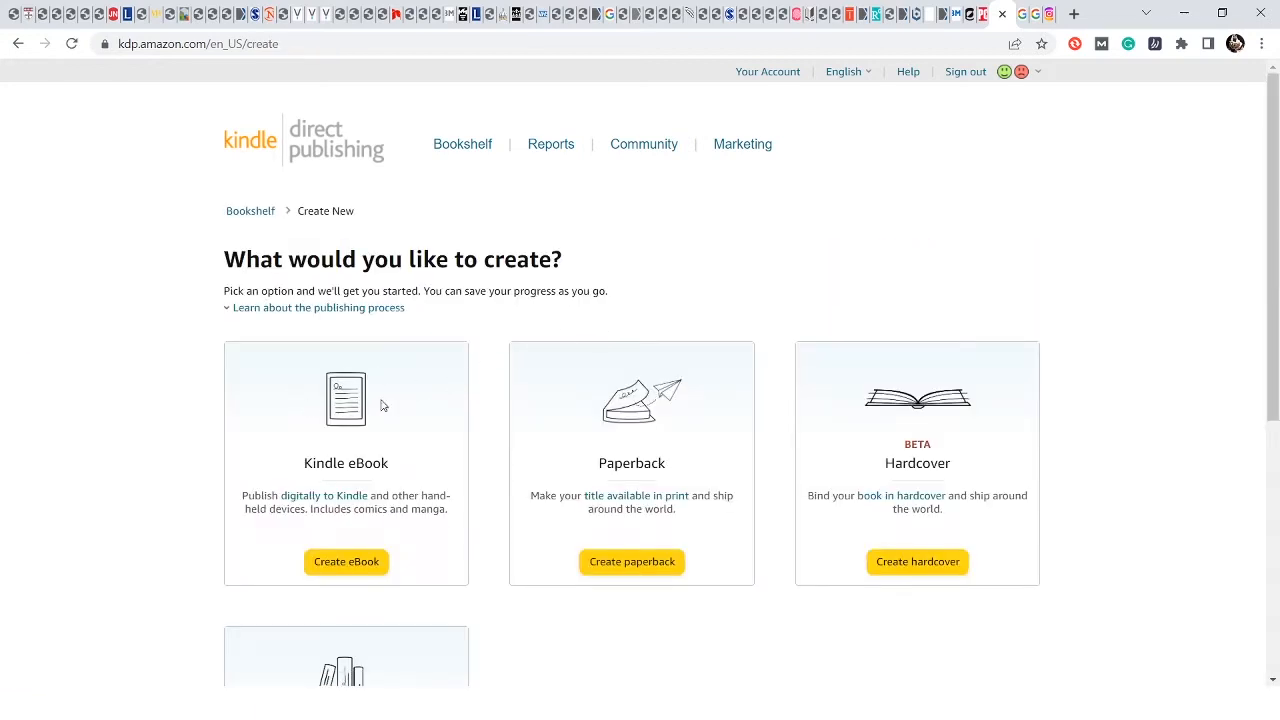
# - Look over the available book formats on the creation page, from Kindle eBook and paperback to hardcover and series page
pyautogui.scroll(-1, 658, 433)
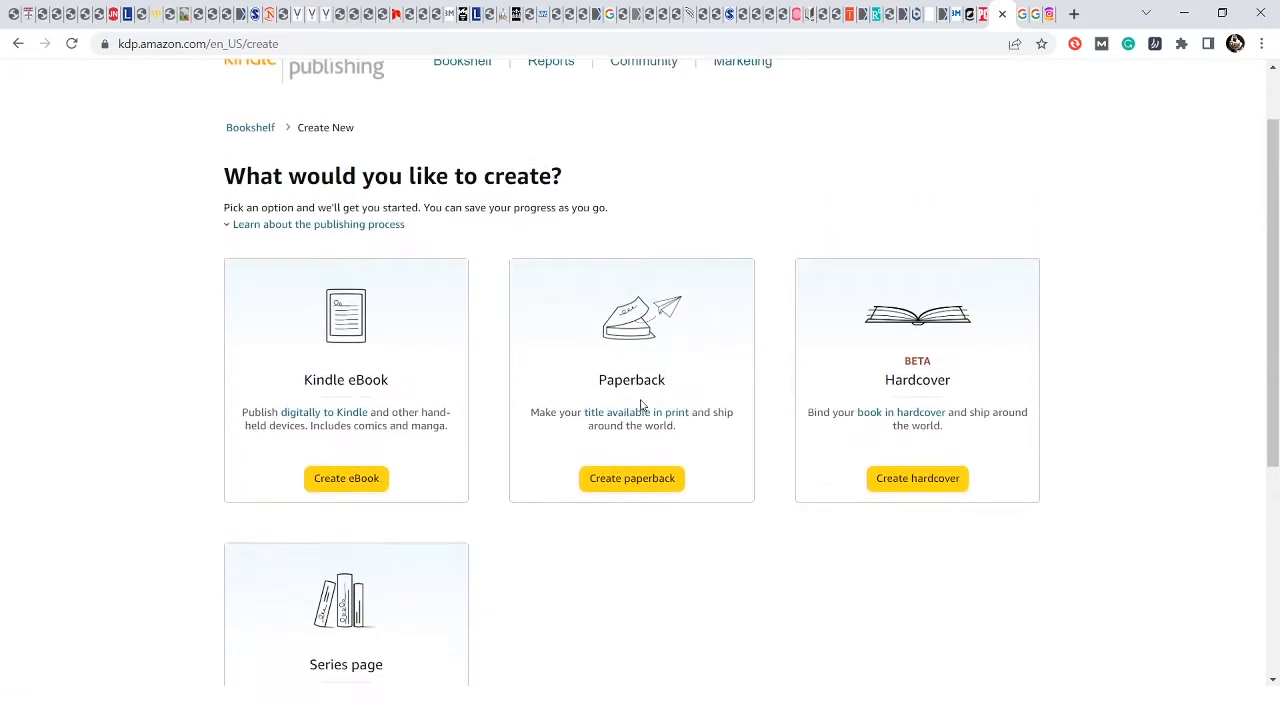
pyautogui.scroll(-2, 642, 403)
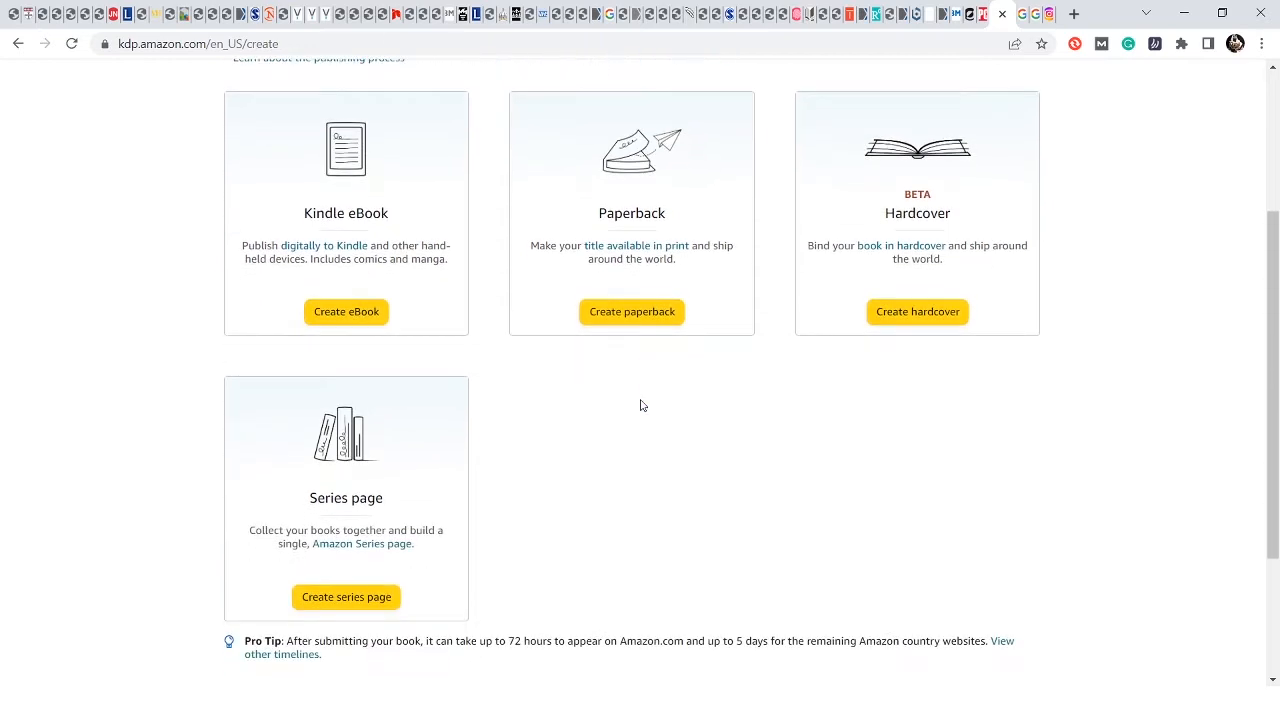
pyautogui.scroll(2, 630, 380)
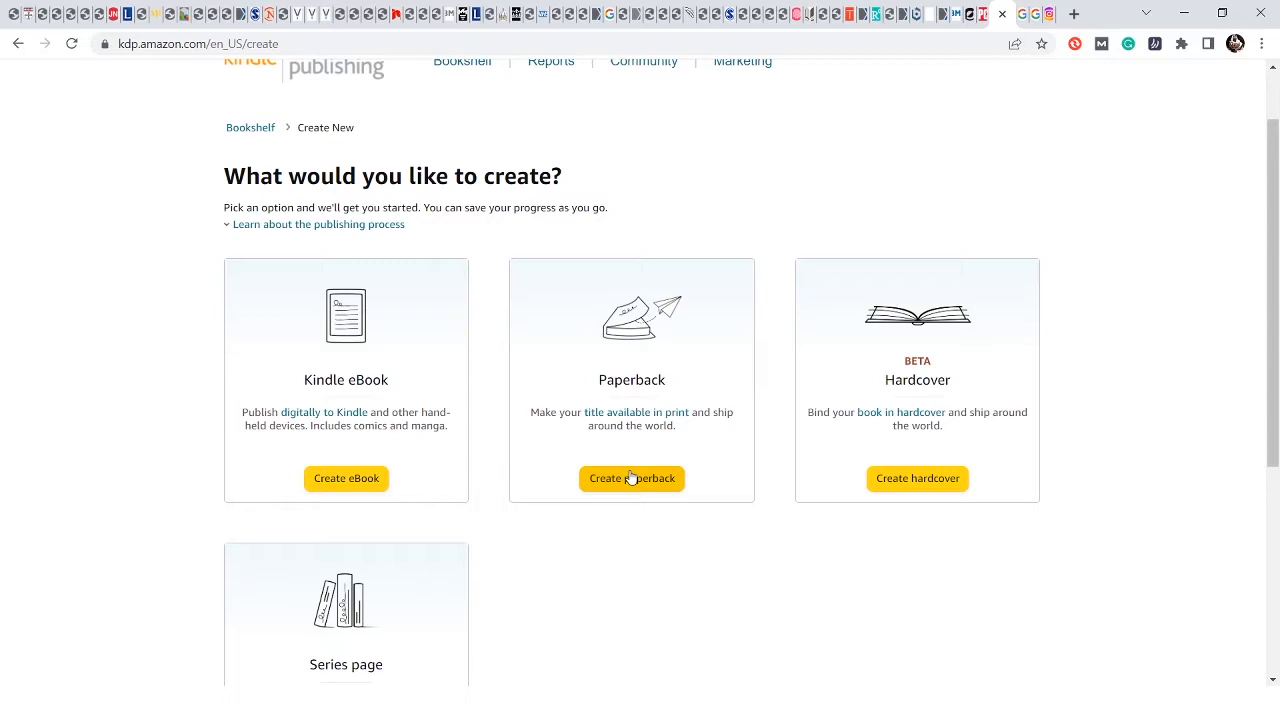
pyautogui.scroll(1, 631, 478)
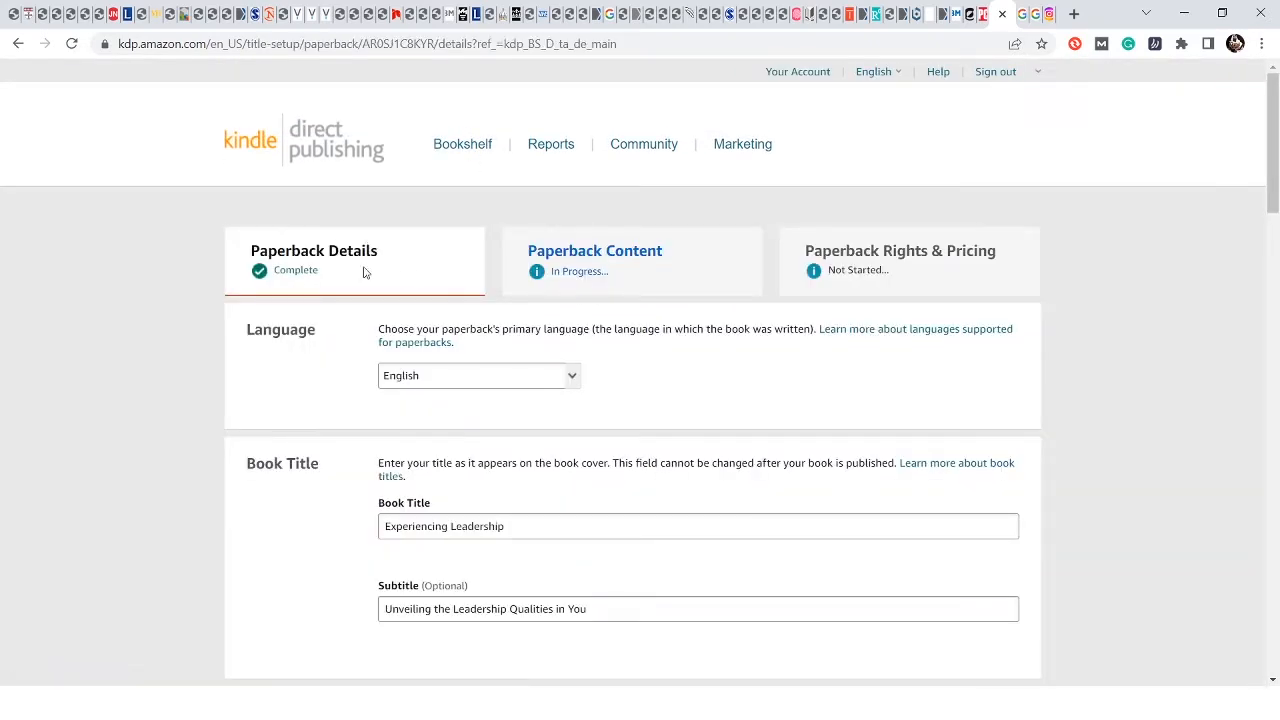
# - Review the paperback's language, book title, subtitle, series, edition number and primary author details
pyautogui.scroll(-1, 493, 295)
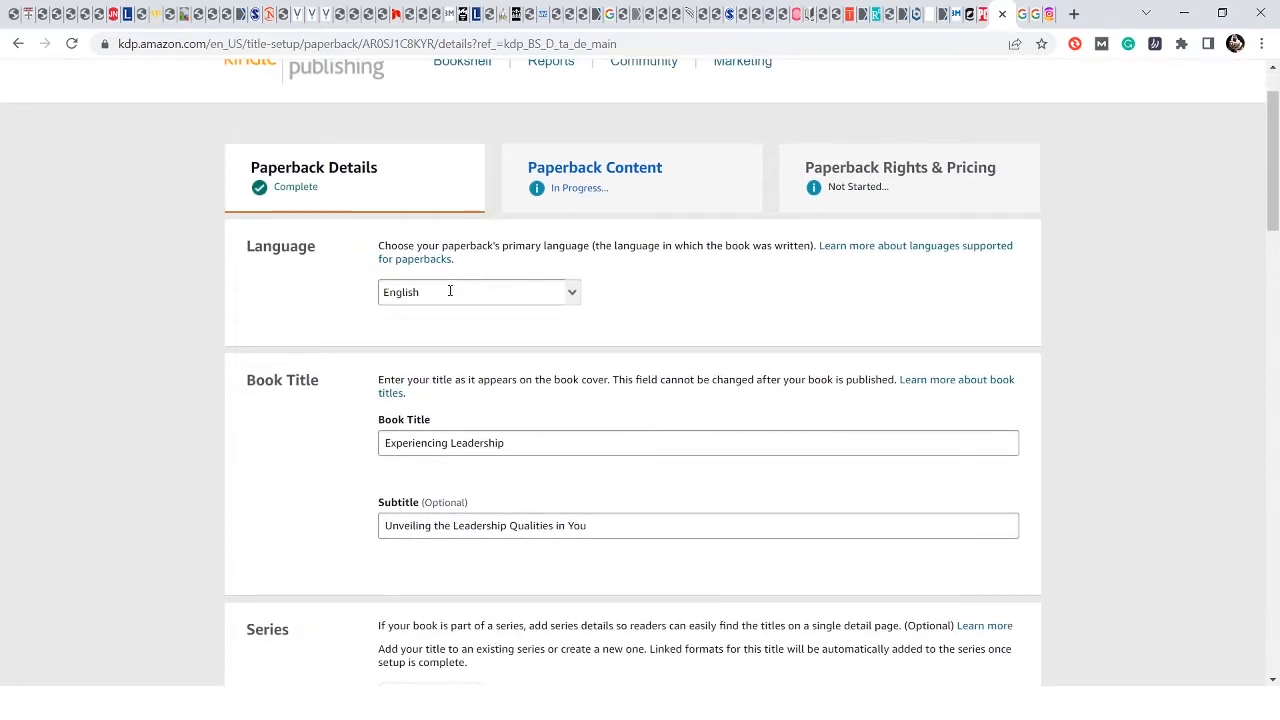
pyautogui.scroll(-2, 594, 394)
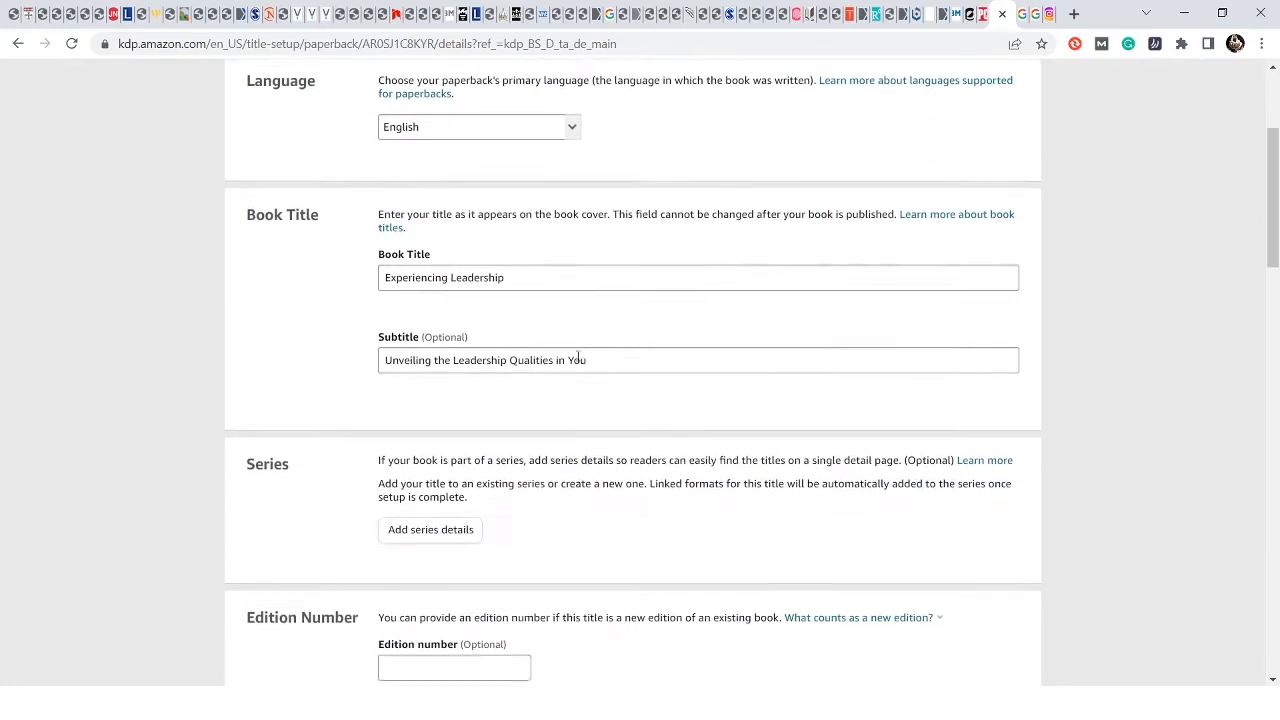
pyautogui.click(516, 278)
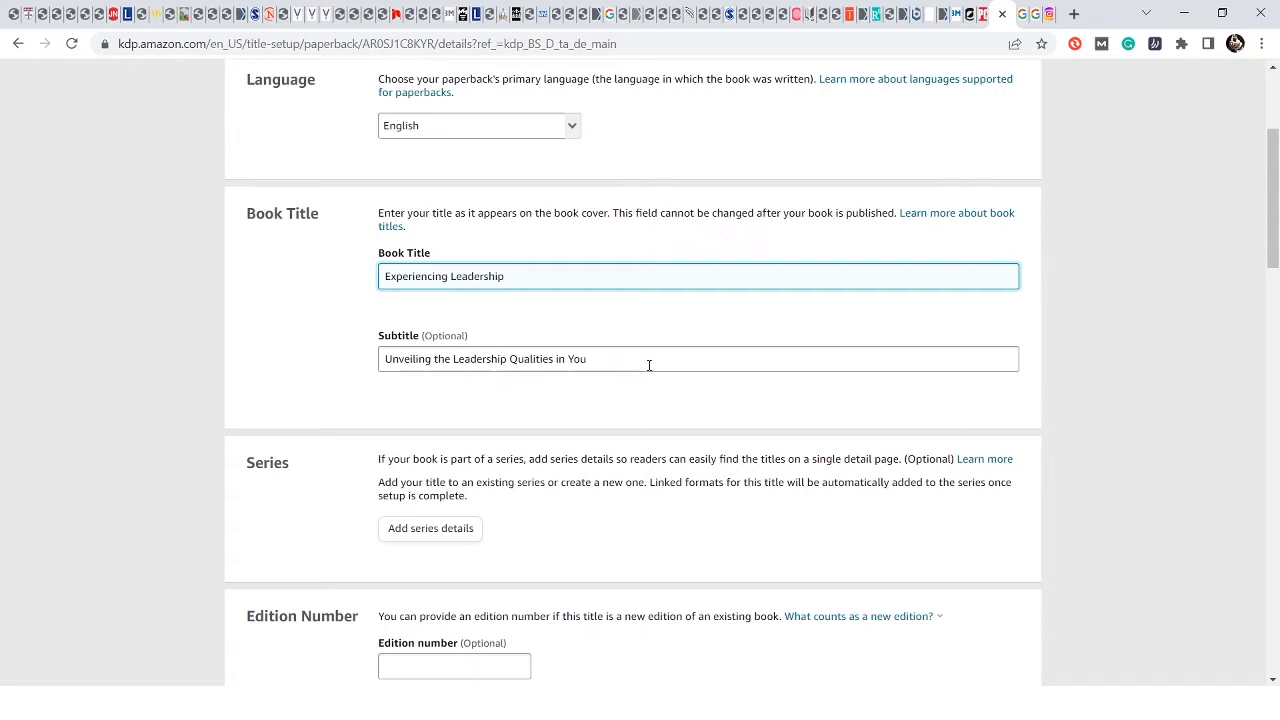
pyautogui.scroll(-2, 650, 366)
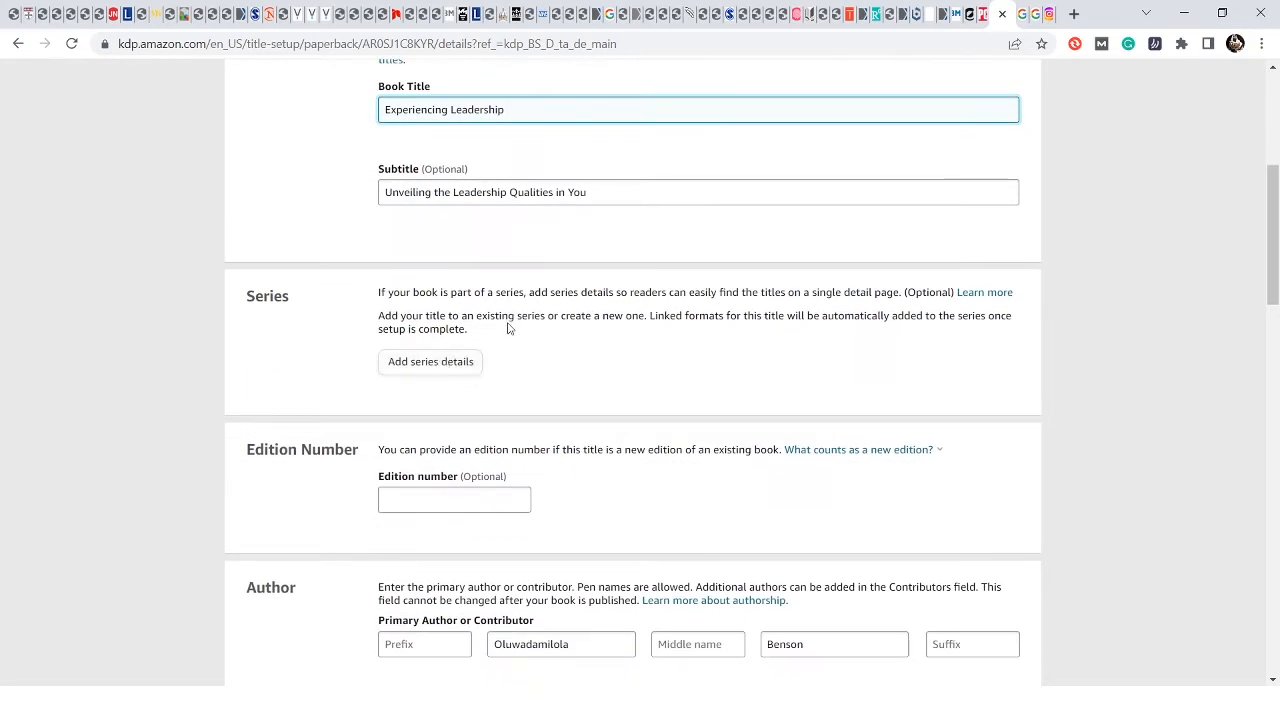
pyautogui.scroll(-2, 591, 357)
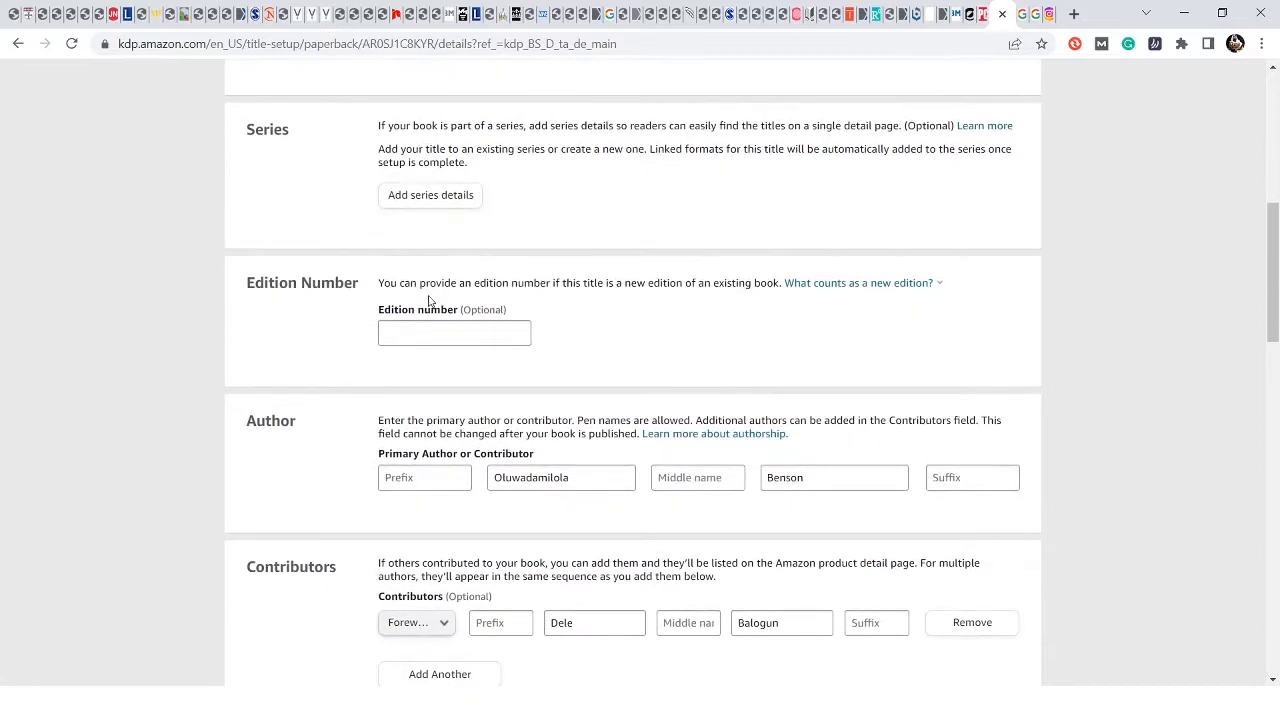
pyautogui.scroll(-1, 599, 332)
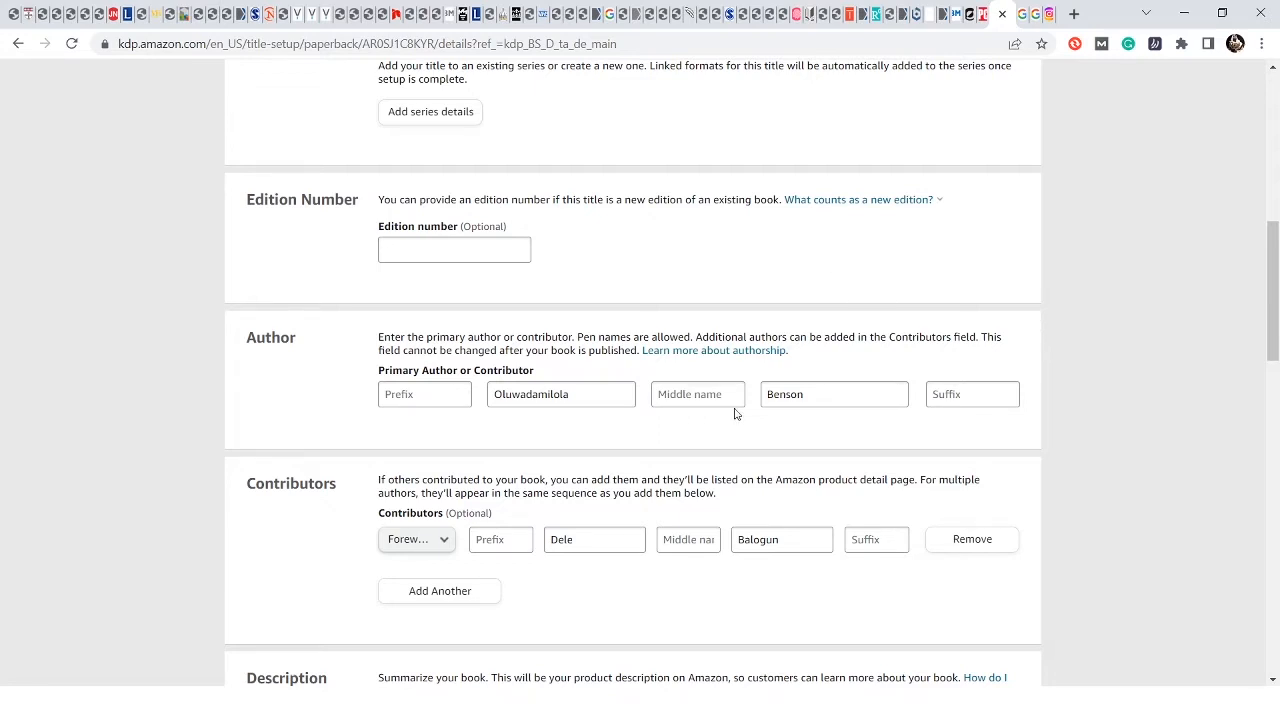
# - Set the contributor's role to Foreword
pyautogui.scroll(-2, 731, 405)
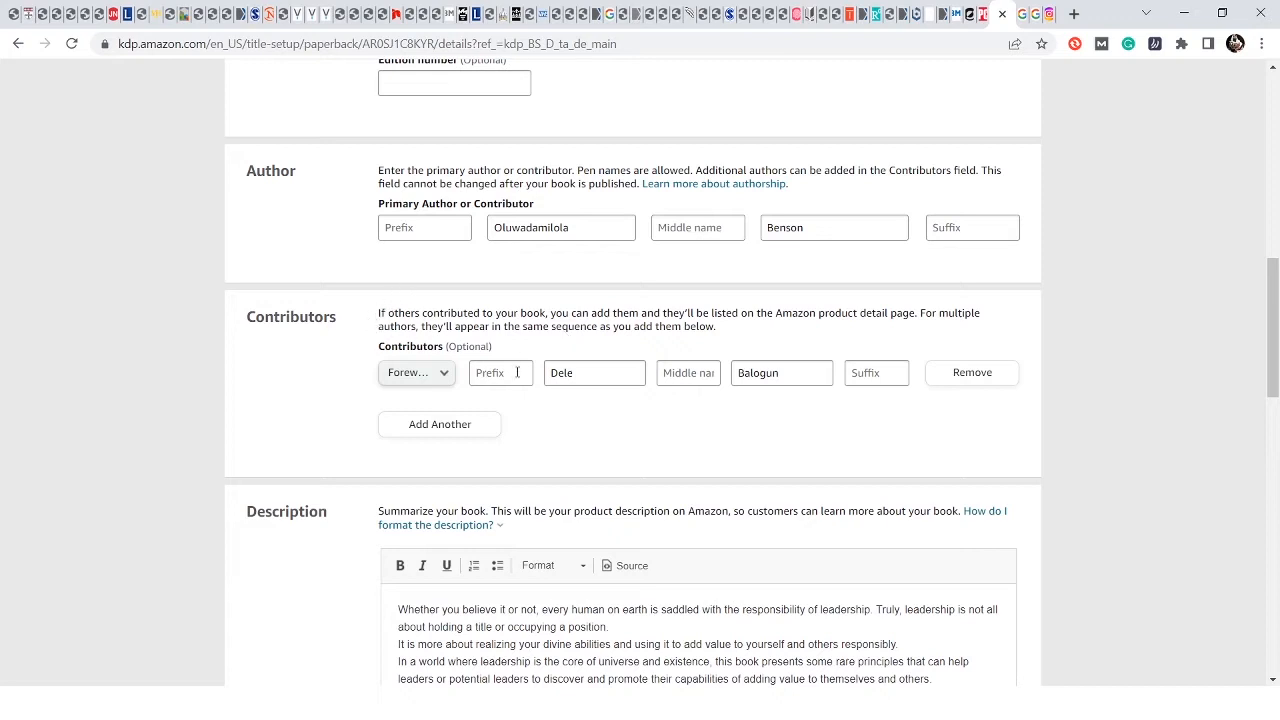
pyautogui.click(445, 375)
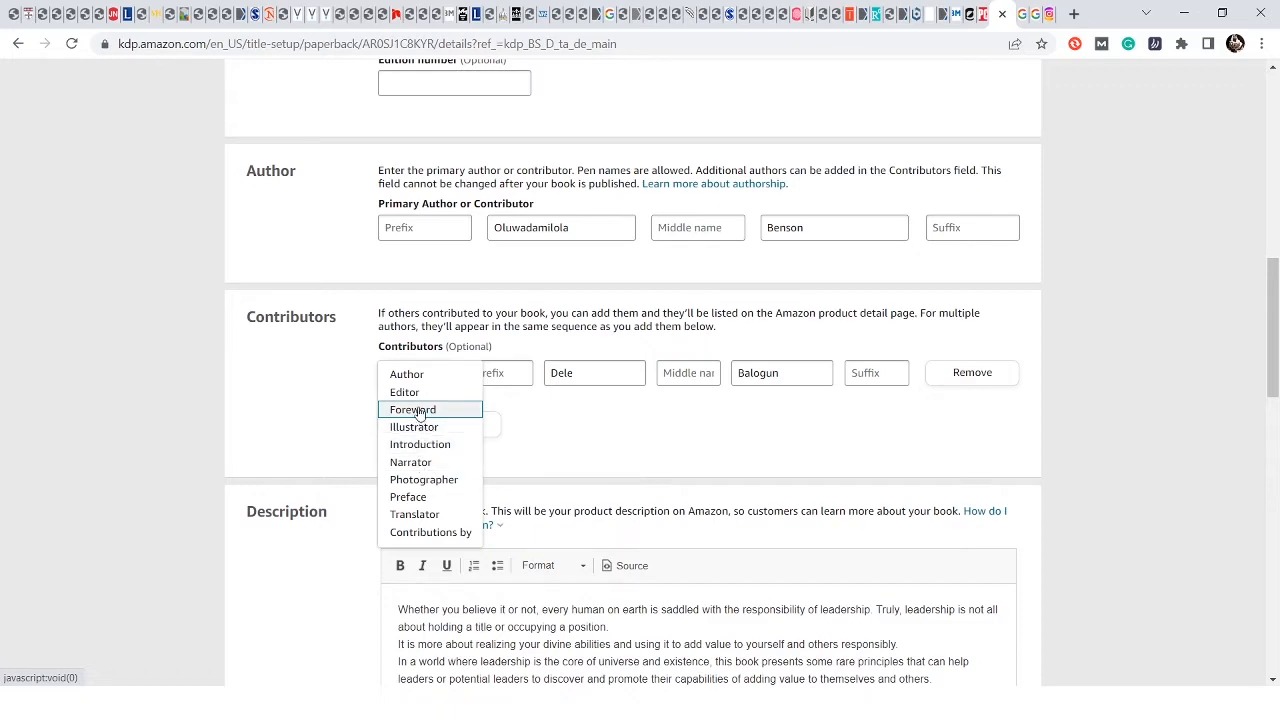
pyautogui.click(418, 411)
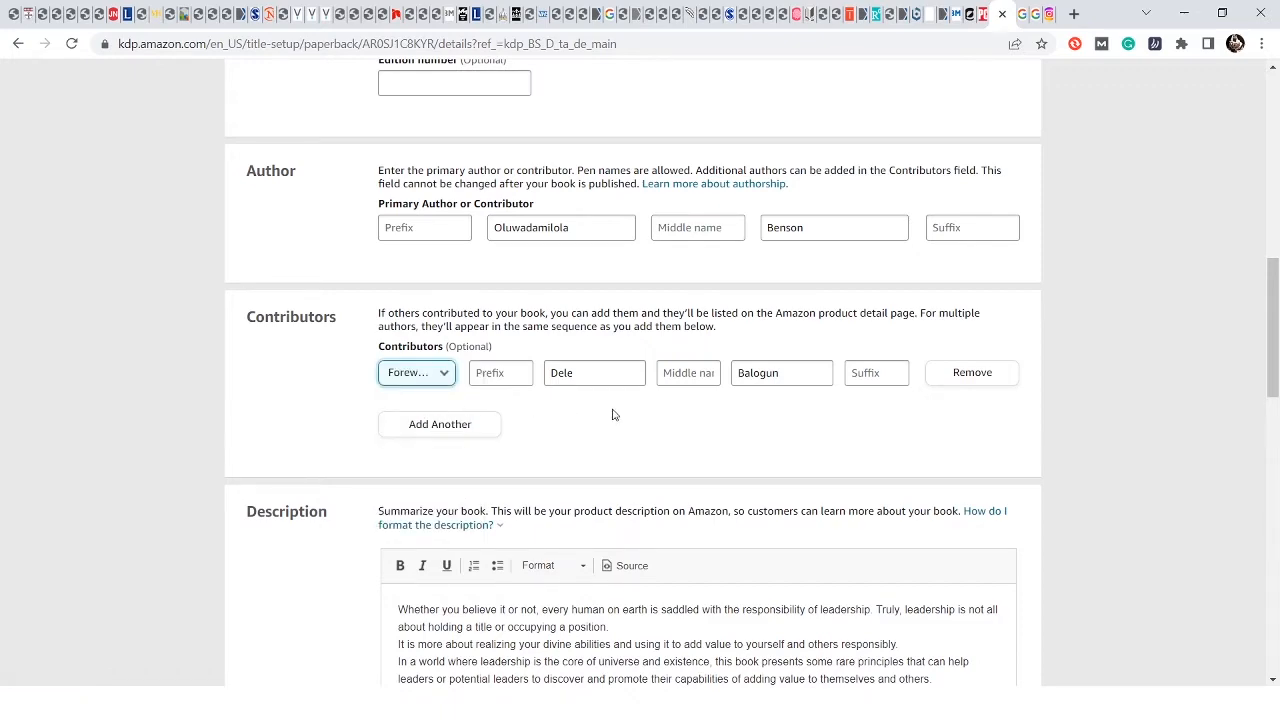
# - Review the book's description, publishing rights, keywords and current browse categories
pyautogui.scroll(-3, 605, 412)
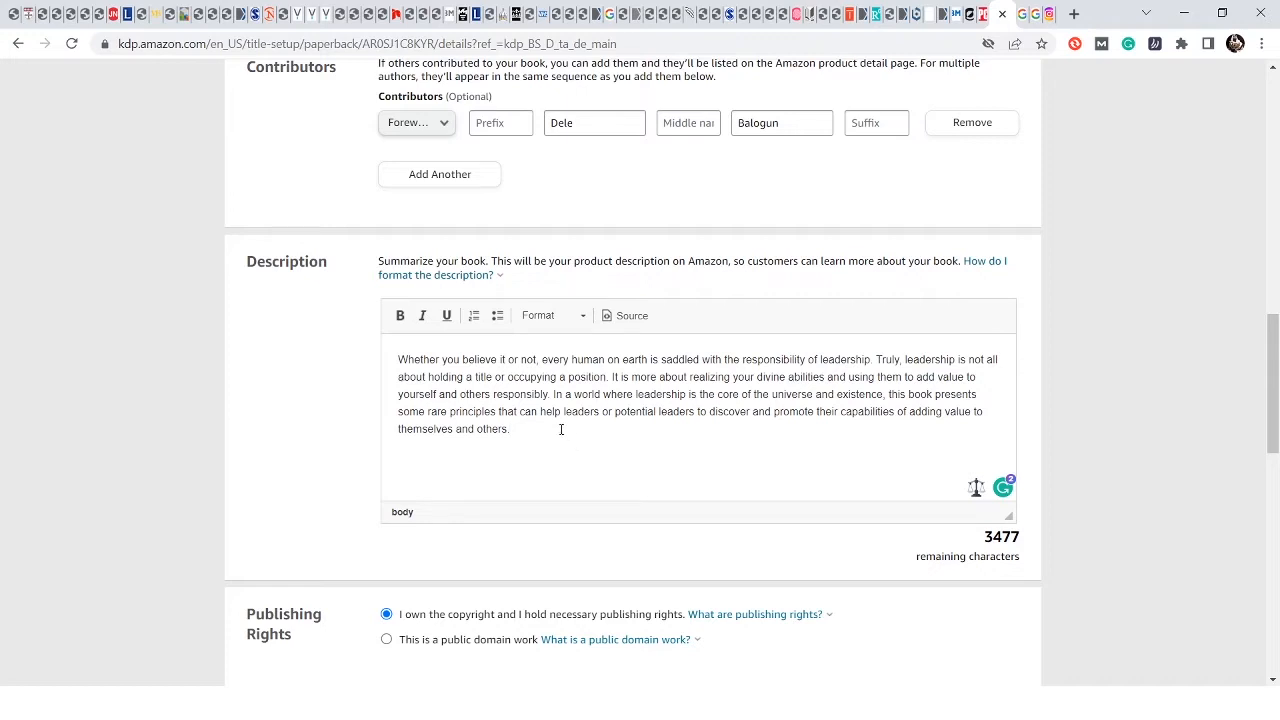
pyautogui.scroll(-3, 561, 429)
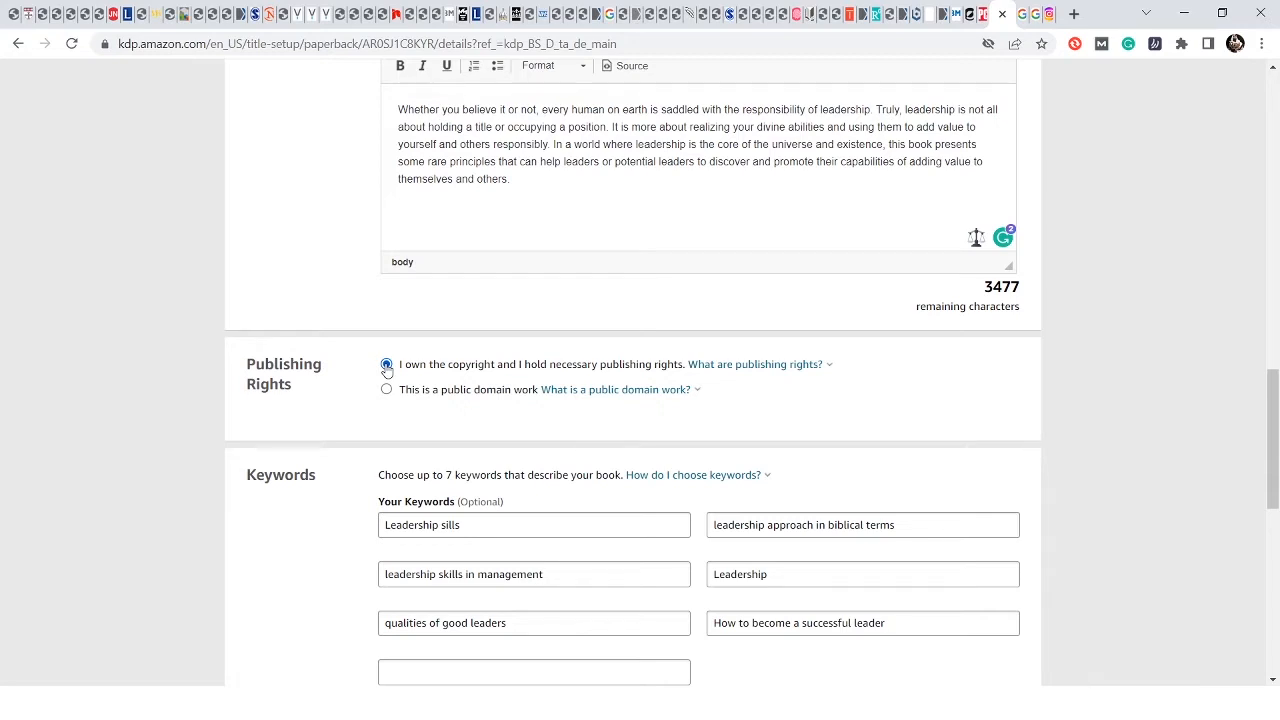
pyautogui.scroll(-2, 386, 368)
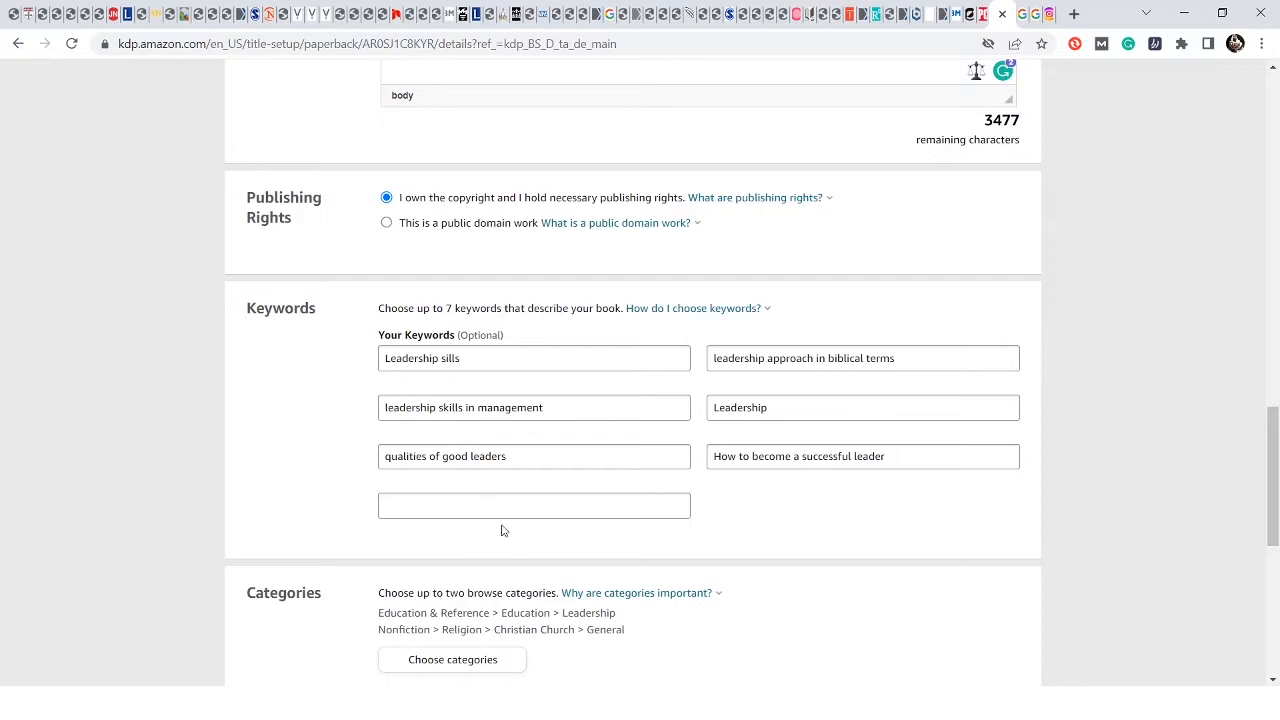
pyautogui.scroll(-2, 505, 525)
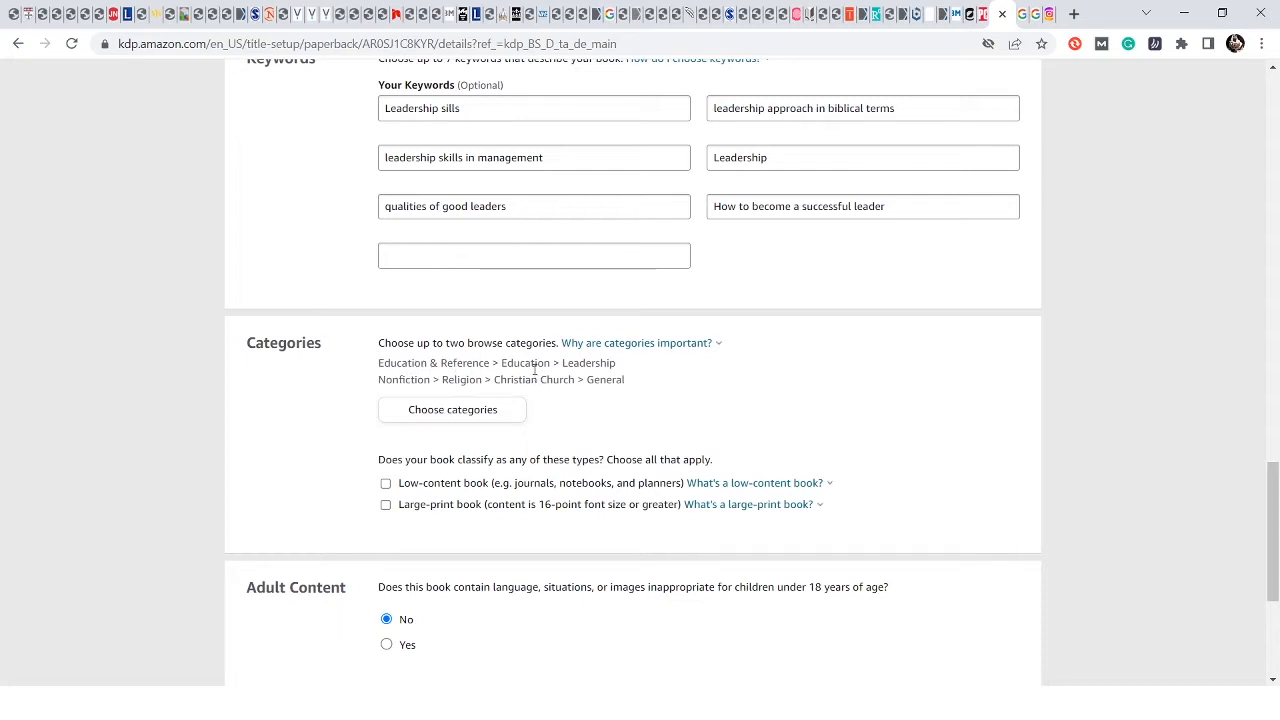
# - Open the category chooser and look at the Fiction subcategories
pyautogui.click(465, 410)
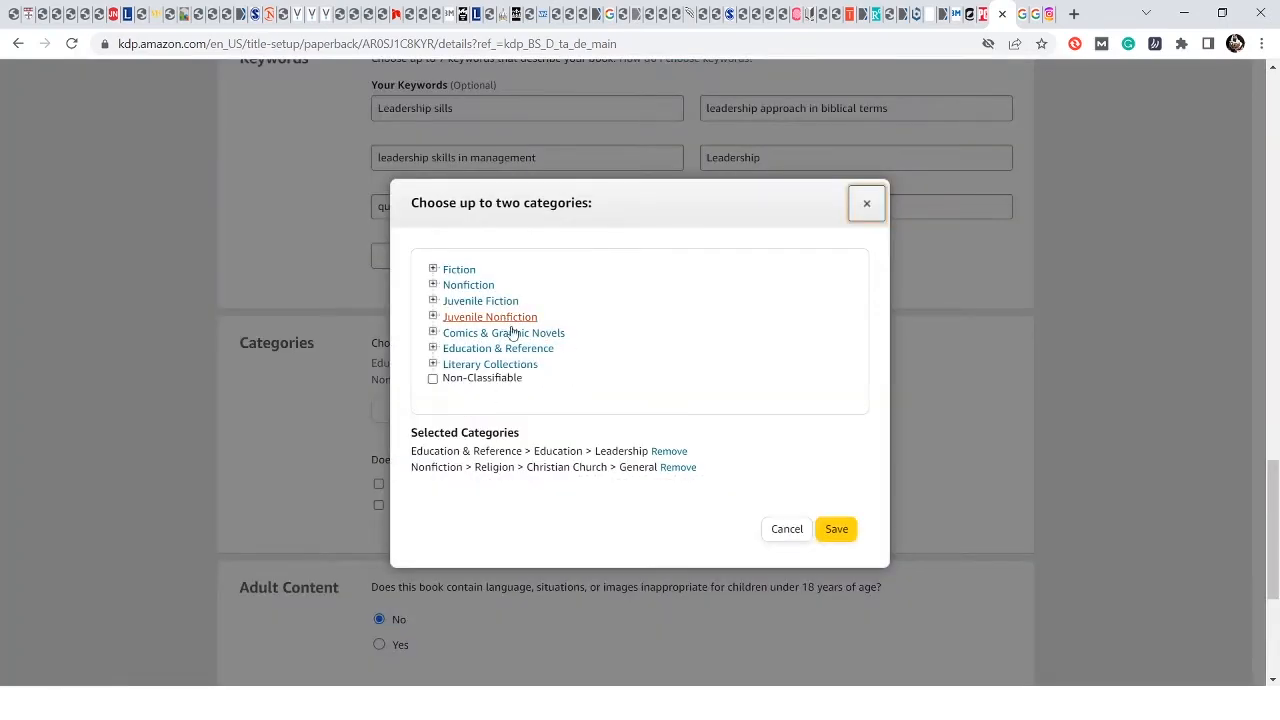
pyautogui.scroll(3, 500, 305)
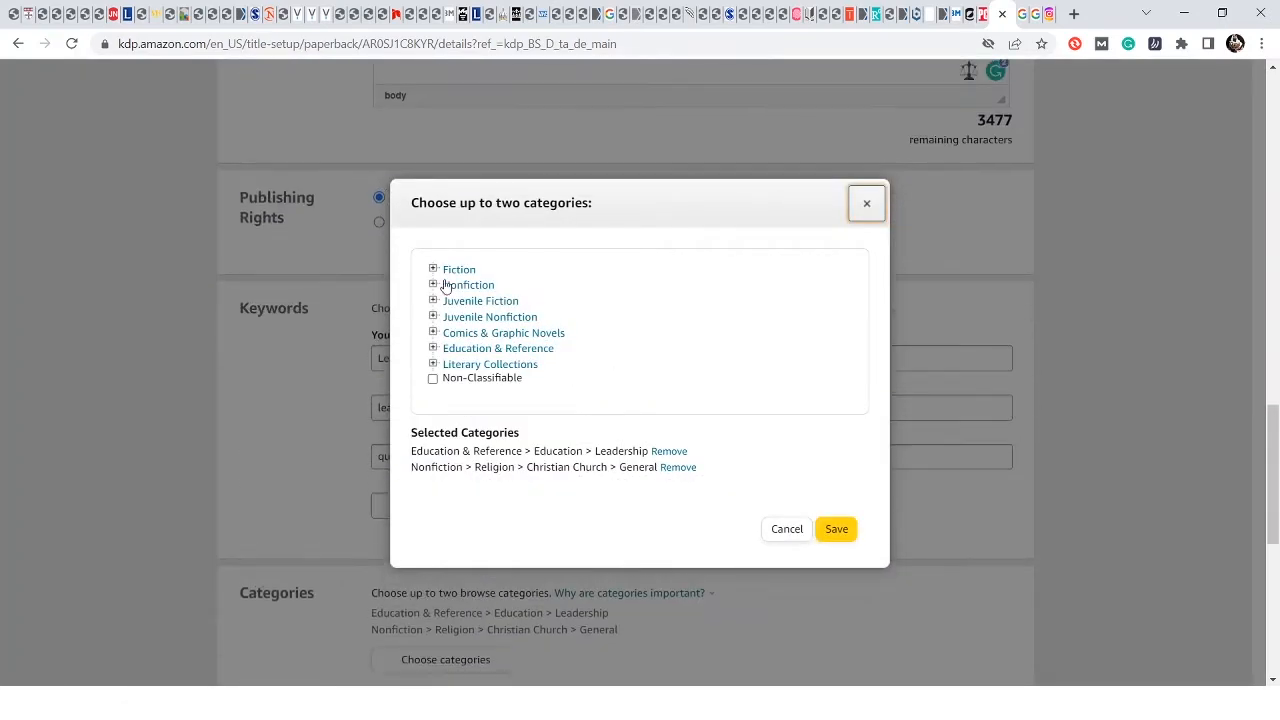
pyautogui.click(432, 269)
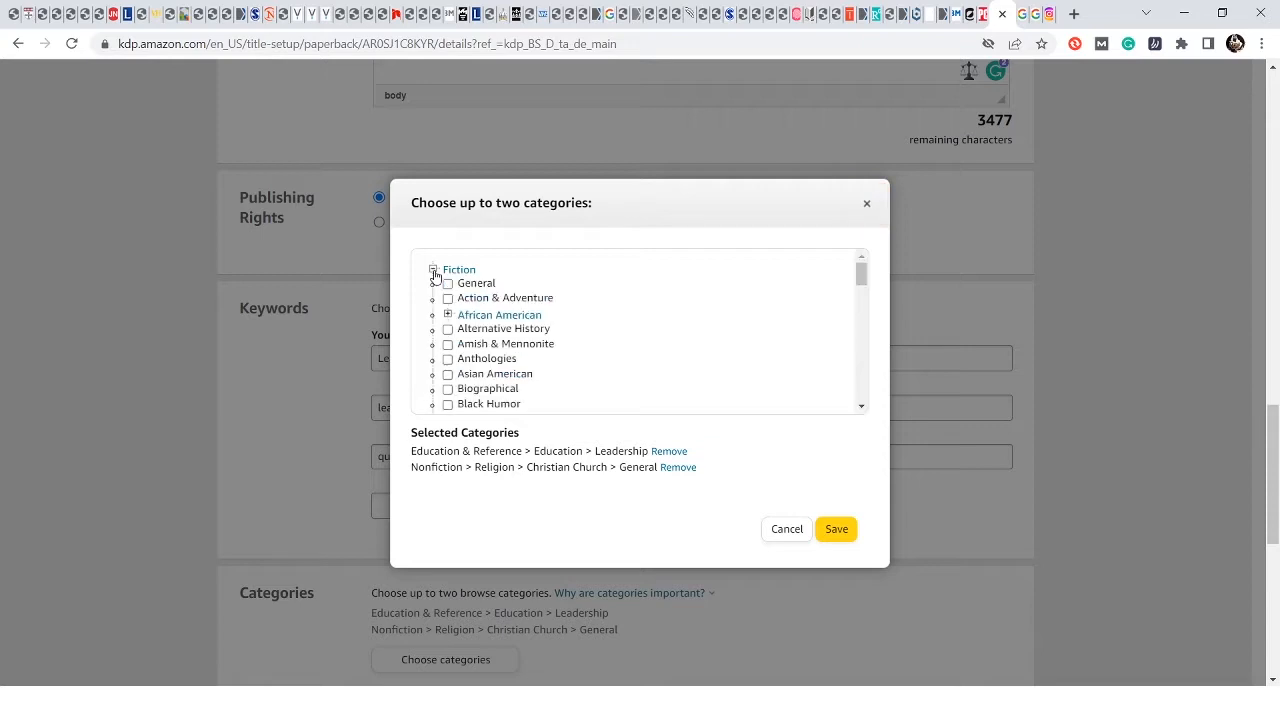
pyautogui.click(432, 269)
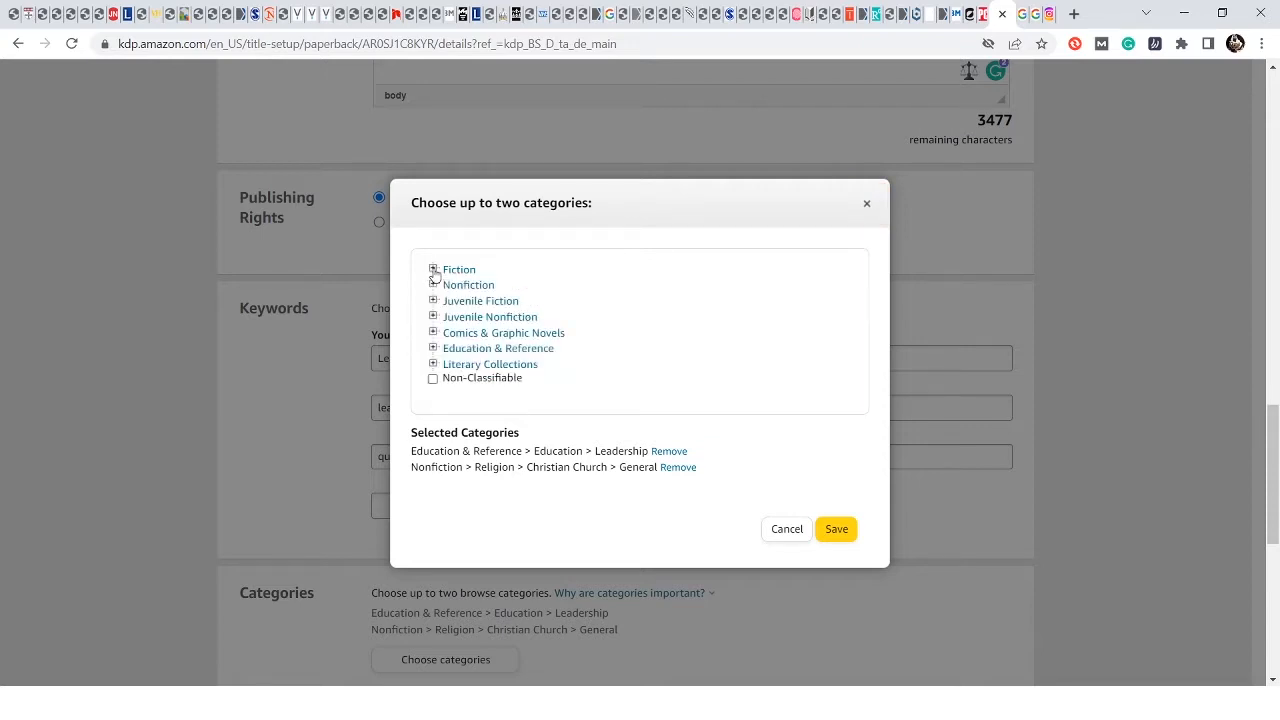
# - Look through the Juvenile Nonfiction subcategories, including those under Computers
pyautogui.click(432, 316)
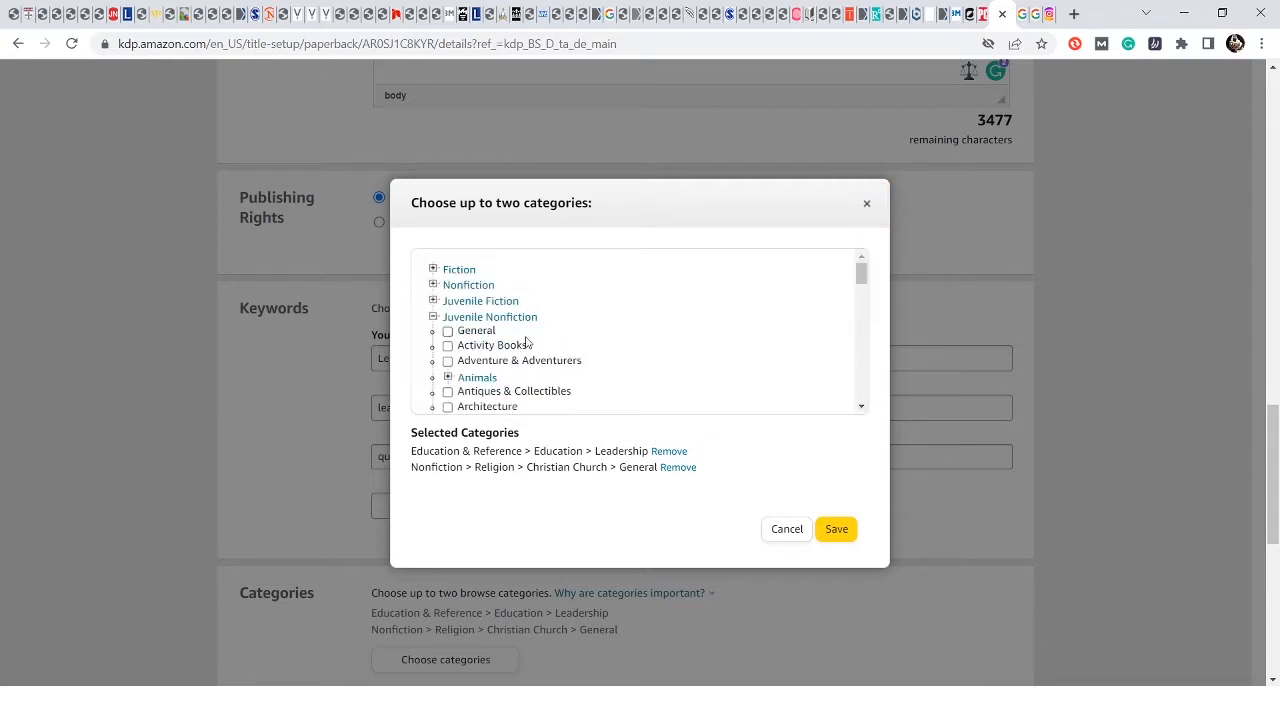
pyautogui.scroll(-3, 500, 355)
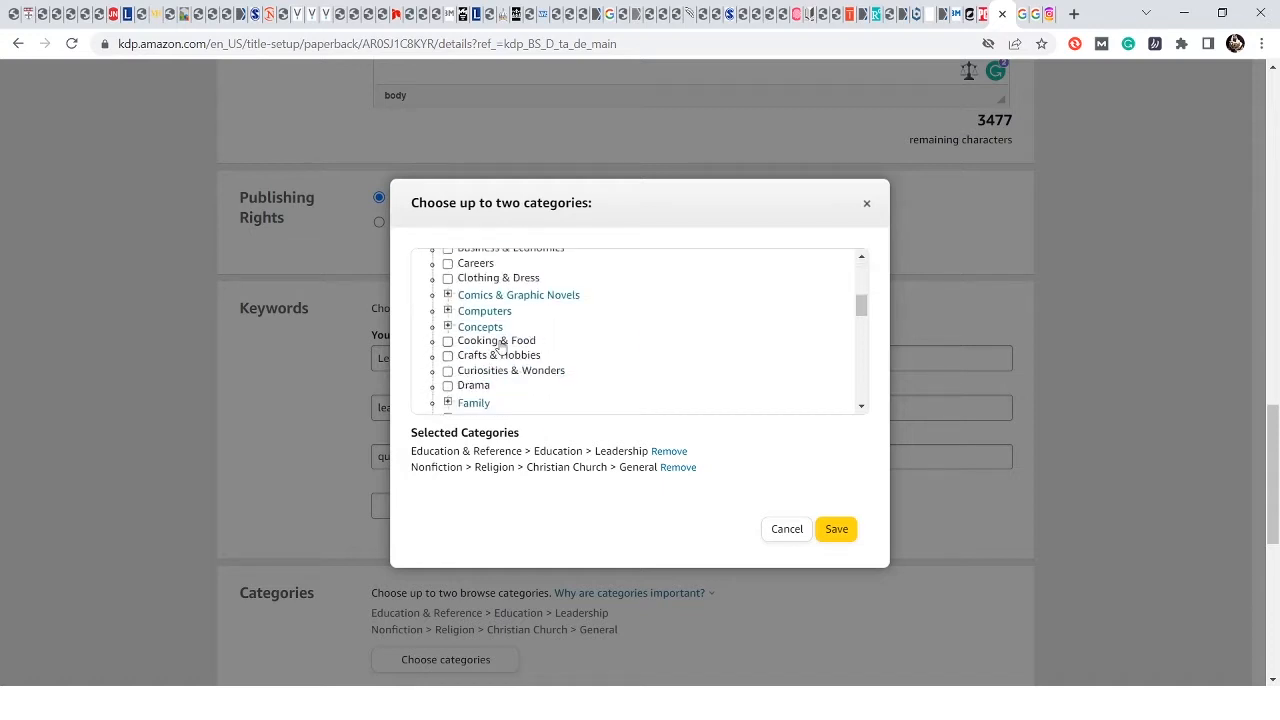
pyautogui.click(447, 311)
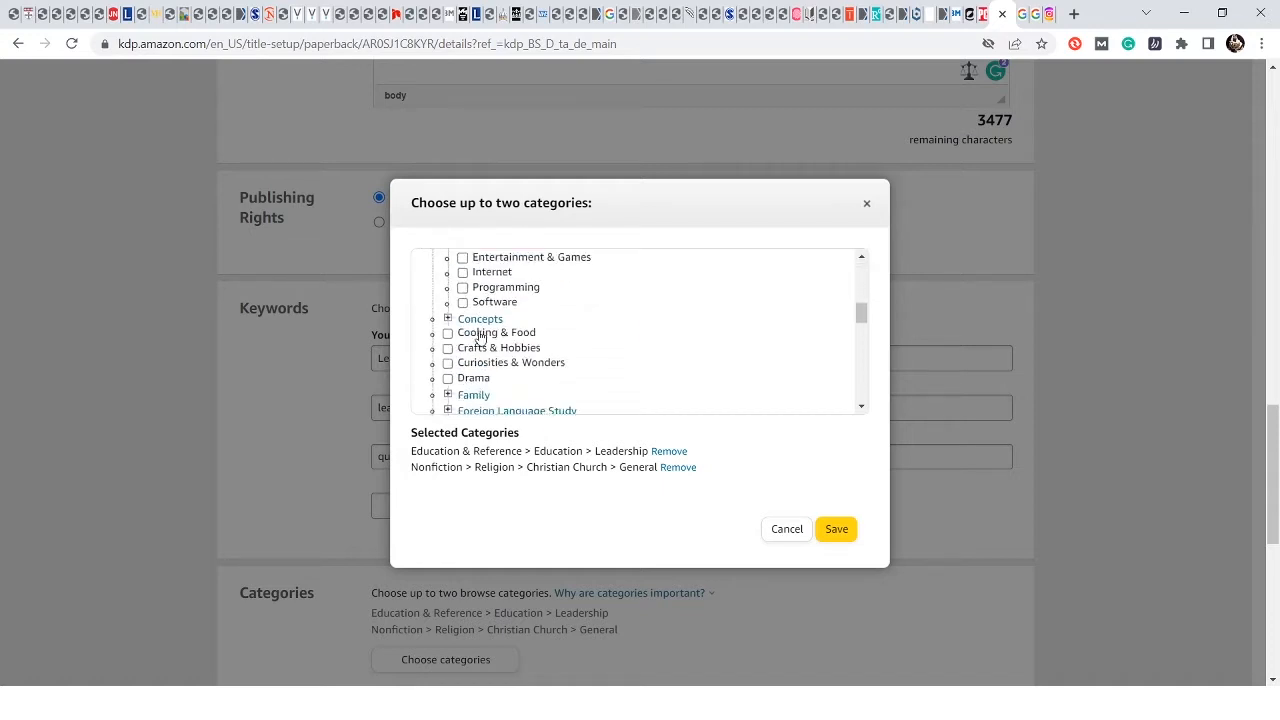
pyautogui.scroll(-1, 470, 325)
pyautogui.scroll(-2, 470, 325)
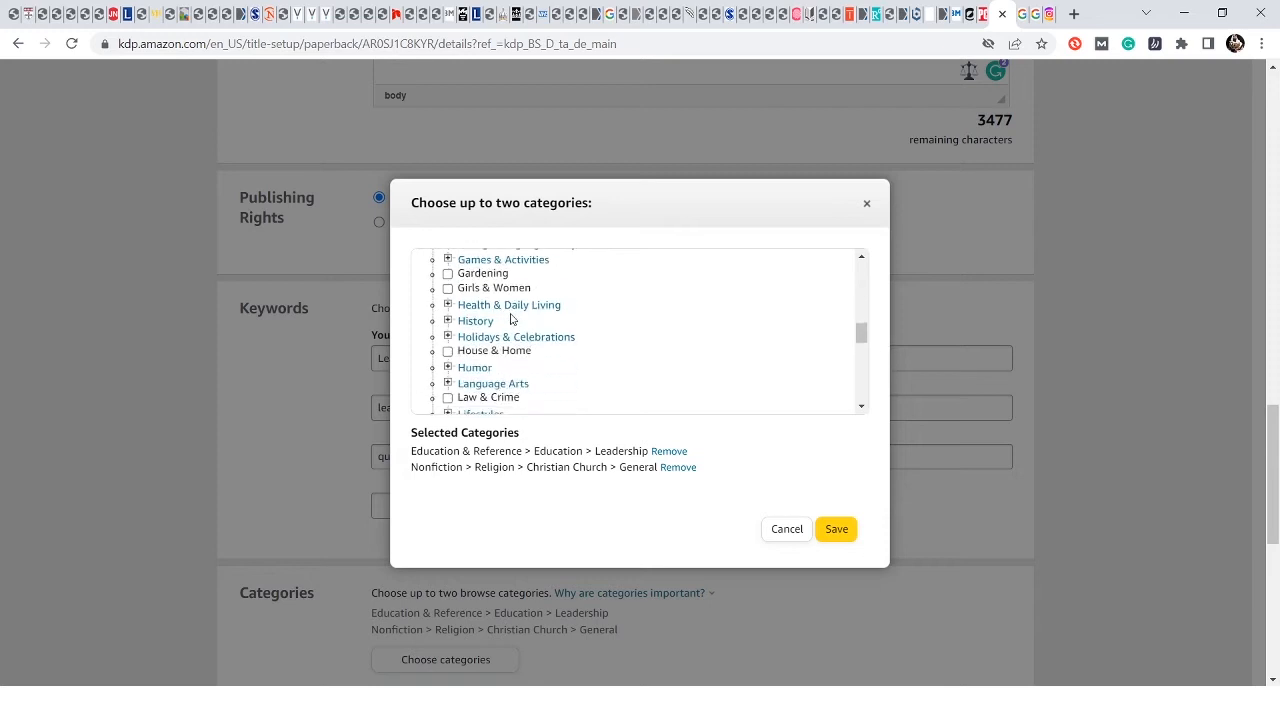
pyautogui.scroll(-2, 517, 369)
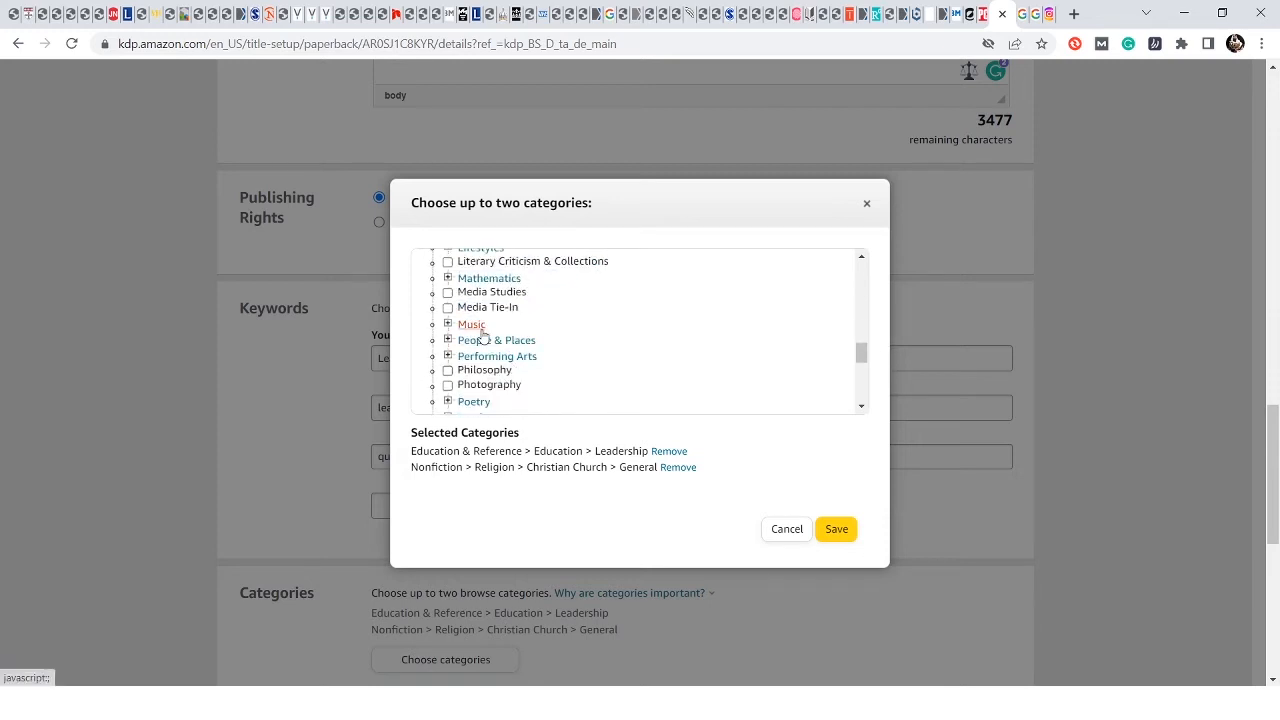
# - Try to add Handwriting under Juvenile Nonfiction > Language Arts as another book category
pyautogui.scroll(1, 466, 334)
pyautogui.click(447, 300)
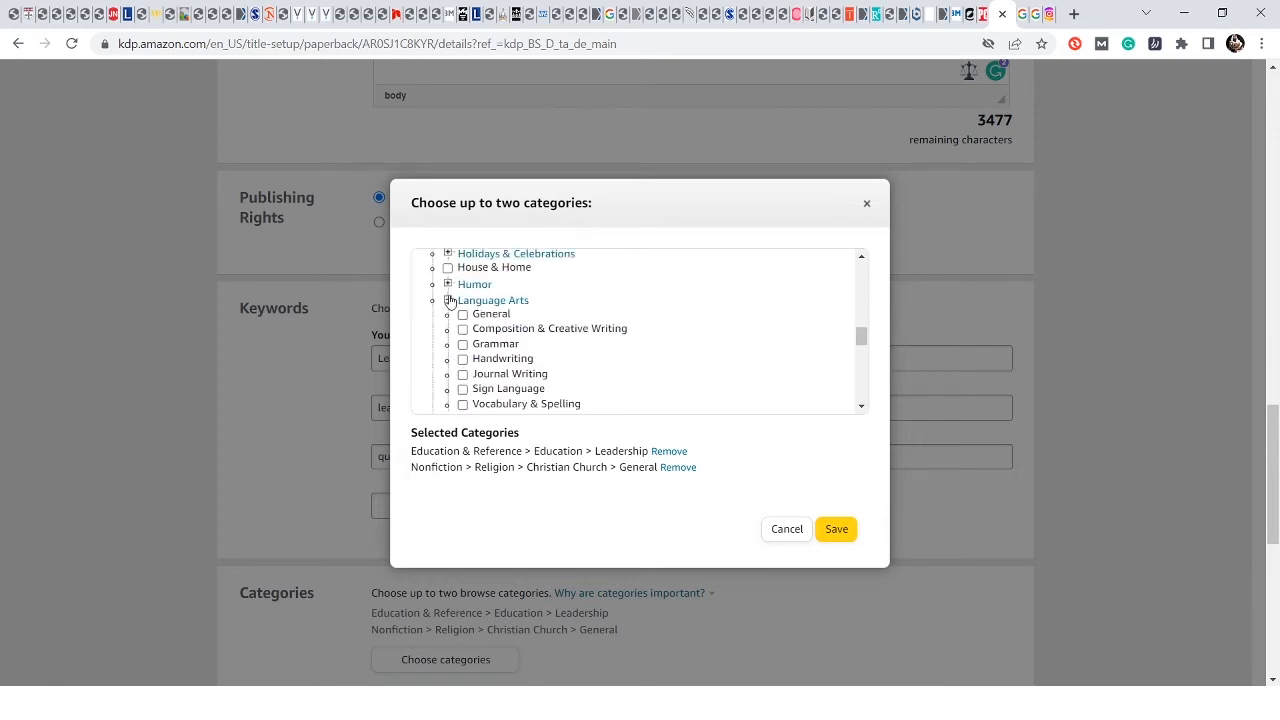
pyautogui.click(463, 359)
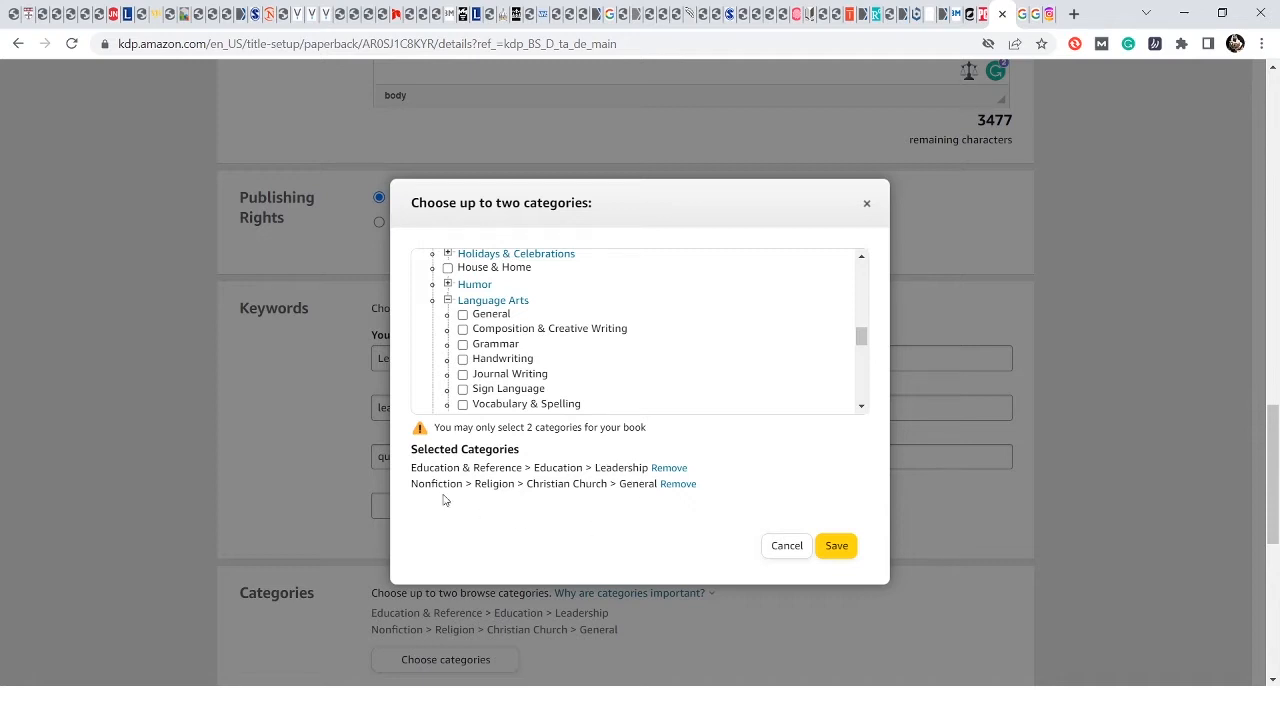
# - Expand Nonfiction > Religion > Christian Church in the category chooser to show its subcategories
pyautogui.scroll(10, 556, 346)
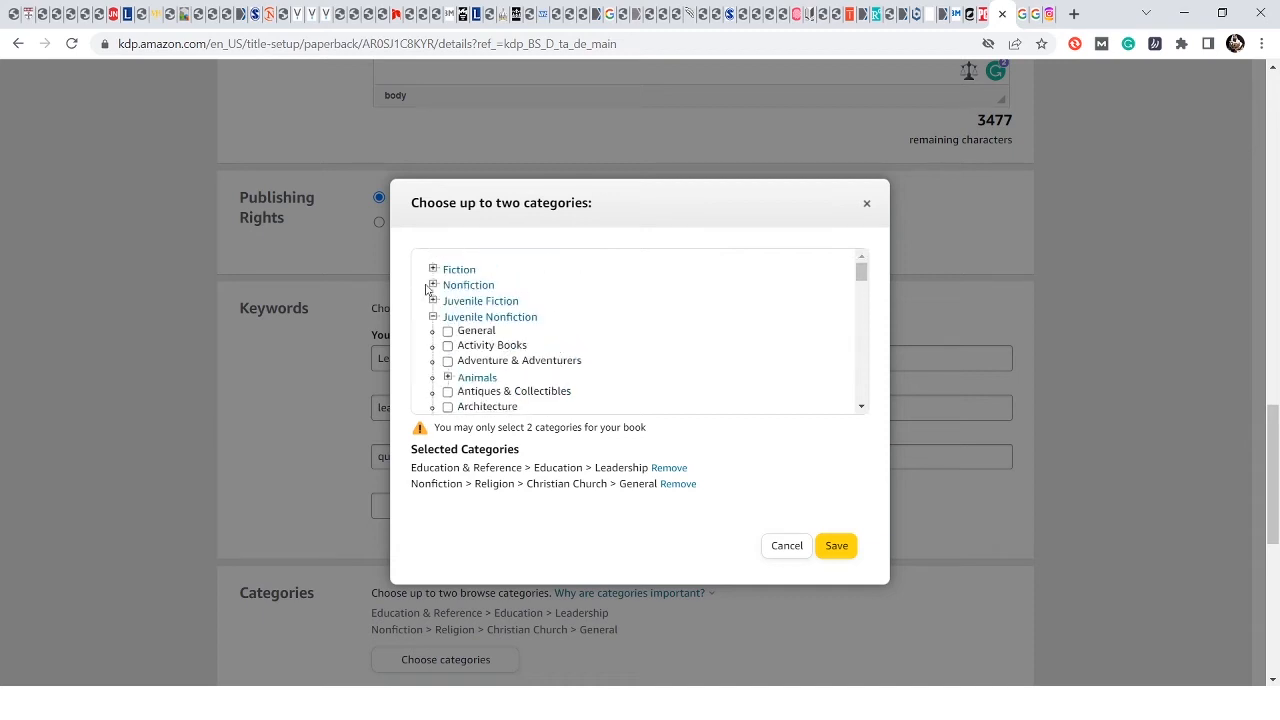
pyautogui.click(433, 285)
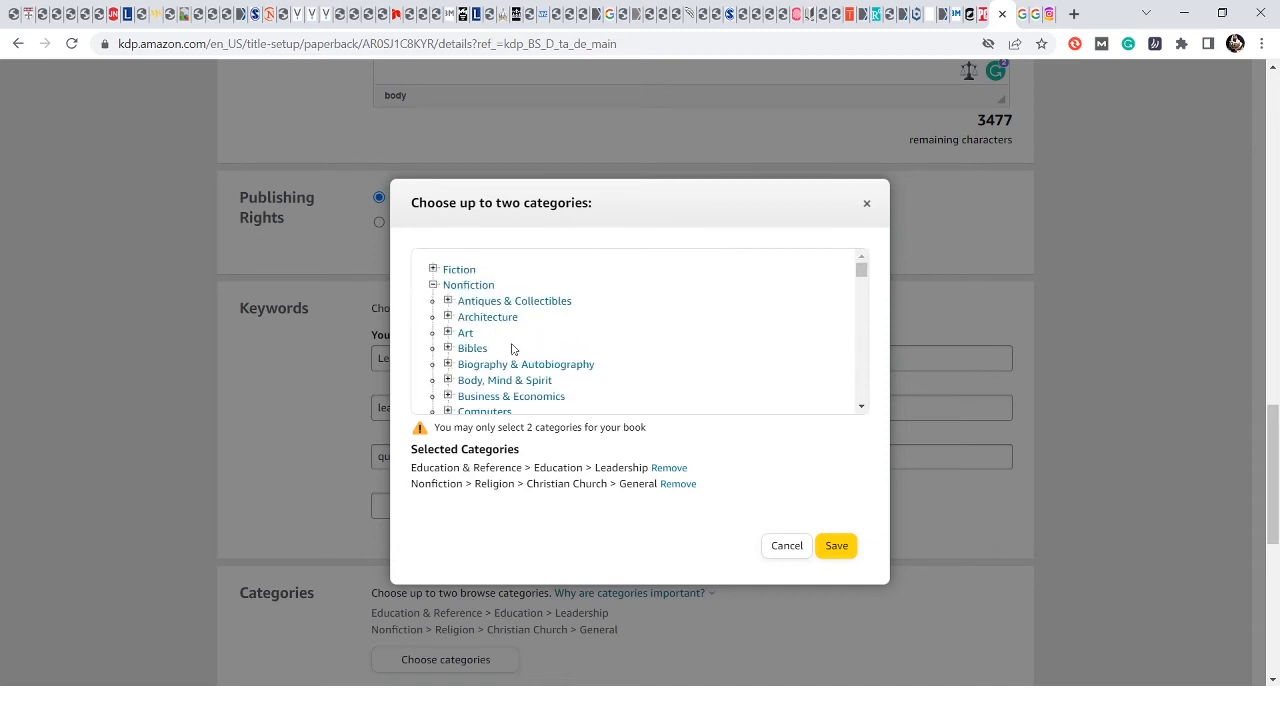
pyautogui.scroll(-3, 505, 335)
pyautogui.scroll(-2, 492, 326)
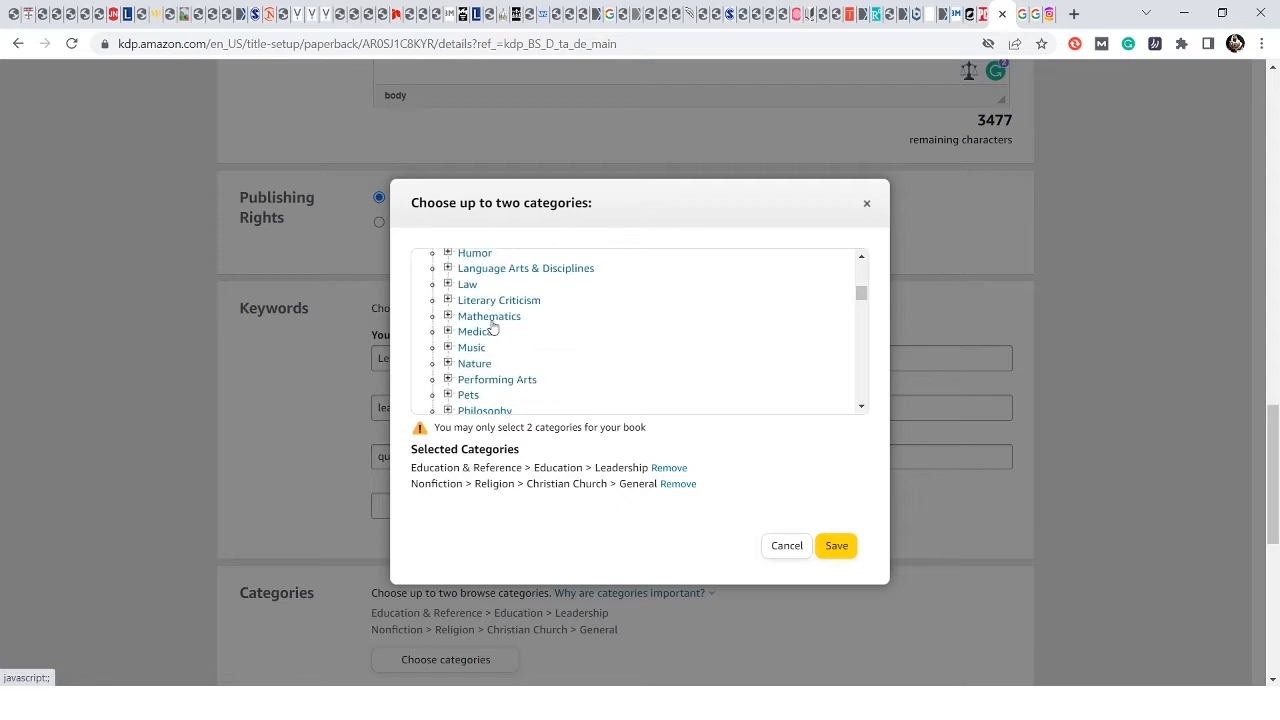
pyautogui.scroll(-1, 470, 338)
pyautogui.scroll(-1, 467, 339)
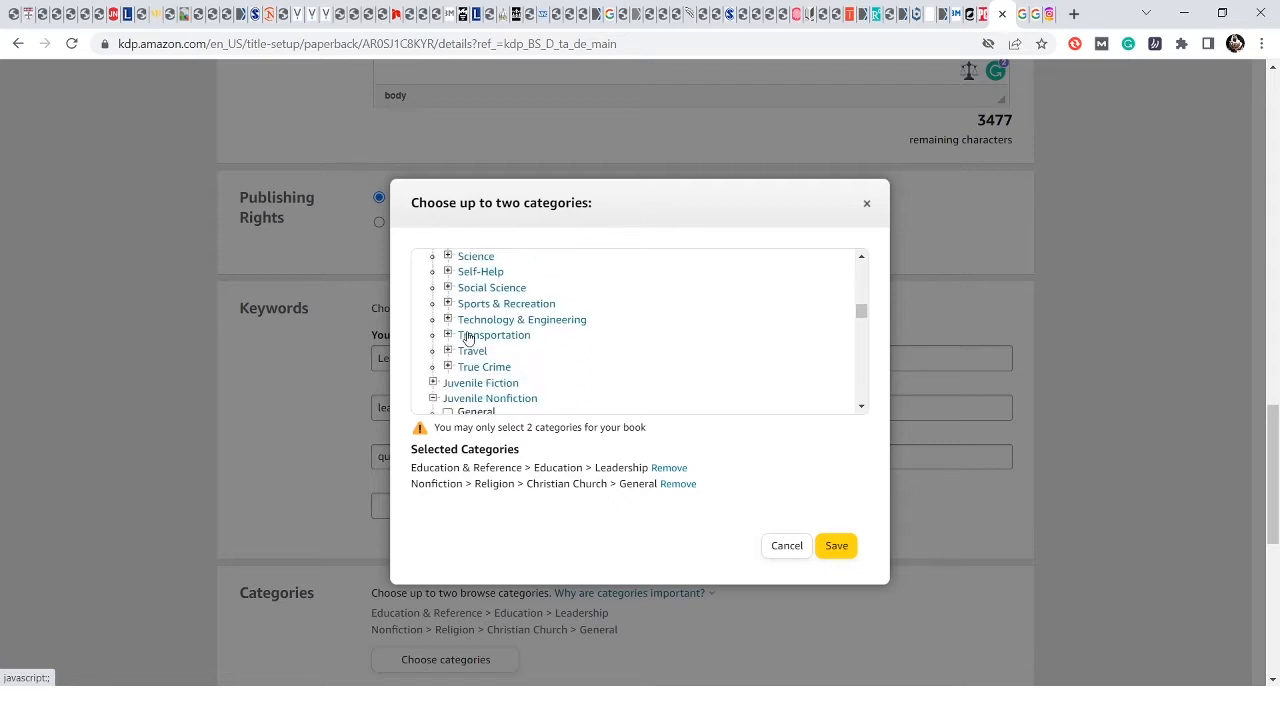
pyautogui.scroll(1, 471, 325)
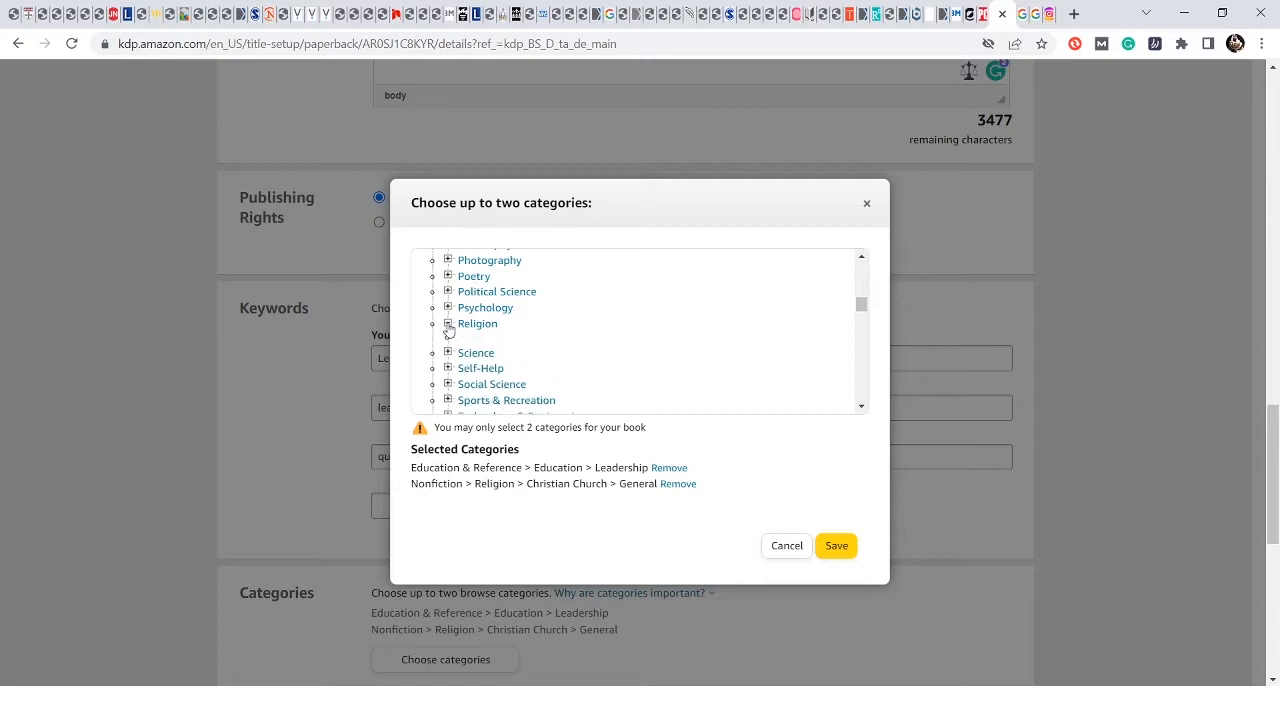
pyautogui.click(448, 325)
pyautogui.scroll(-4, 527, 353)
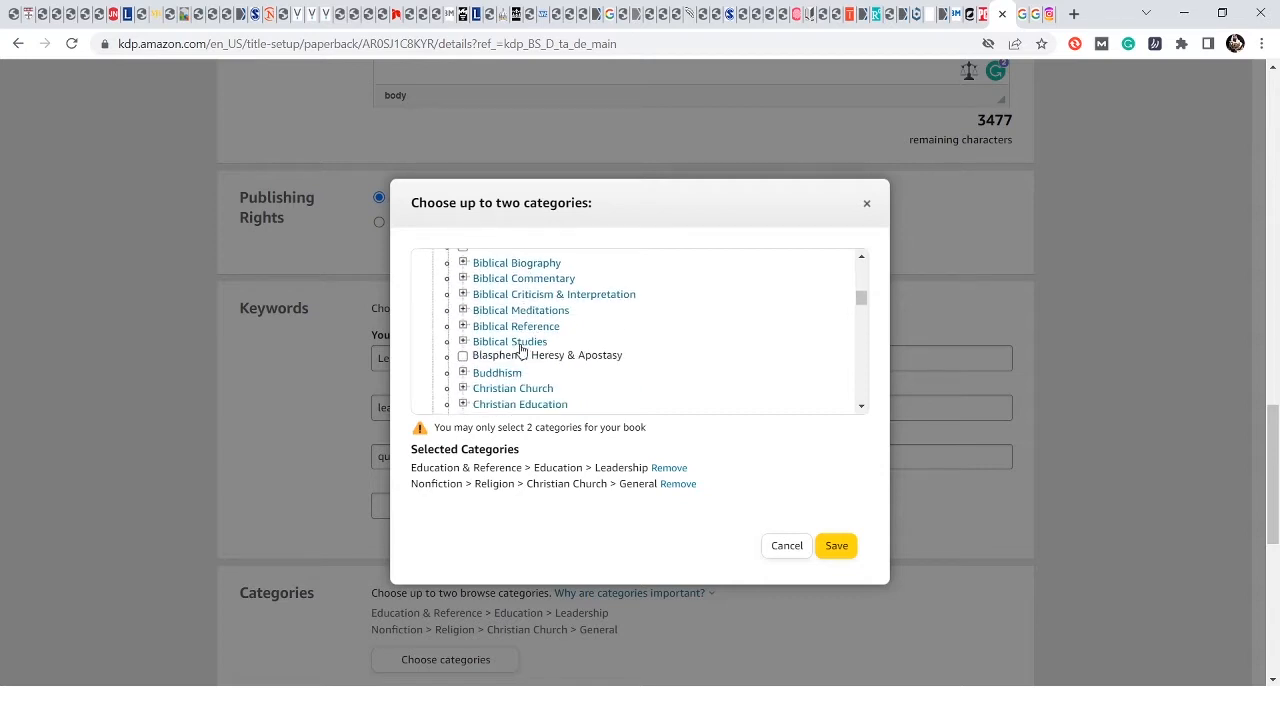
pyautogui.scroll(-1, 530, 355)
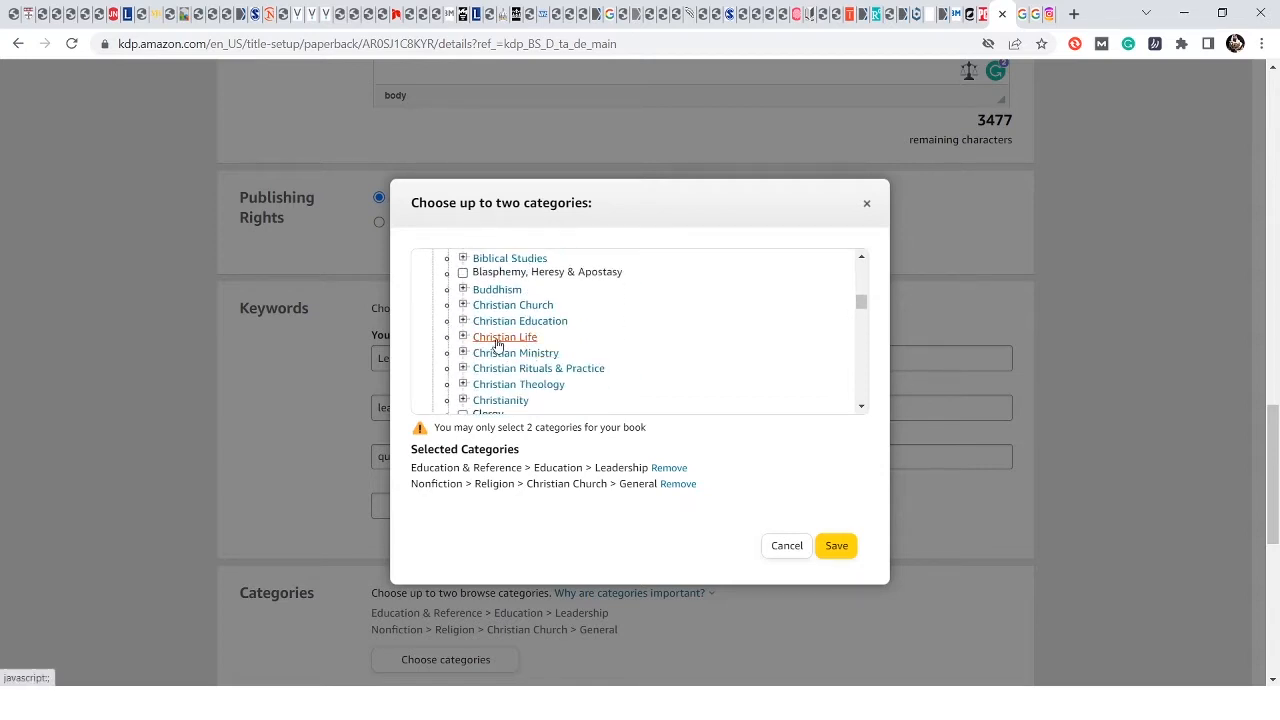
pyautogui.click(462, 305)
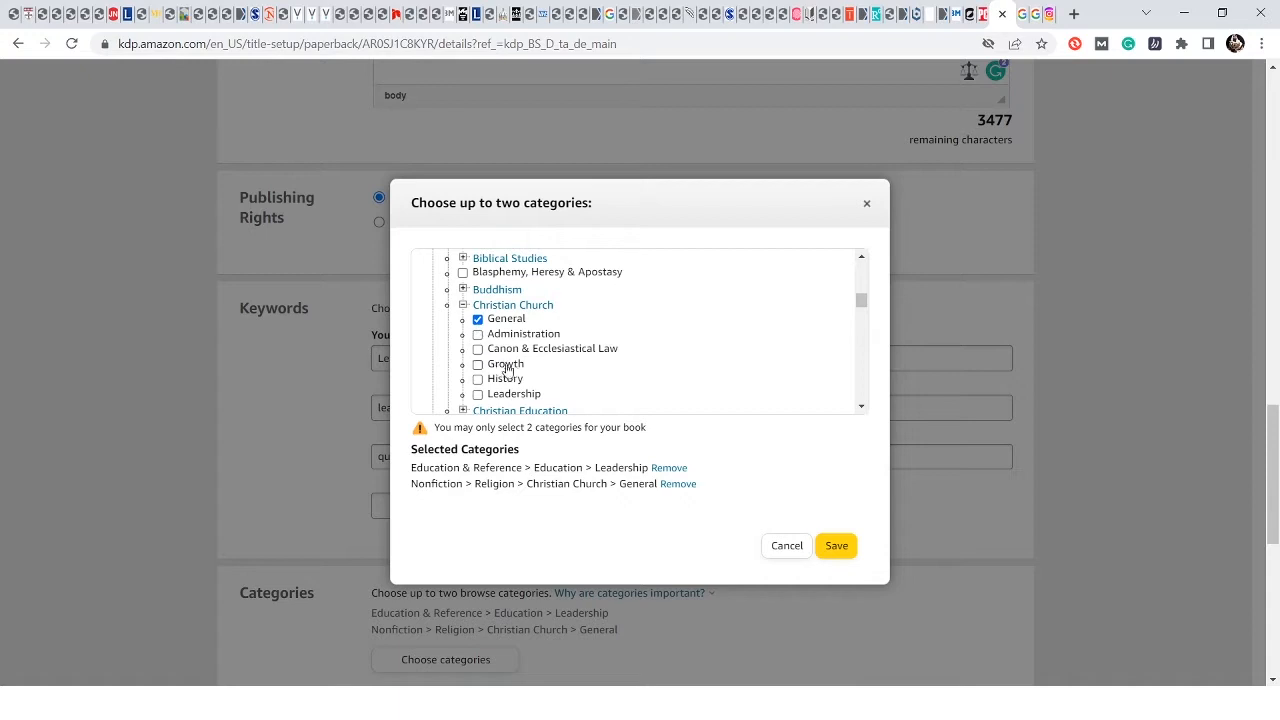
# - Replace the Christian Church > General category with Christian Church > Leadership and save the category selection
pyautogui.scroll(-1, 534, 371)
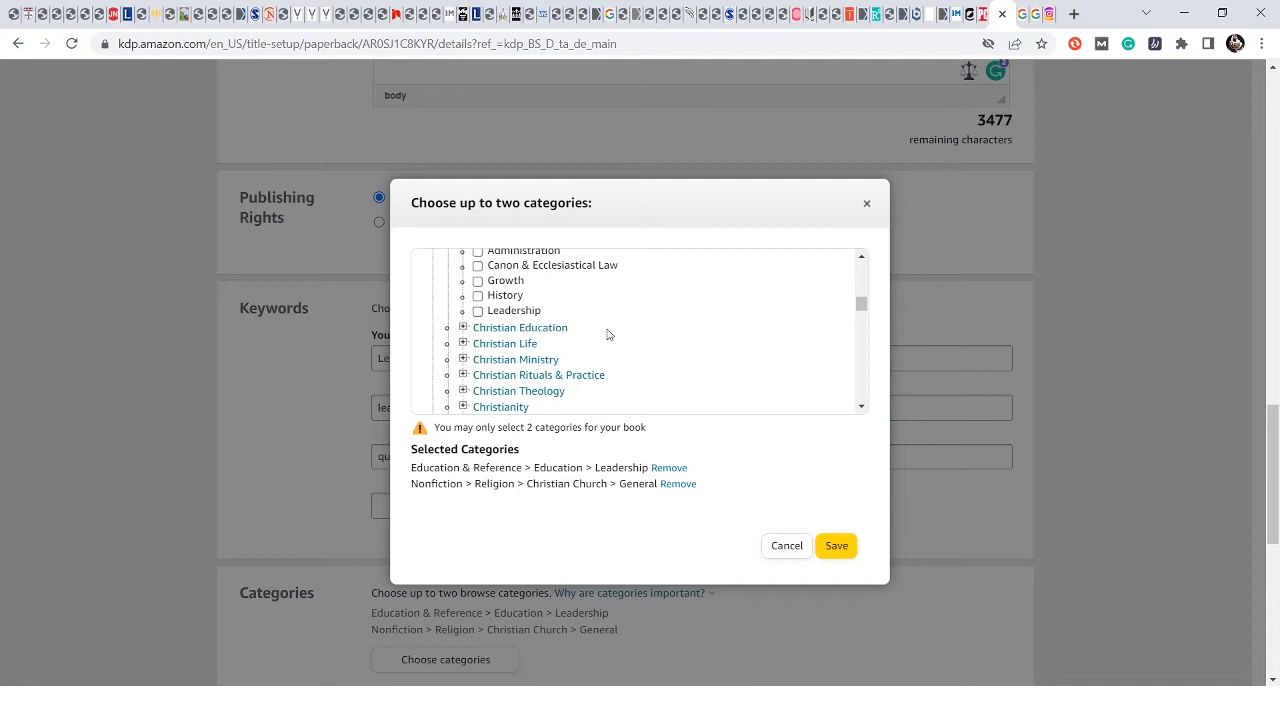
pyautogui.scroll(1, 577, 320)
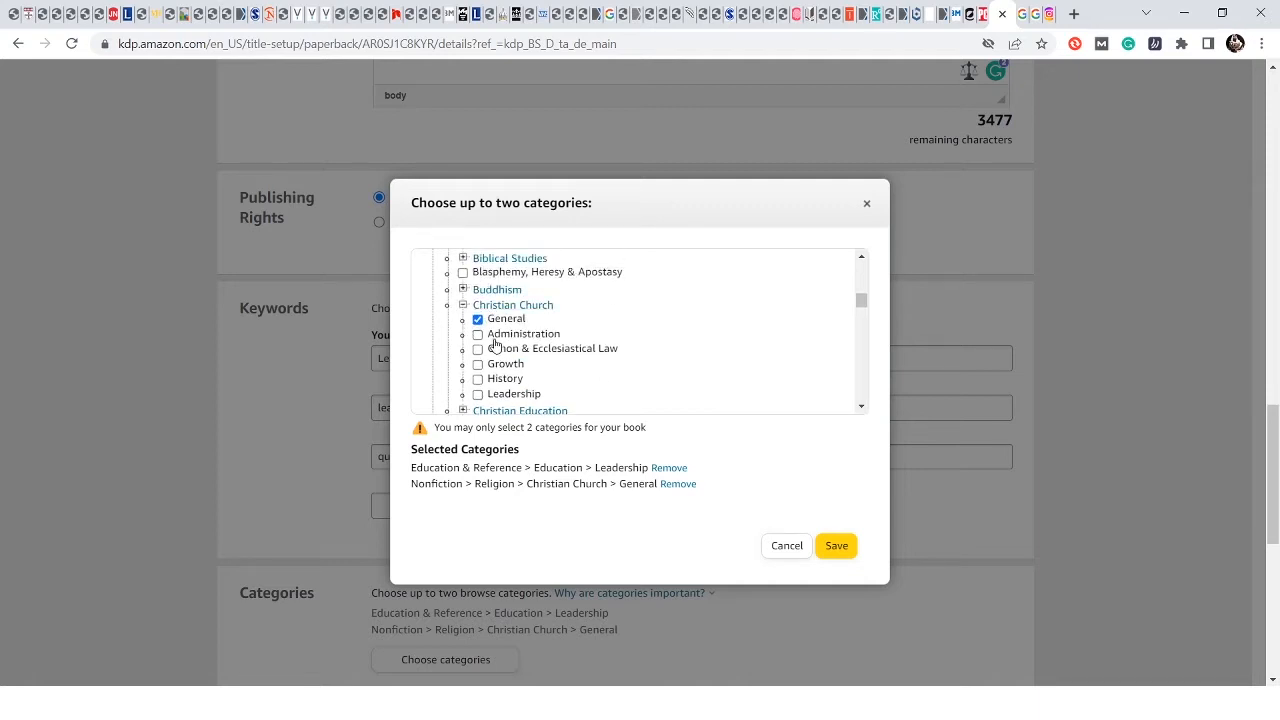
pyautogui.scroll(-1, 495, 345)
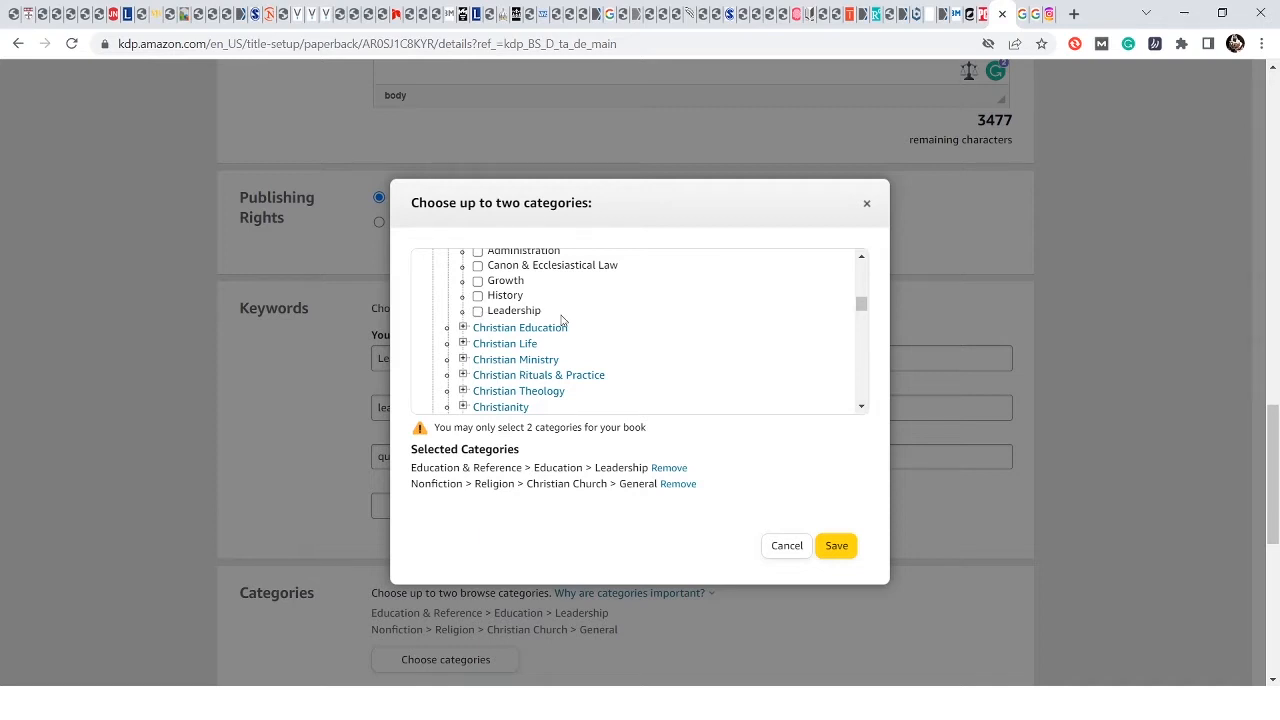
pyautogui.scroll(1, 563, 320)
pyautogui.click(478, 319)
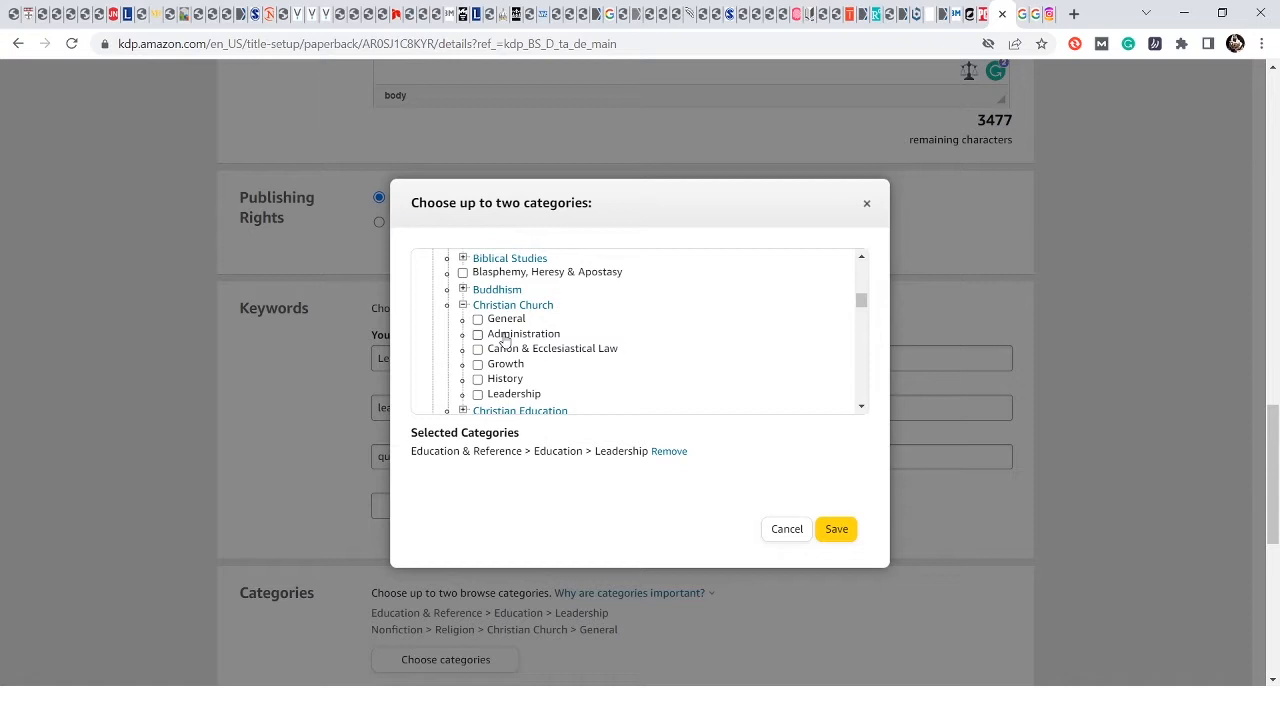
pyautogui.scroll(-1, 478, 322)
pyautogui.click(478, 311)
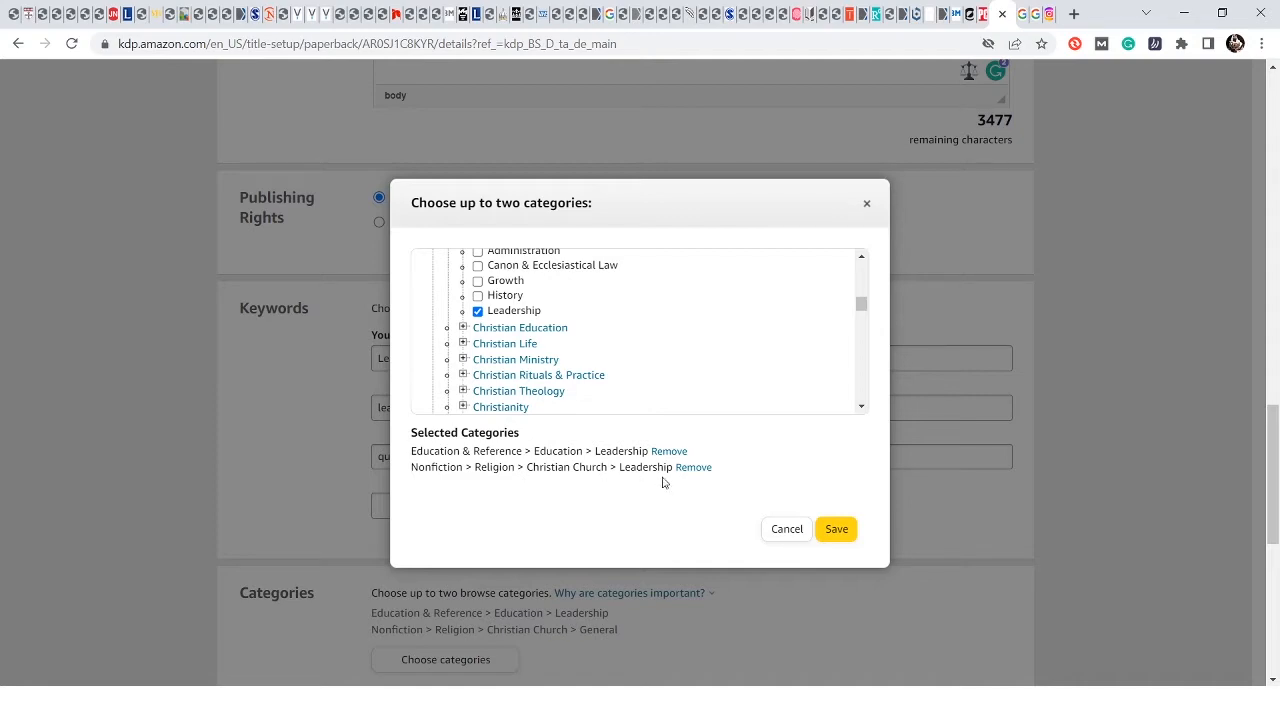
pyautogui.click(840, 533)
# - Read the explanation of low-content books and try out the low-content book classification
pyautogui.scroll(-3, 840, 533)
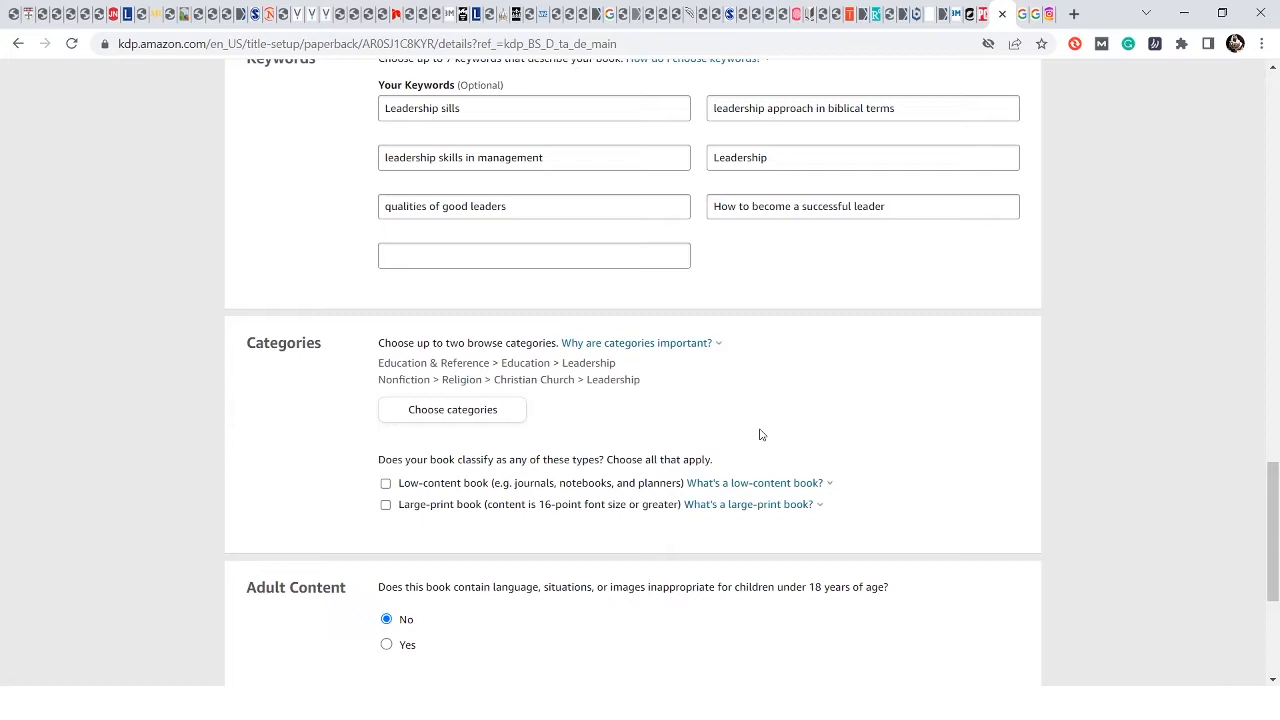
pyautogui.scroll(-2, 760, 434)
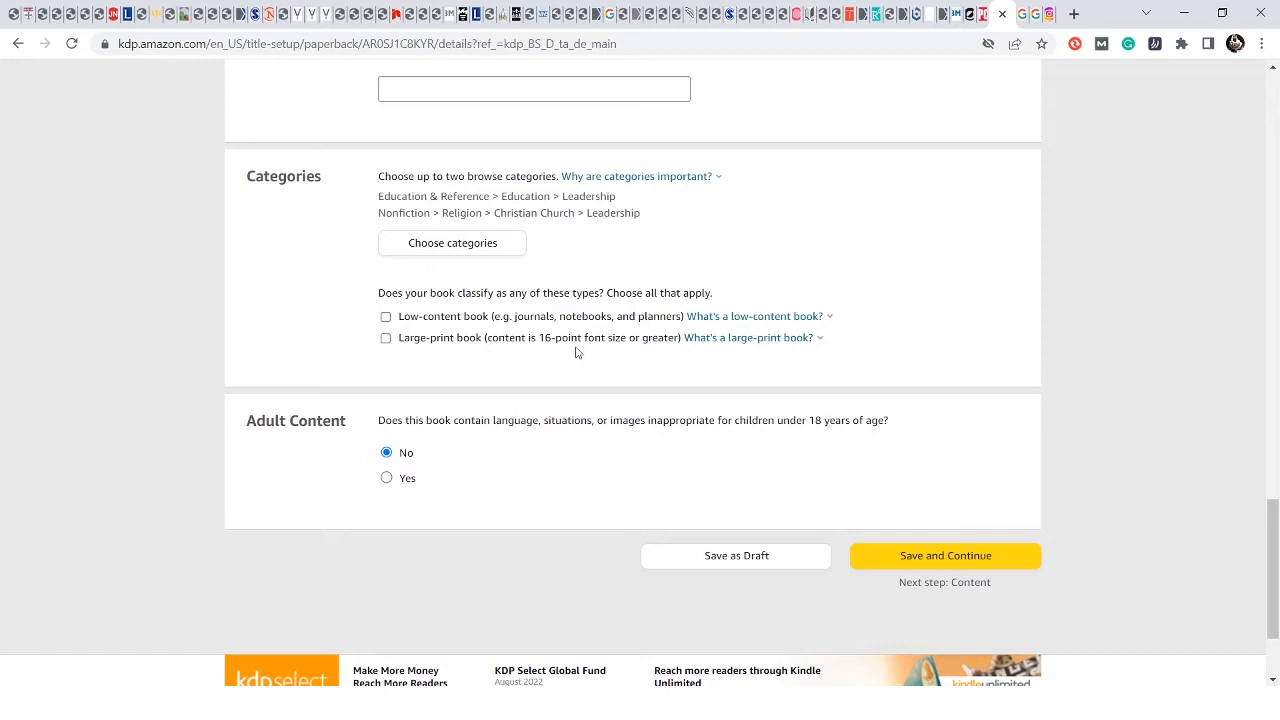
pyautogui.moveTo(755, 342)
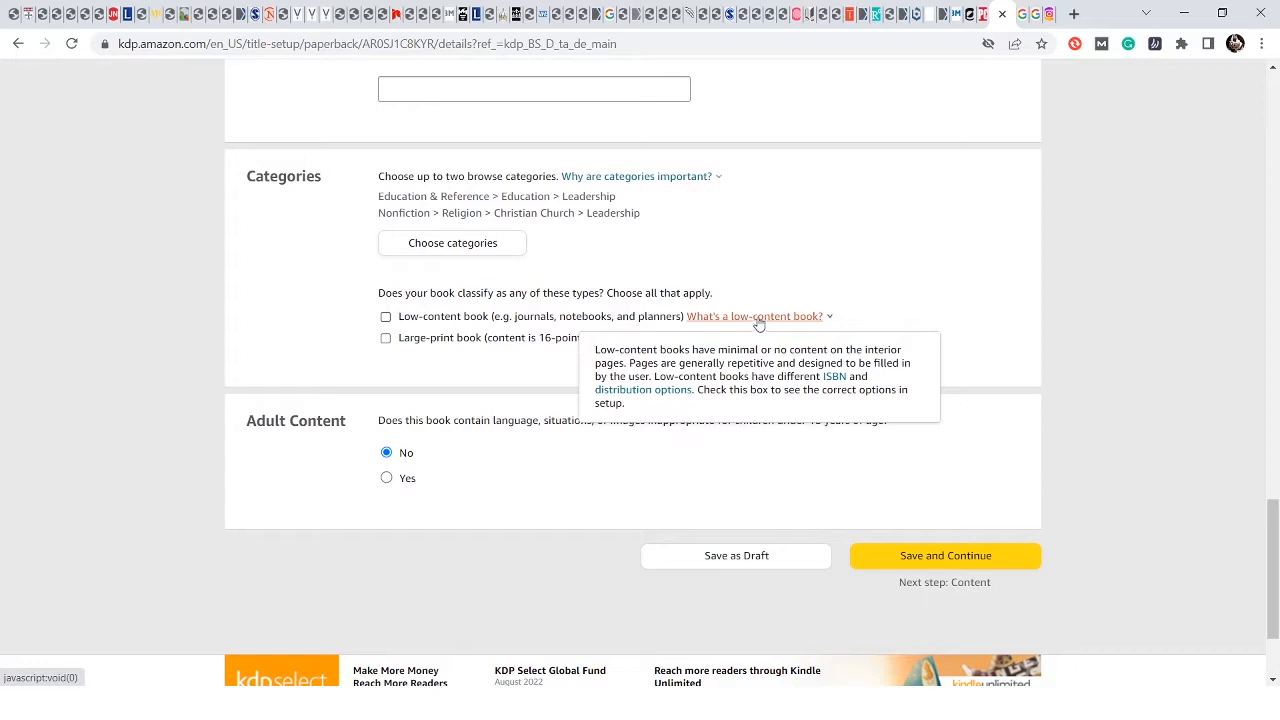
pyautogui.click(385, 316)
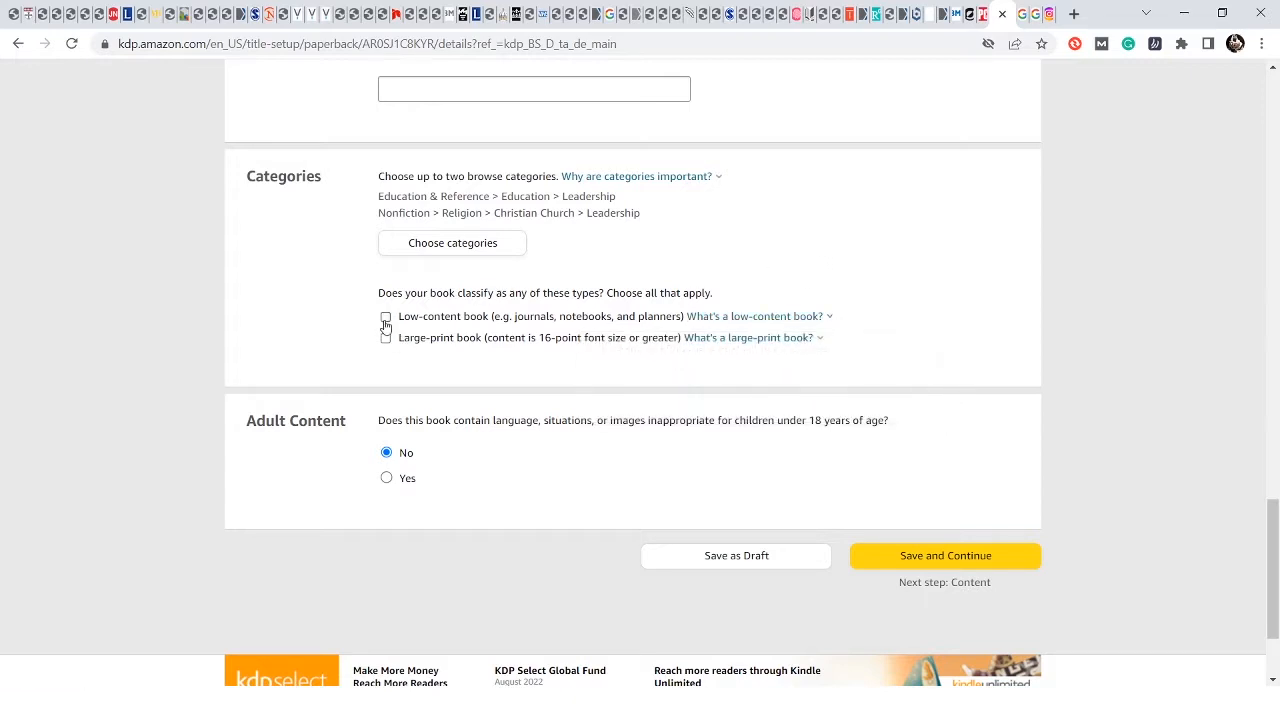
pyautogui.click(385, 316)
# - Set the adult content answer to No, save the paperback details and continue to the content page
pyautogui.click(387, 480)
pyautogui.click(386, 453)
pyautogui.click(906, 552)
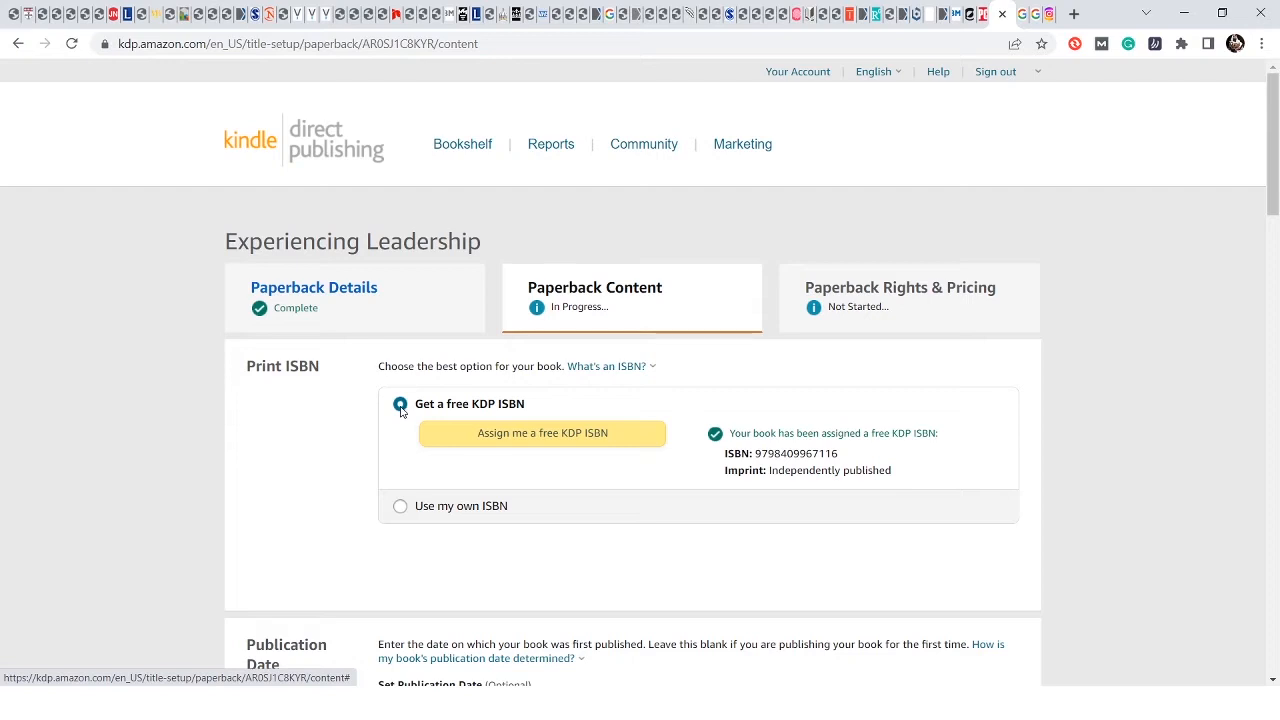
# - Try the option to use an own ISBN, read what an imprint is, and return to the free KDP ISBN
pyautogui.click(399, 507)
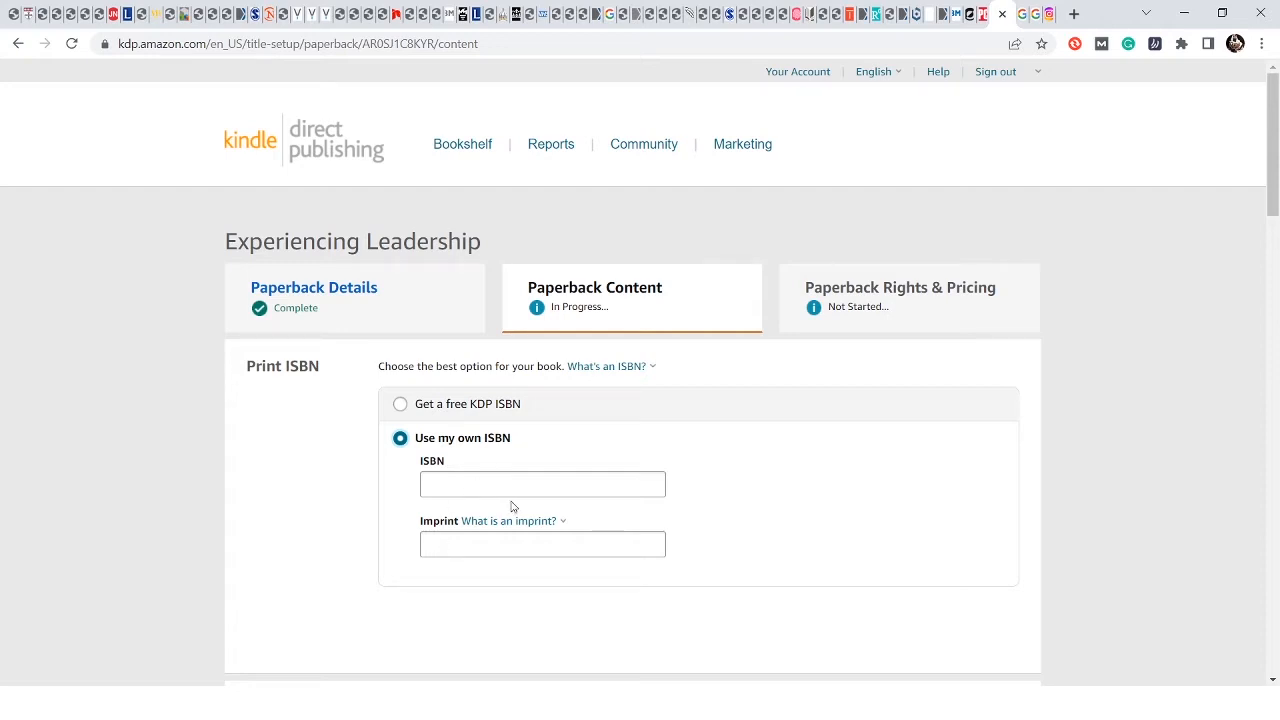
pyautogui.moveTo(513, 527)
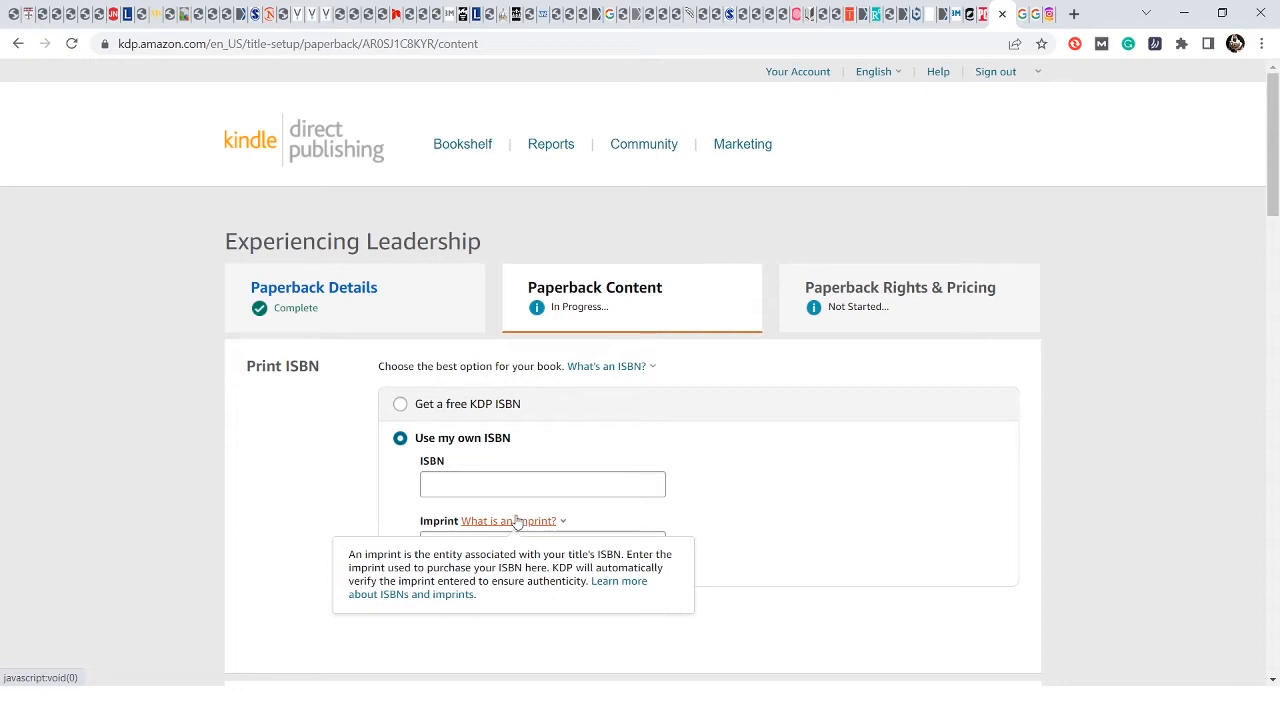
pyautogui.click(401, 405)
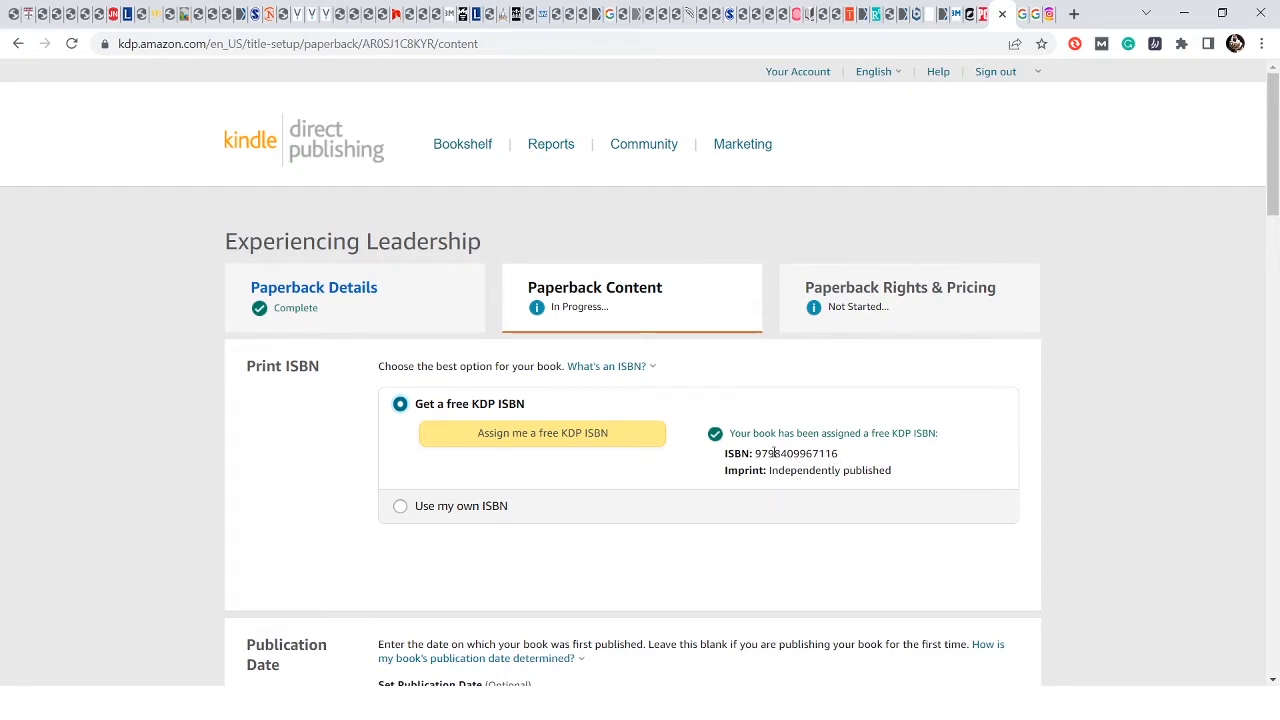
# - Compare the cream paper, standard color and premium color print options, and select Black & white interior with white paper
pyautogui.scroll(-3, 773, 453)
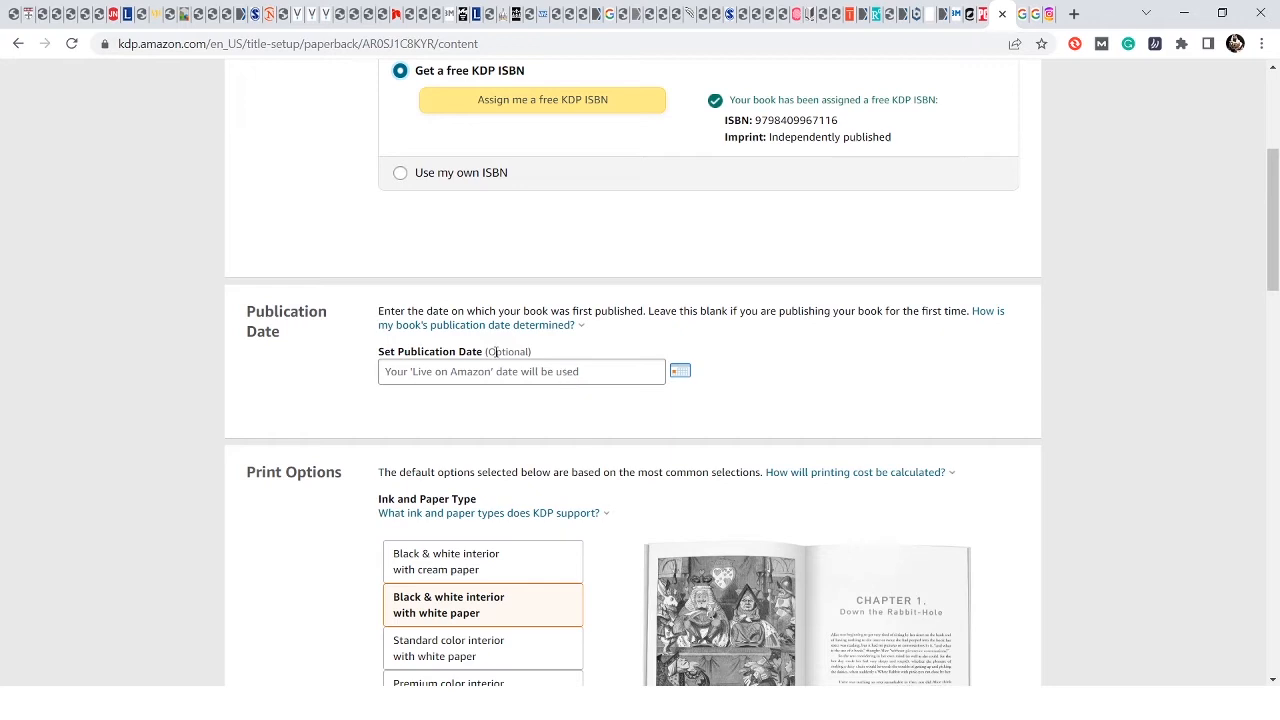
pyautogui.scroll(-2, 791, 369)
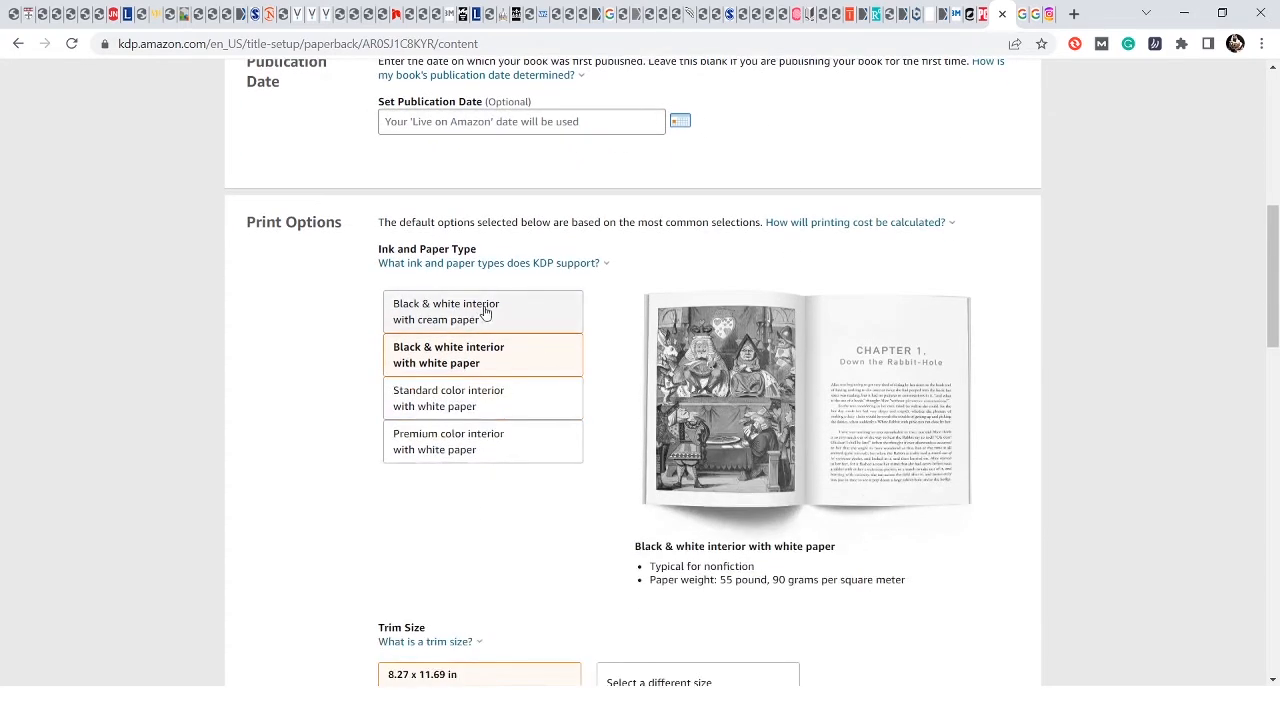
pyautogui.click(485, 313)
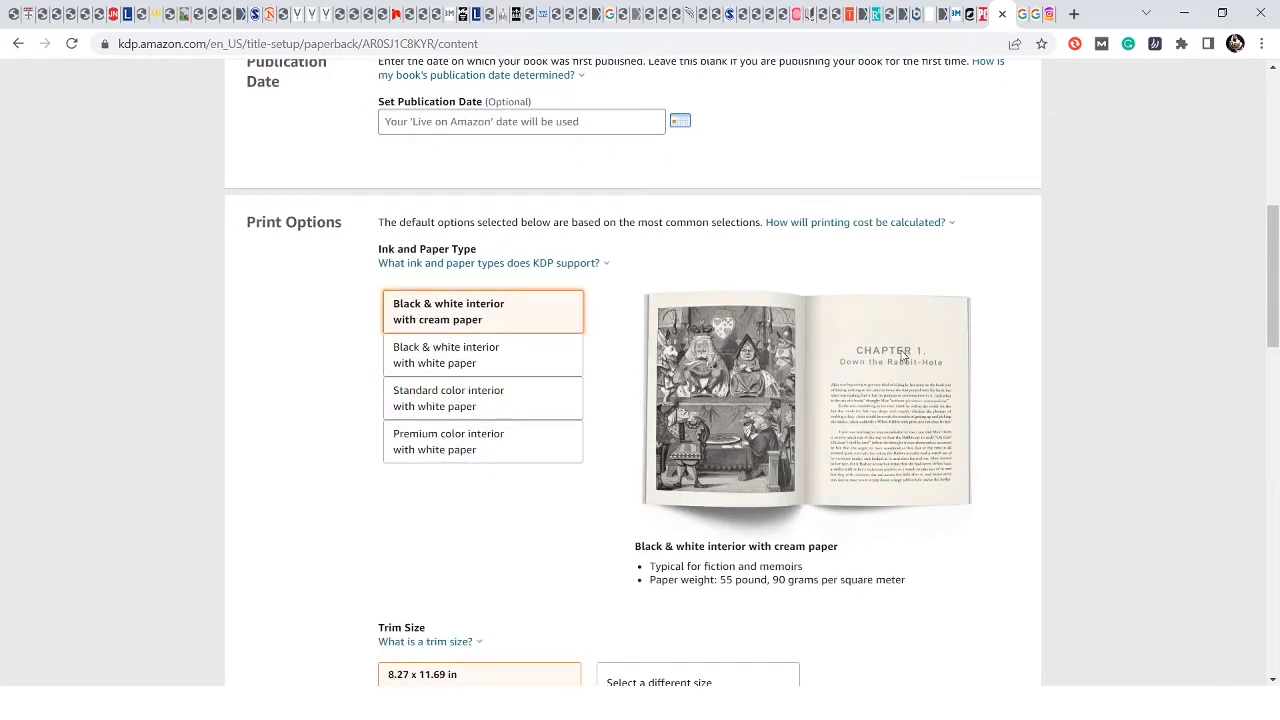
pyautogui.click(518, 352)
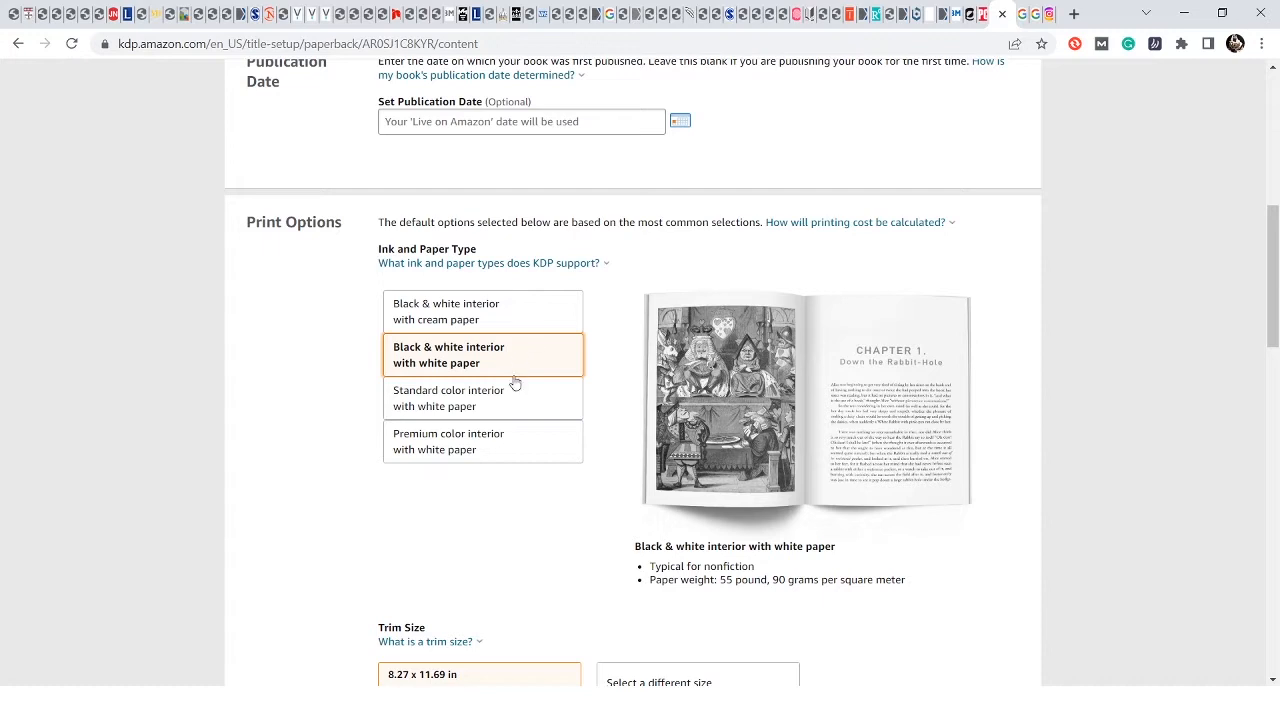
pyautogui.click(500, 396)
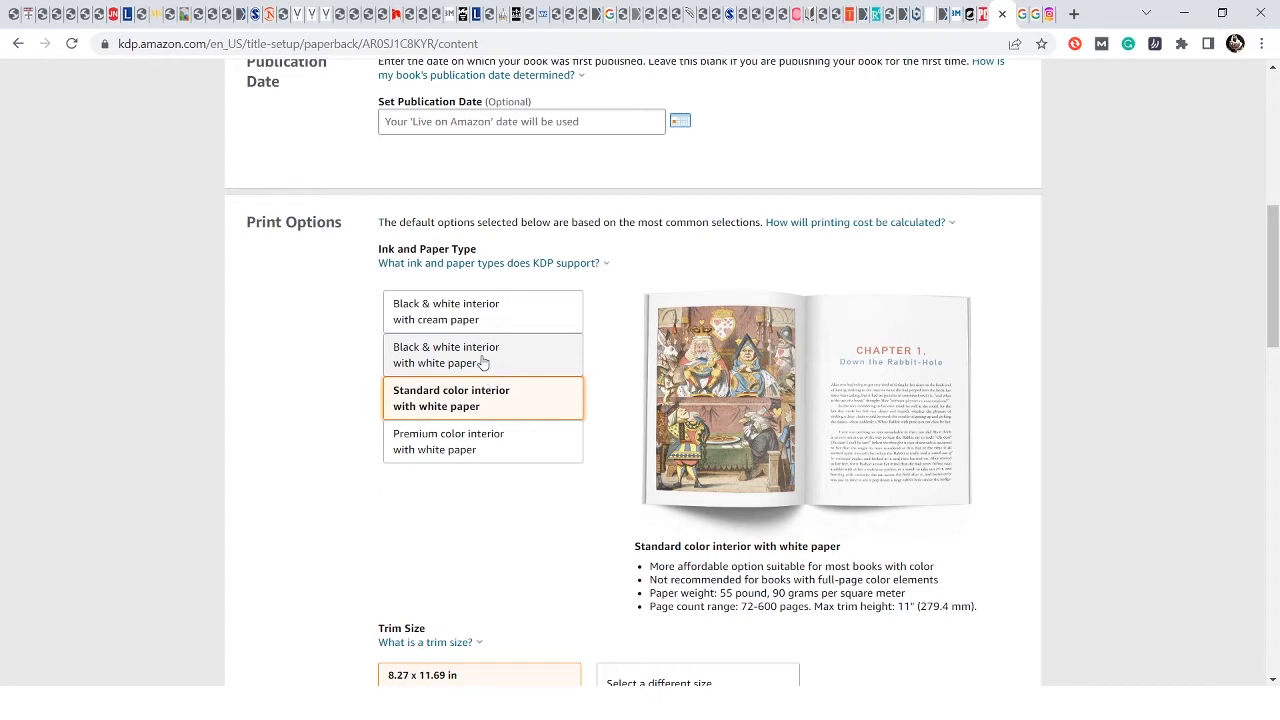
pyautogui.click(483, 362)
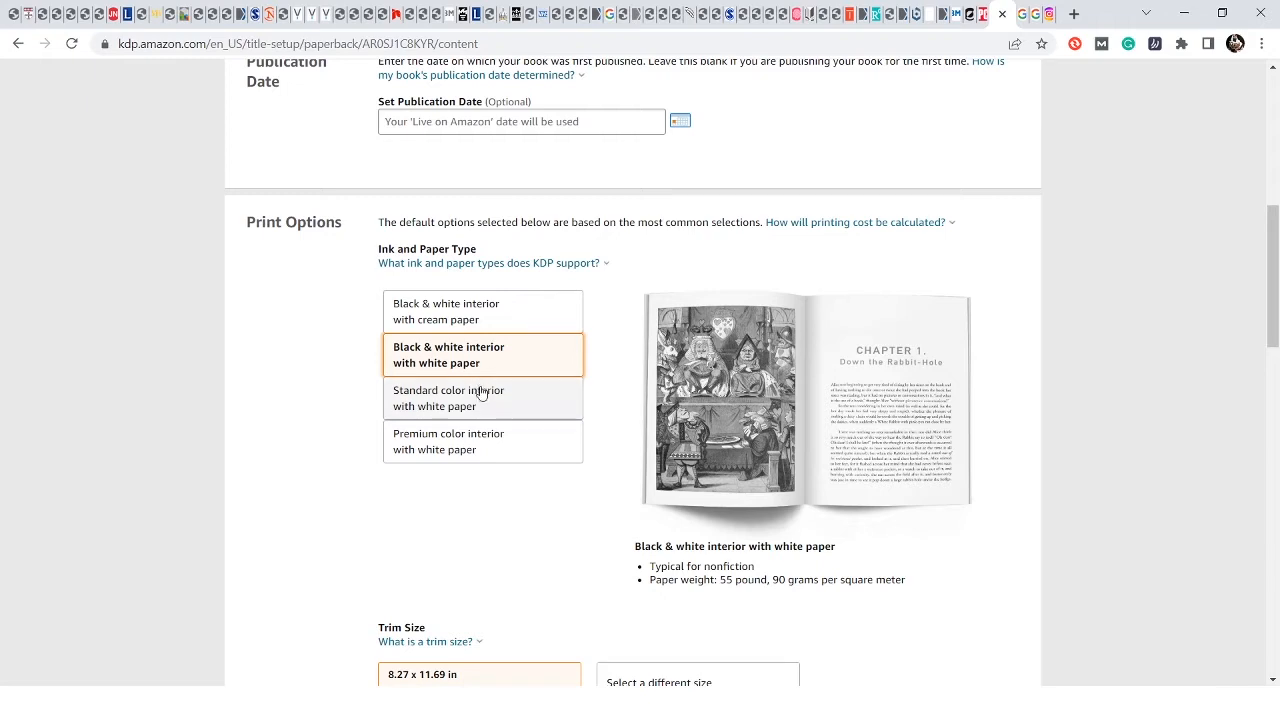
pyautogui.click(485, 400)
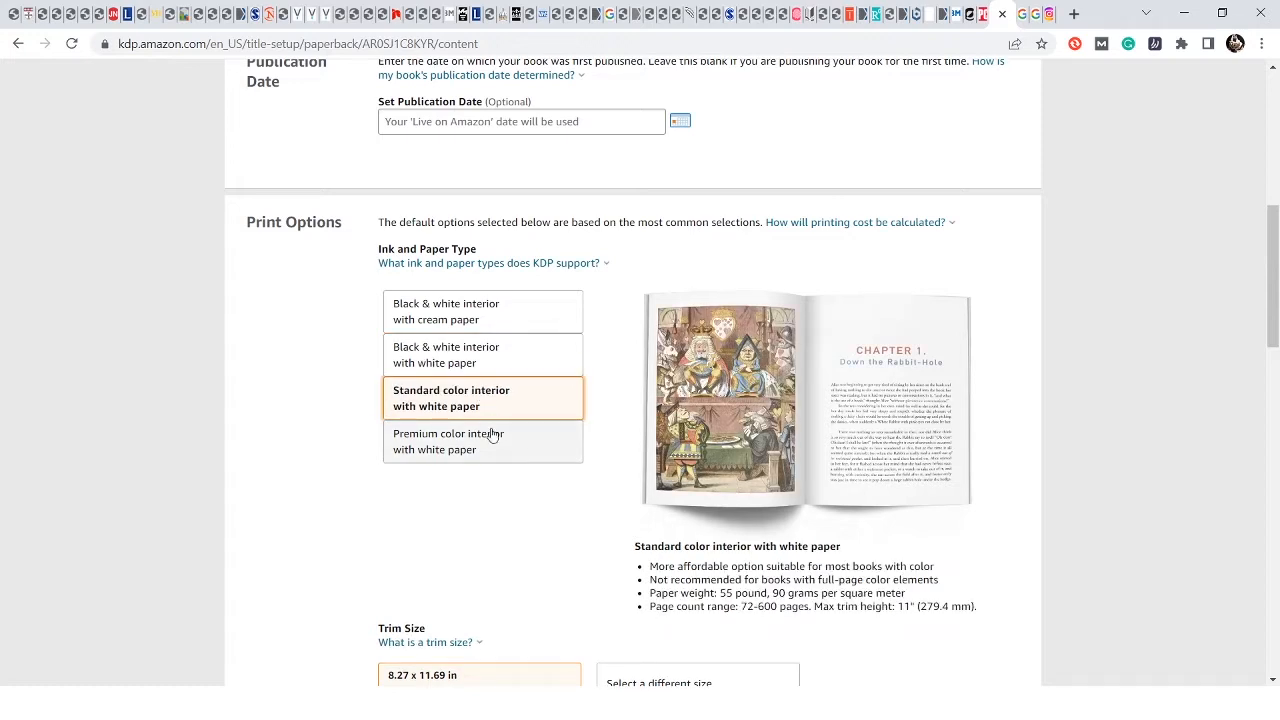
pyautogui.click(491, 437)
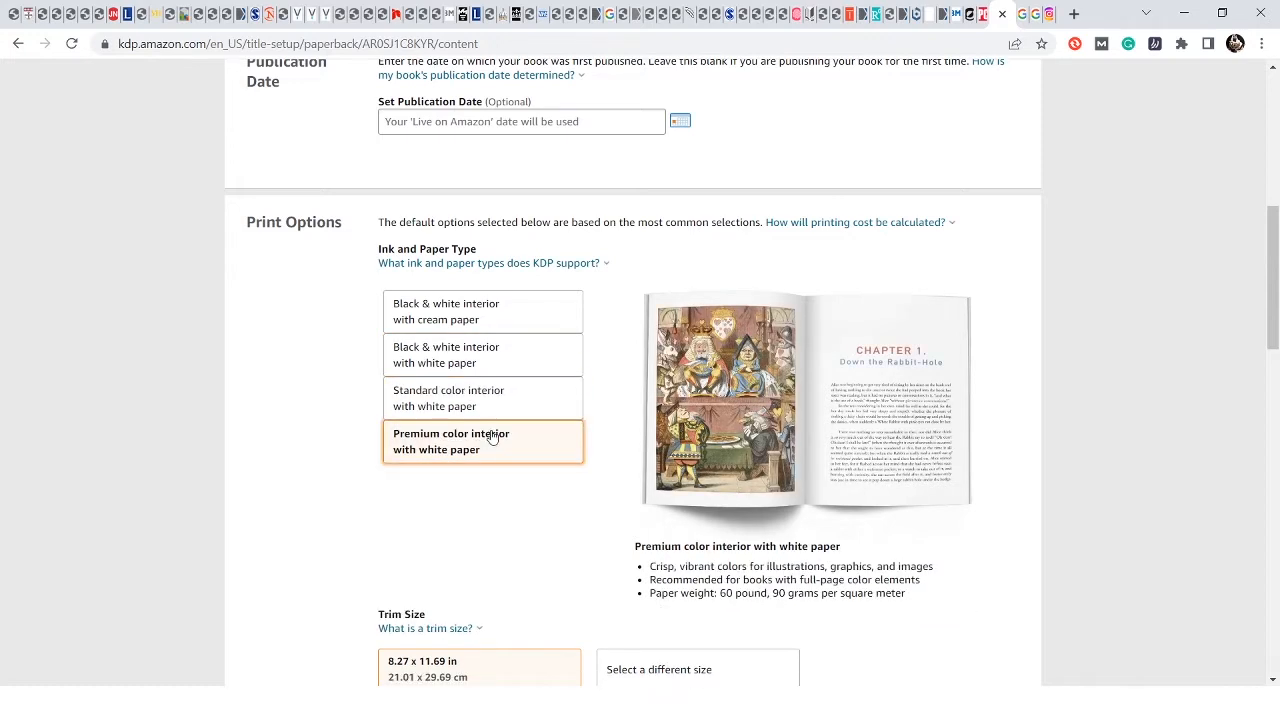
pyautogui.click(485, 328)
pyautogui.click(496, 360)
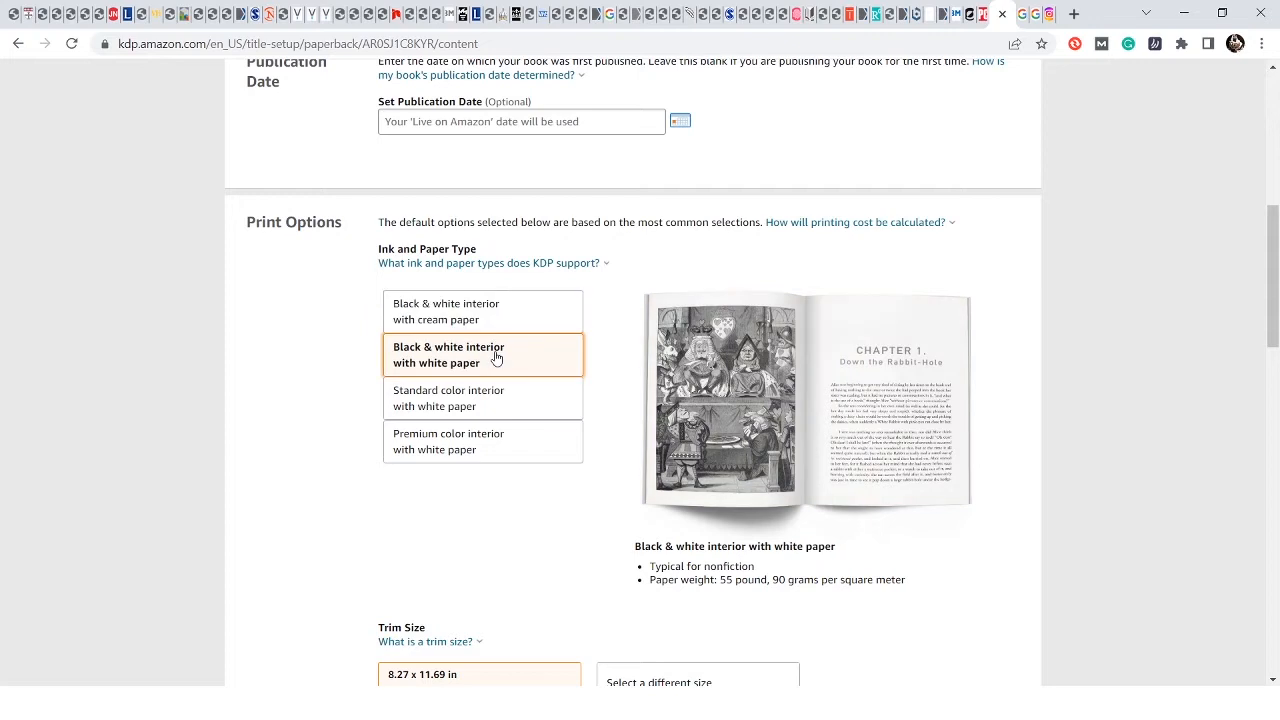
# - Examine the available standard and non-standard trim sizes and close the list without choosing one
pyautogui.scroll(-3, 505, 370)
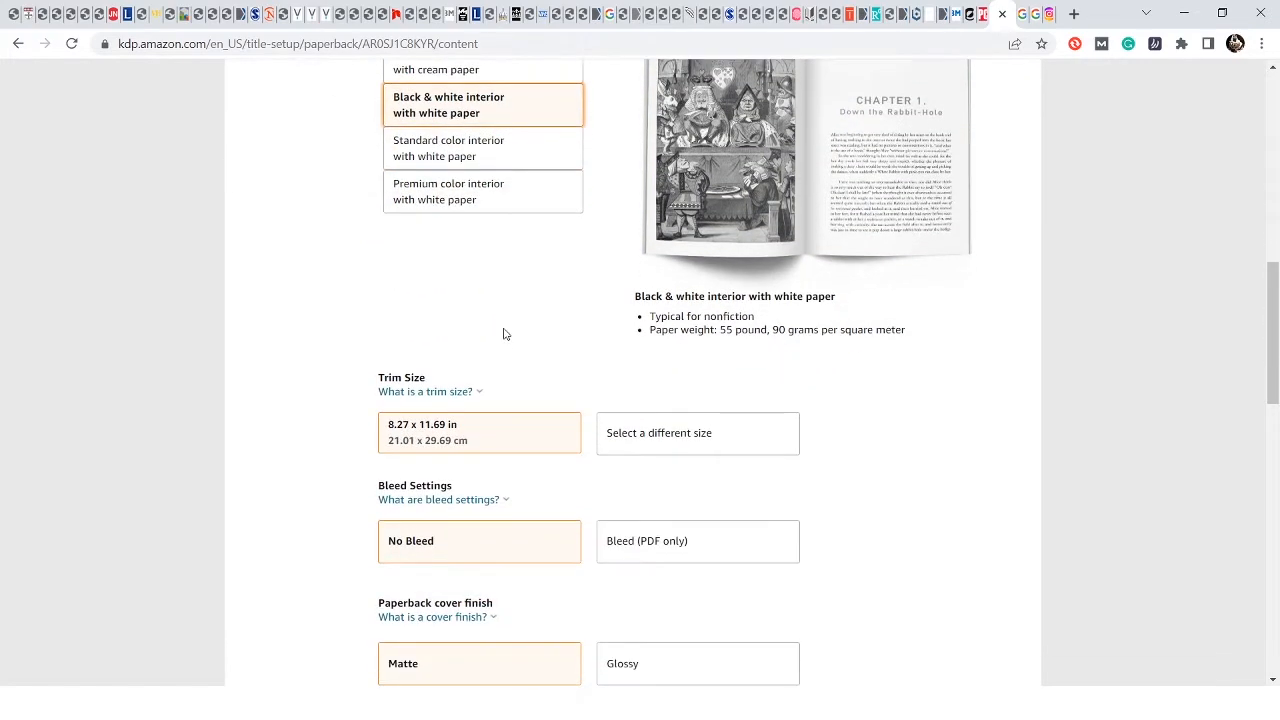
pyautogui.scroll(-2, 505, 370)
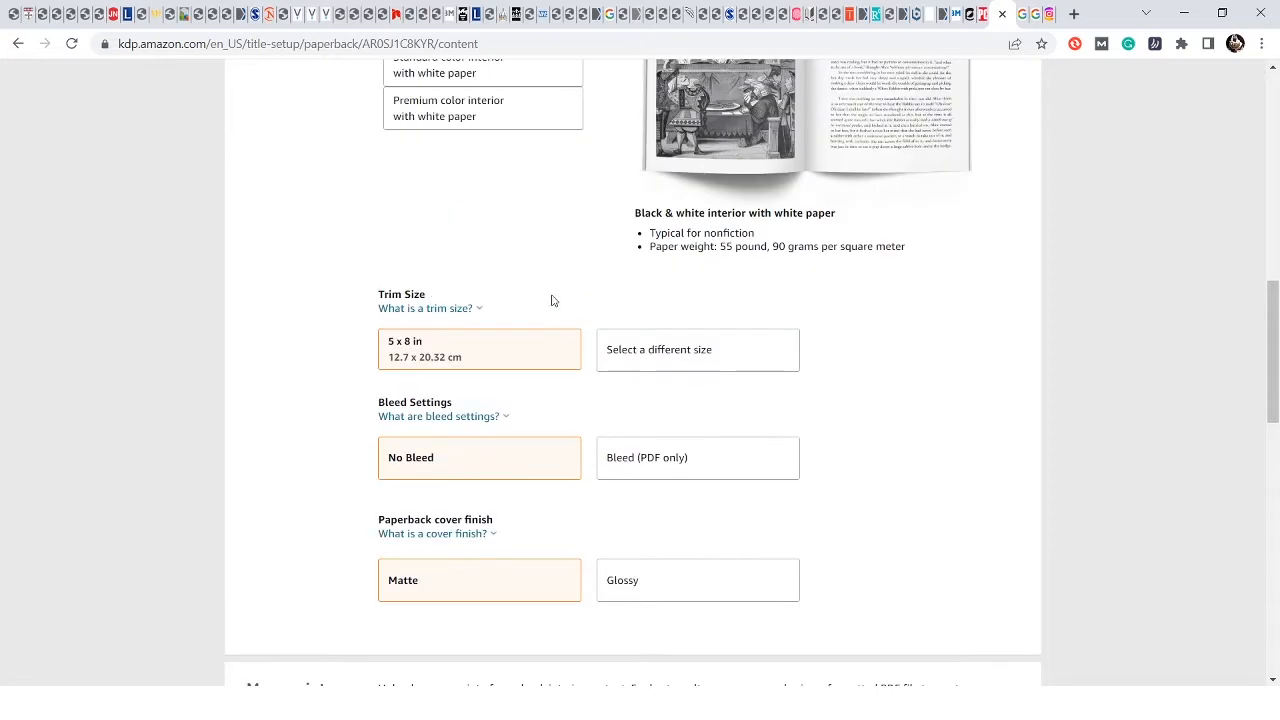
pyautogui.click(622, 349)
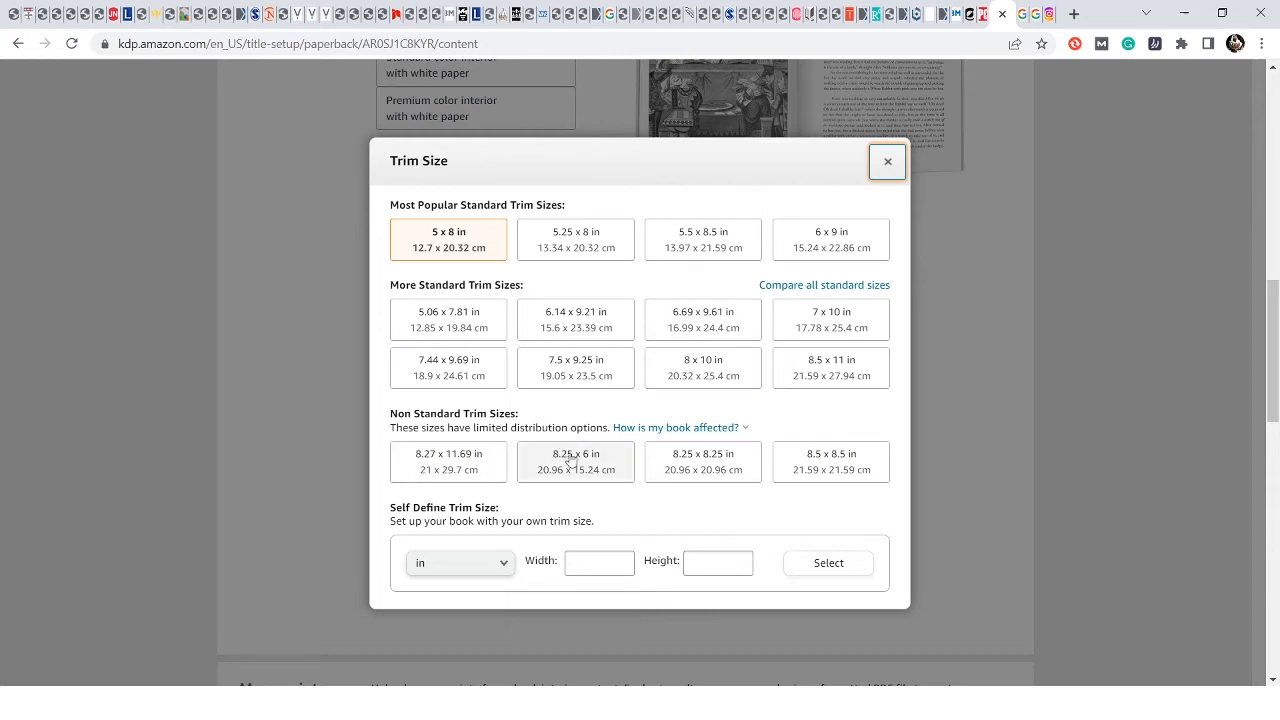
pyautogui.click(888, 162)
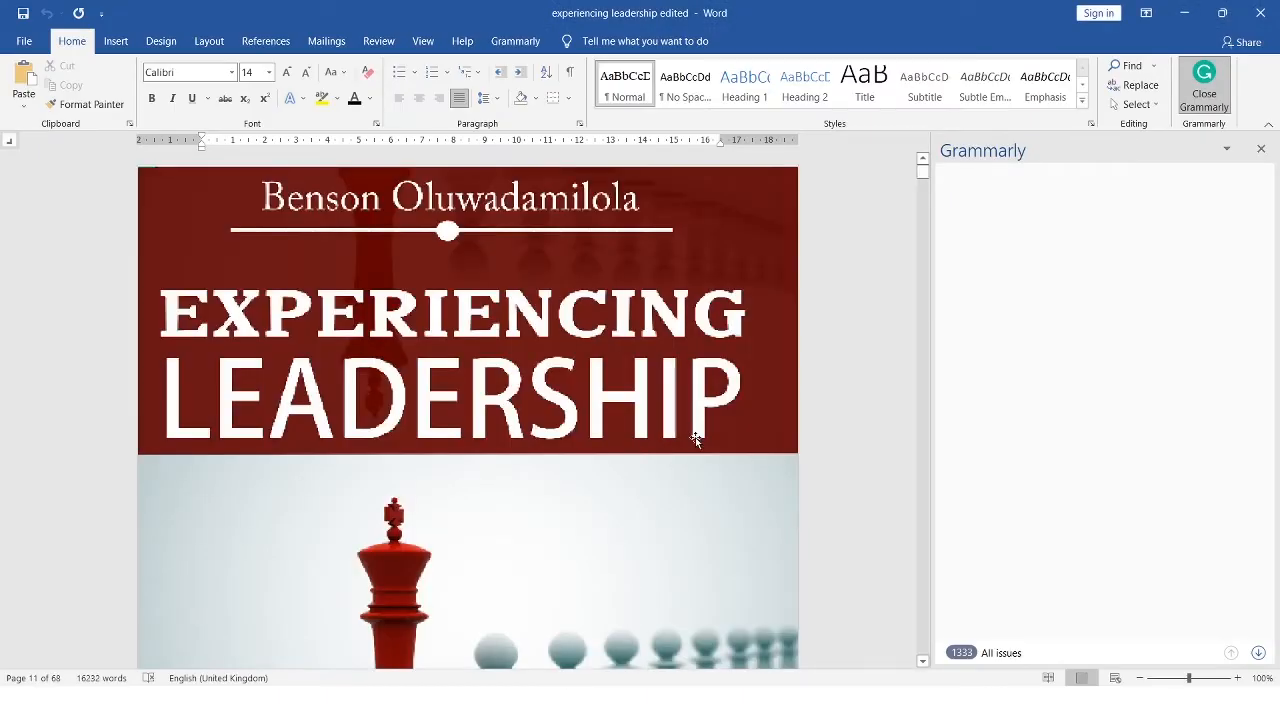
# - Examine the cover, title page and start of the copyright page in the Word manuscript
pyautogui.scroll(-3, 695, 437)
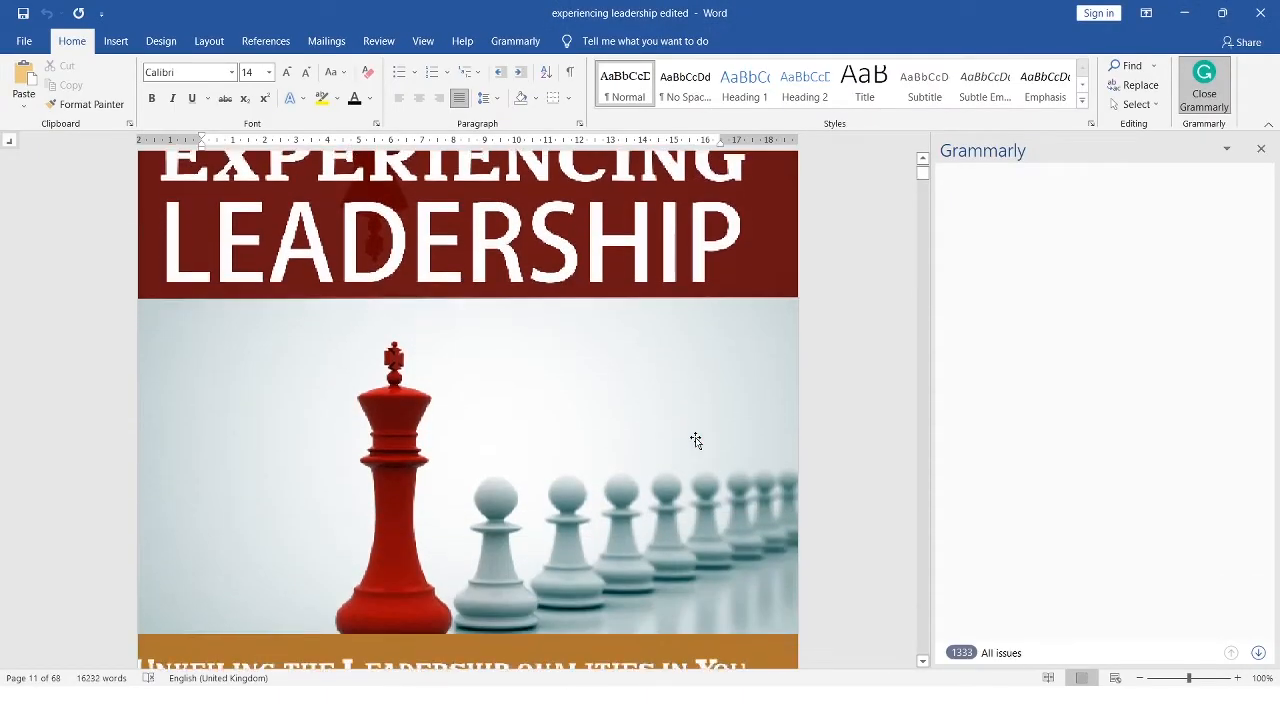
pyautogui.scroll(-8, 695, 440)
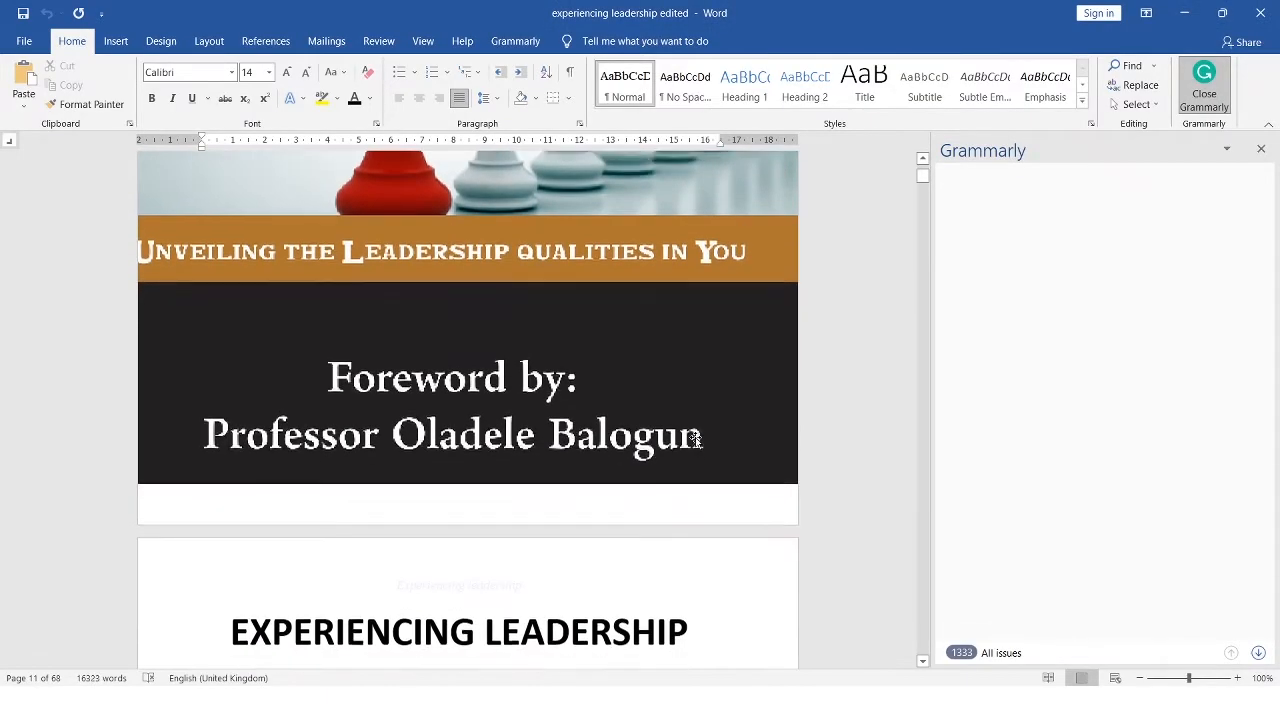
pyautogui.scroll(-15, 695, 440)
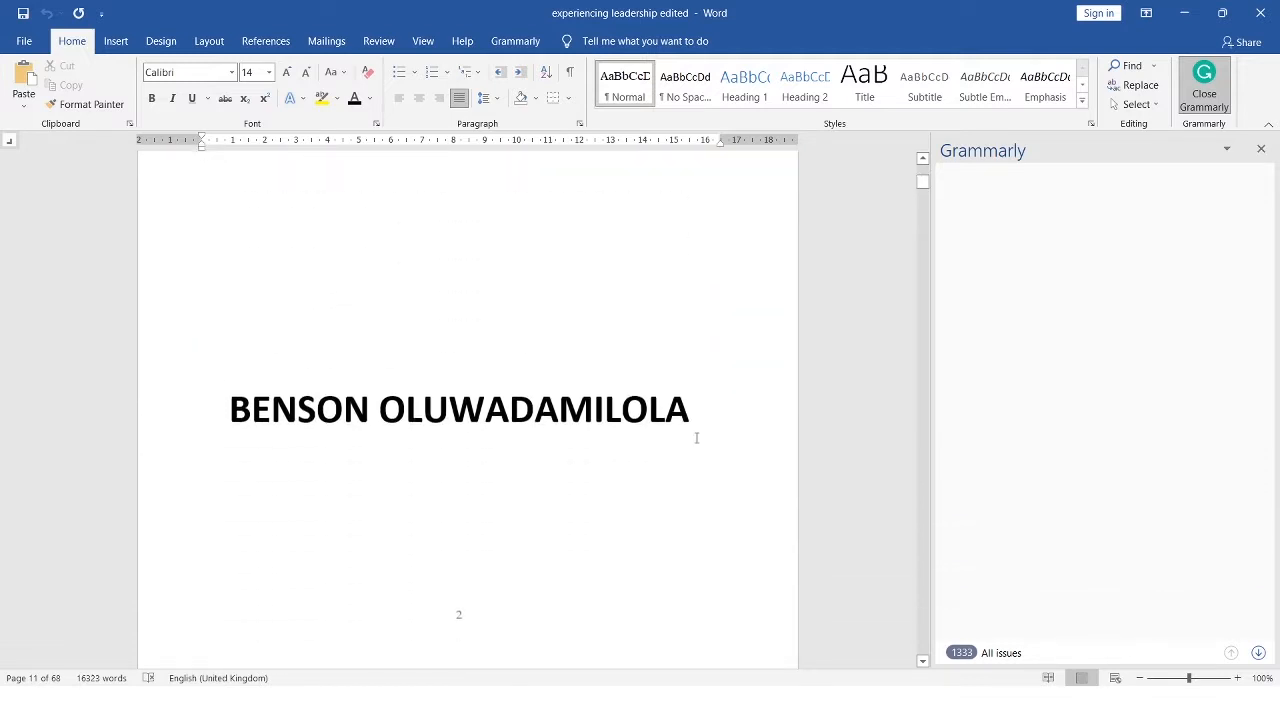
pyautogui.scroll(-4, 697, 437)
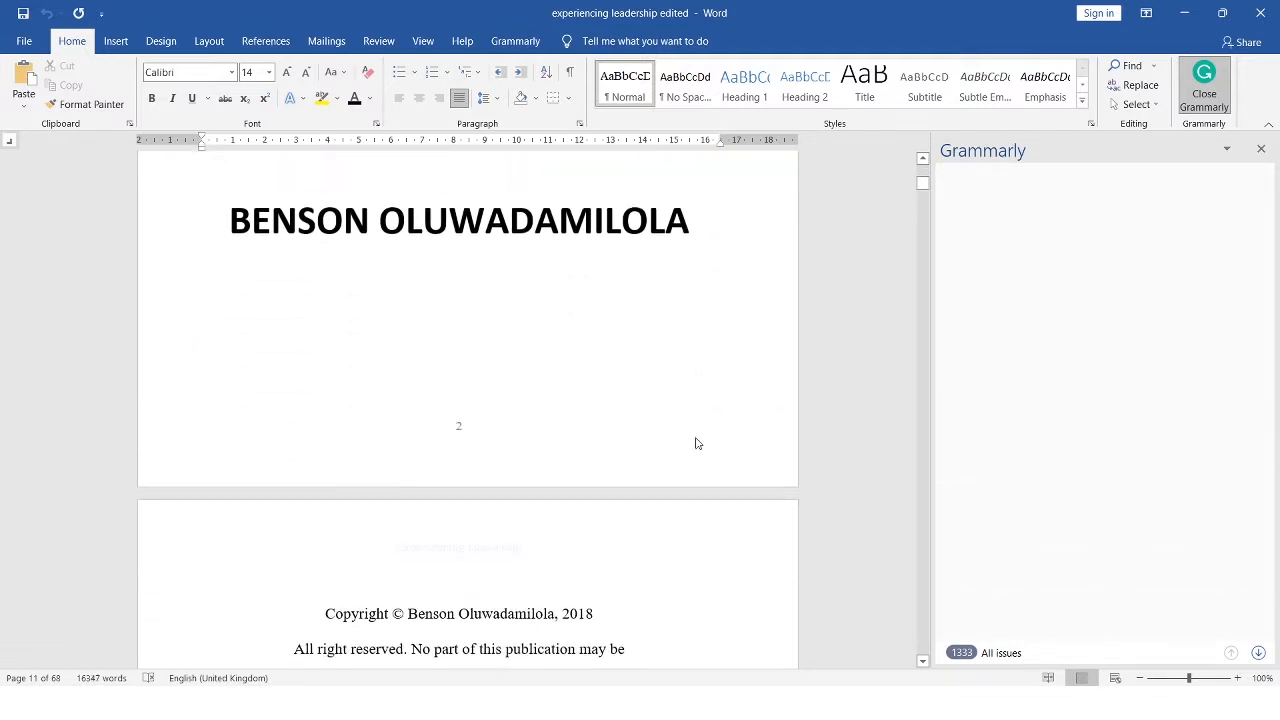
pyautogui.scroll(12, 697, 440)
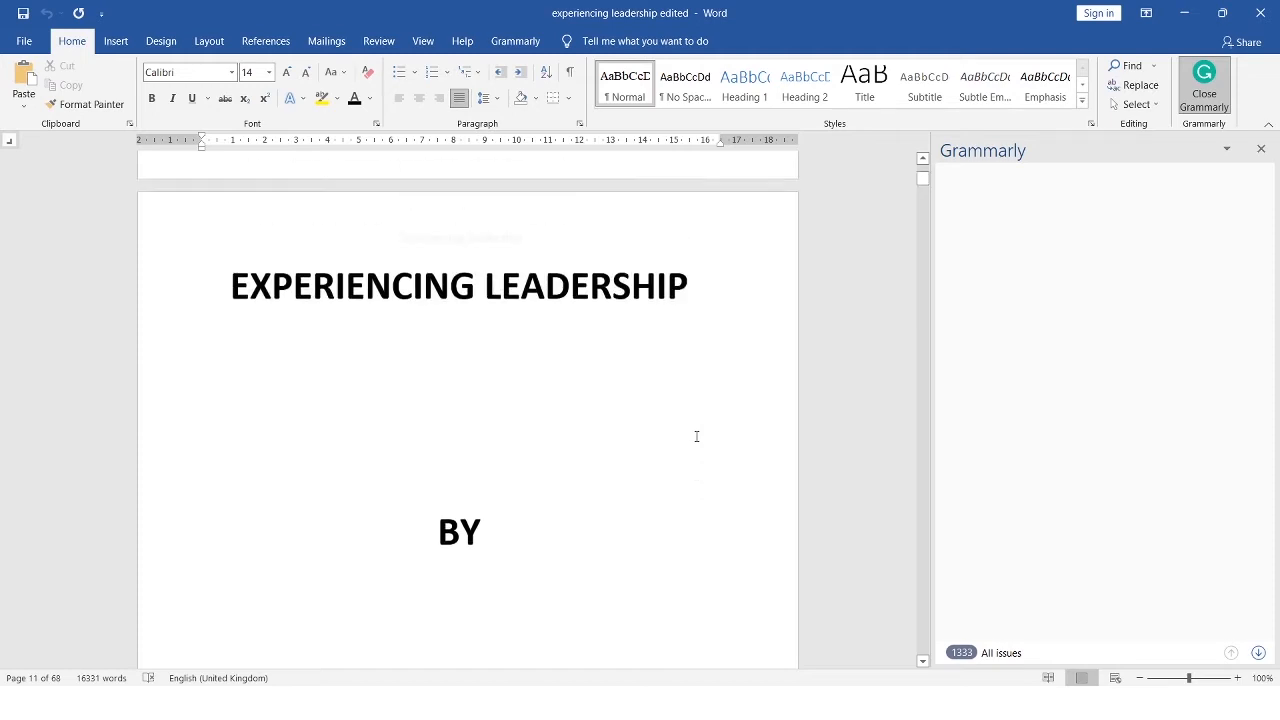
pyautogui.scroll(15, 696, 436)
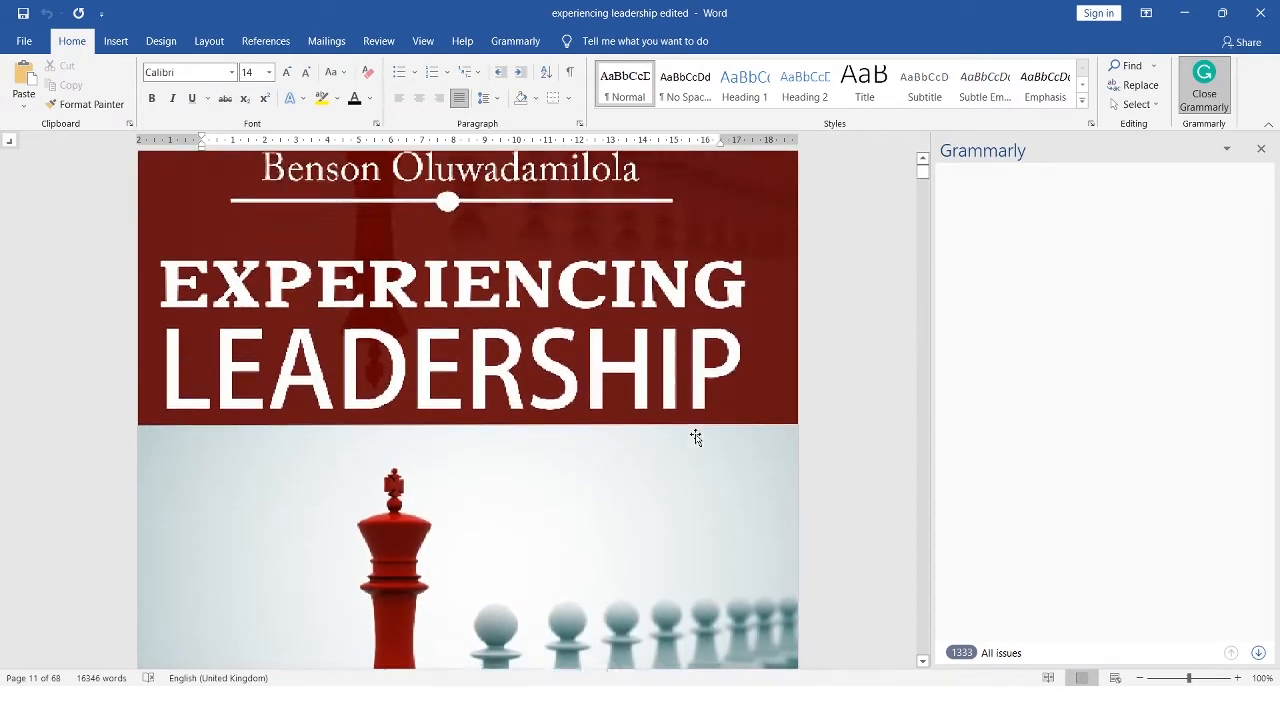
pyautogui.scroll(1, 695, 437)
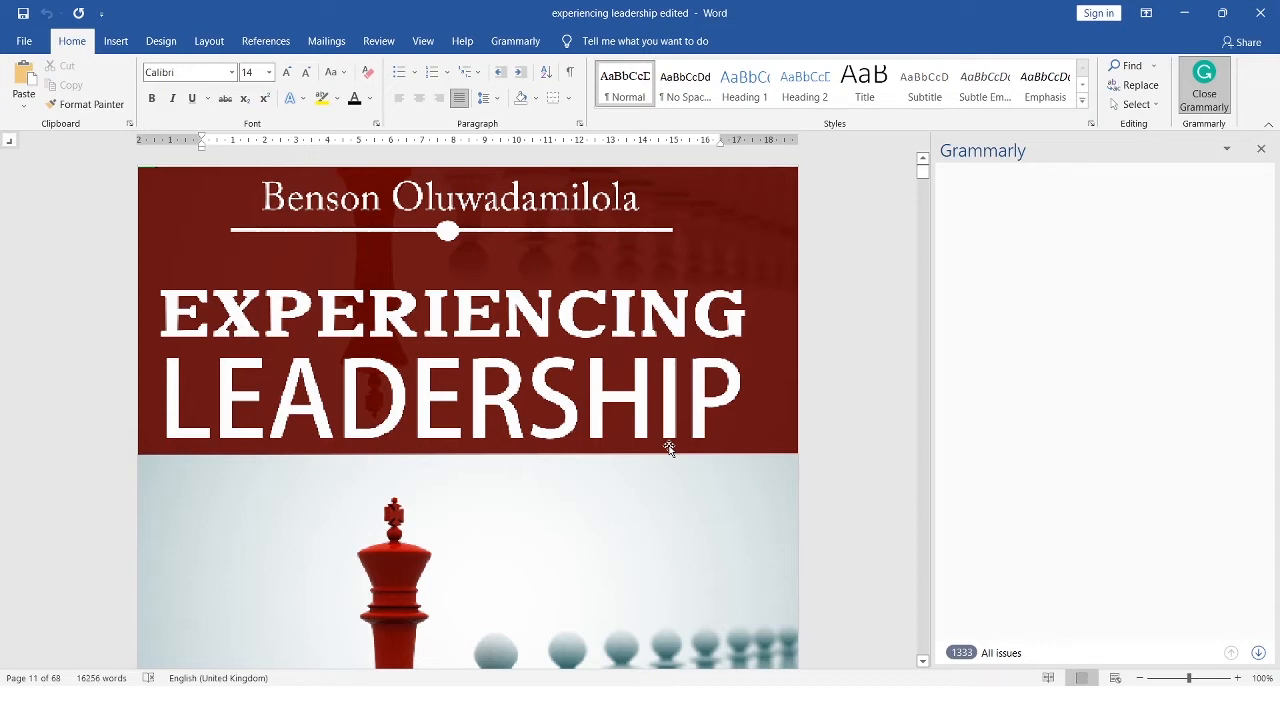
pyautogui.scroll(-1, 604, 388)
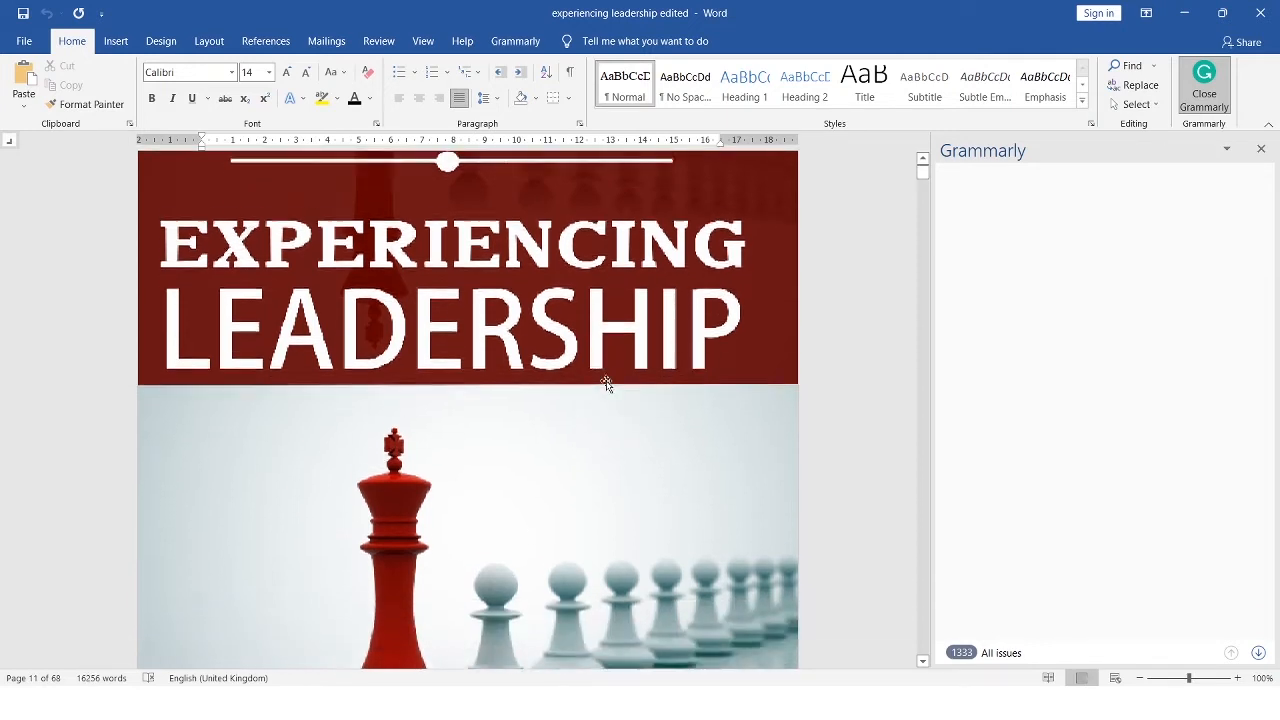
pyautogui.scroll(1, 600, 378)
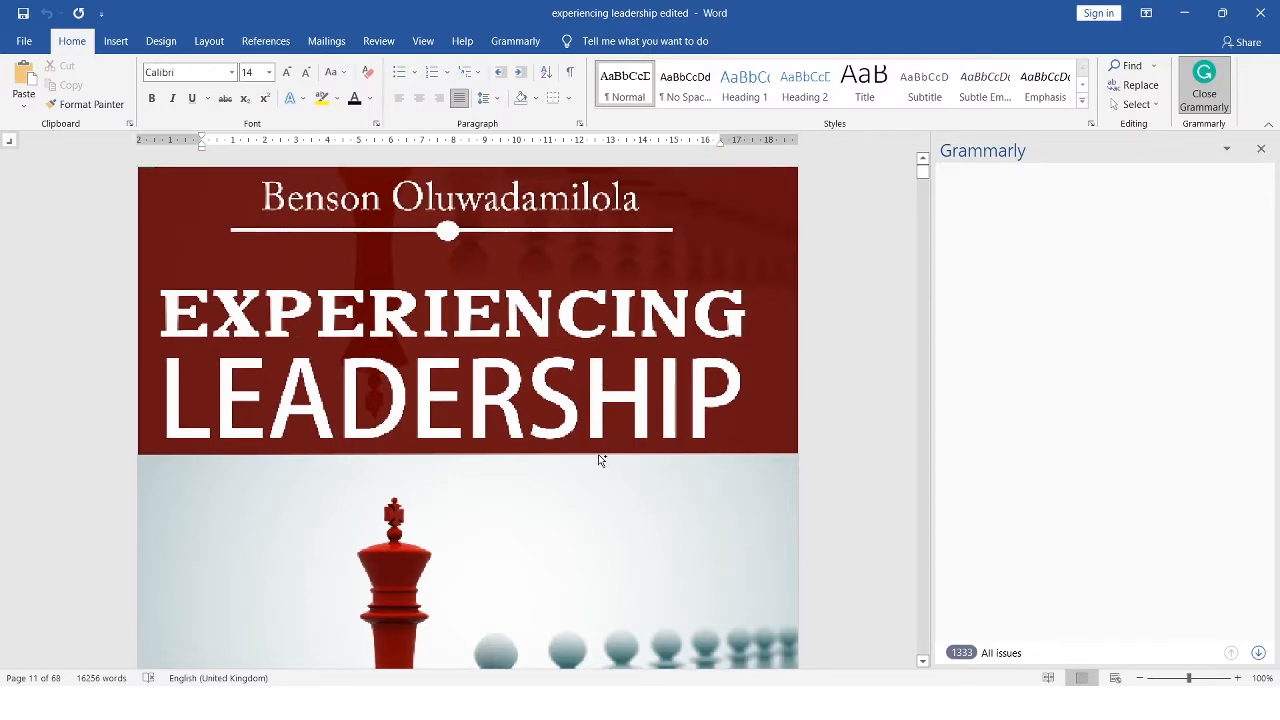
# - Close the Grammarly pane and show the manuscript's cover and title page side by side at 70% zoom
pyautogui.scroll(-7, 598, 454)
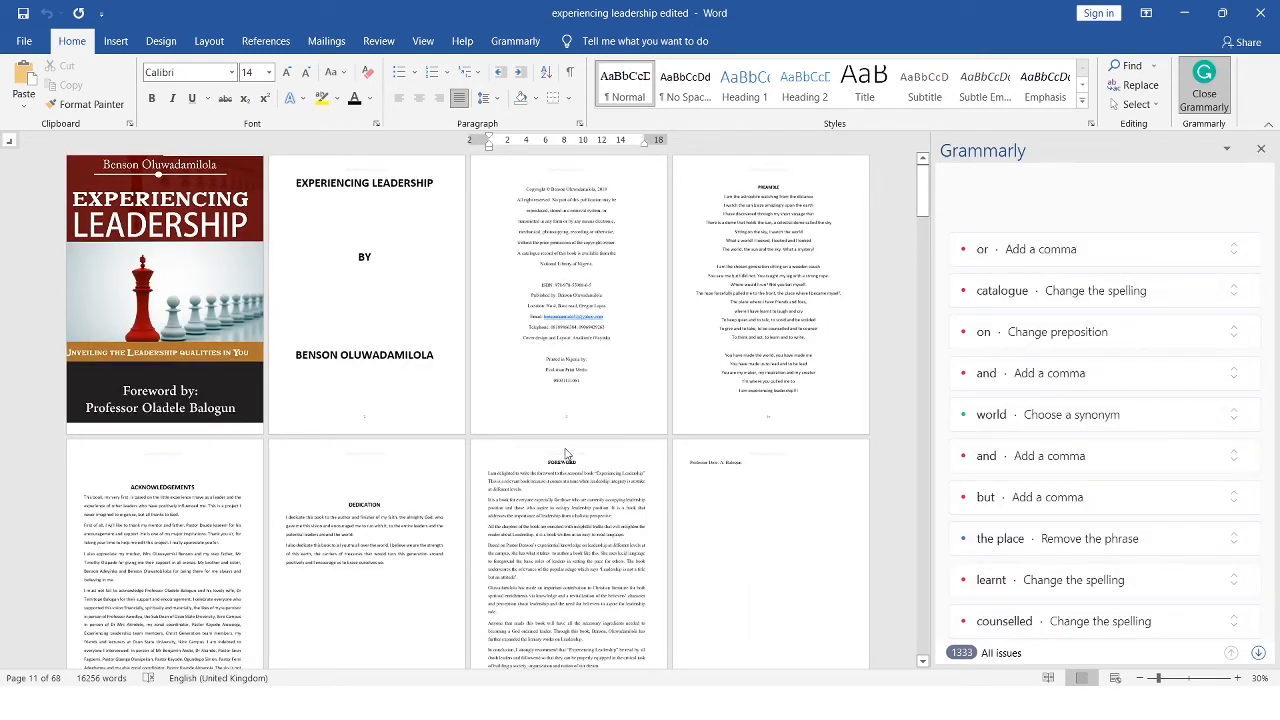
pyautogui.scroll(8, 562, 494)
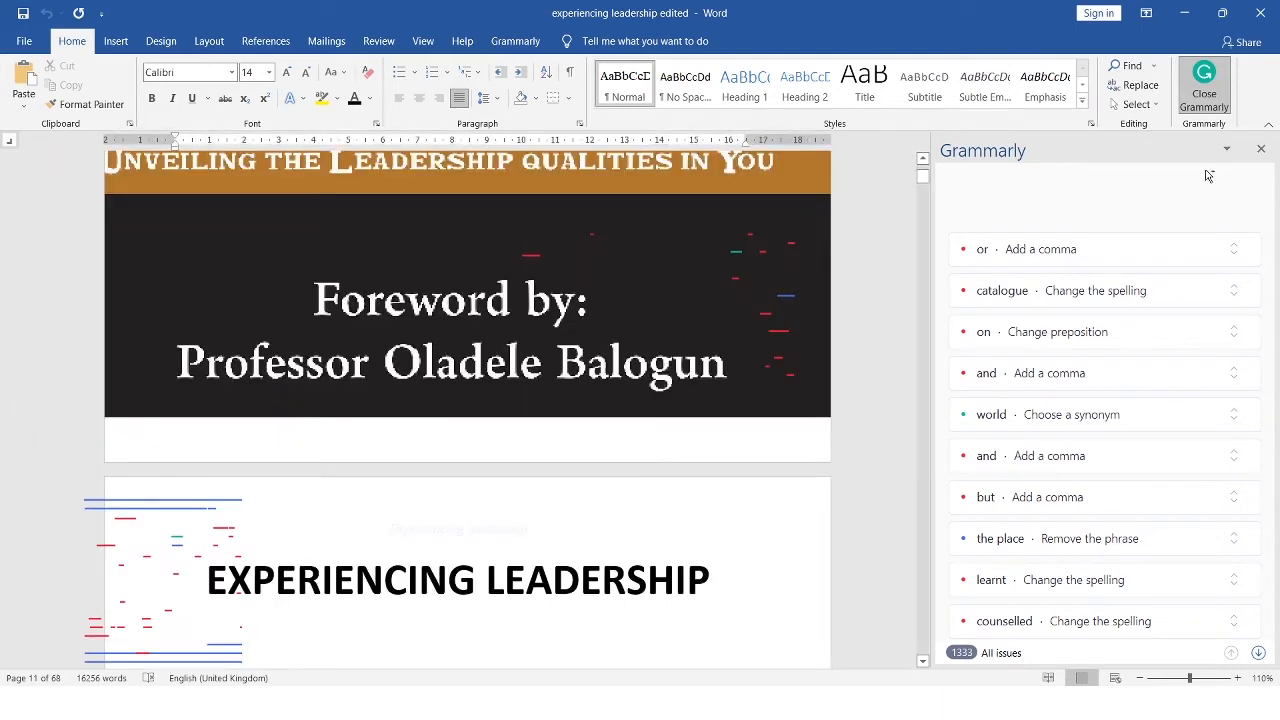
pyautogui.click(1262, 150)
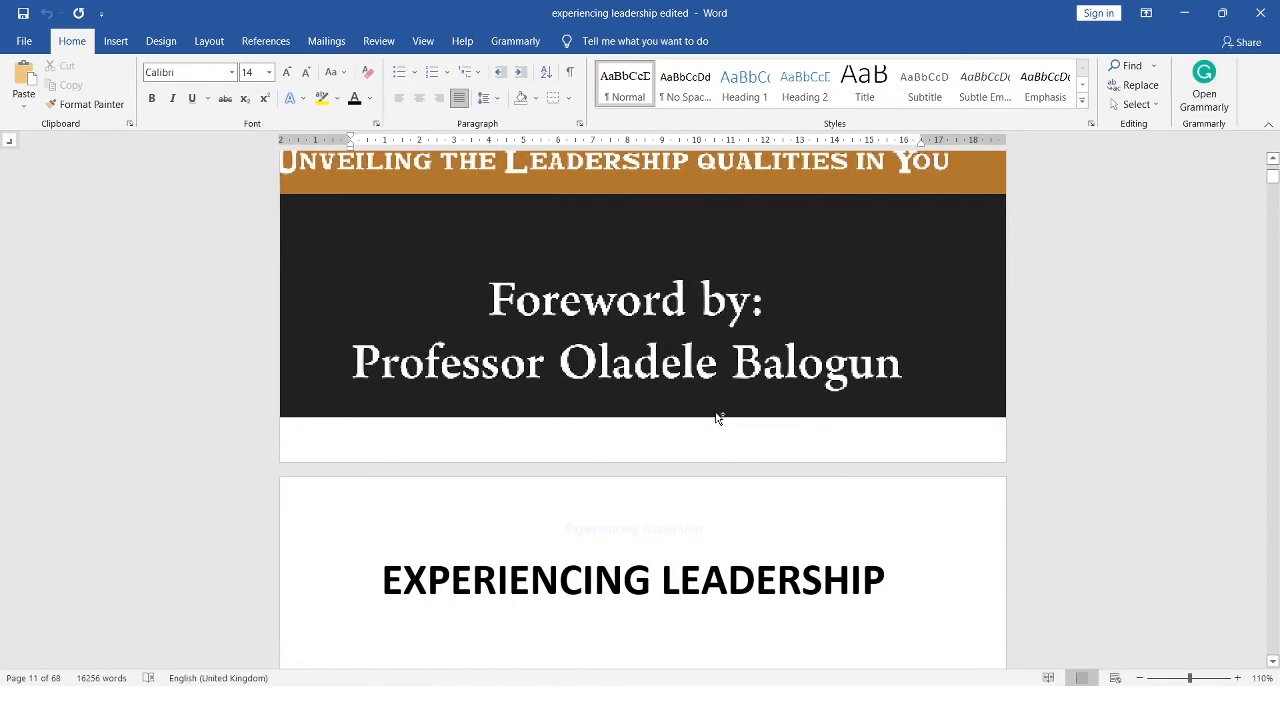
pyautogui.scroll(-3, 717, 417)
pyautogui.scroll(-1, 717, 417)
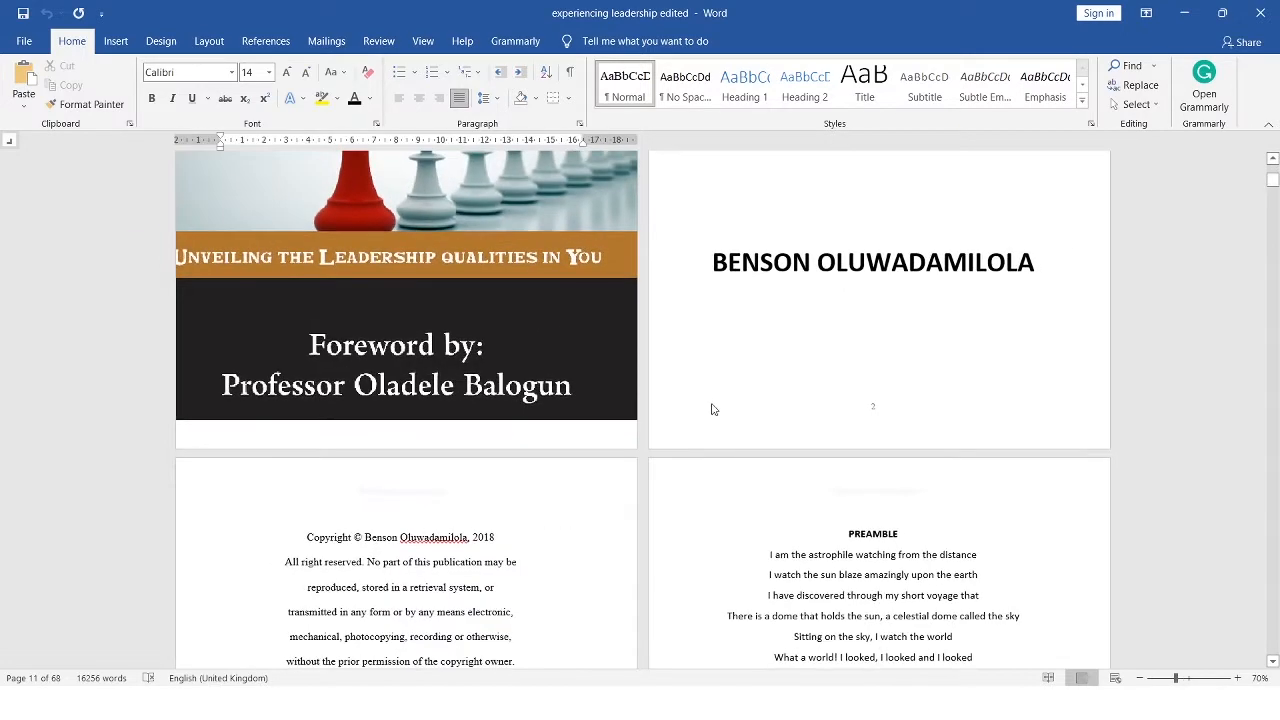
pyautogui.scroll(3, 710, 406)
pyautogui.scroll(4, 710, 377)
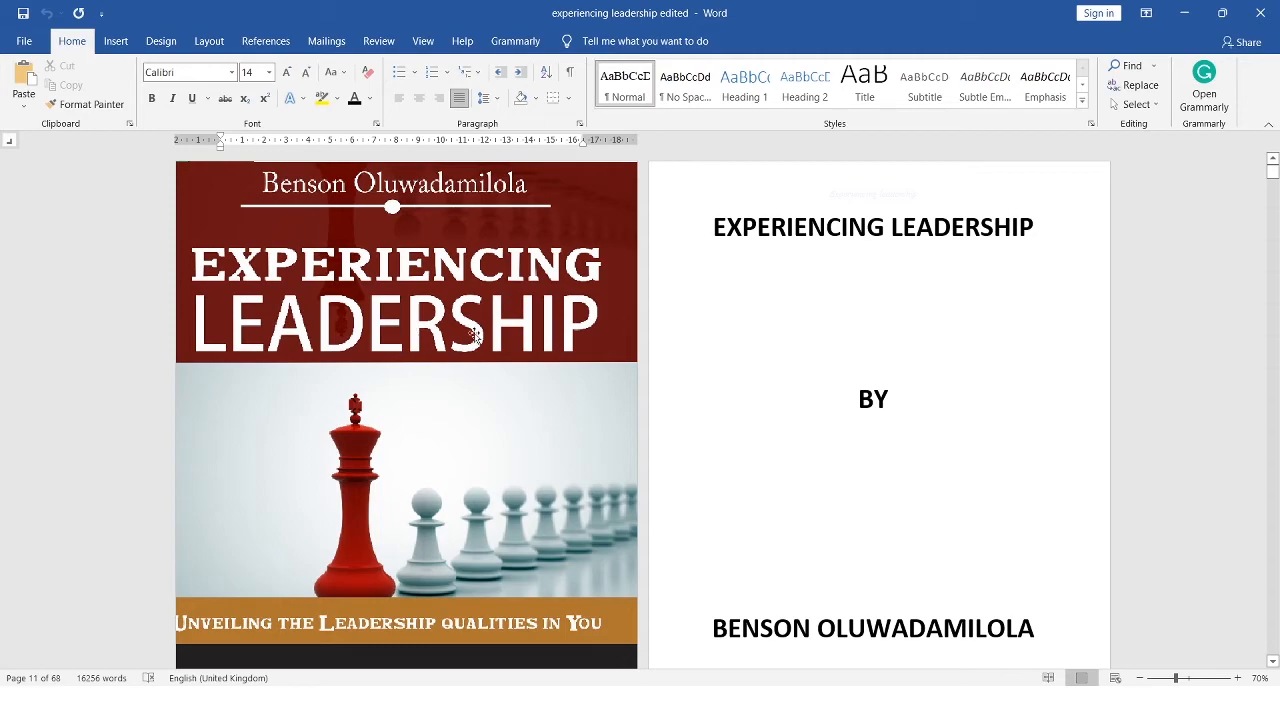
# - Look through the manuscript's front matter, from the copyright page and preamble to the acknowledgements, dedication and foreword, and return to the cover
pyautogui.scroll(-10, 873, 331)
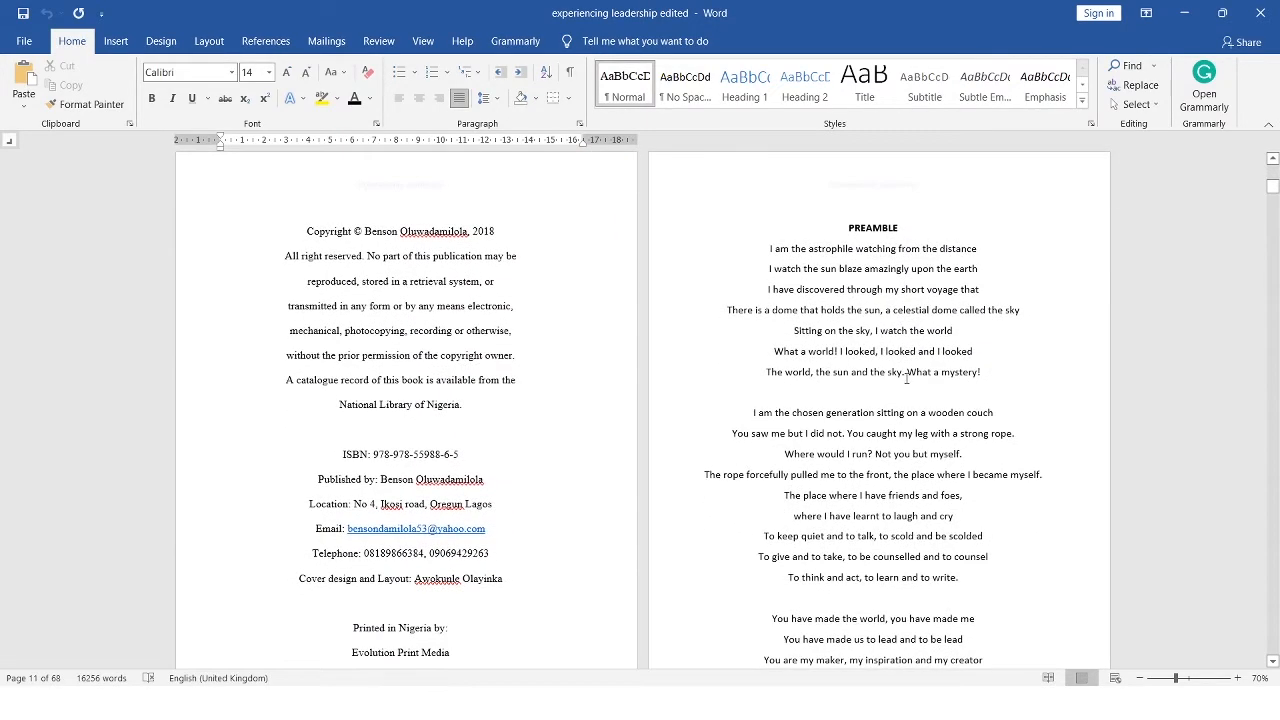
pyautogui.scroll(-8, 873, 375)
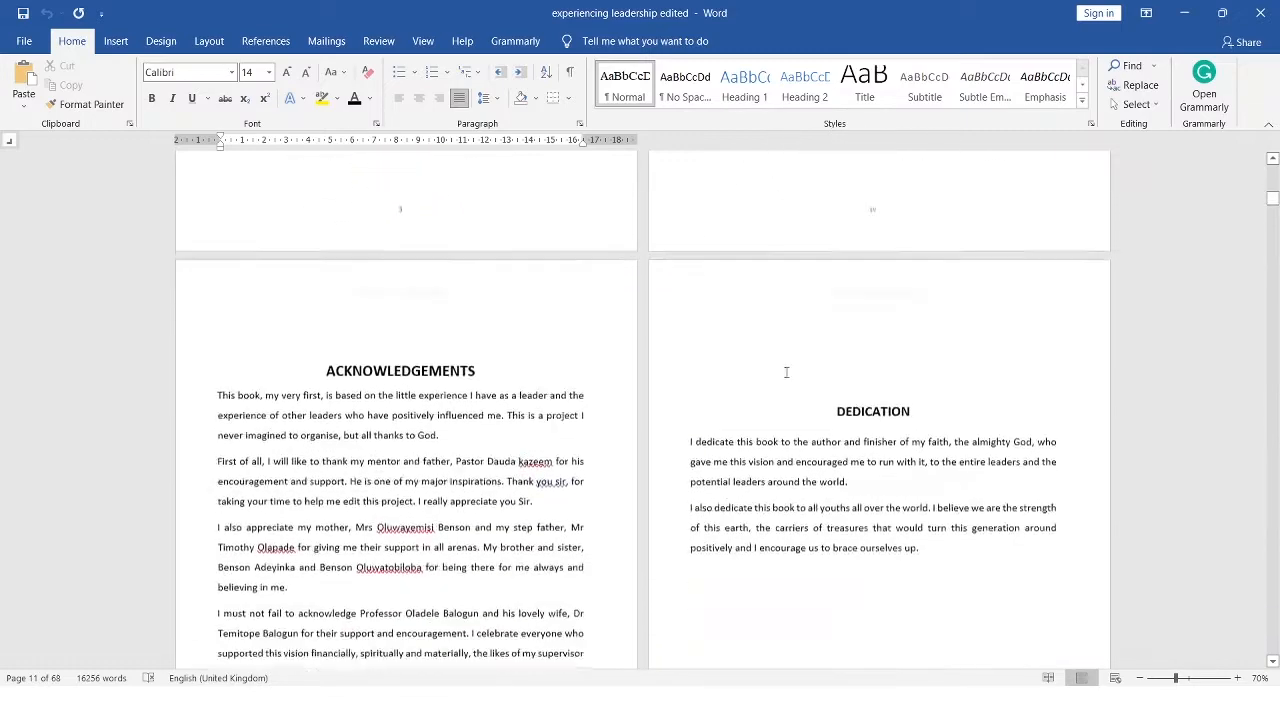
pyautogui.scroll(-8, 786, 372)
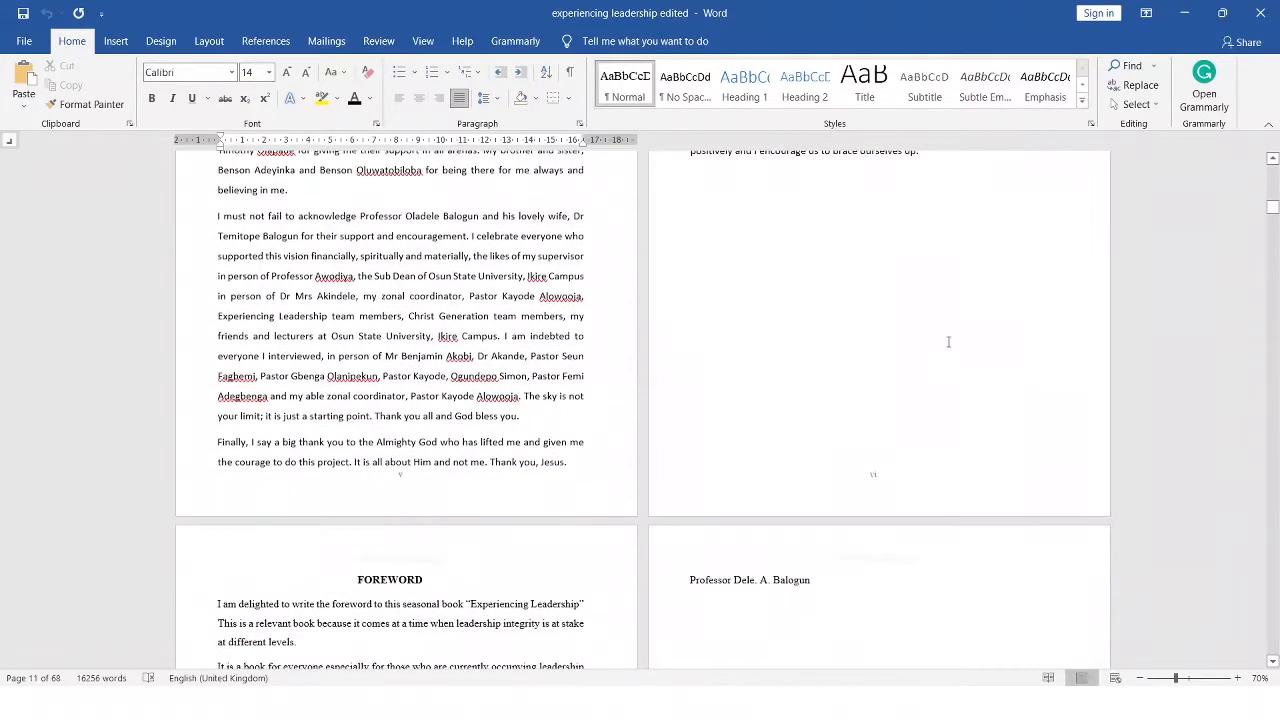
pyautogui.scroll(2, 948, 342)
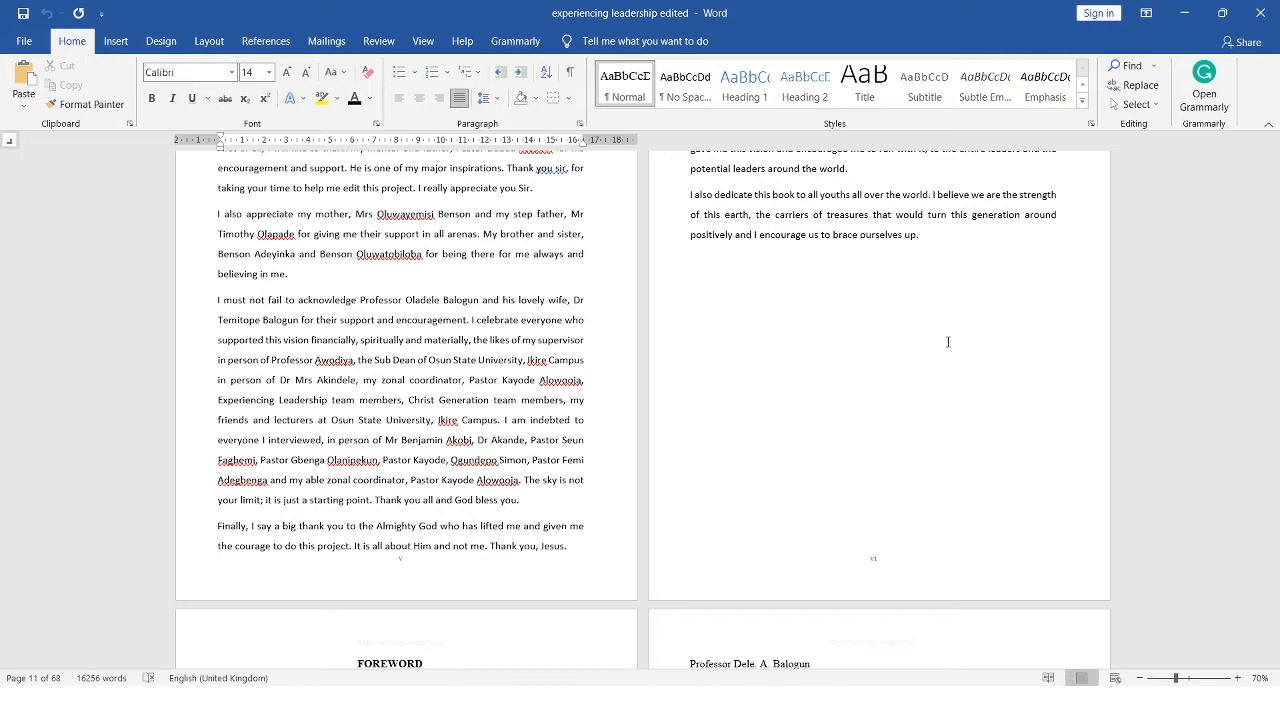
pyautogui.scroll(3, 948, 342)
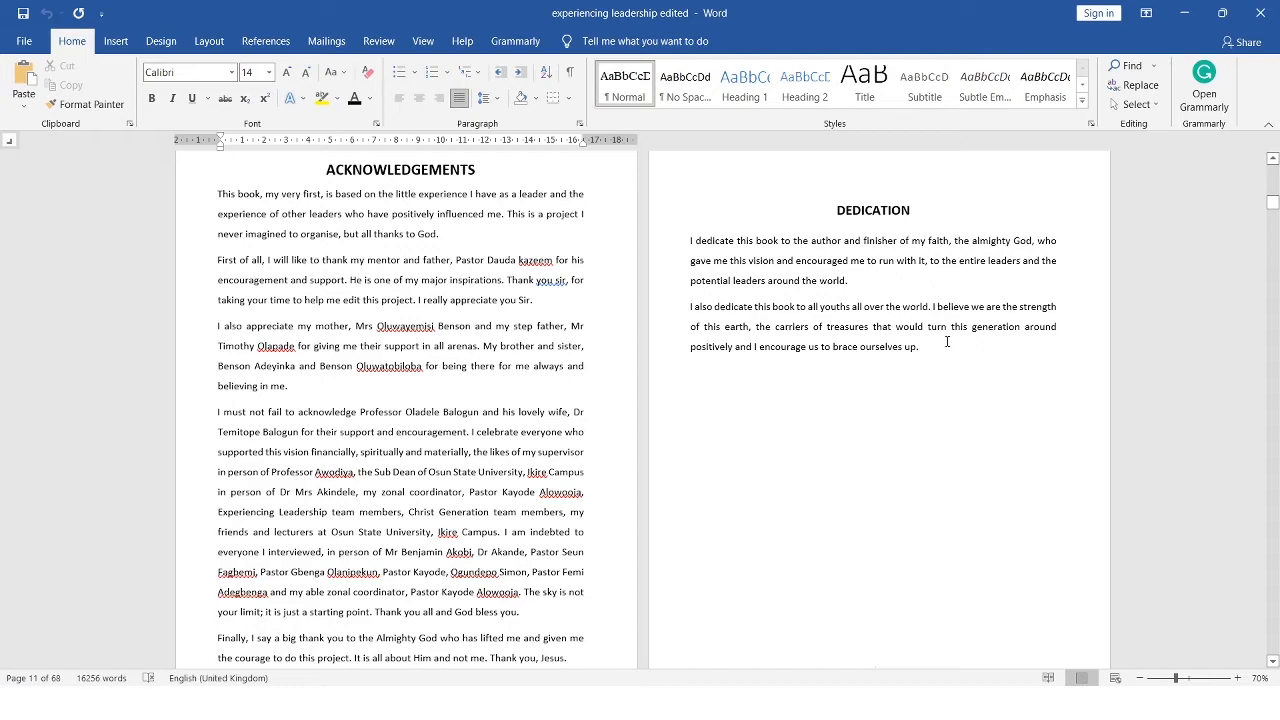
pyautogui.scroll(15, 947, 339)
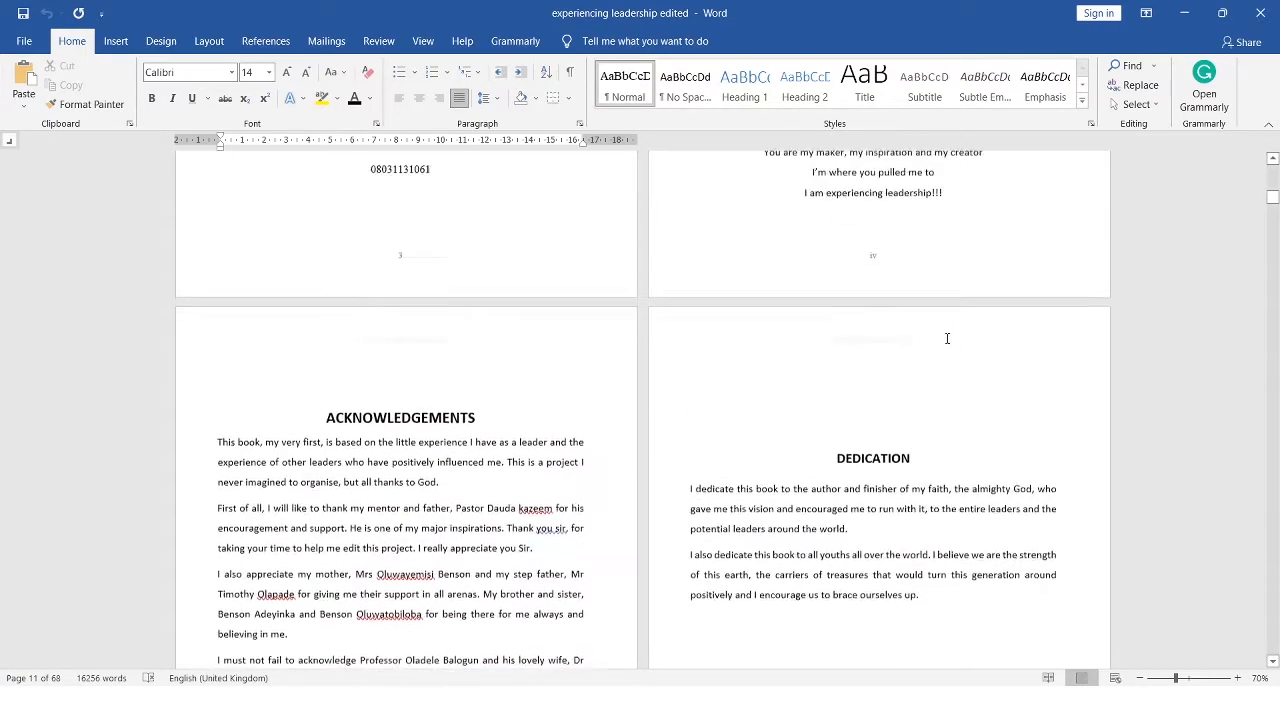
pyautogui.scroll(5, 947, 339)
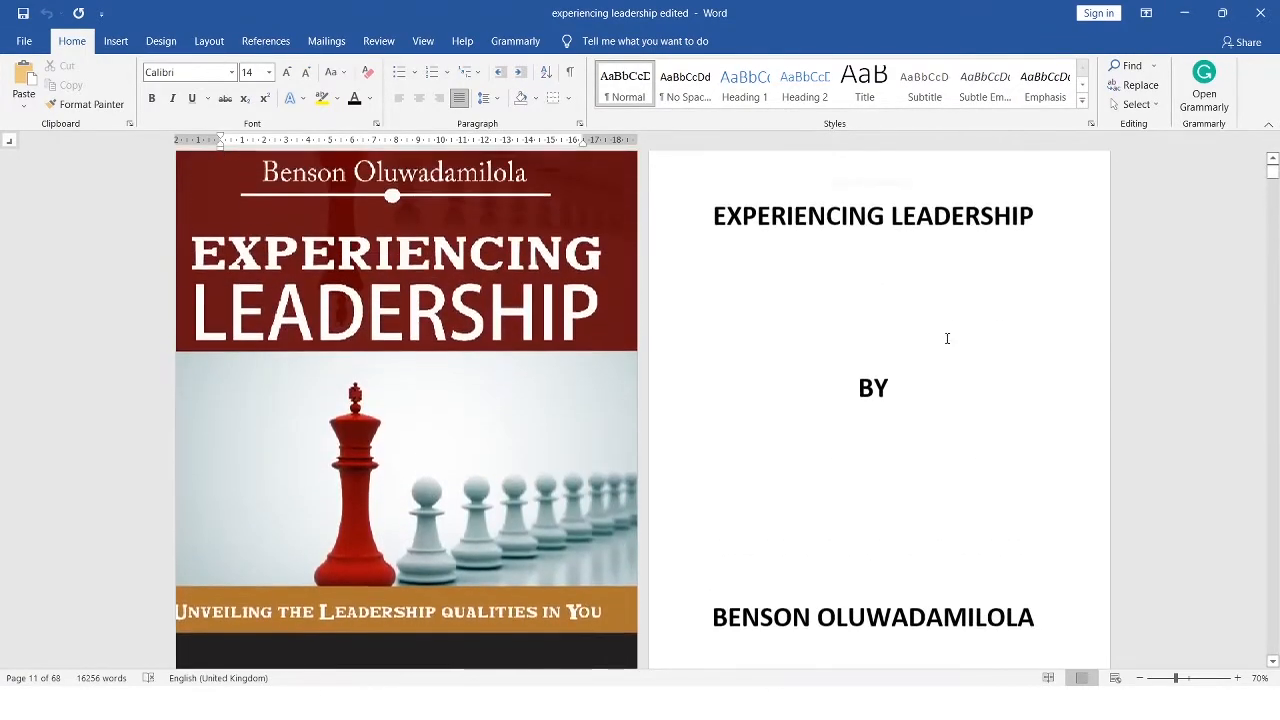
# - Switch to the KDP paperback content page, review the available trim sizes and close the list without choosing one
pyautogui.click(620, 702)
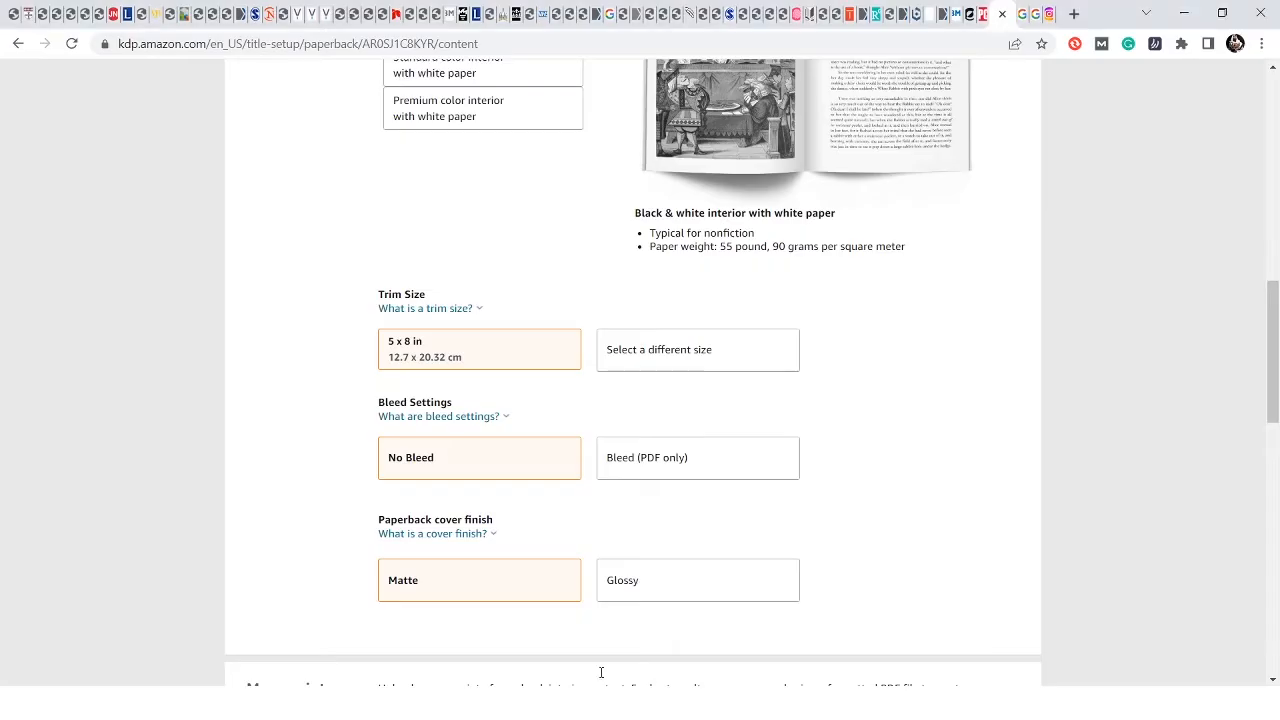
pyautogui.click(671, 349)
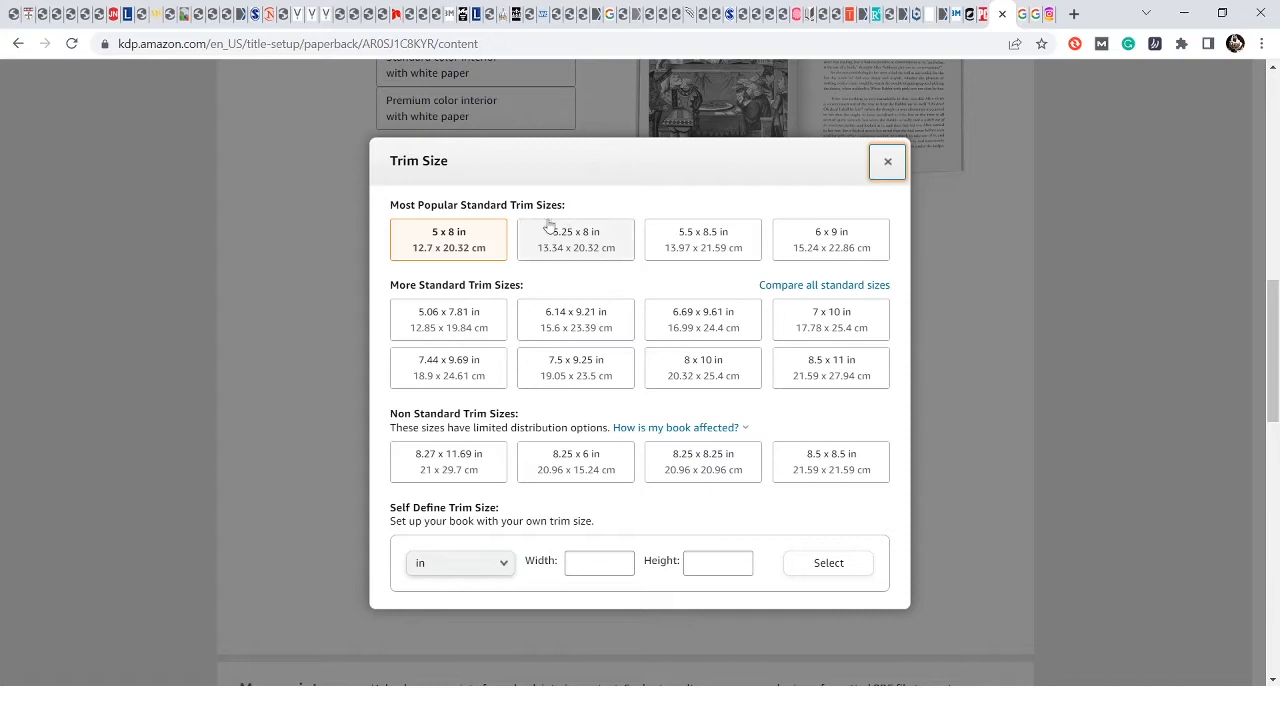
pyautogui.click(886, 162)
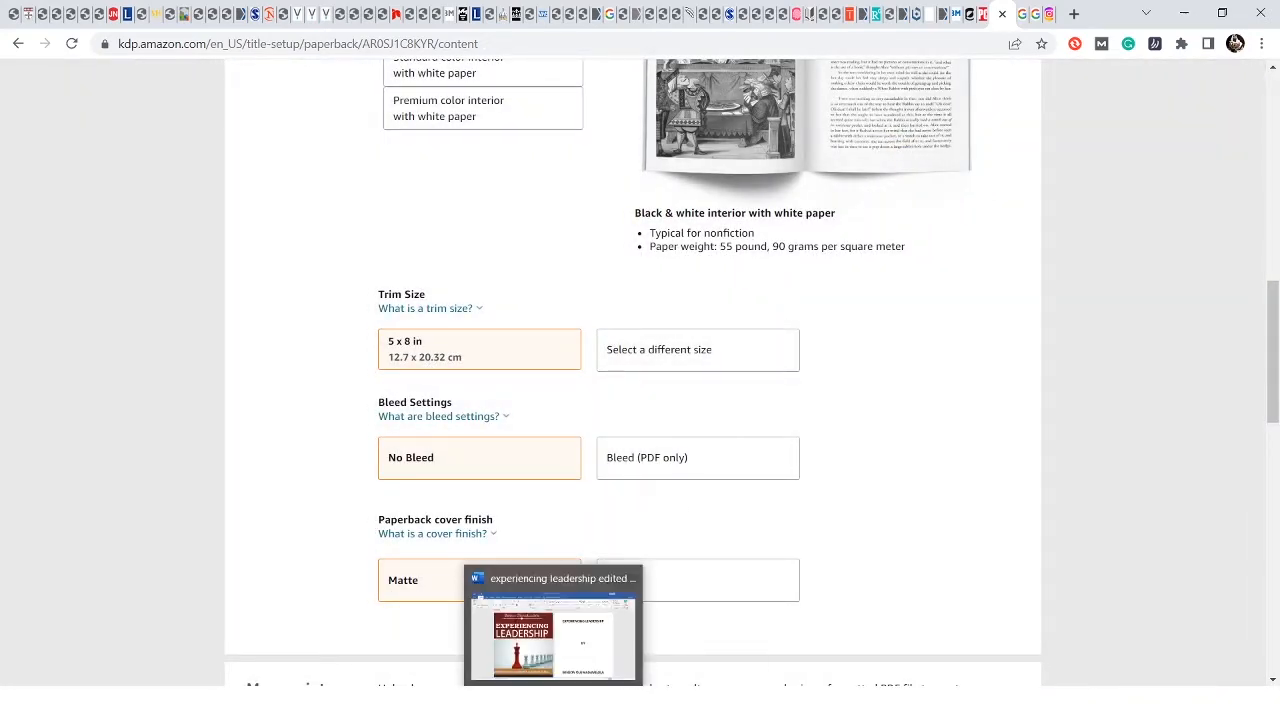
# - Switch back to the Word manuscript and set its page size to A5 (14.8 cm x 21 cm)
pyautogui.click(552, 622)
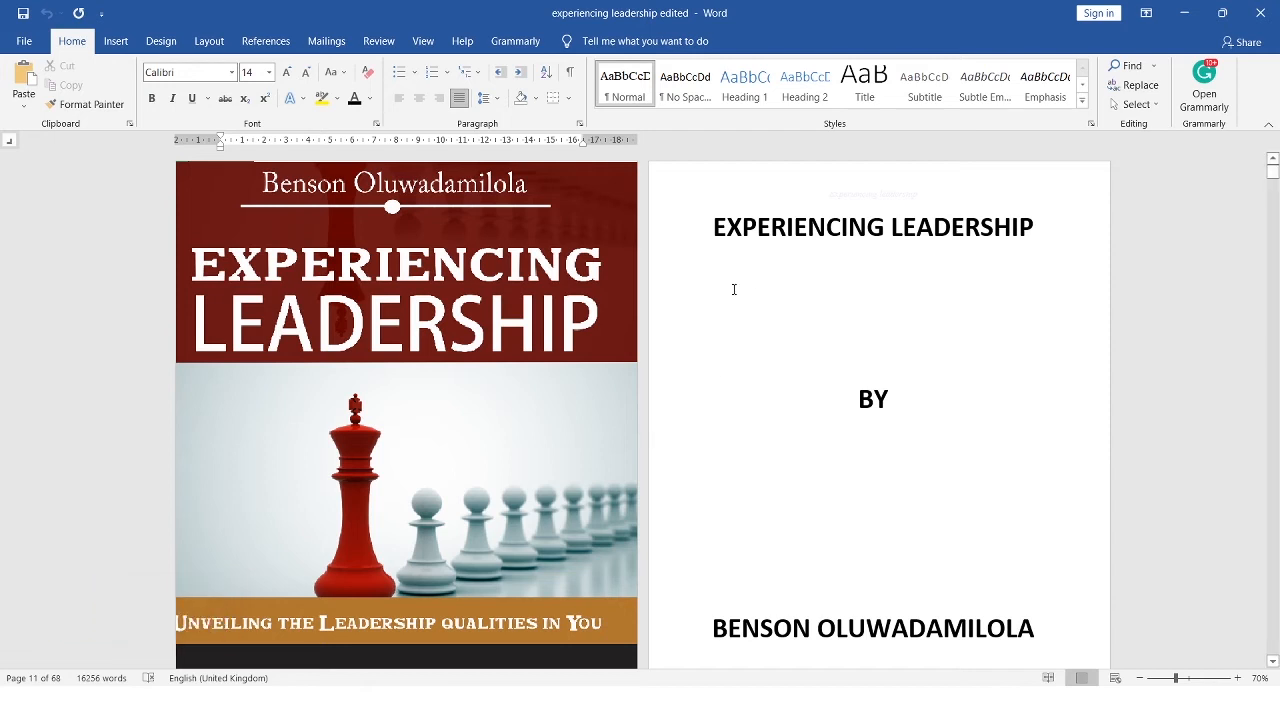
pyautogui.click(110, 46)
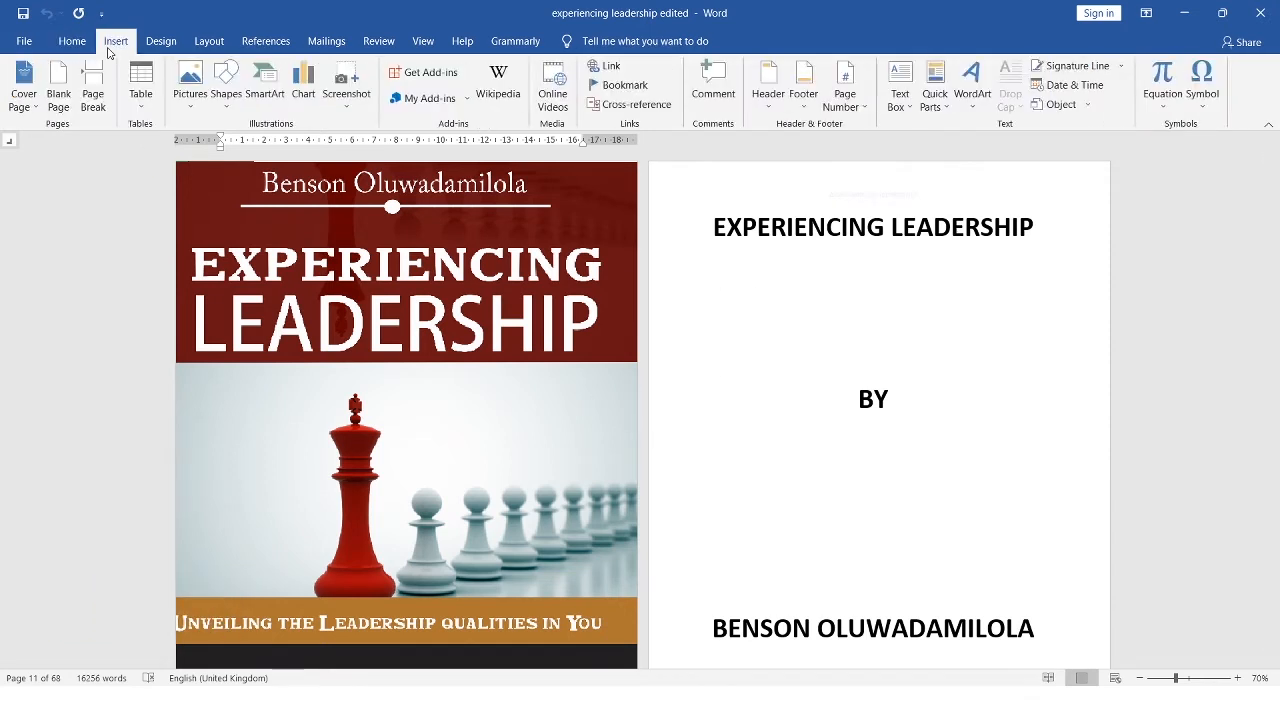
pyautogui.click(209, 44)
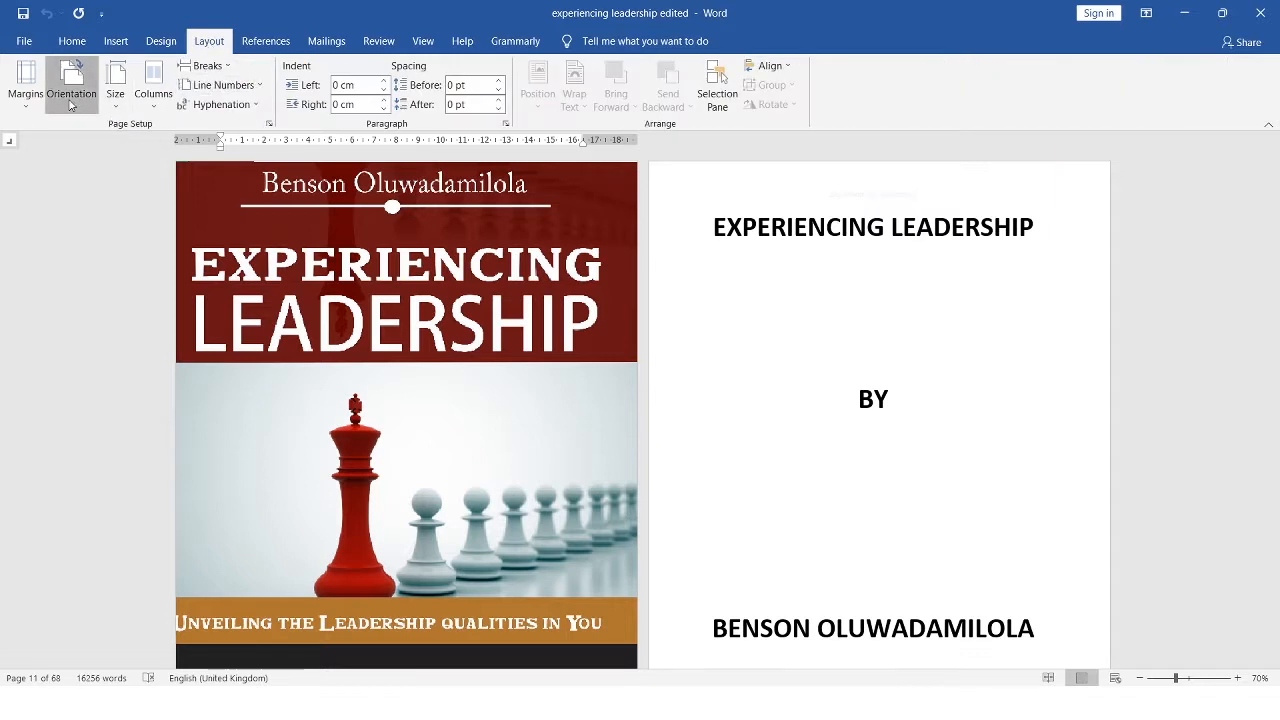
pyautogui.click(70, 100)
pyautogui.click(116, 100)
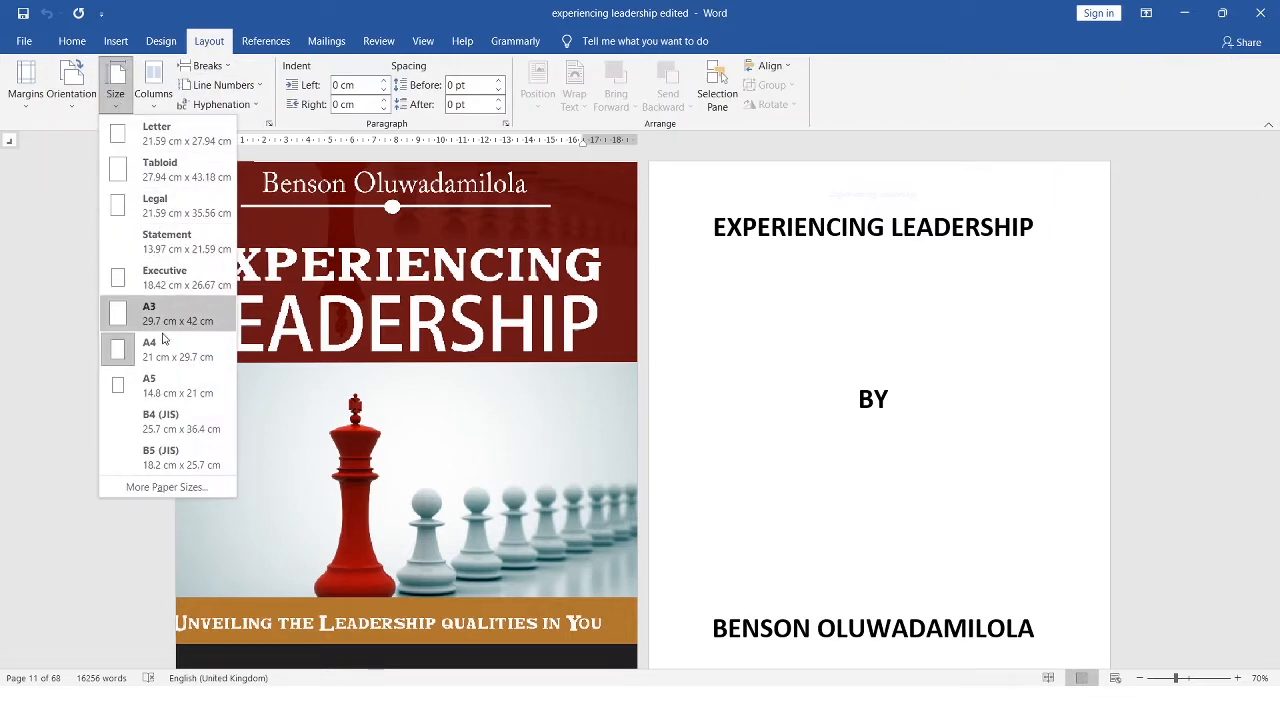
pyautogui.click(160, 390)
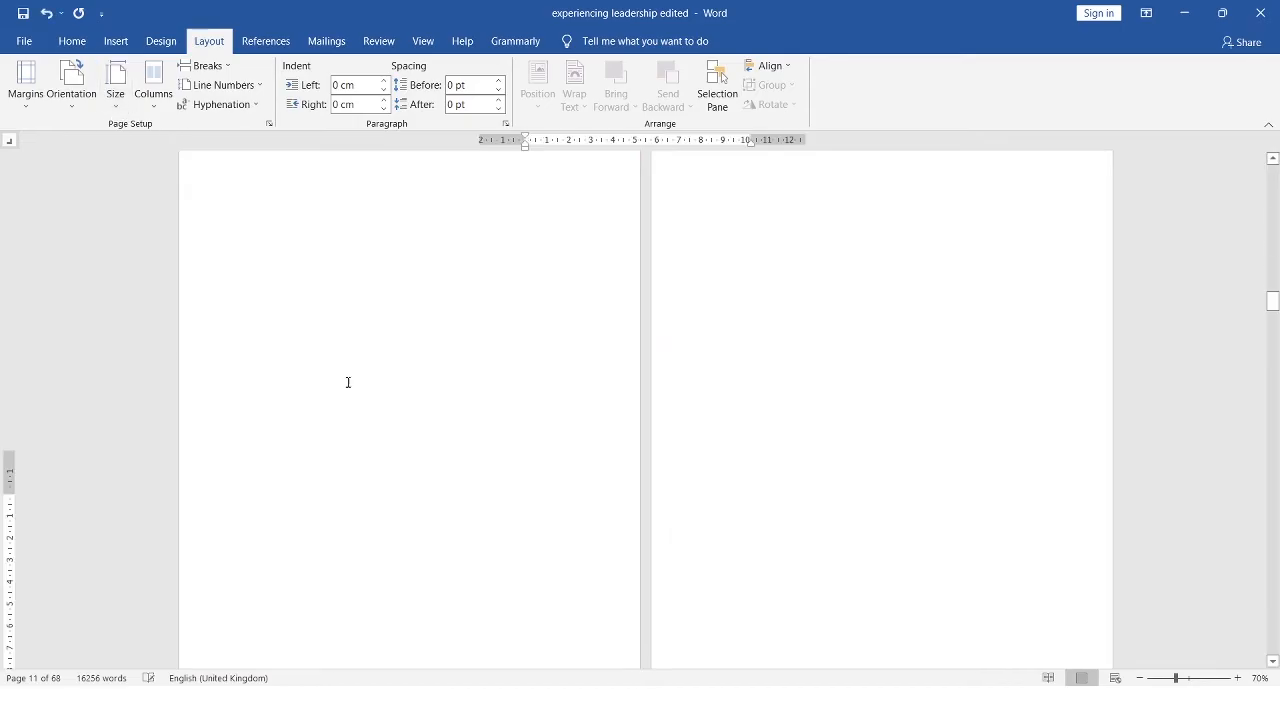
# - Examine the manuscript's body pages, foreword, cover and title page to check the effect of the new page size
pyautogui.scroll(10, 575, 308)
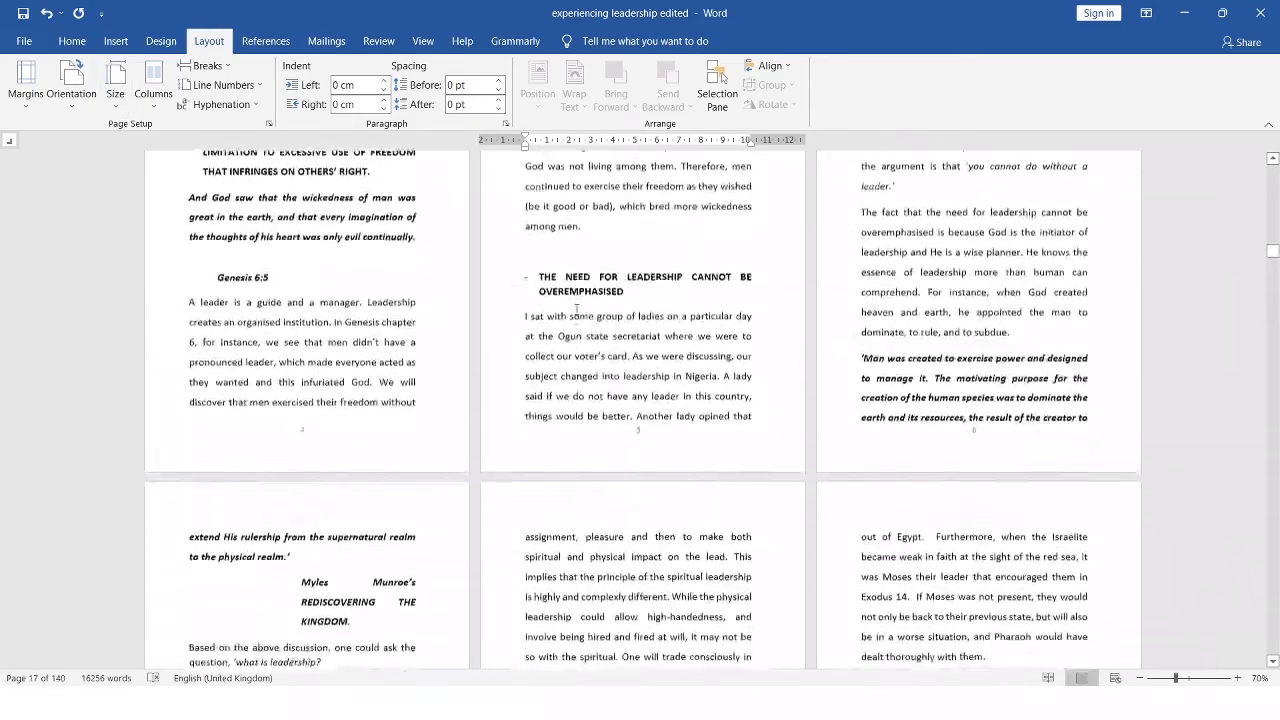
pyautogui.scroll(10, 576, 308)
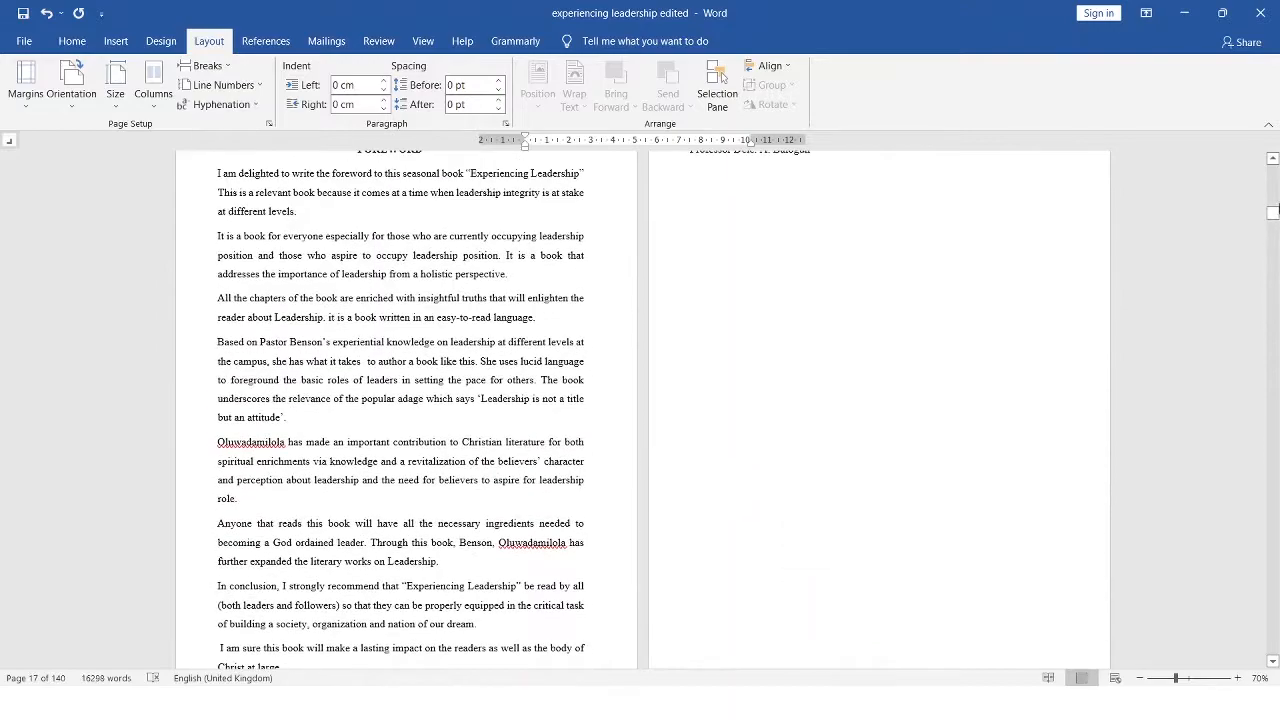
pyautogui.moveTo(1272, 212); pyautogui.dragTo(1272, 188)
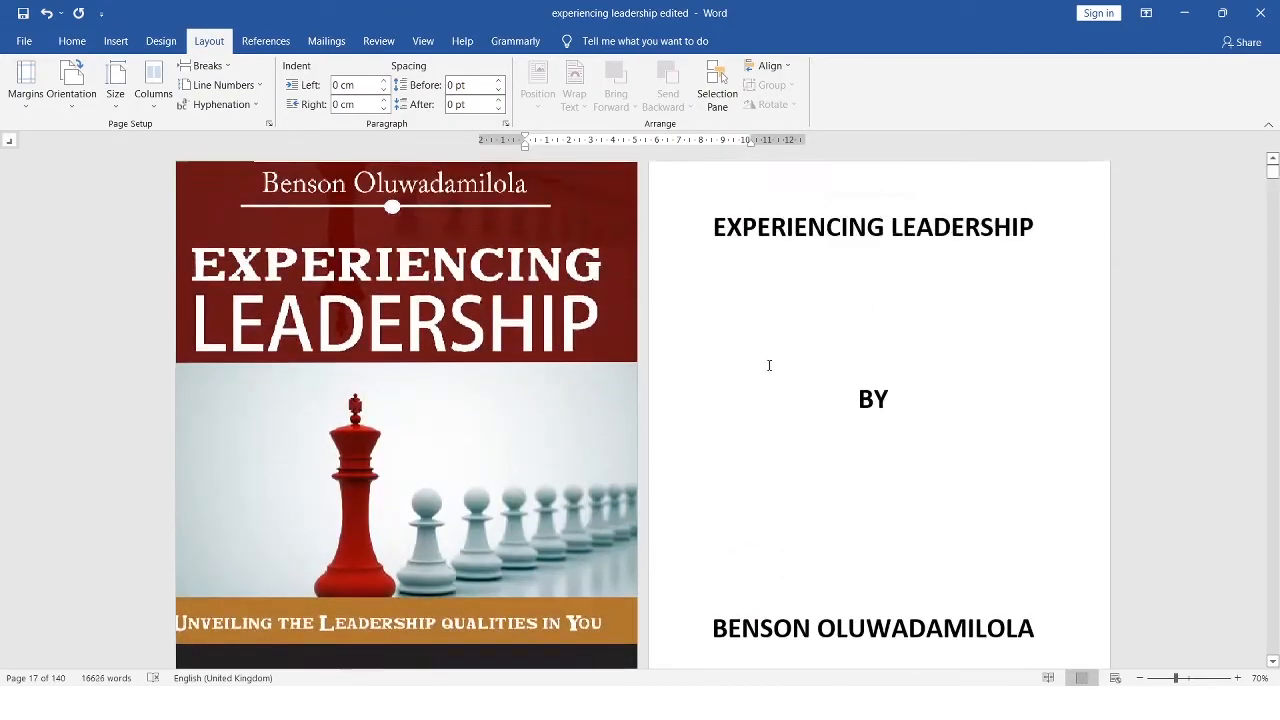
pyautogui.scroll(-1, 740, 369)
pyautogui.scroll(1, 740, 369)
pyautogui.scroll(-2, 901, 382)
pyautogui.scroll(2, 901, 382)
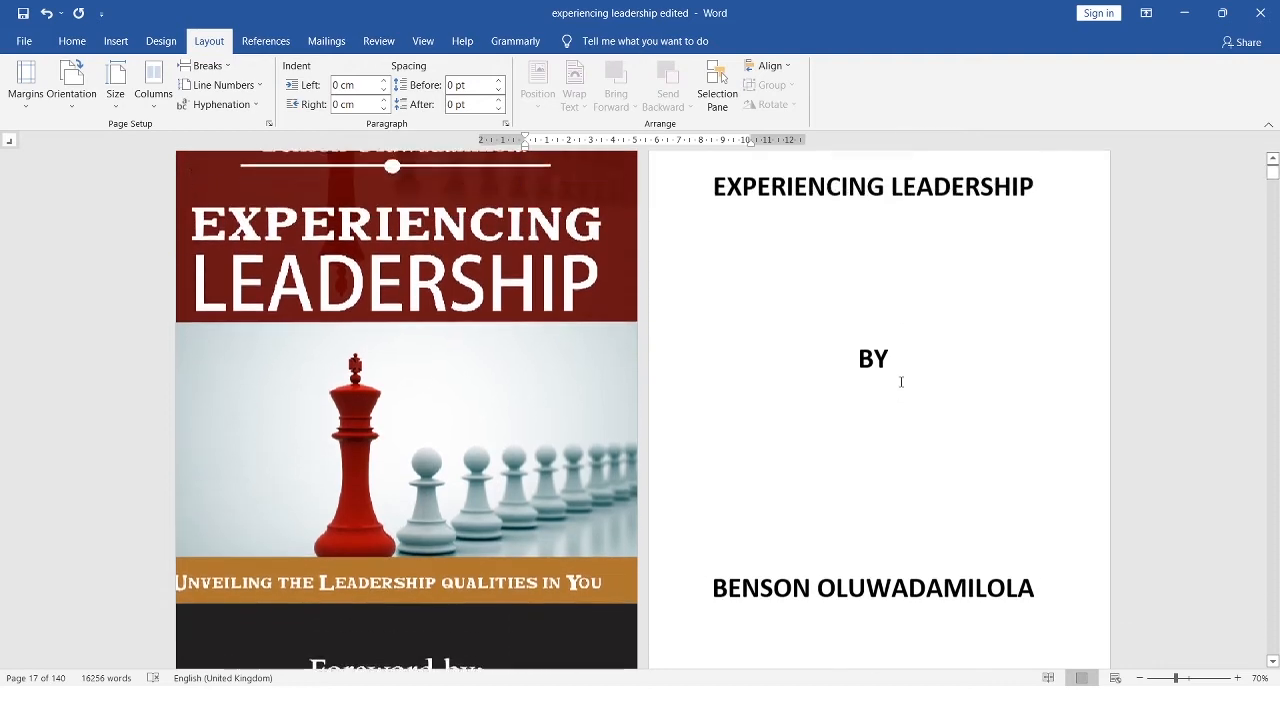
pyautogui.scroll(-1, 901, 382)
pyautogui.scroll(-4, 901, 382)
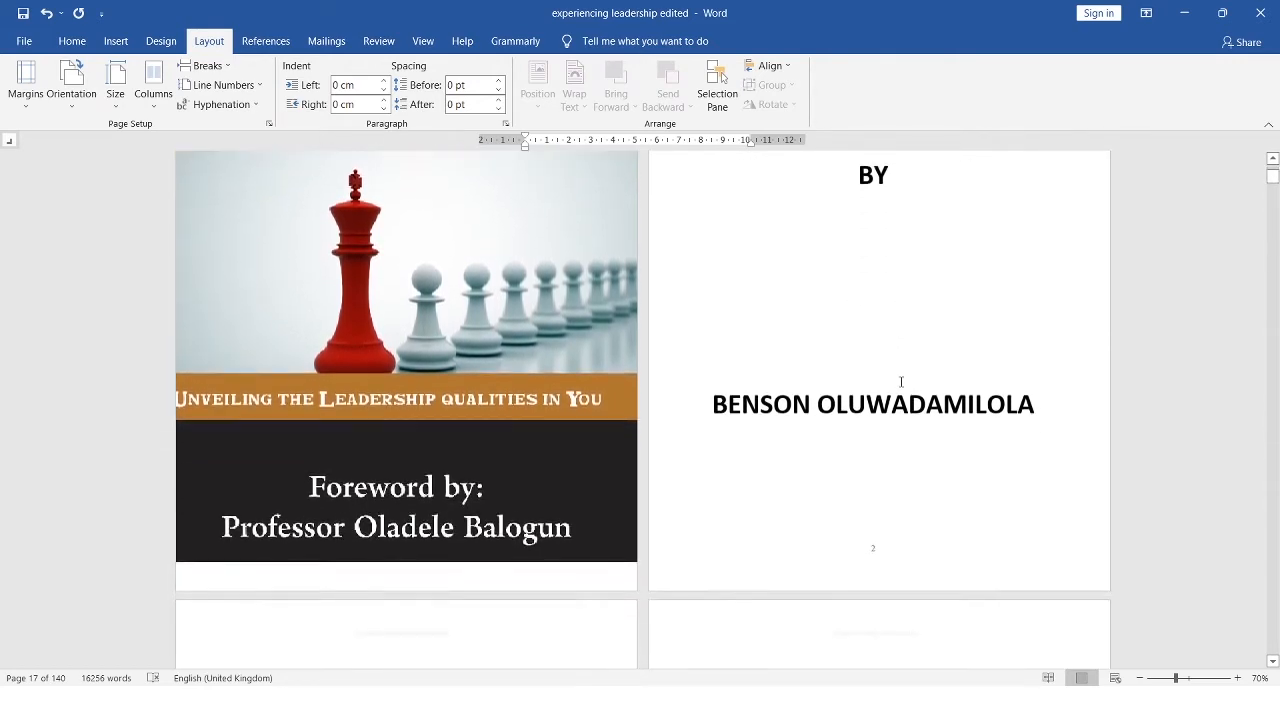
pyautogui.scroll(3, 901, 382)
pyautogui.scroll(2, 901, 382)
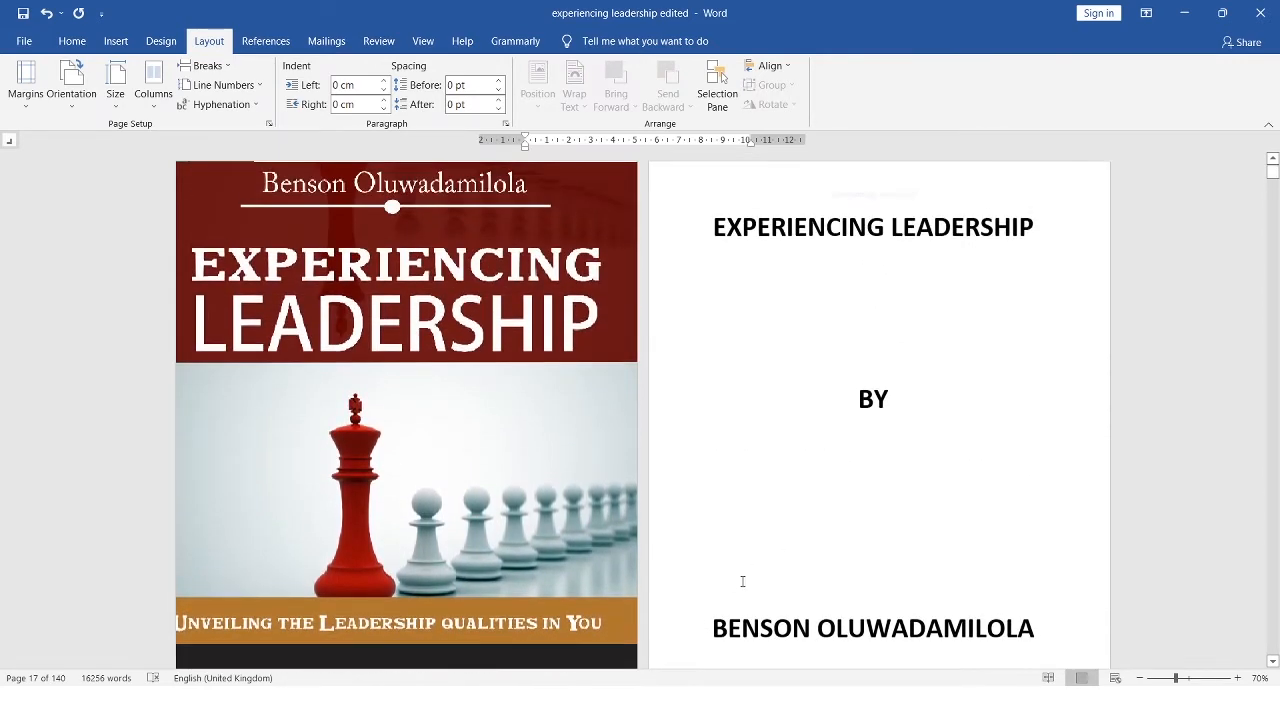
# - Switch to the browser and search Google Images for "book print" in a new tab
pyautogui.click(594, 702)
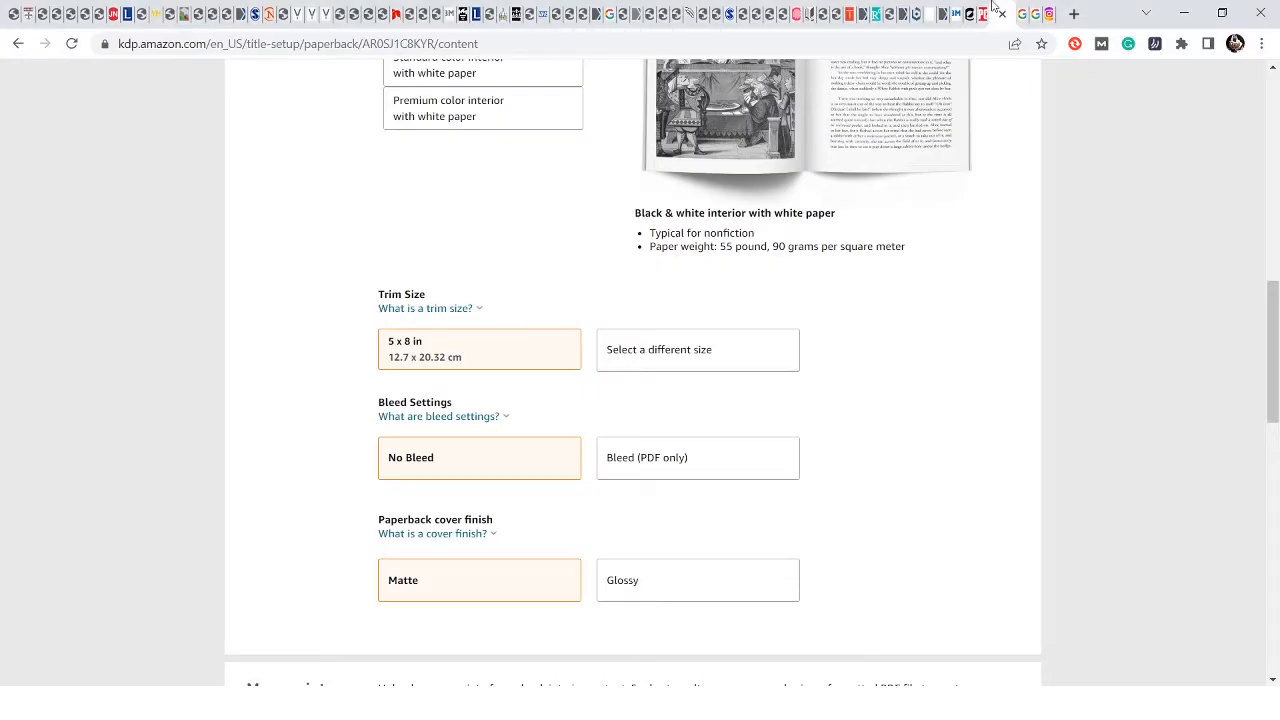
pyautogui.click(1073, 14)
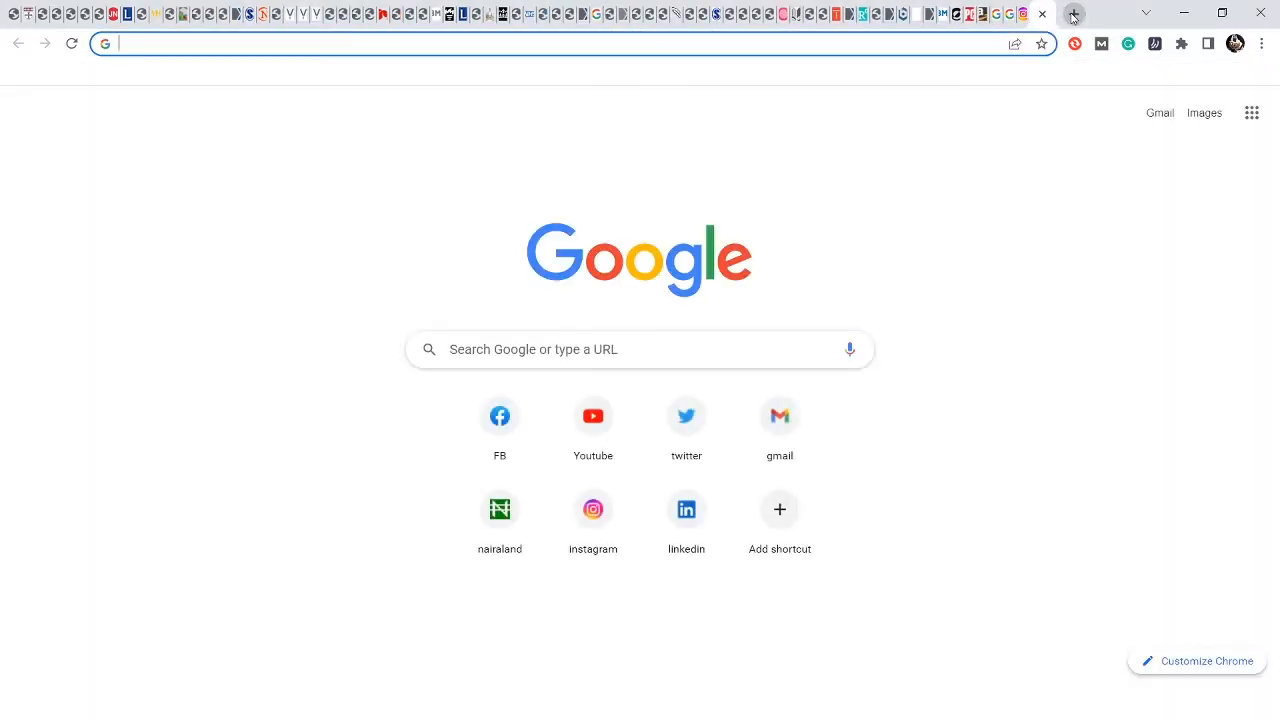
pyautogui.write('book print')
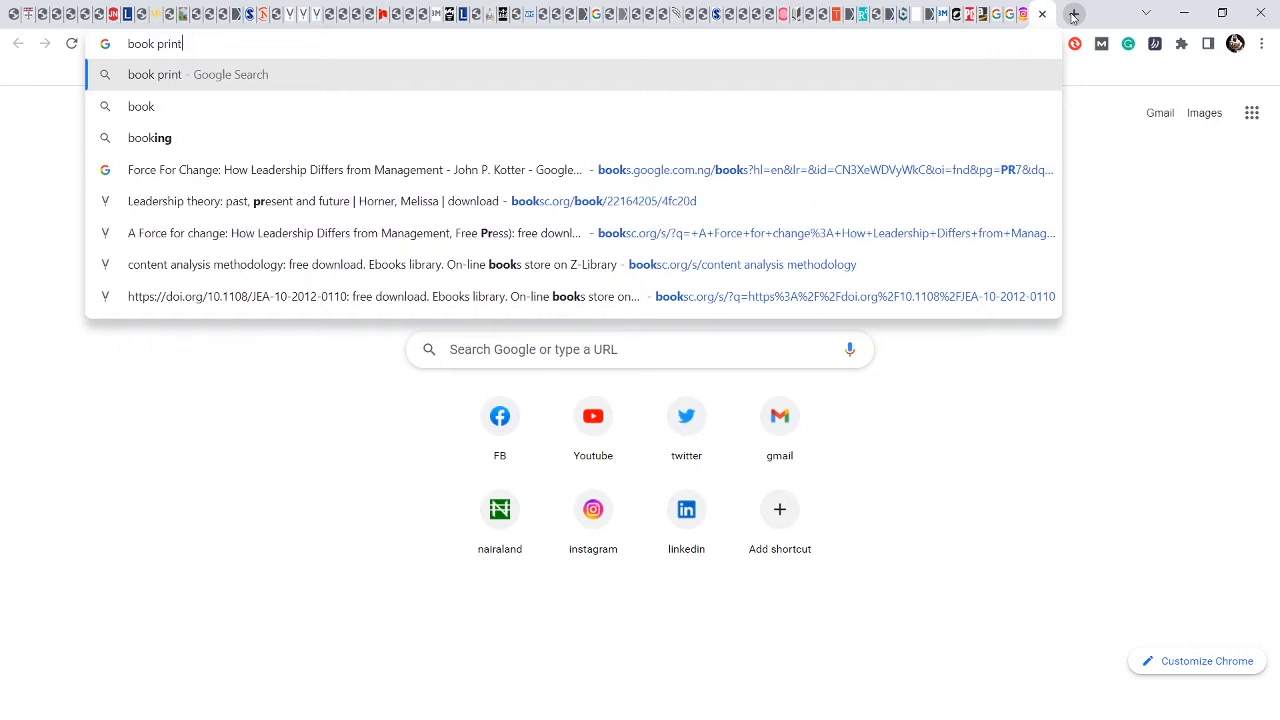
pyautogui.press('Return')
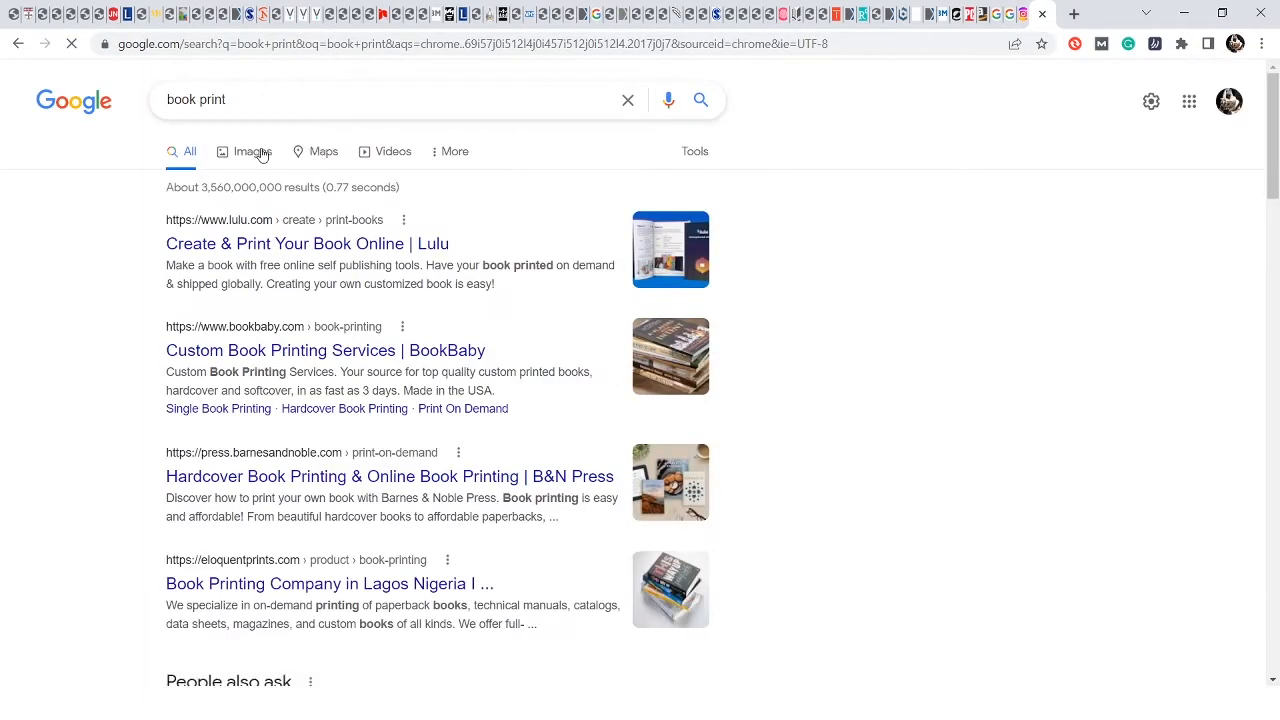
pyautogui.click(253, 151)
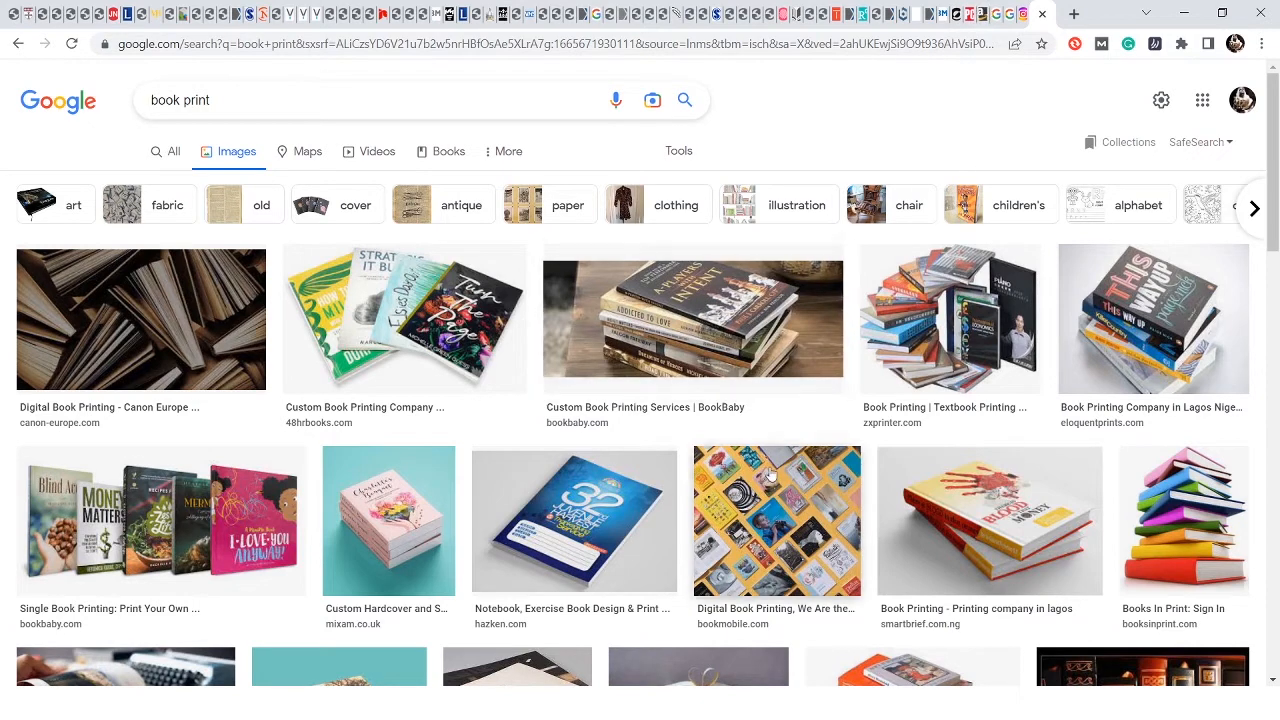
# - Switch back to the Word manuscript, review the available page sizes and close the list without choosing one
pyautogui.moveTo(553, 700)
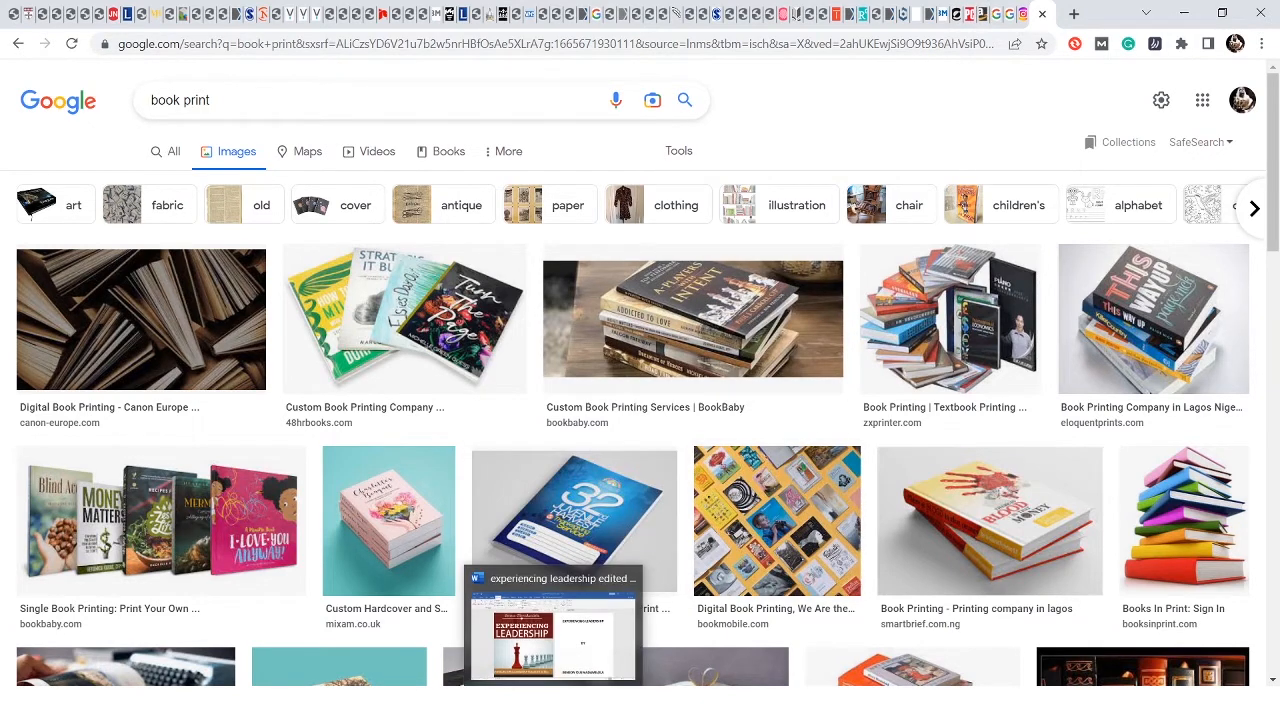
pyautogui.click(549, 650)
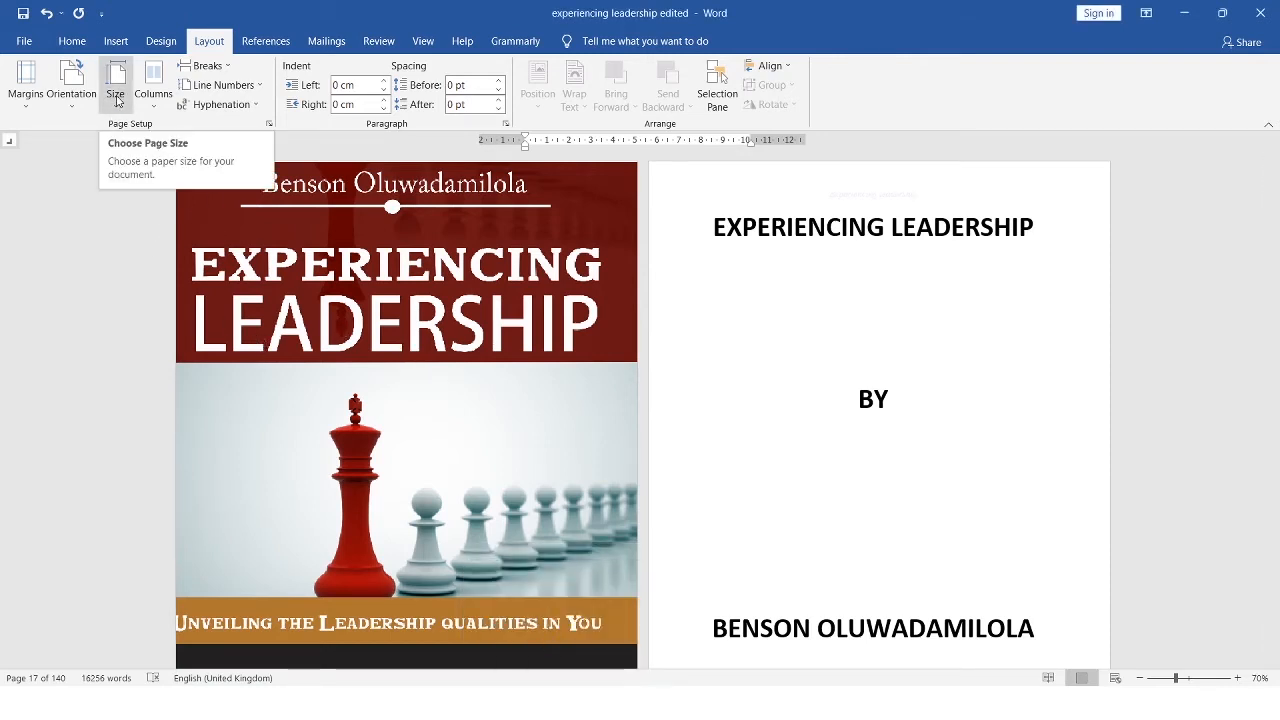
pyautogui.click(116, 100)
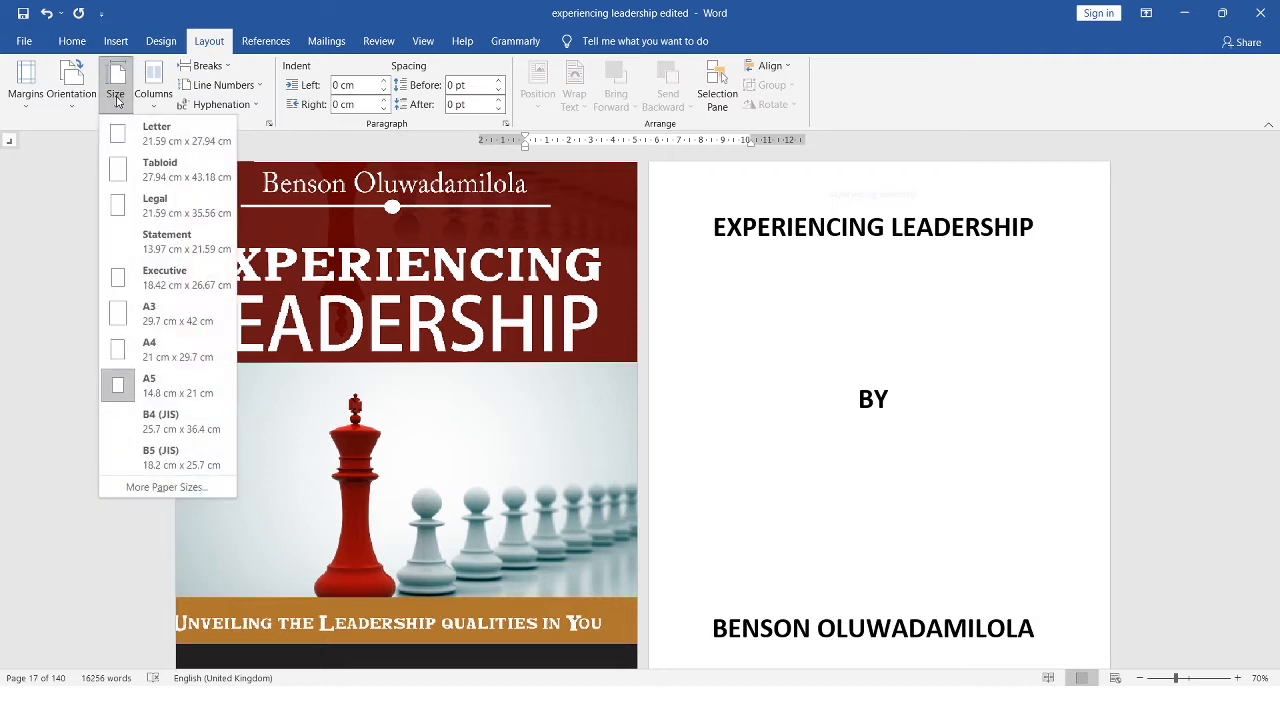
pyautogui.click(65, 480)
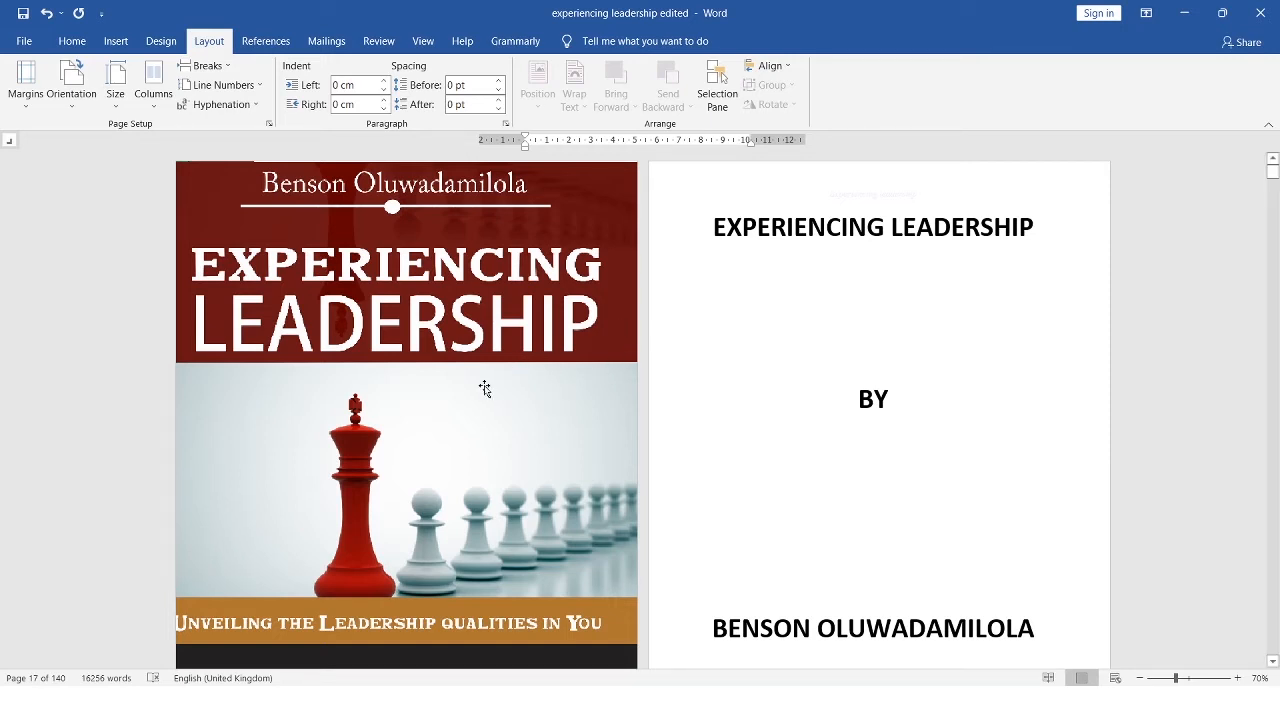
# - Look through the manuscript from the cover to the foreword and back to the copyright page and preamble
pyautogui.scroll(-5, 485, 389)
pyautogui.scroll(2, 484, 390)
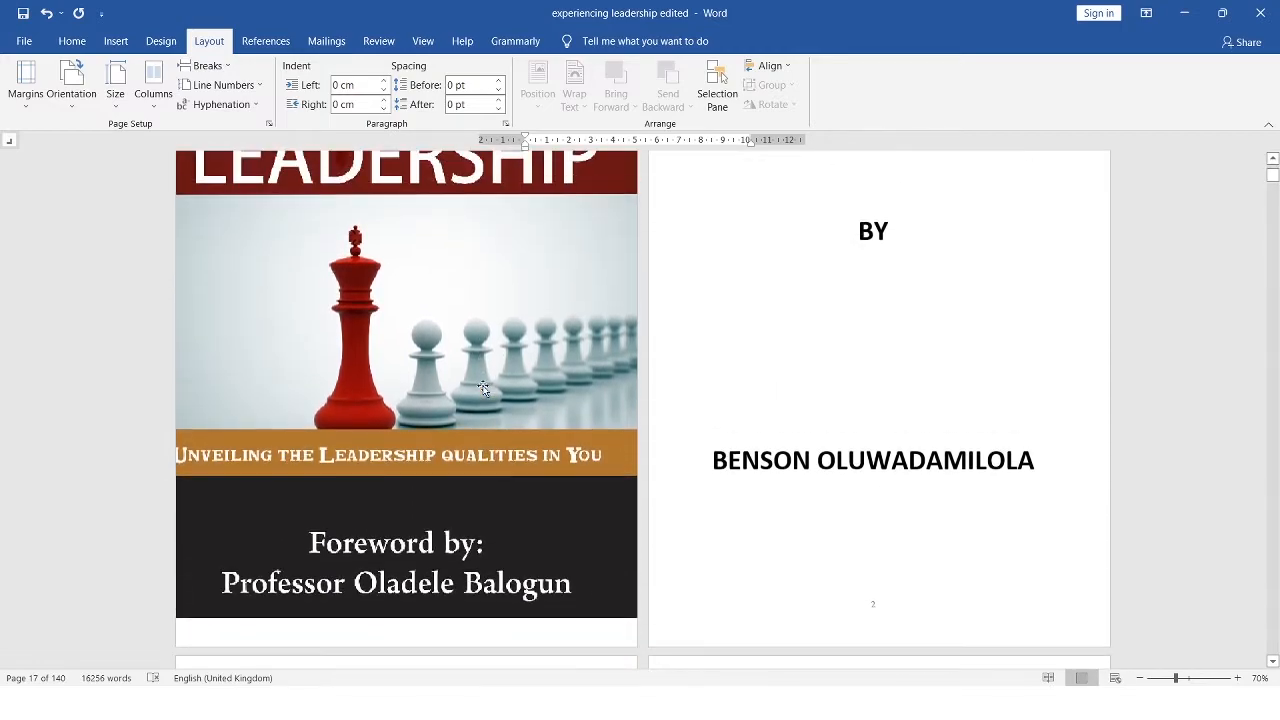
pyautogui.scroll(-5, 484, 382)
pyautogui.scroll(-15, 485, 381)
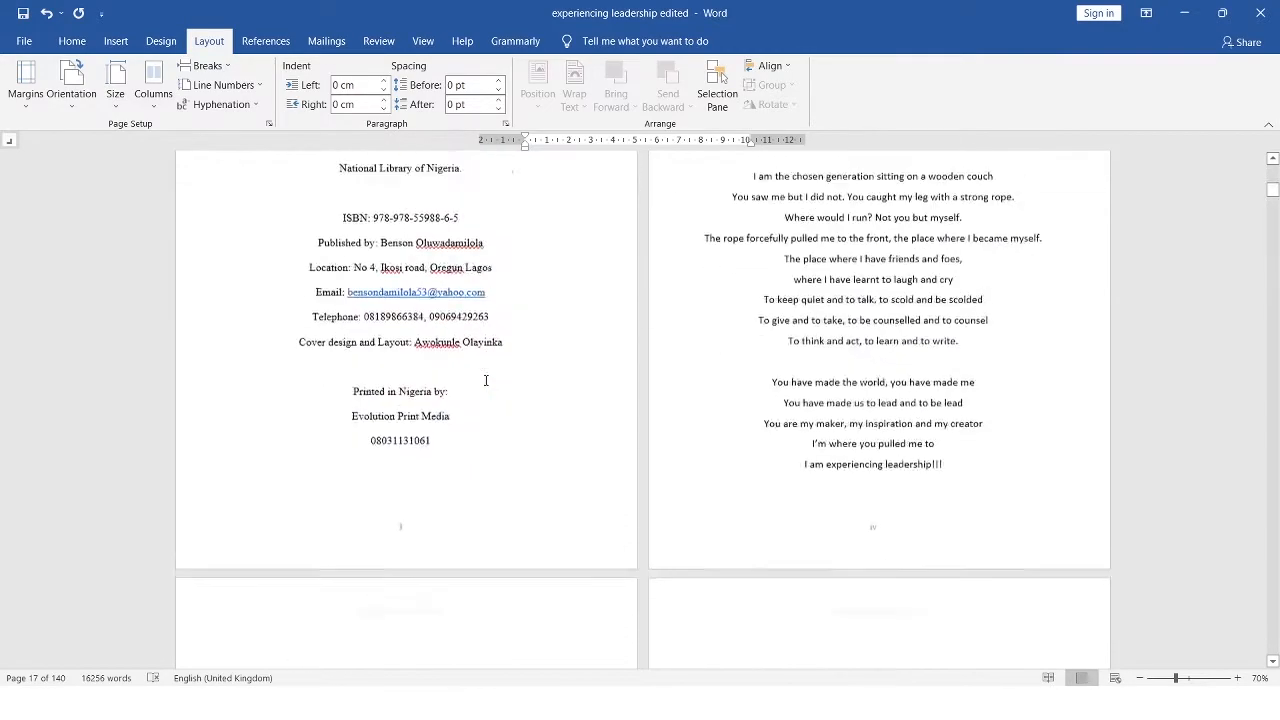
pyautogui.scroll(-15, 485, 381)
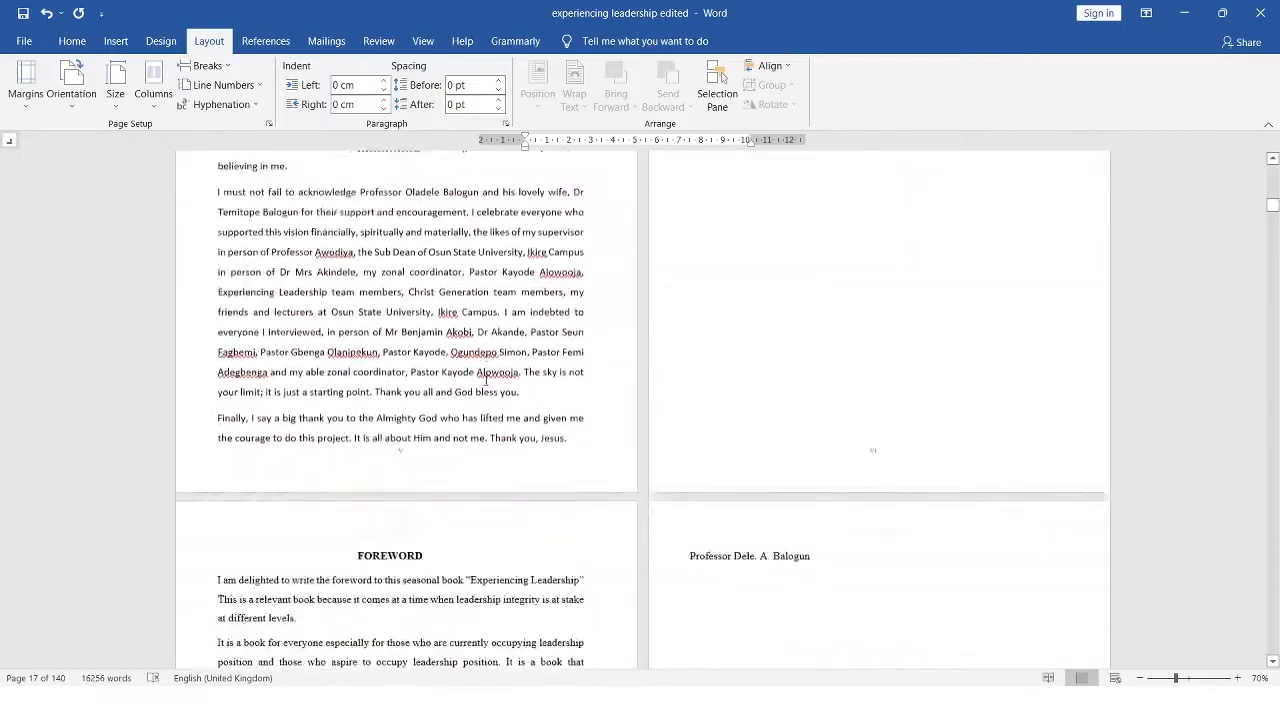
pyautogui.scroll(-5, 485, 381)
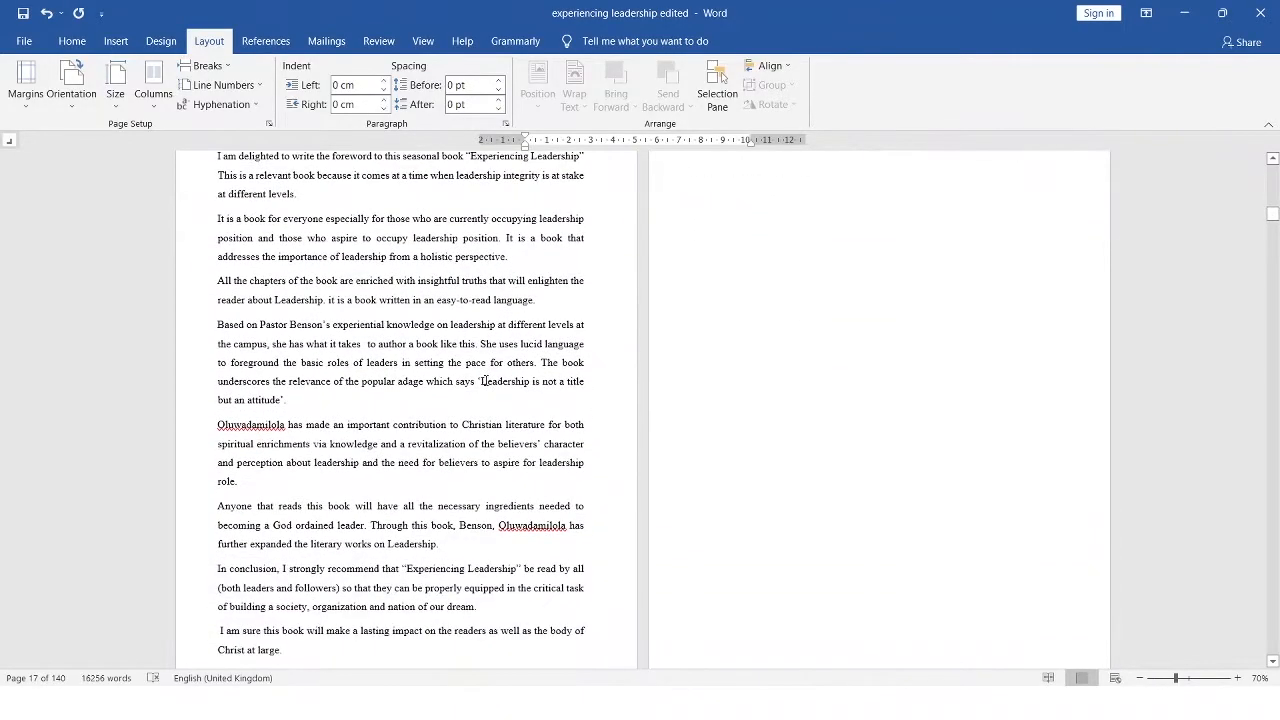
pyautogui.scroll(1, 485, 381)
pyautogui.scroll(15, 485, 381)
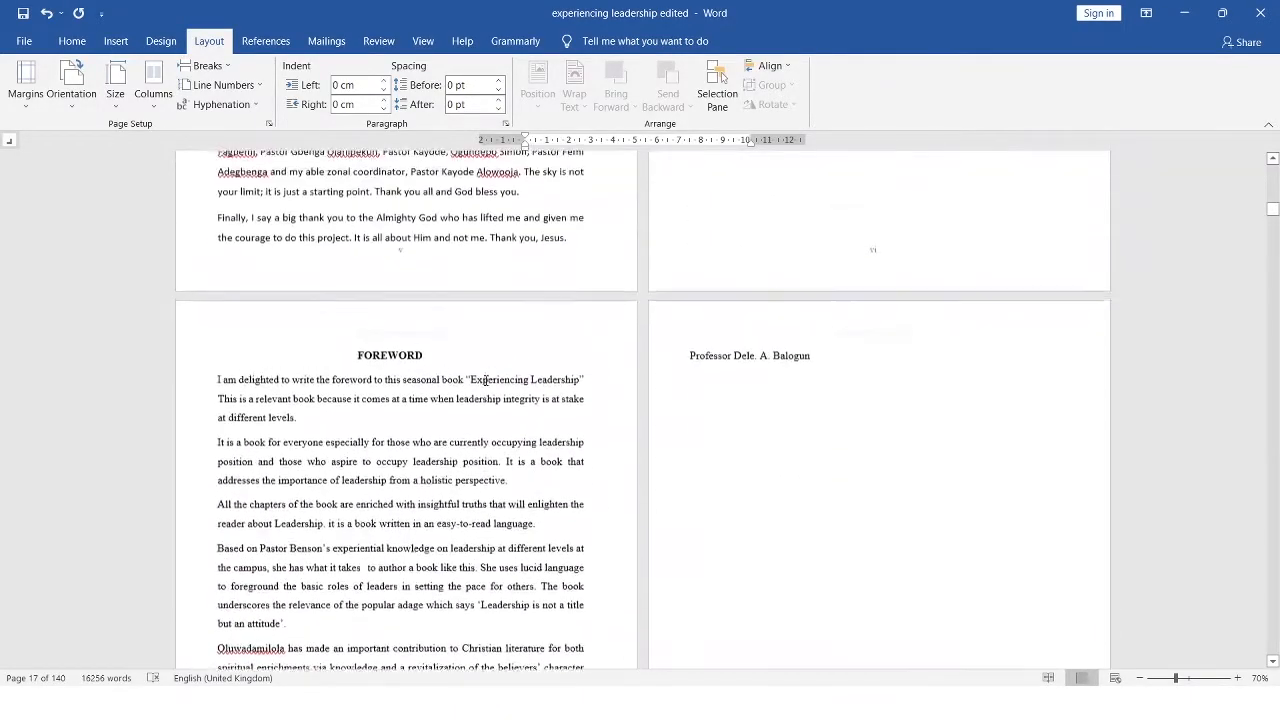
pyautogui.scroll(5, 485, 381)
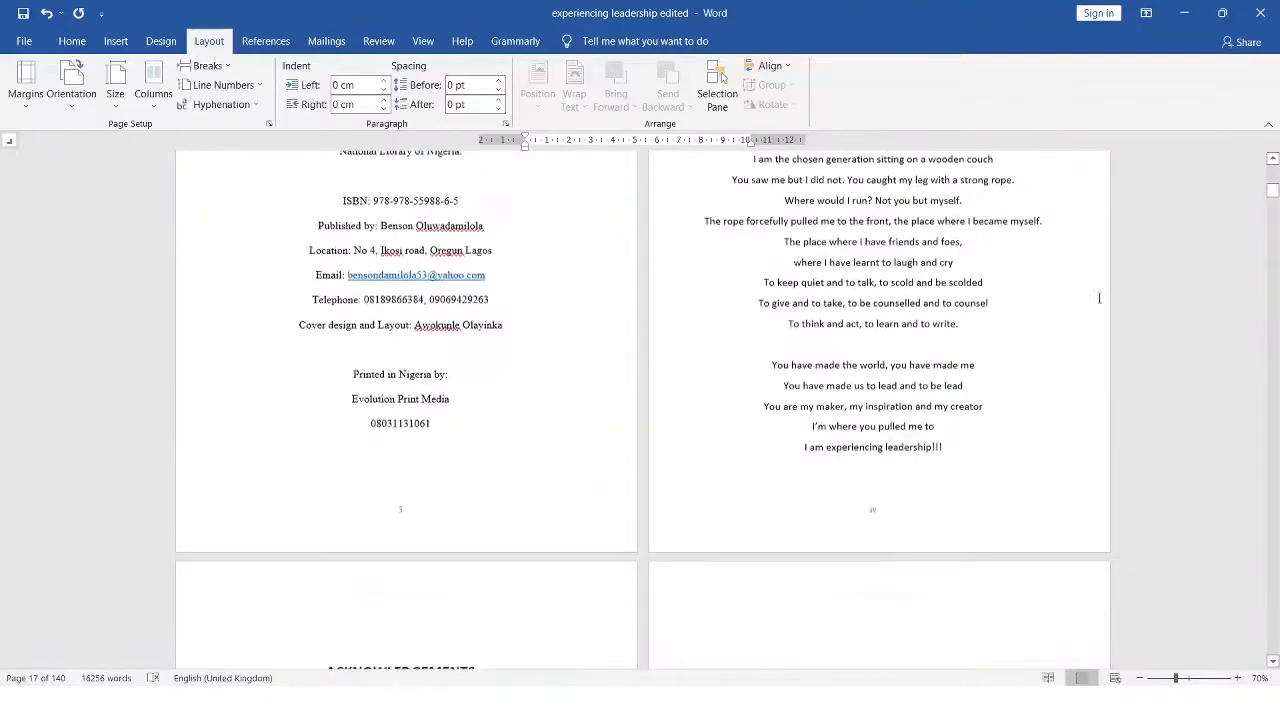
# - Check the preamble, acknowledgements, dedication and introduction pages, continuing through to the opening pages of Chapter One
pyautogui.click(72, 41)
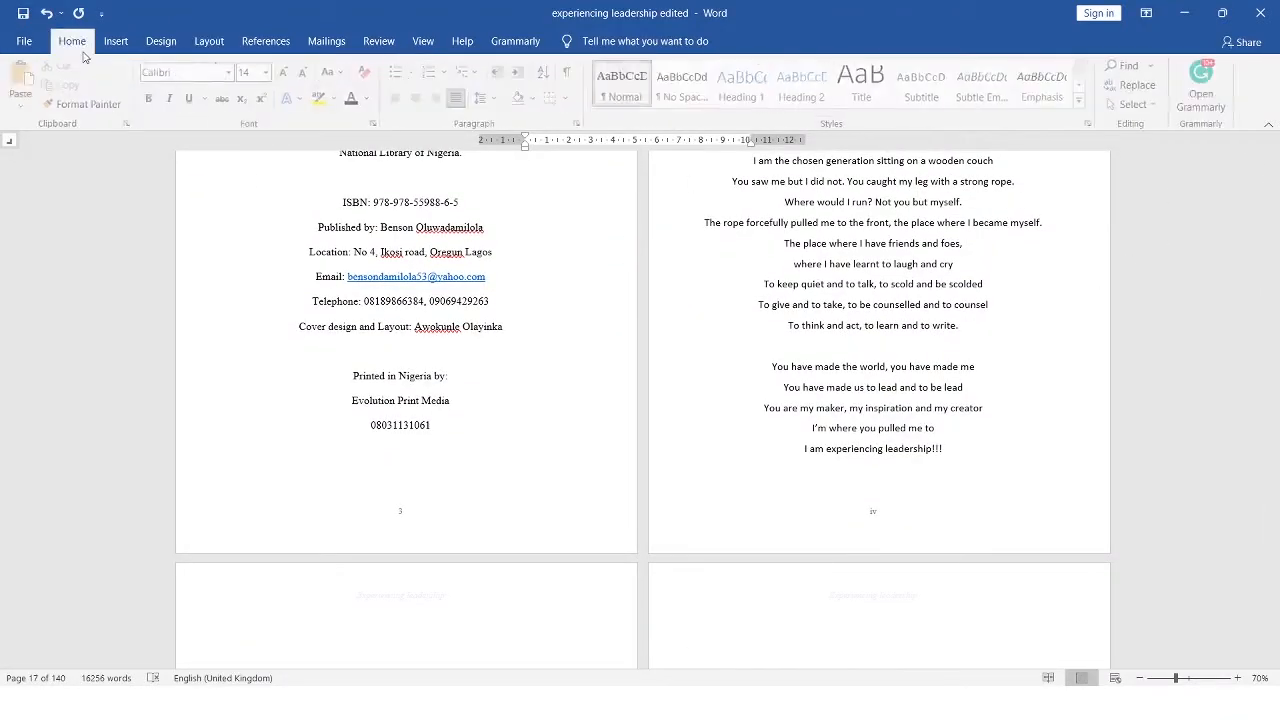
pyautogui.click(826, 250)
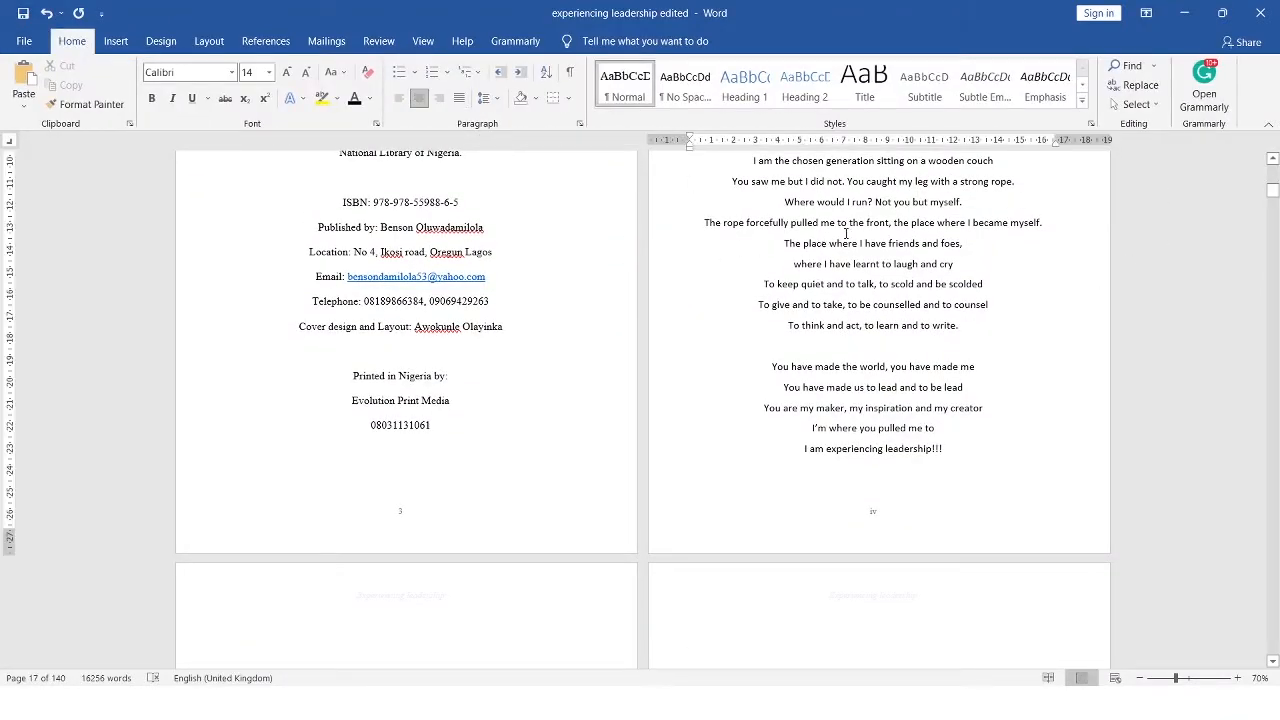
pyautogui.scroll(-6, 846, 223)
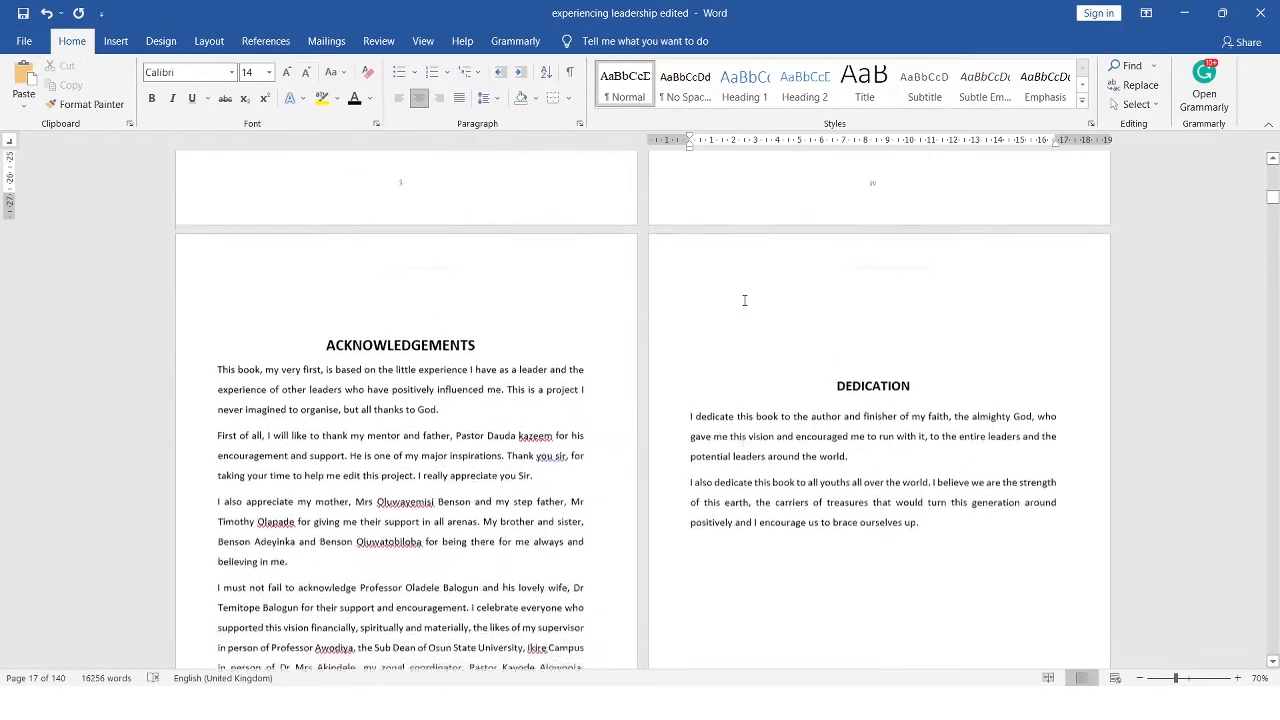
pyautogui.click(790, 334)
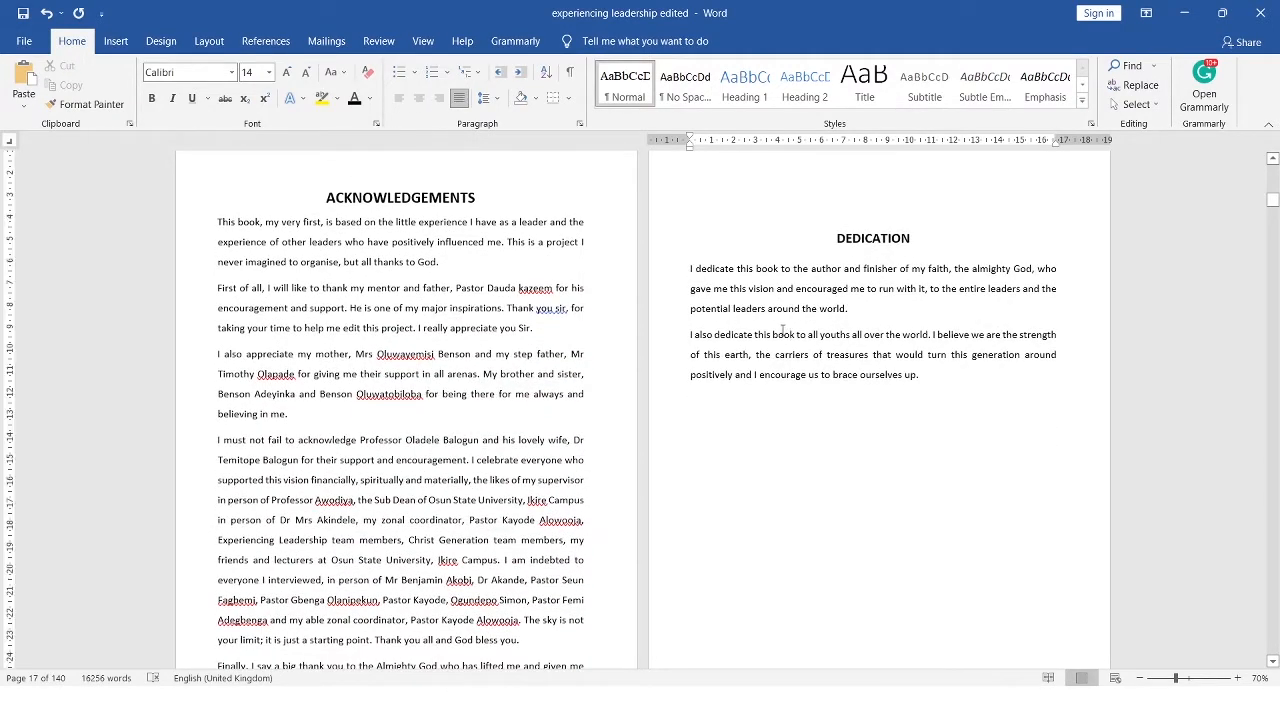
pyautogui.scroll(-5, 537, 390)
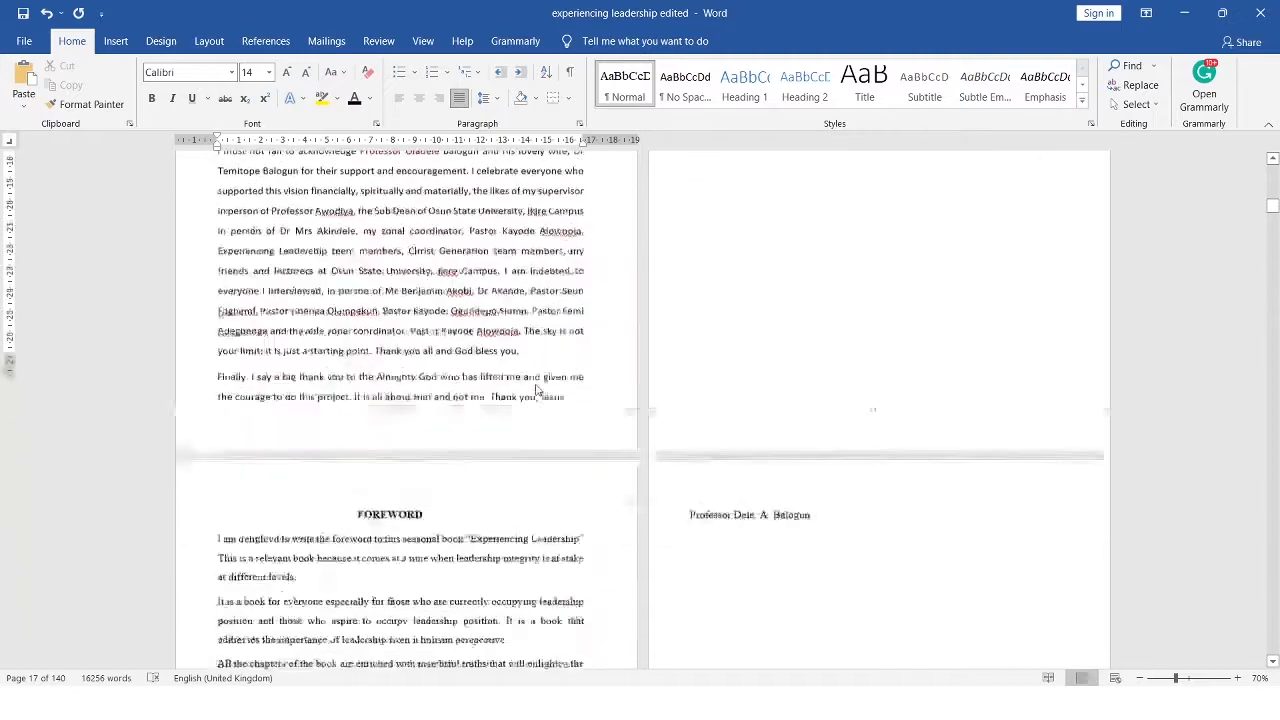
pyautogui.scroll(-10, 537, 390)
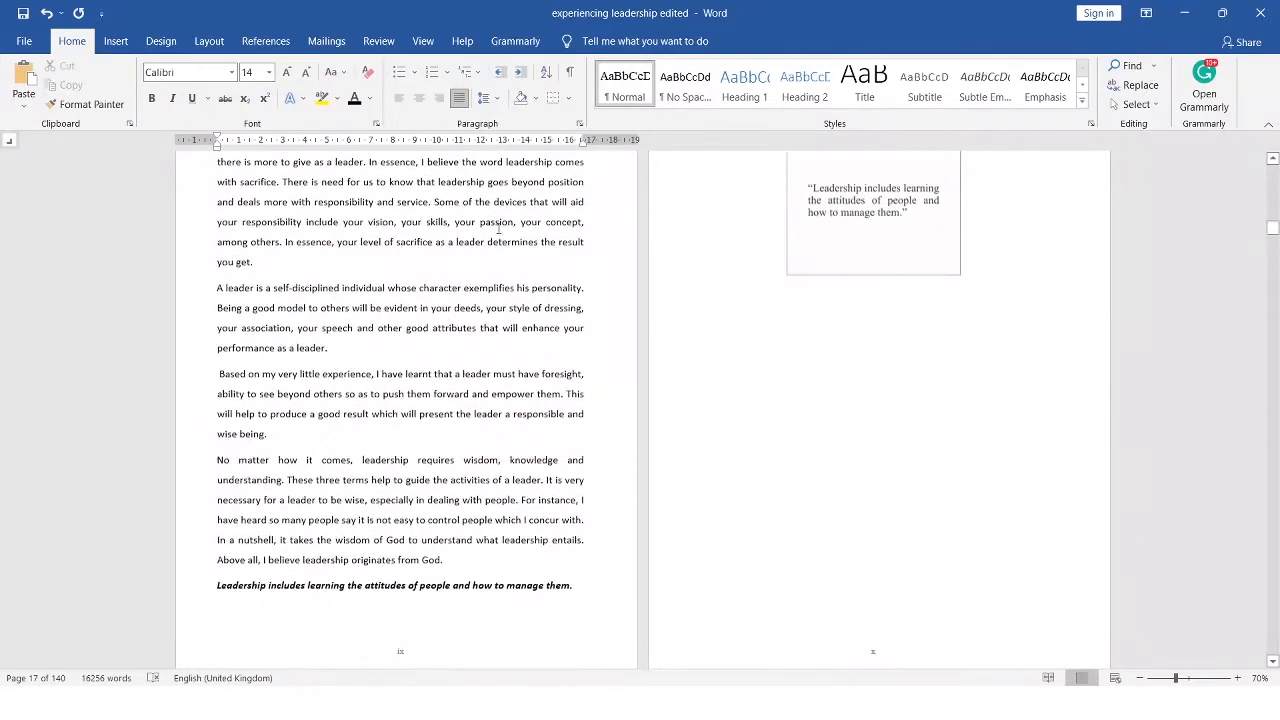
pyautogui.scroll(-10, 498, 229)
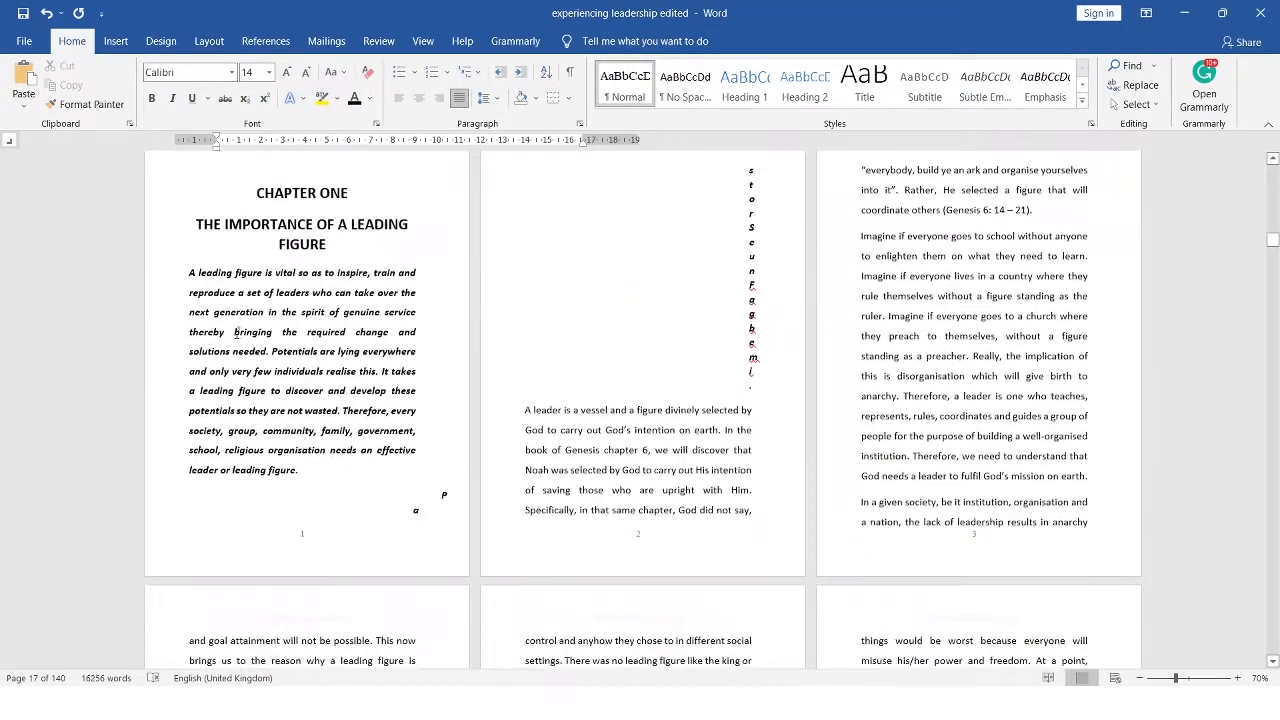
# - Bring the vertically broken attribution line under Chapter One's opening quote back to the left margin as a single line
pyautogui.click(285, 312)
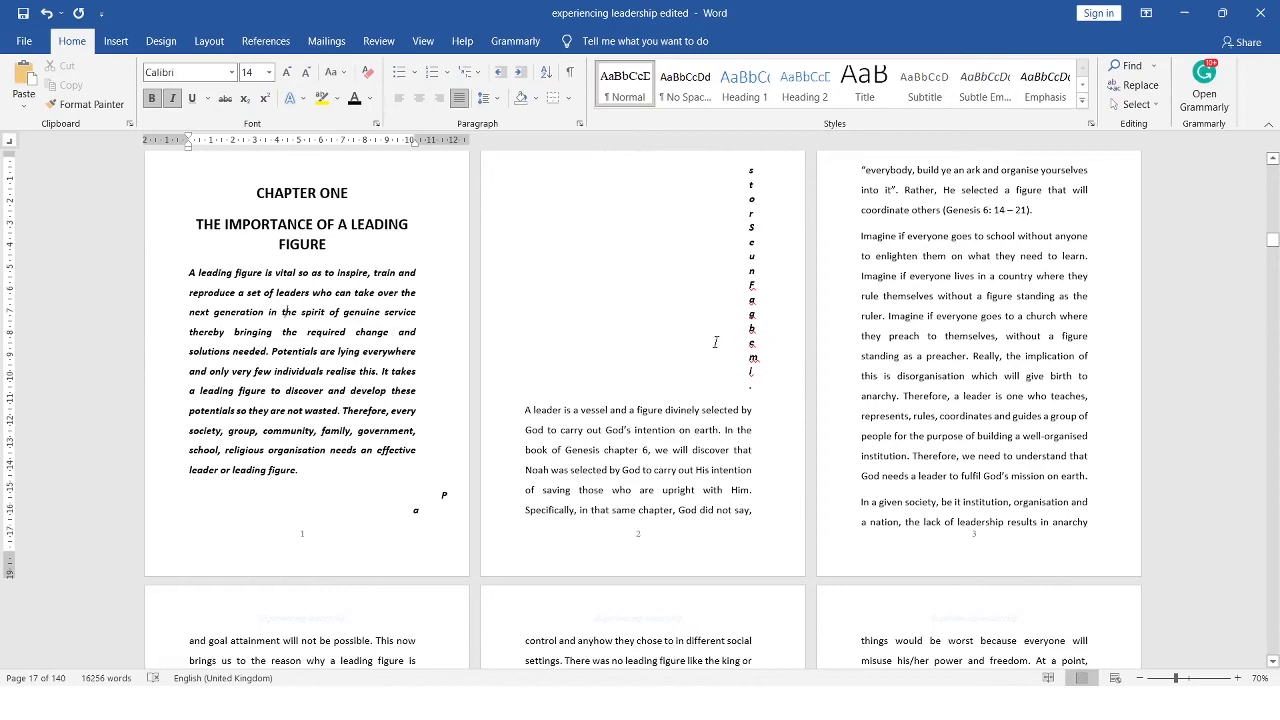
pyautogui.scroll(2, 715, 340)
pyautogui.click(752, 313)
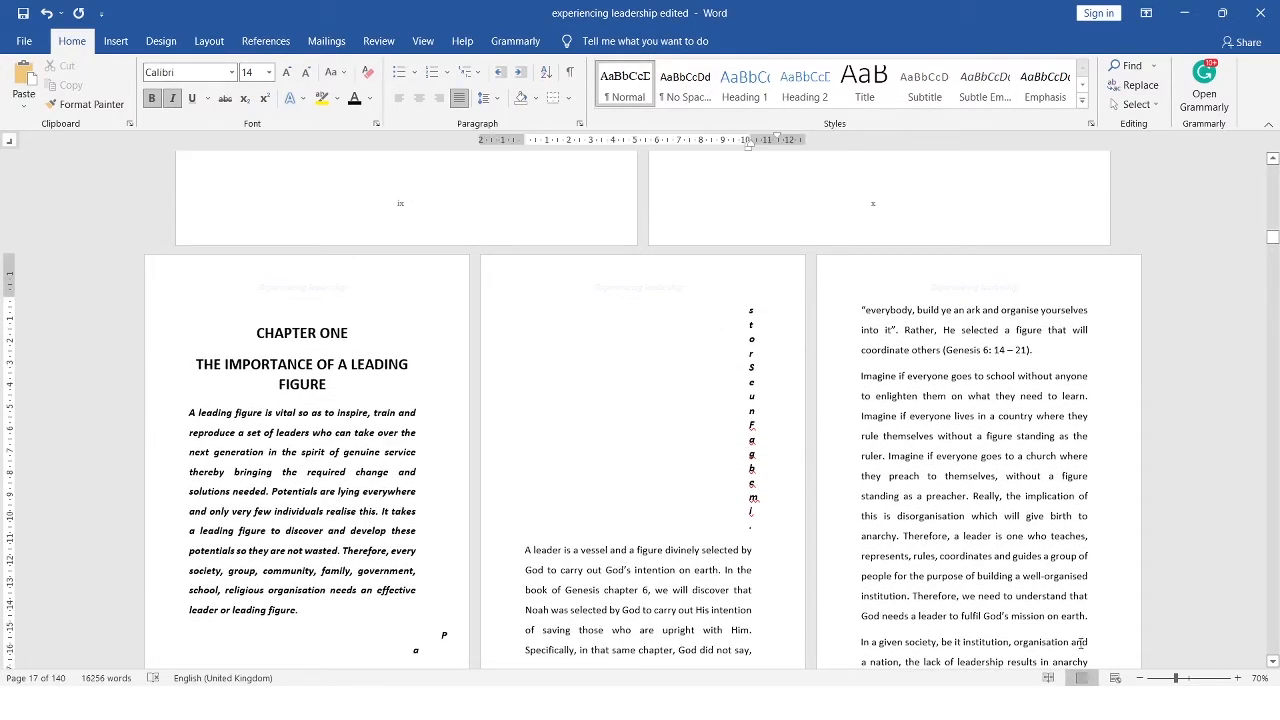
pyautogui.click(1189, 679)
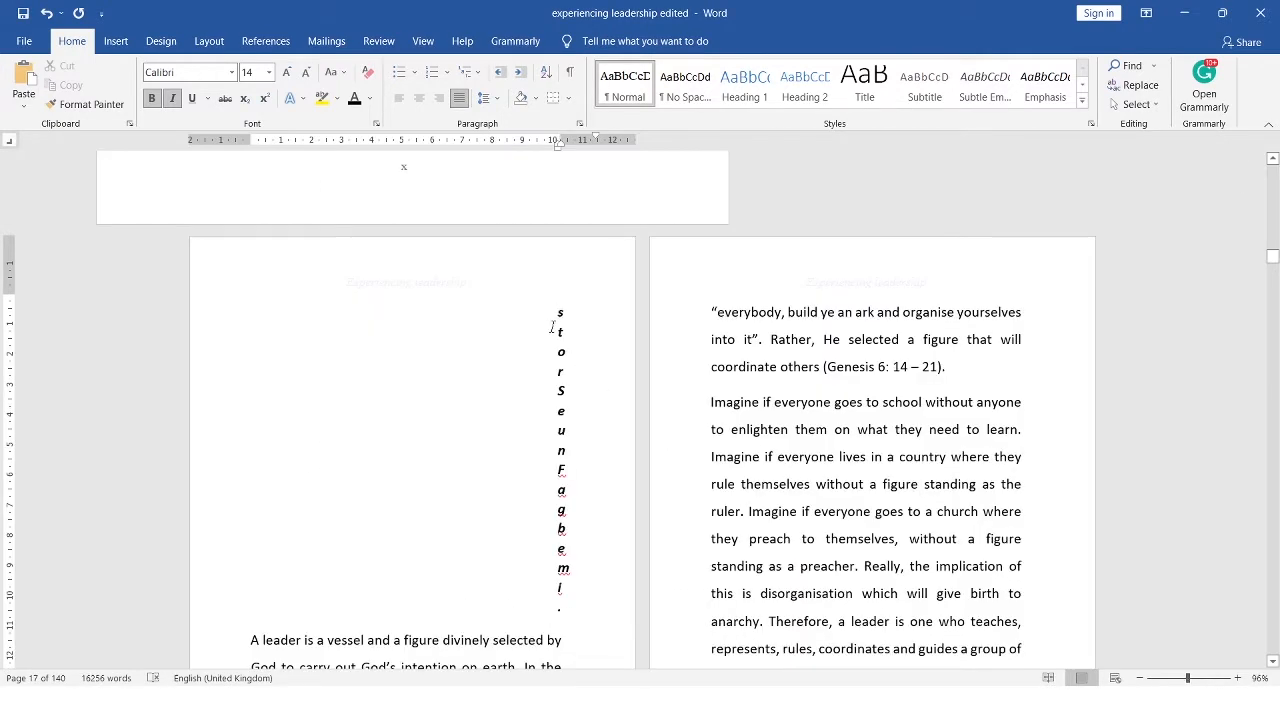
pyautogui.click(1194, 679)
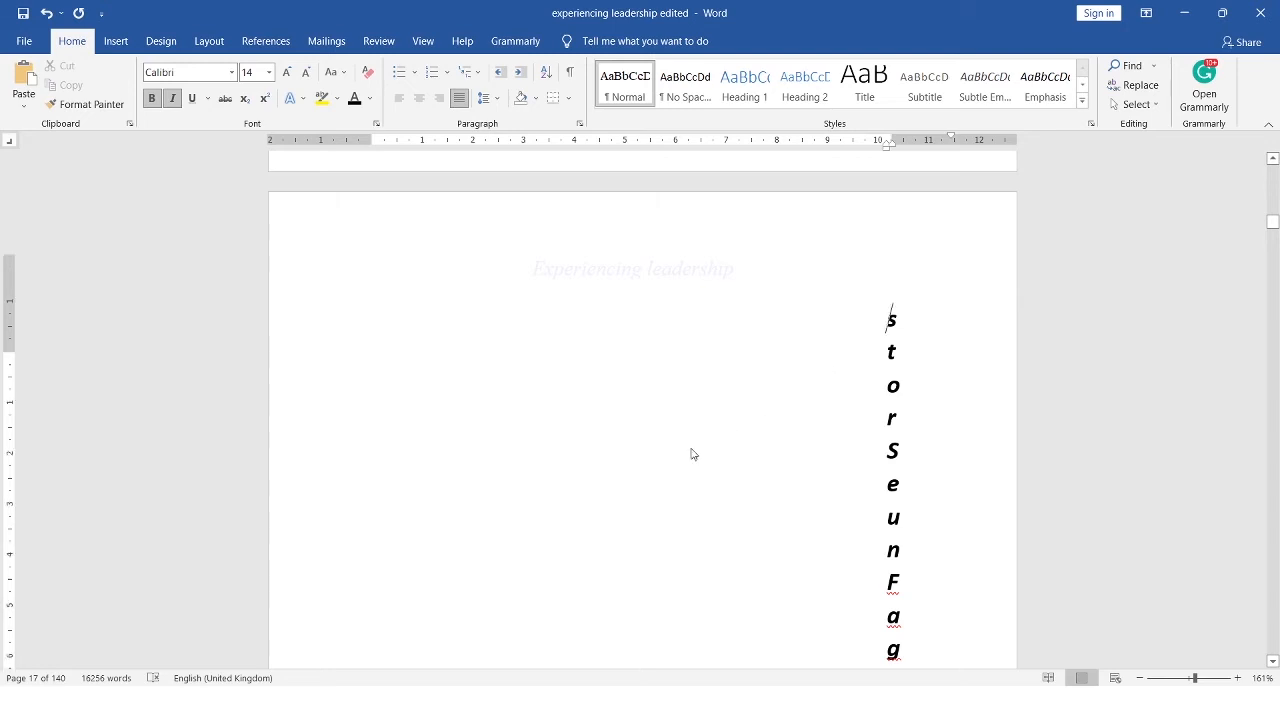
pyautogui.scroll(5, 689, 443)
pyautogui.scroll(-2, 689, 451)
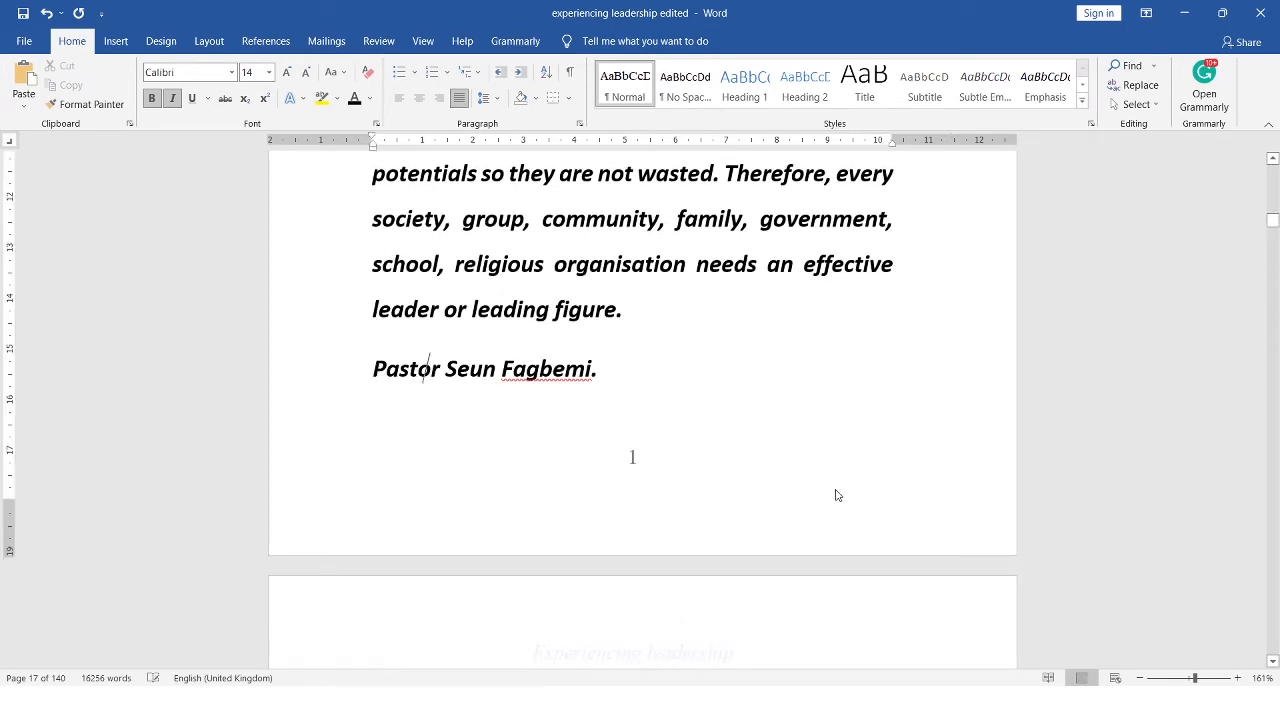
# - Go through the remaining chapters and the author page, restoring other vertically broken attribution lines to single lines at the left margin
pyautogui.scroll(-20, 835, 497)
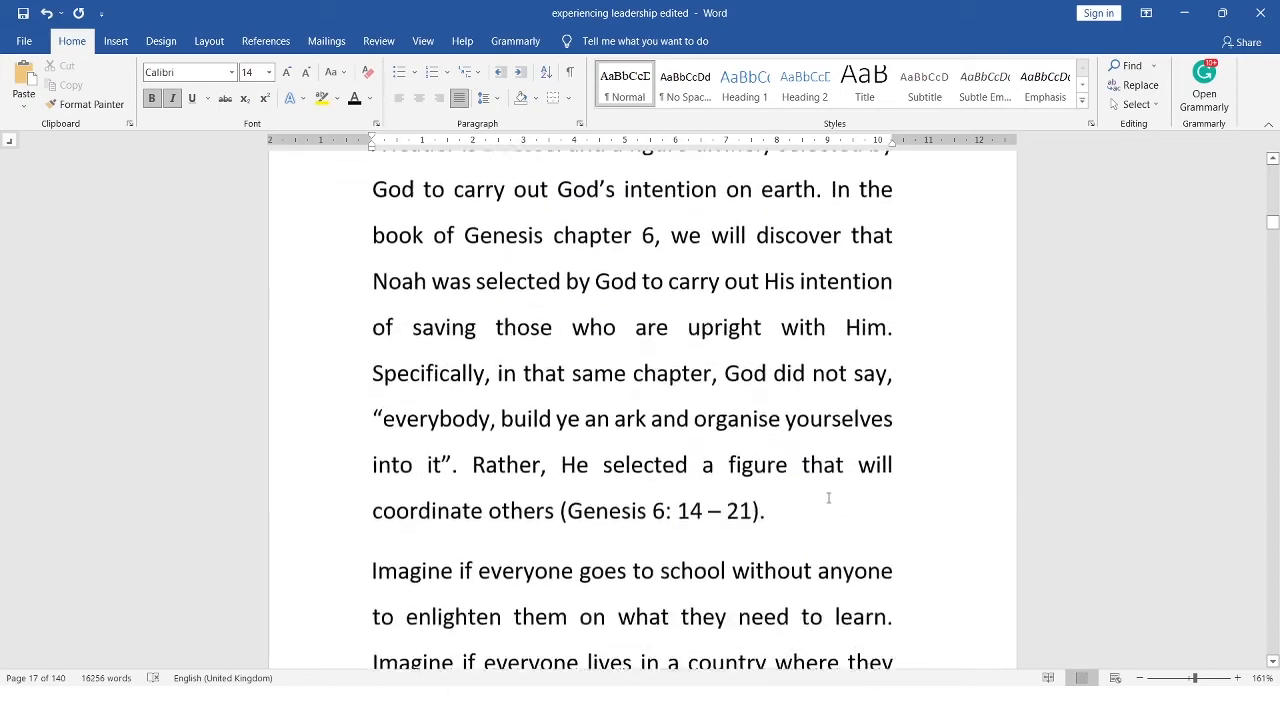
pyautogui.scroll(15, 706, 449)
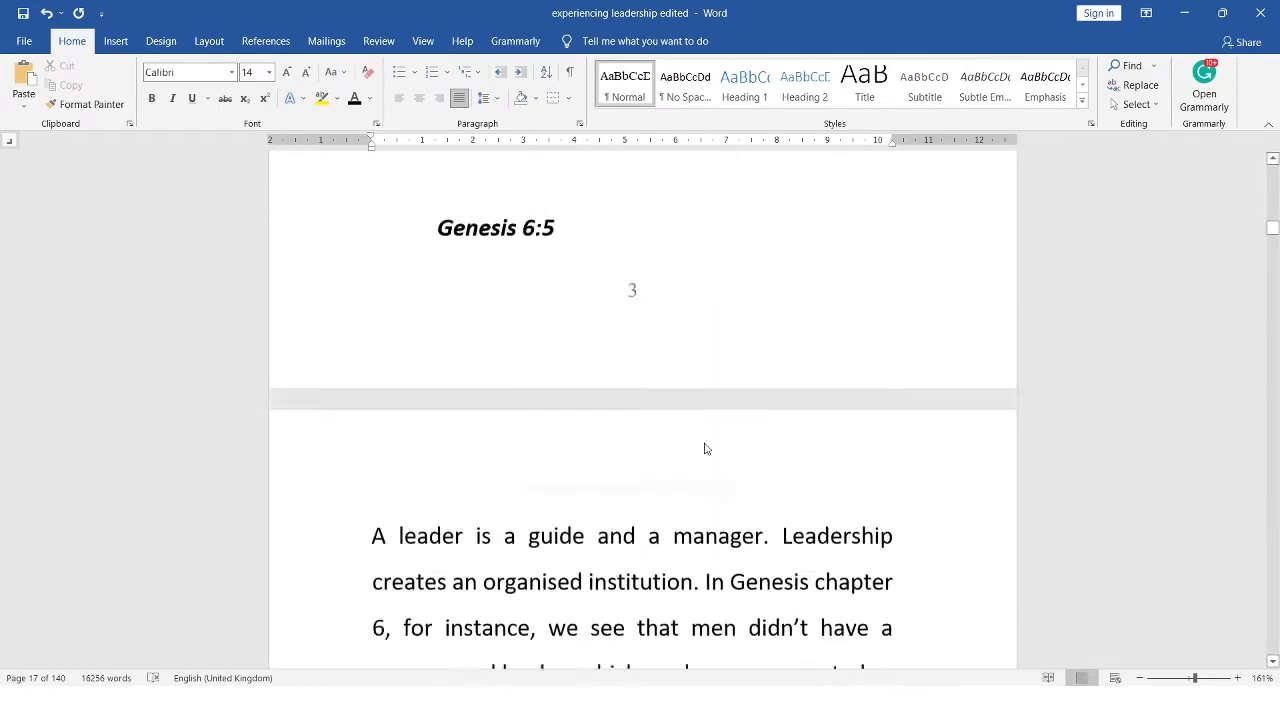
pyautogui.scroll(15, 687, 473)
pyautogui.scroll(-11, 687, 473)
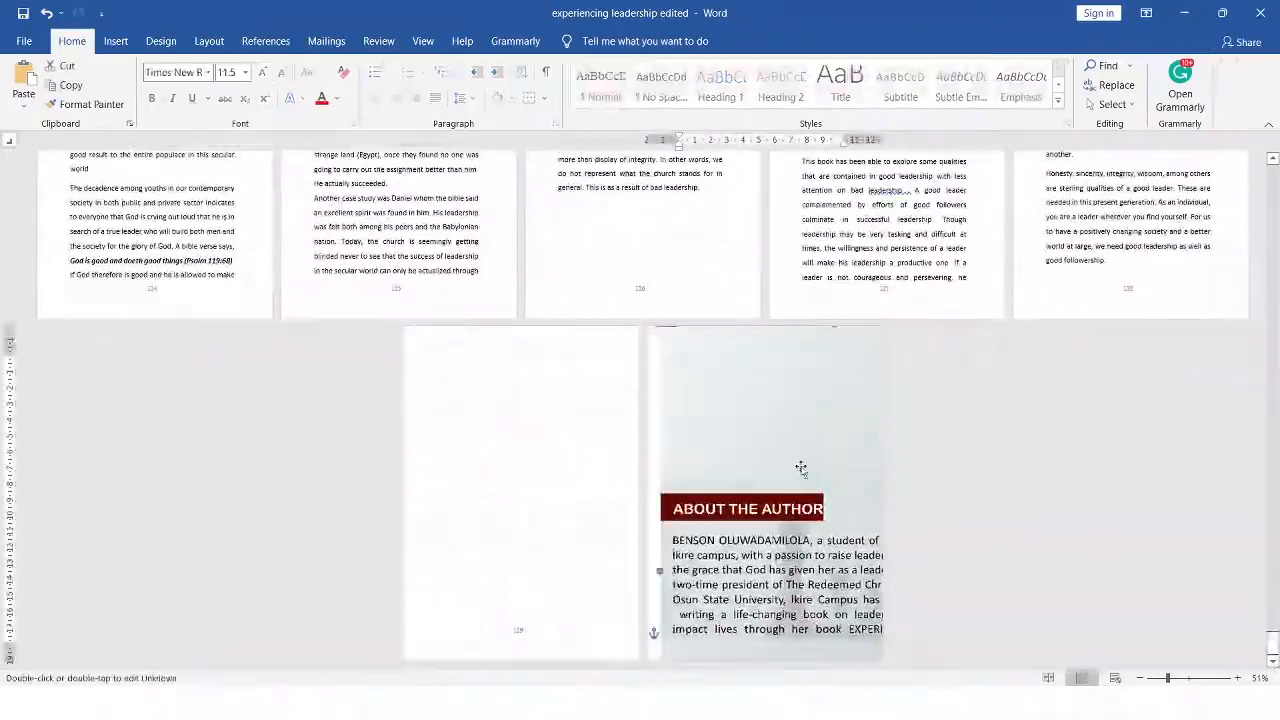
pyautogui.scroll(-1, 823, 515)
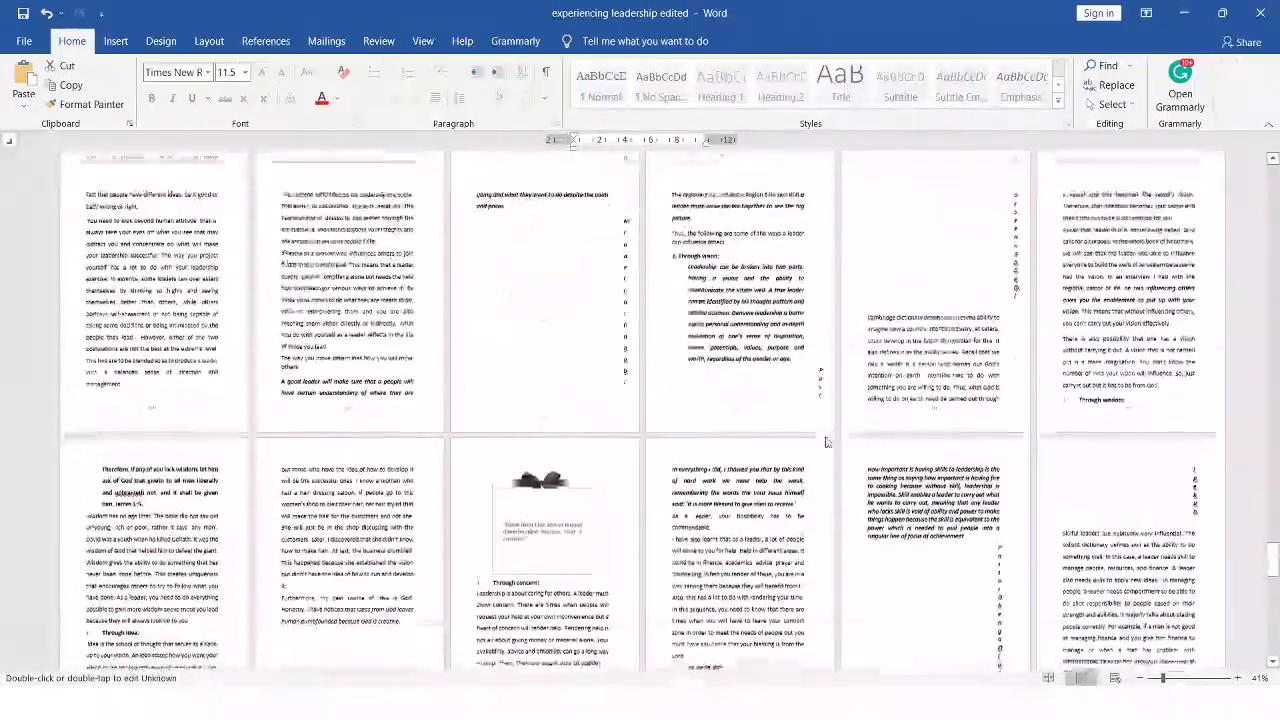
pyautogui.scroll(-1, 798, 547)
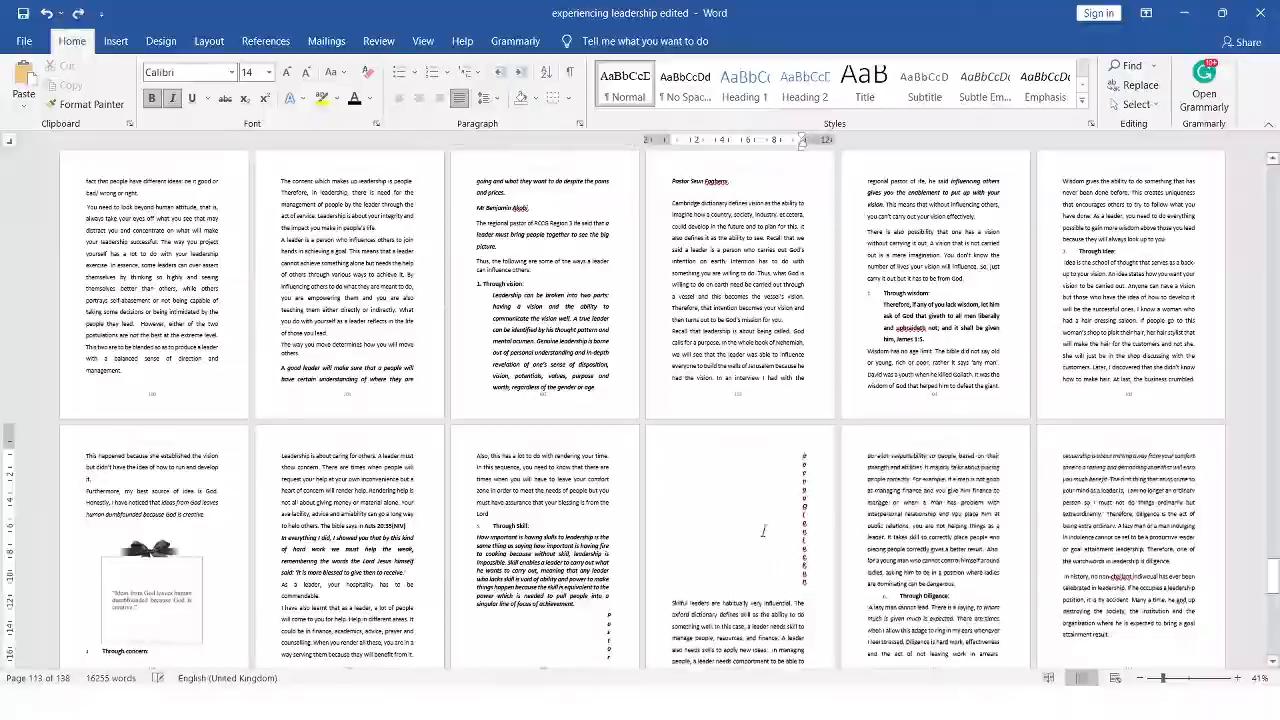
pyautogui.scroll(-6, 764, 531)
pyautogui.scroll(15, 791, 468)
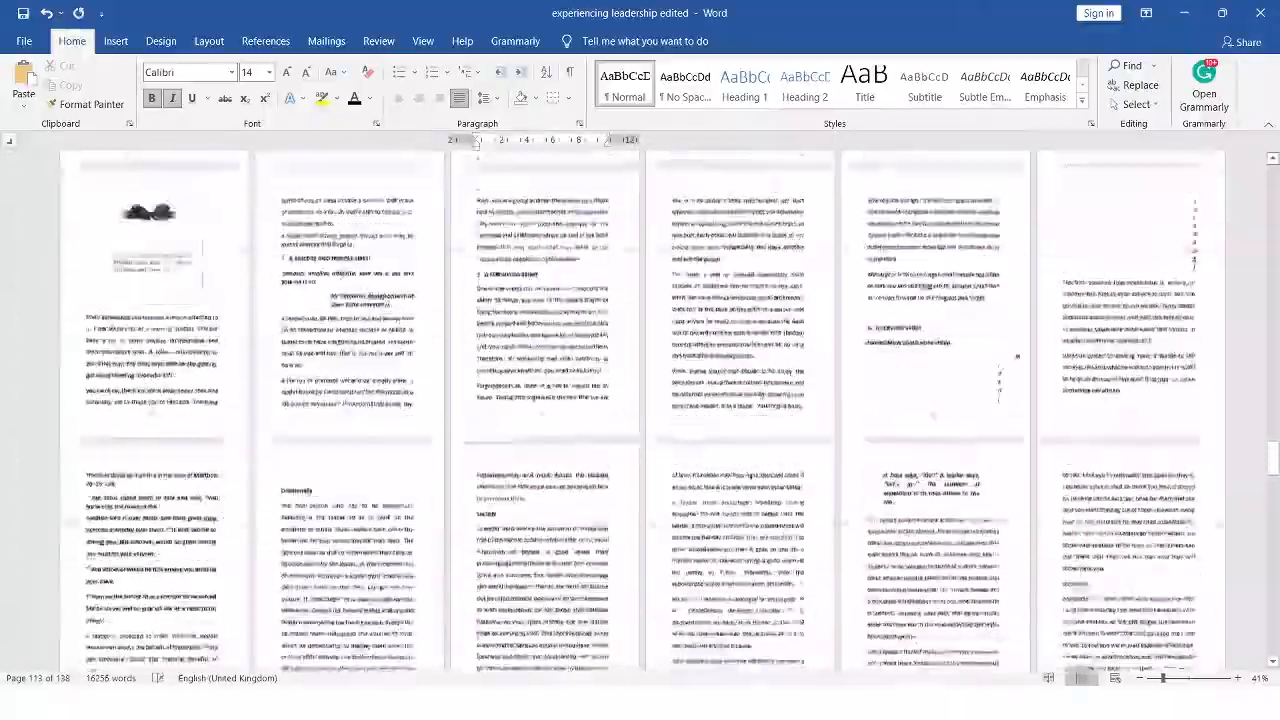
# - Resize the front matter from the preamble through the introduction to A5 and remove blank lines above the Foreword heading
pyautogui.scroll(10, 1038, 488)
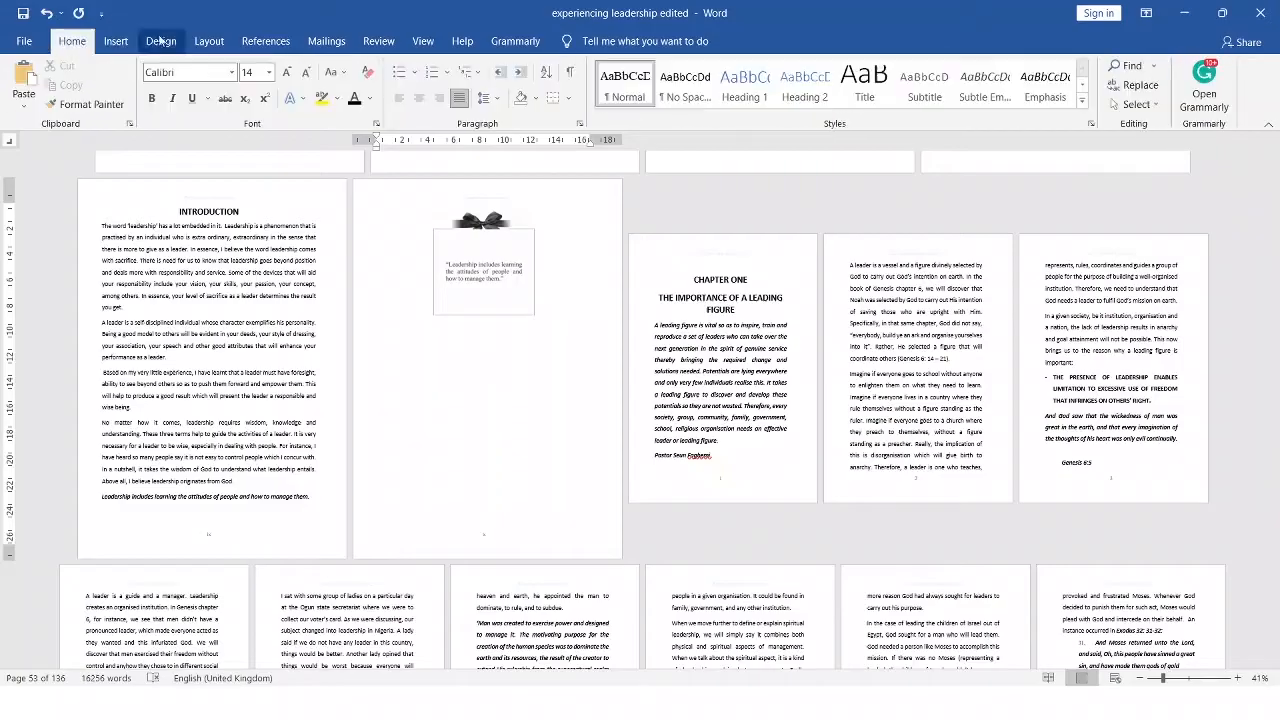
pyautogui.click(209, 41)
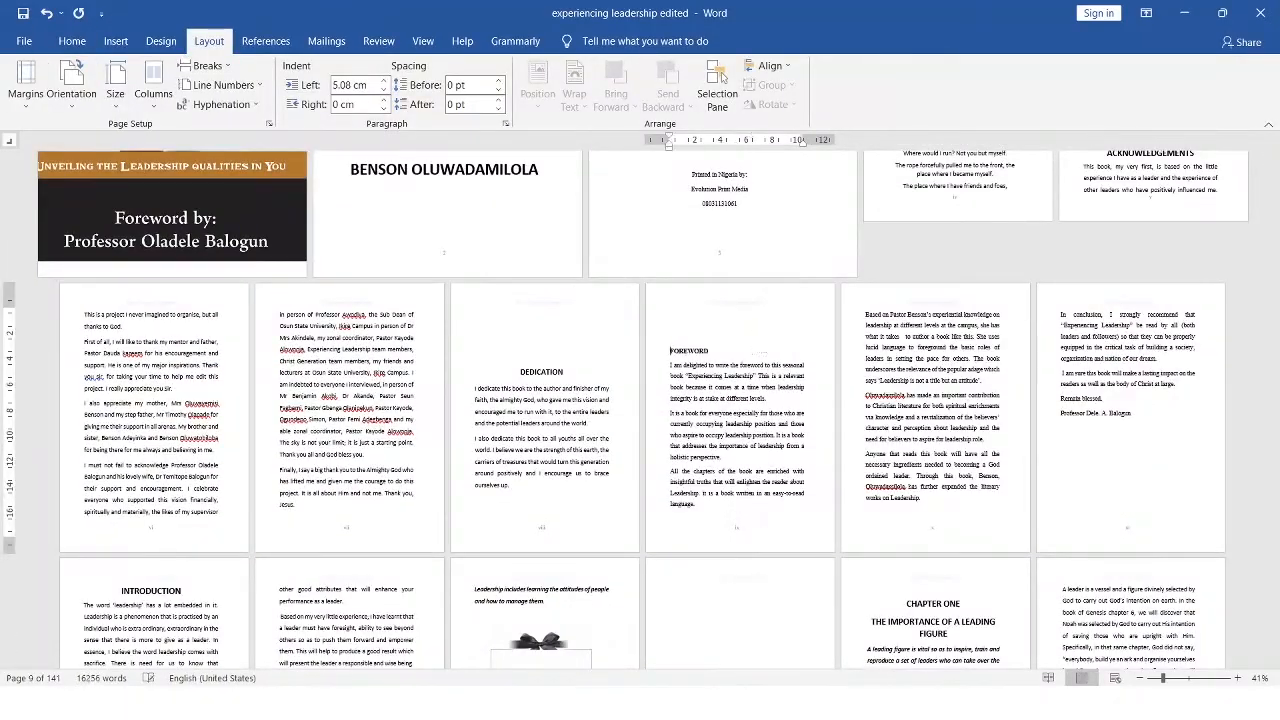
pyautogui.press('BackSpace')
pyautogui.press('BackSpace')
# - Remove the surplus blank lines around the Chapter Two title so its opening quote moves up onto the same page
pyautogui.scroll(-10, 643, 491)
pyautogui.click(694, 417)
pyautogui.press('BackSpace')
pyautogui.press('BackSpace')
pyautogui.press('BackSpace')
pyautogui.press('BackSpace')
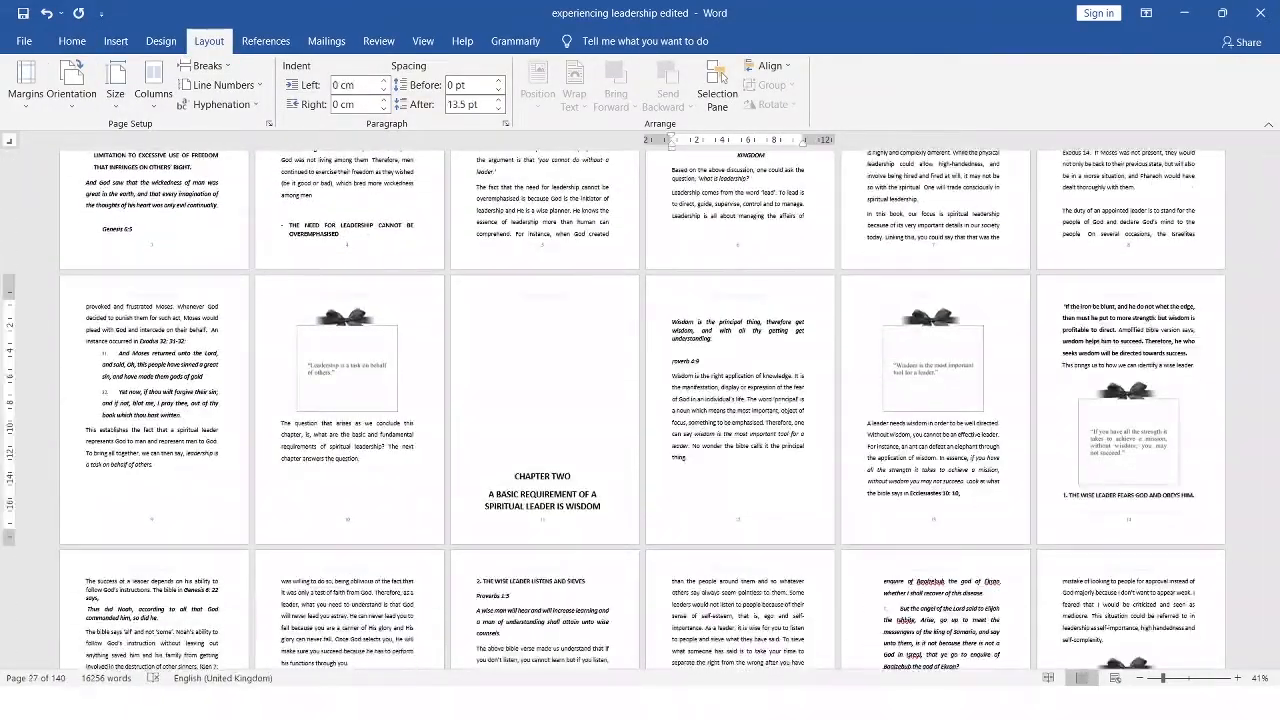
pyautogui.hotkey('ctrl', 'z')
pyautogui.press('BackSpace')
pyautogui.press('BackSpace')
pyautogui.press('BackSpace')
pyautogui.press('BackSpace')
pyautogui.scroll(-2, 750, 391)
pyautogui.scroll(3, 509, 490)
pyautogui.click(509, 490)
pyautogui.press('BackSpace')
pyautogui.press('BackSpace')
pyautogui.press('BackSpace')
pyautogui.press('BackSpace')
pyautogui.press('BackSpace')
pyautogui.press('BackSpace')
pyautogui.press('BackSpace')
pyautogui.press('BackSpace')
pyautogui.press('BackSpace')
pyautogui.press('BackSpace')
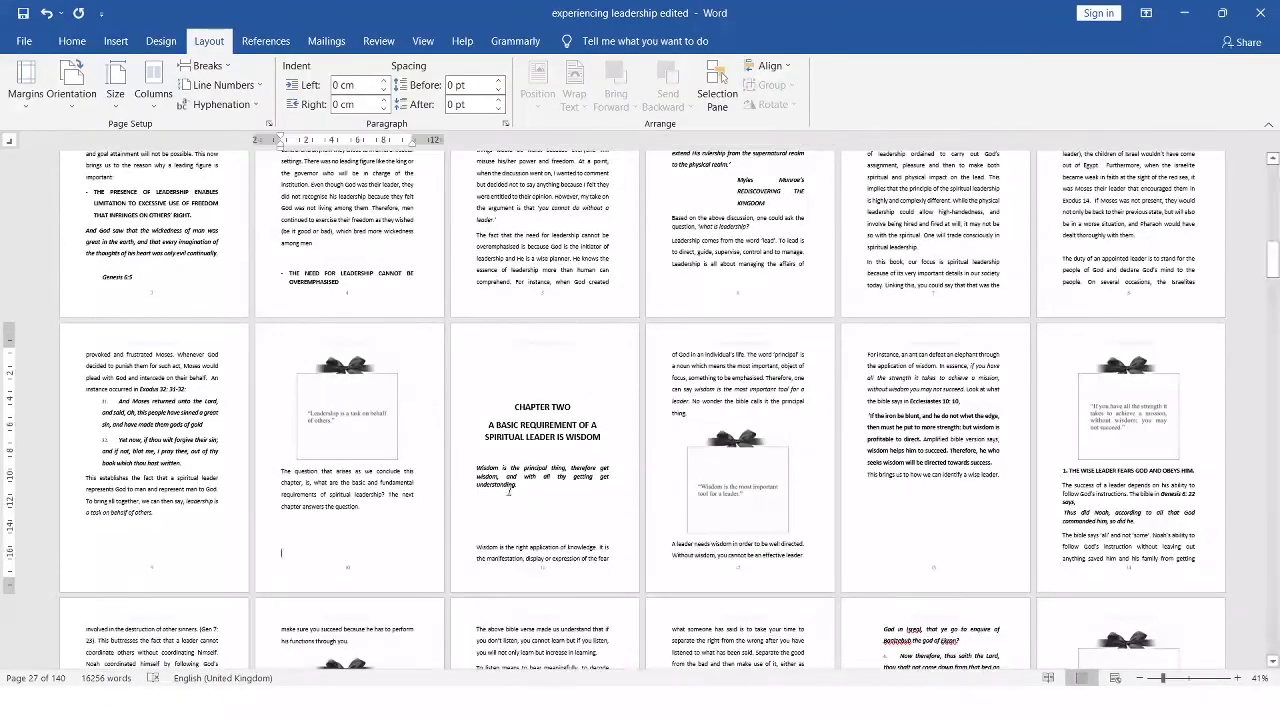
# - Try to remove the blank space beneath Chapter Two's opening quote, and undo the deletions
pyautogui.click(508, 496)
pyautogui.press('BackSpace')
pyautogui.press('BackSpace')
pyautogui.hotkey('ctrl', 'z')
pyautogui.press('BackSpace')
pyautogui.hotkey('ctrl', 'z')
# - Set the paper size of the opening section with the cover, title and copyright pages to A5
pyautogui.scroll(10, 565, 500)
pyautogui.click(446, 262)
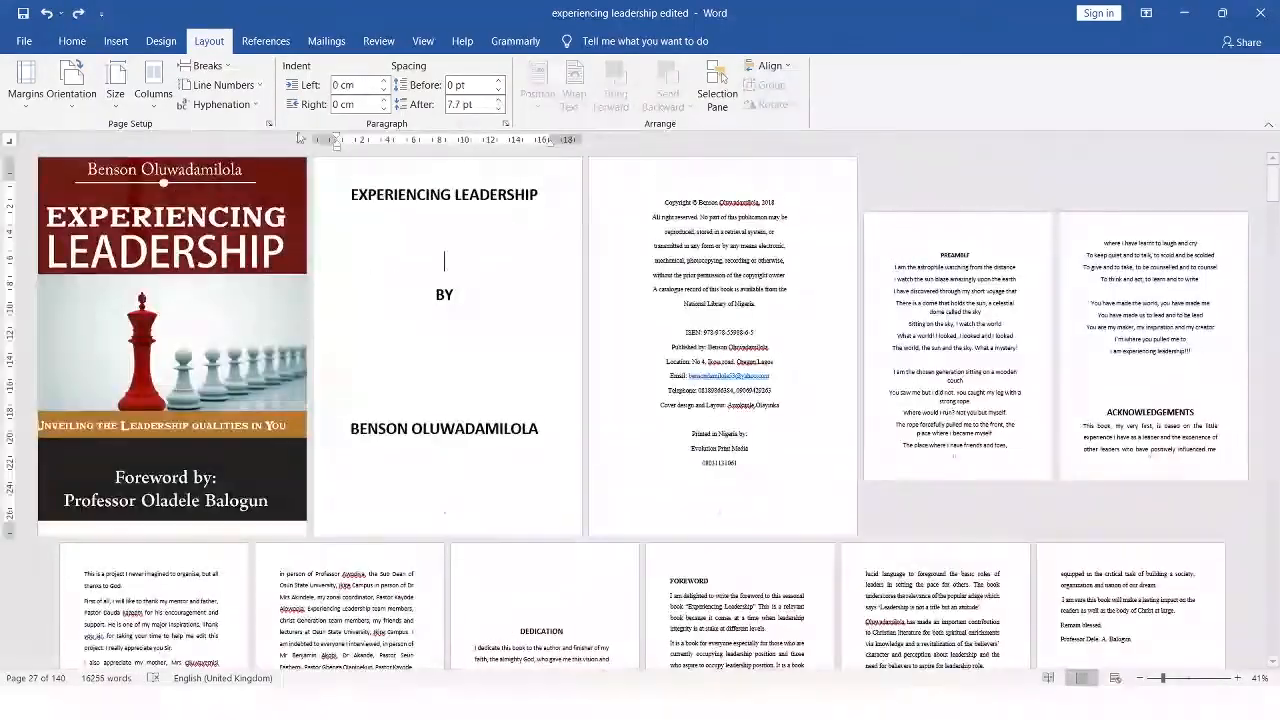
pyautogui.click(115, 85)
pyautogui.click(165, 388)
# - Resize and reposition the front cover image so it fits the A5 cover page
pyautogui.click(163, 343)
pyautogui.moveTo(163, 343); pyautogui.dragTo(60, 190)
pyautogui.moveTo(210, 361); pyautogui.dragTo(132, 275)
pyautogui.moveTo(100, 195); pyautogui.dragTo(175, 294)
pyautogui.moveTo(68, 428); pyautogui.dragTo(54, 440)
pyautogui.moveTo(150, 330); pyautogui.dragTo(138, 305)
pyautogui.click(372, 345)
pyautogui.scroll(-1, 800, 358)
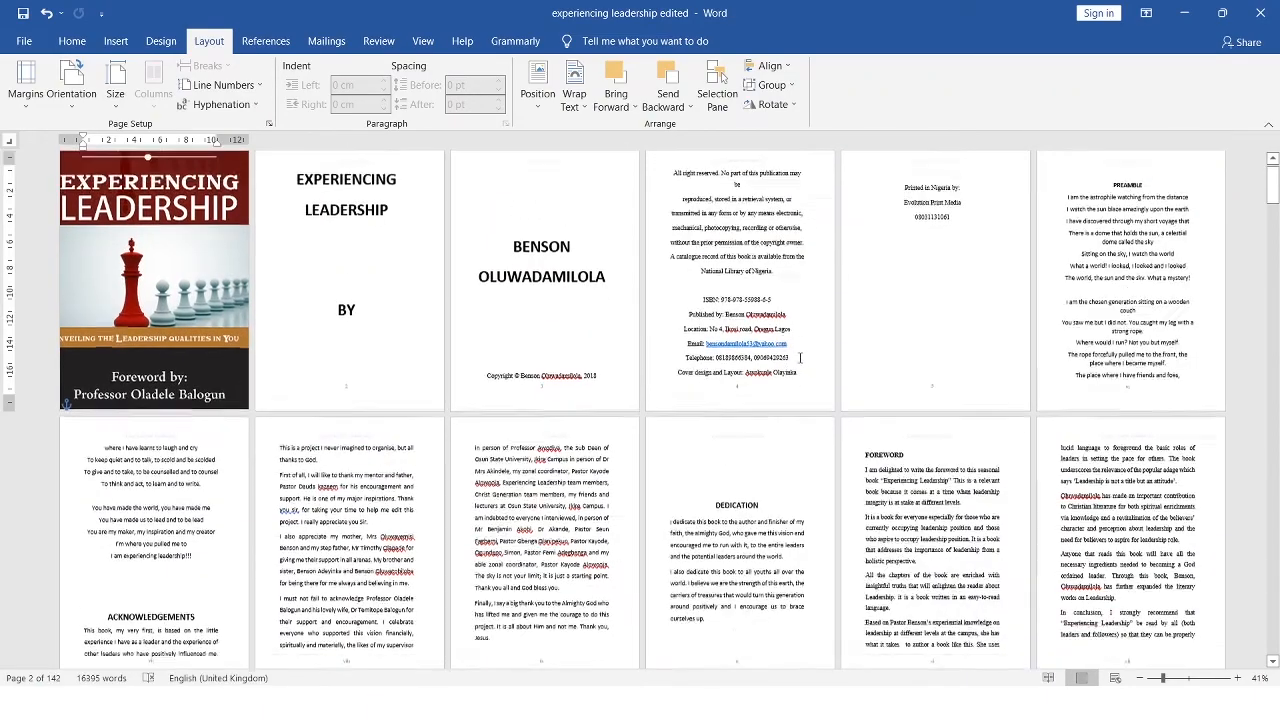
# - Resize and reposition the picture near the end of the manuscript to fit its A5 page, and save the document
pyautogui.scroll(-20, 800, 358)
pyautogui.moveTo(937, 480); pyautogui.dragTo(777, 420)
pyautogui.moveTo(933, 582); pyautogui.dragTo(839, 483)
pyautogui.moveTo(671, 409); pyautogui.dragTo(702, 456)
pyautogui.moveTo(765, 530); pyautogui.dragTo(717, 474)
pyautogui.moveTo(826, 655); pyautogui.dragTo(838, 684)
pyautogui.scroll(10, 831, 453)
pyautogui.hotkey('ctrl', 's')
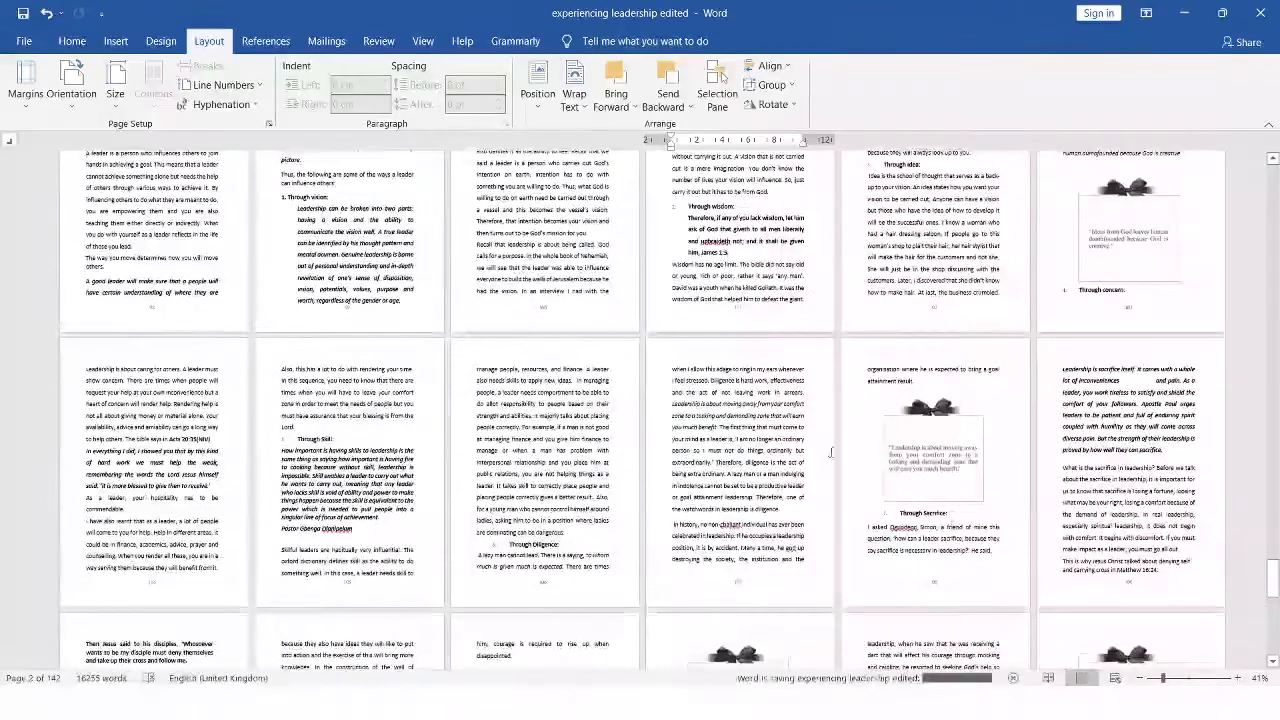
# - Switch to the KDP paperback content page in Chrome and change the trim size to 5.25 x 8 in
pyautogui.keyDown('ctrl'); pyautogui.scroll(16, 831, 453); pyautogui.keyUp('ctrl')
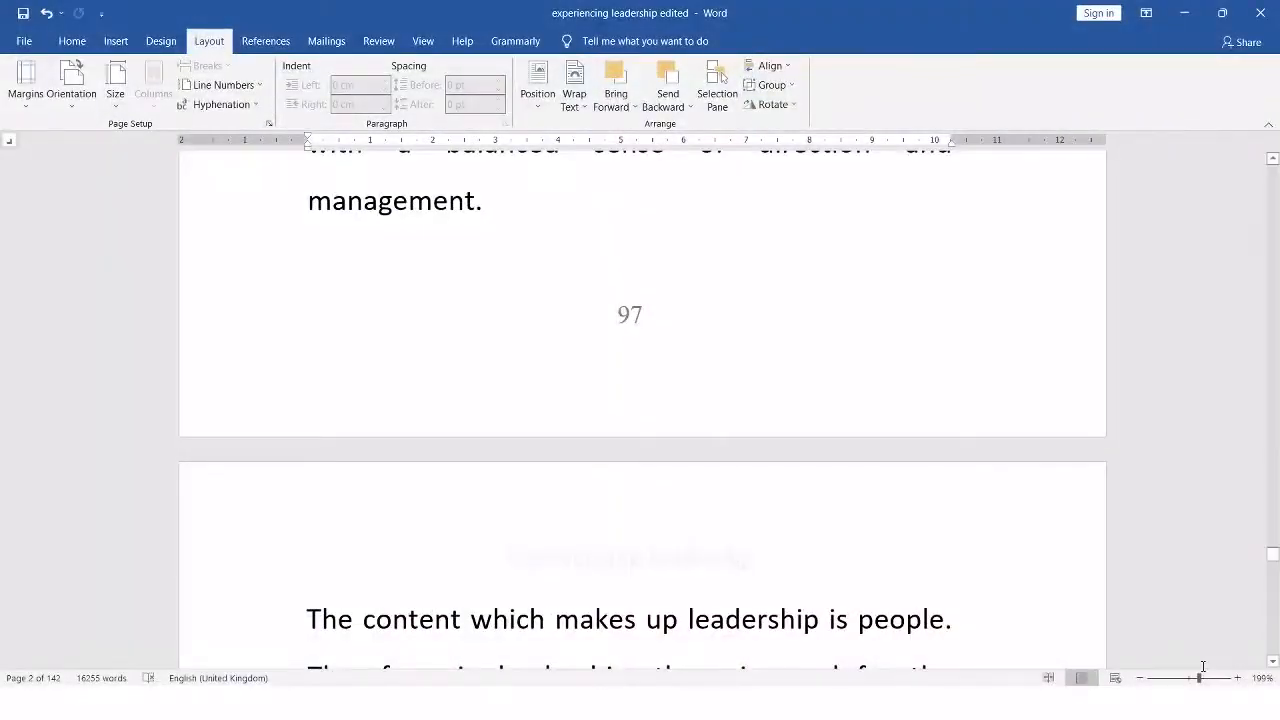
pyautogui.moveTo(1200, 678); pyautogui.dragTo(1179, 678)
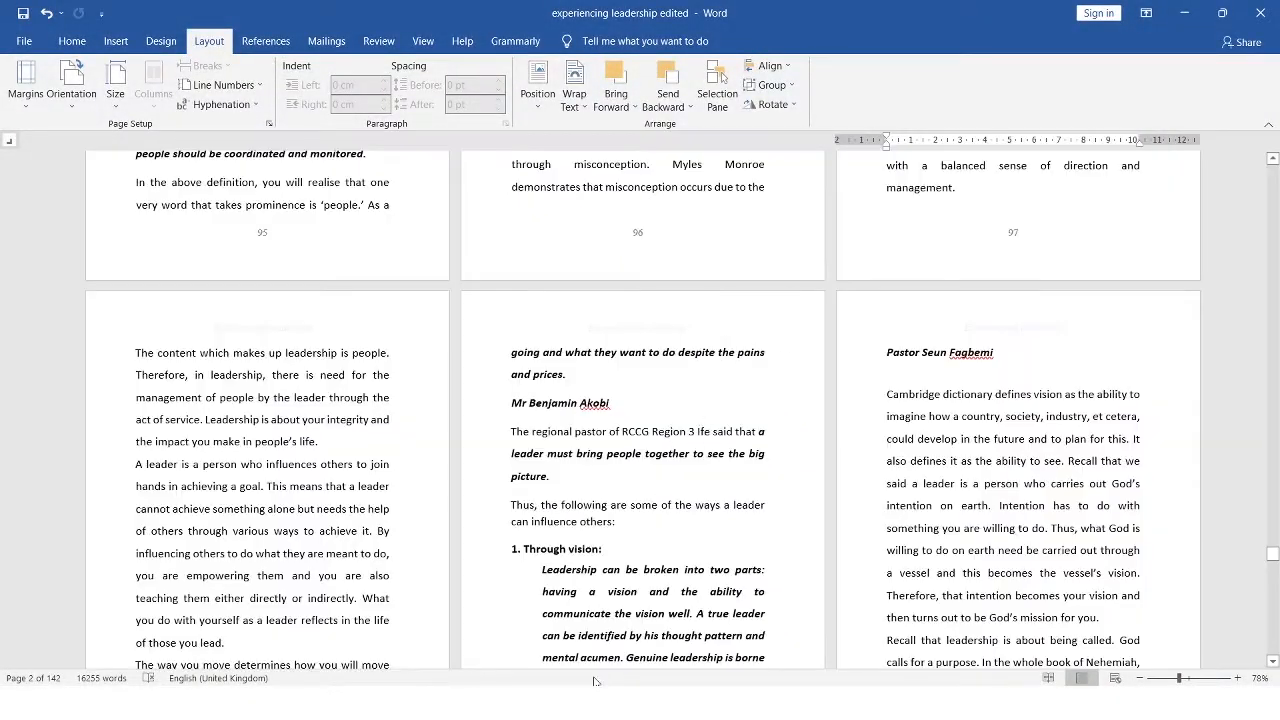
pyautogui.click(579, 703)
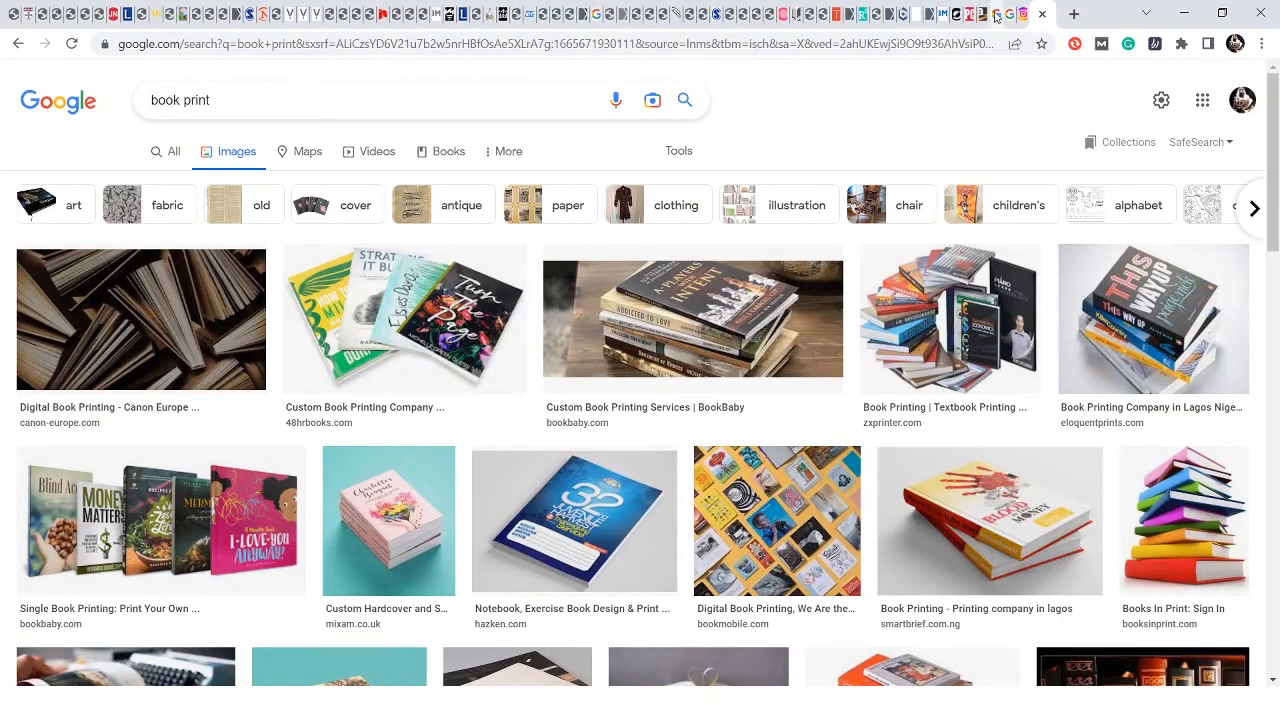
pyautogui.click(993, 14)
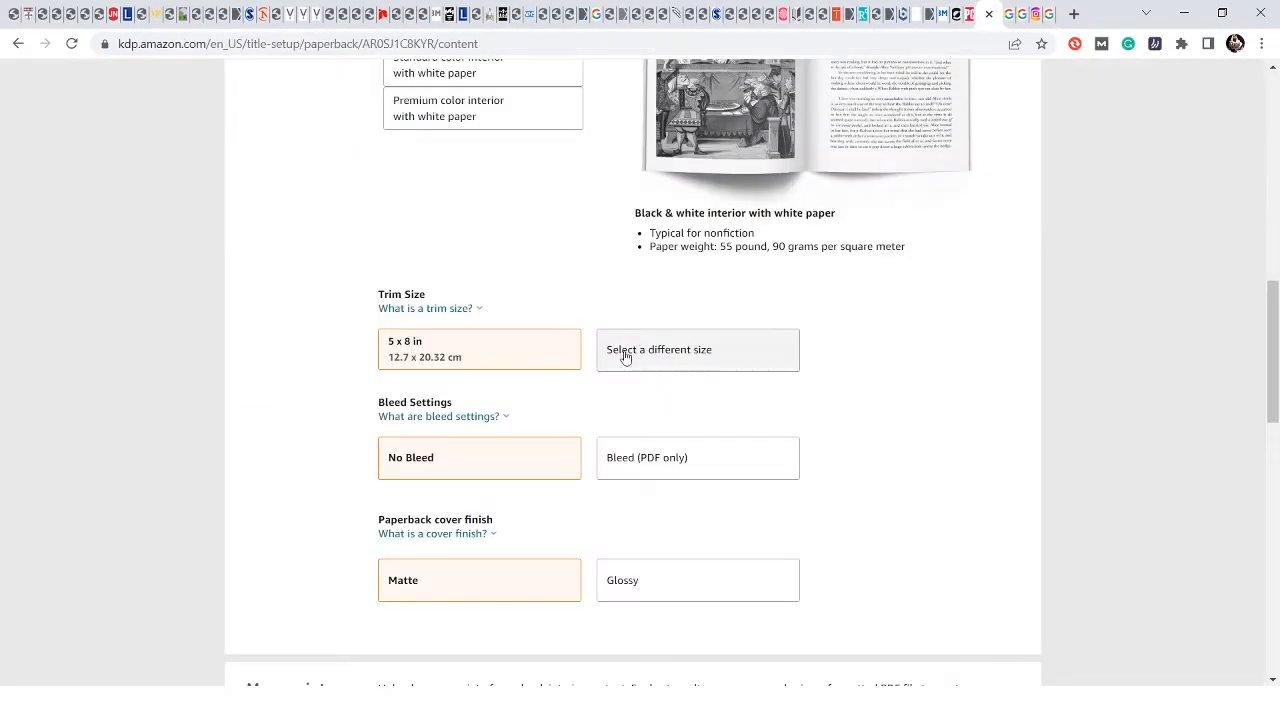
pyautogui.click(519, 351)
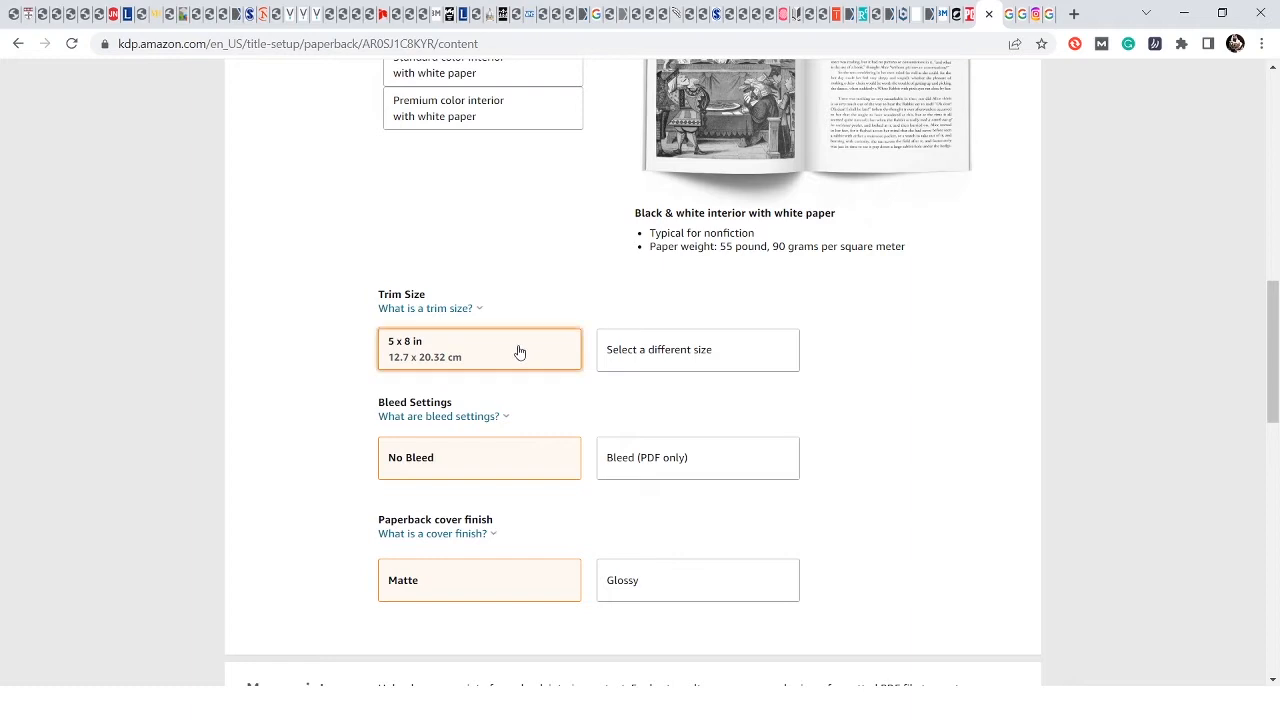
pyautogui.click(637, 352)
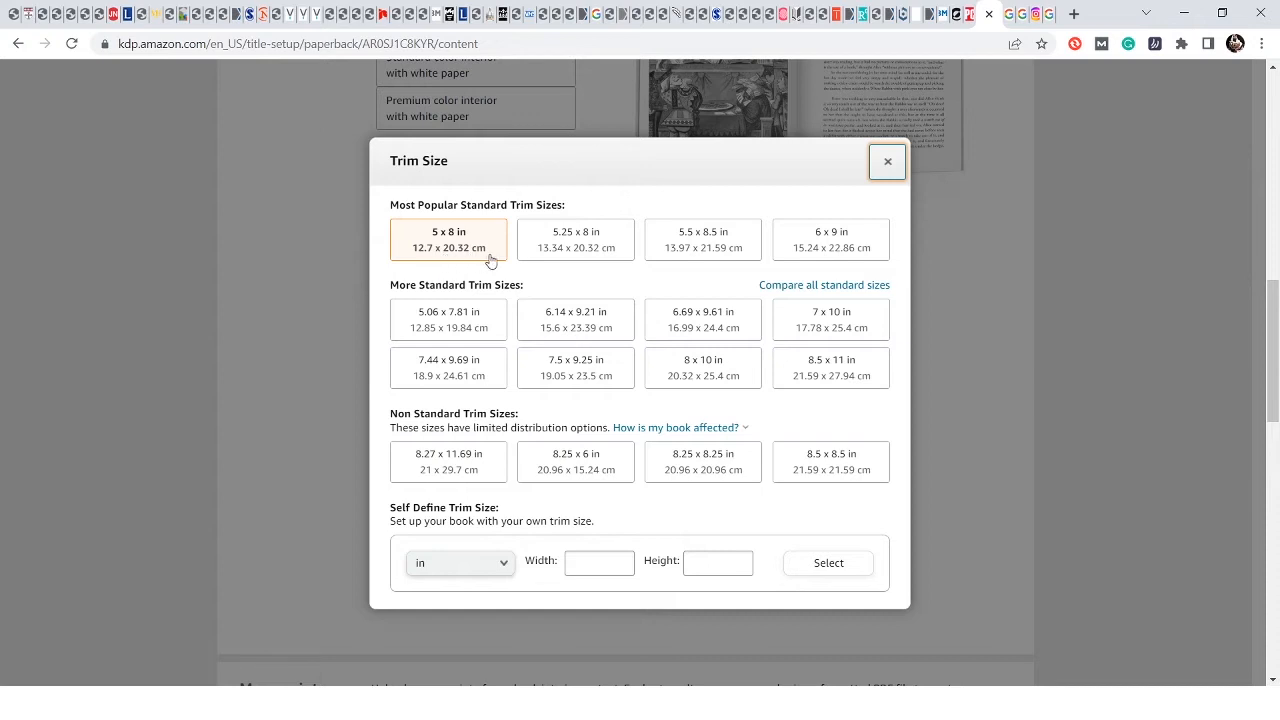
pyautogui.click(569, 237)
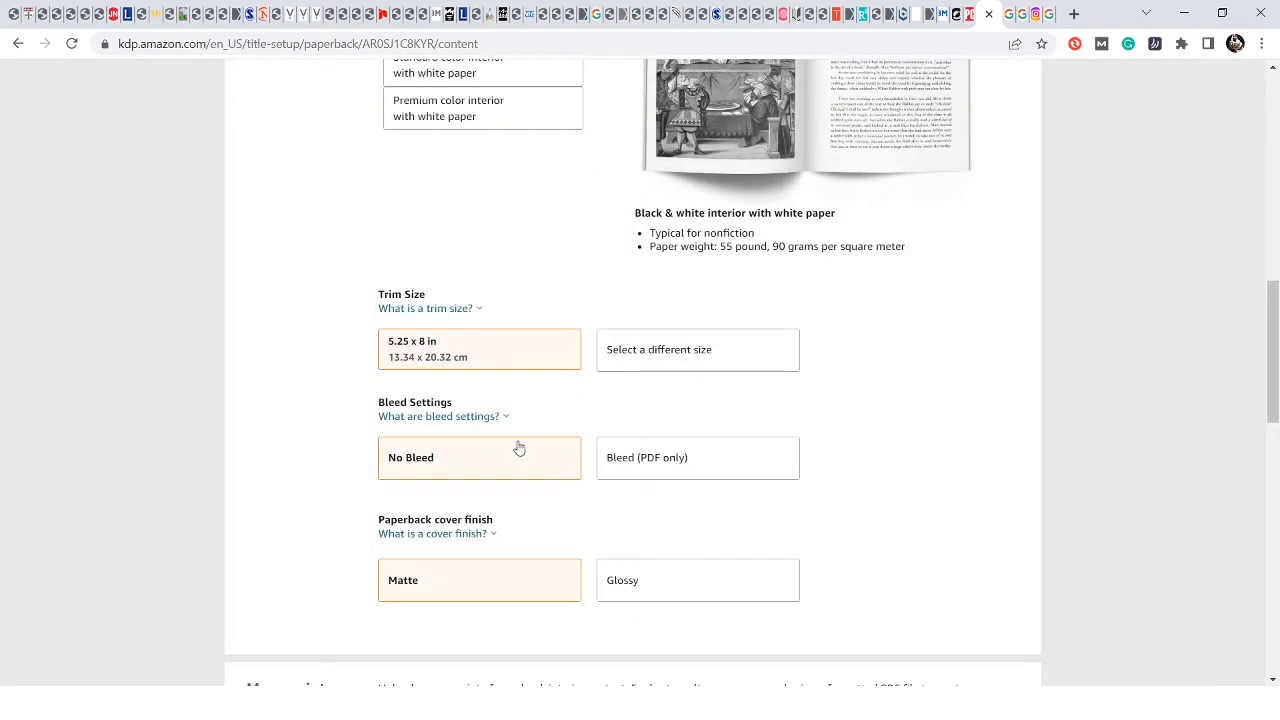
# - Read the explanation of bleed settings, try Bleed (PDF only) and set the option back to No Bleed
pyautogui.click(464, 423)
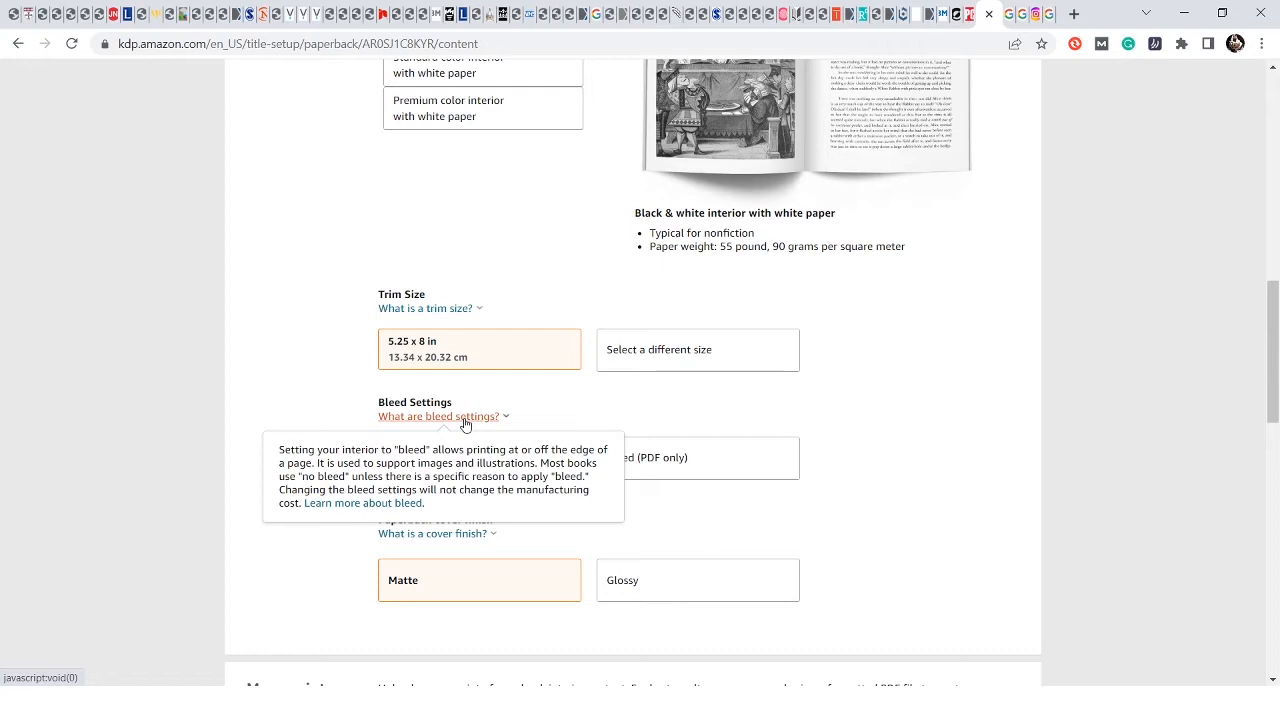
pyautogui.click(633, 402)
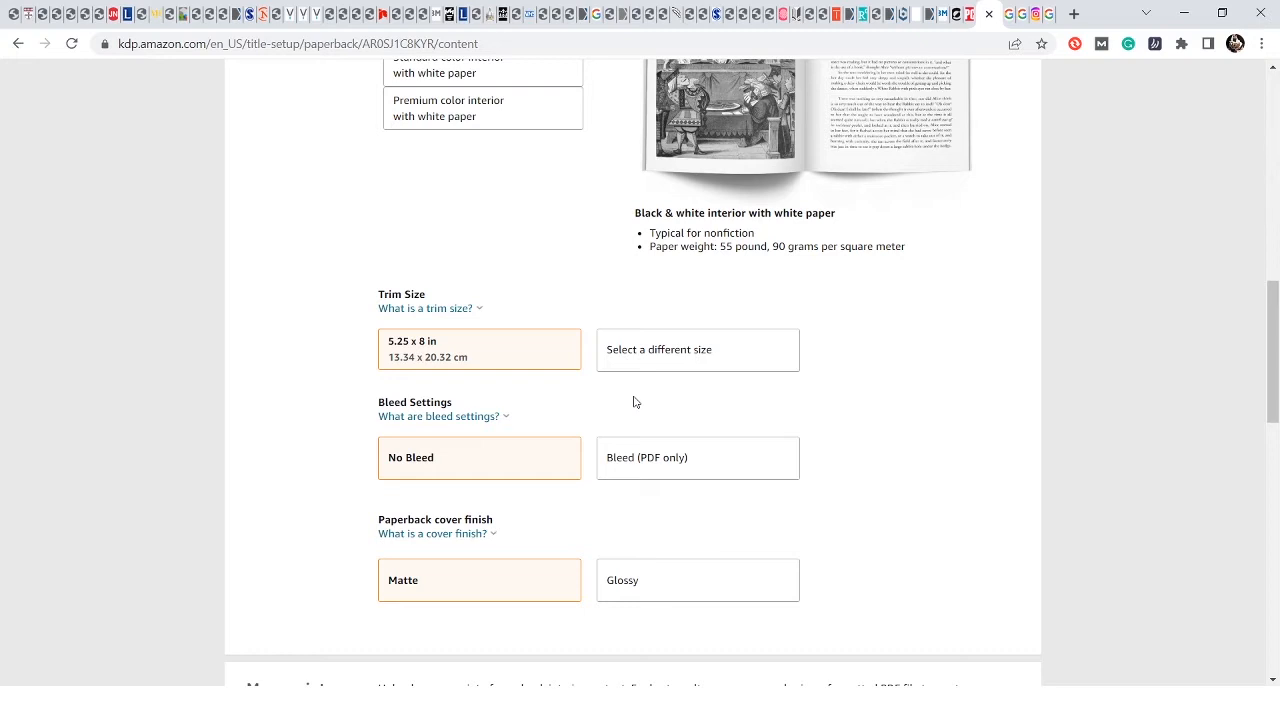
pyautogui.scroll(3, 687, 393)
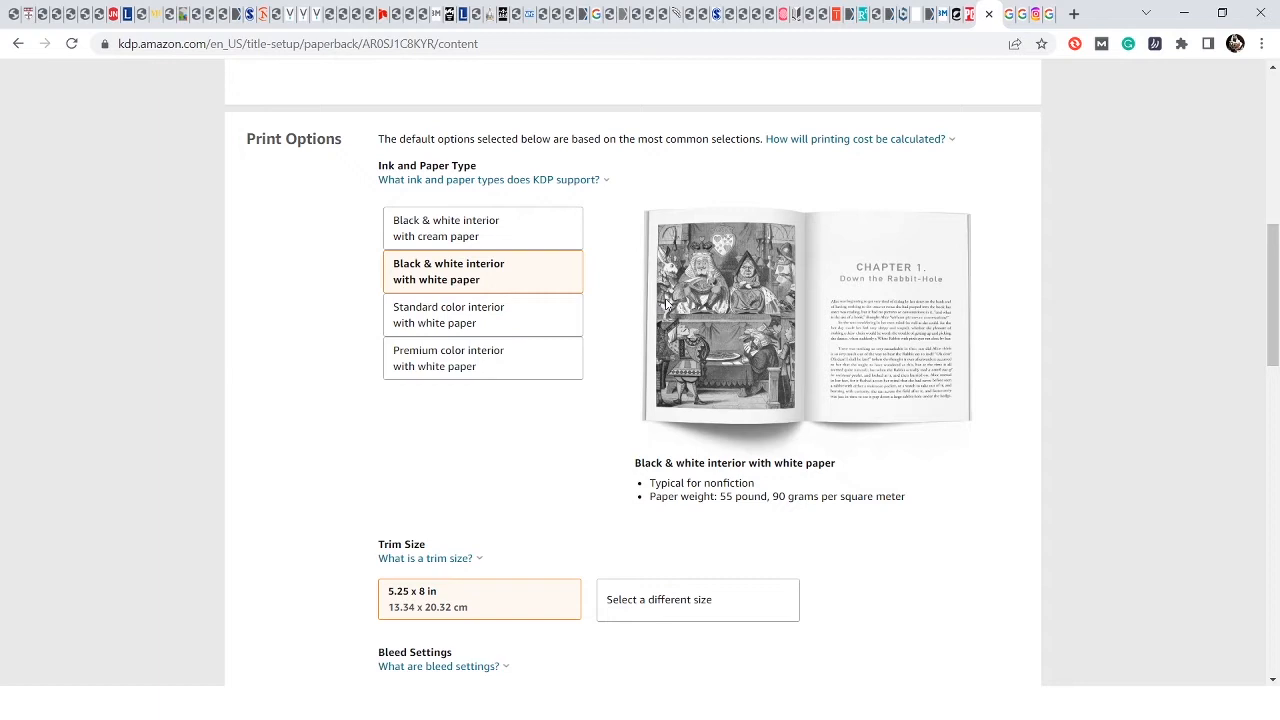
pyautogui.scroll(-3, 722, 340)
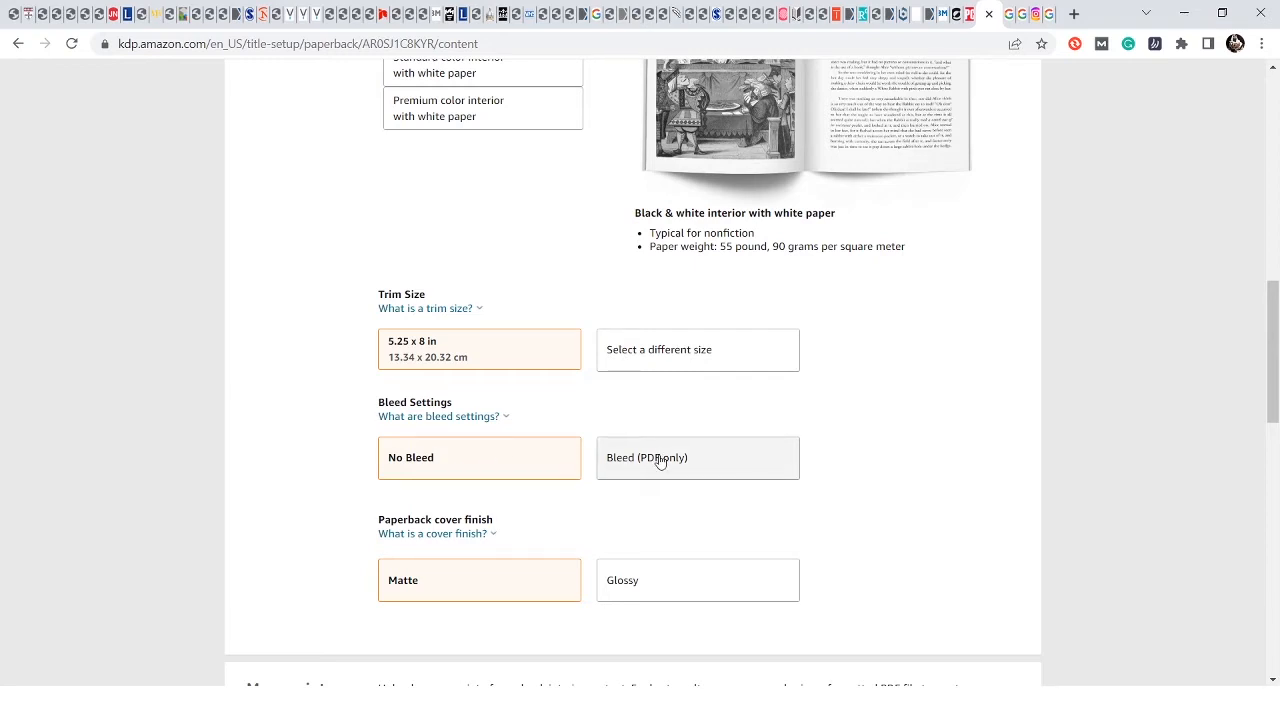
pyautogui.click(715, 457)
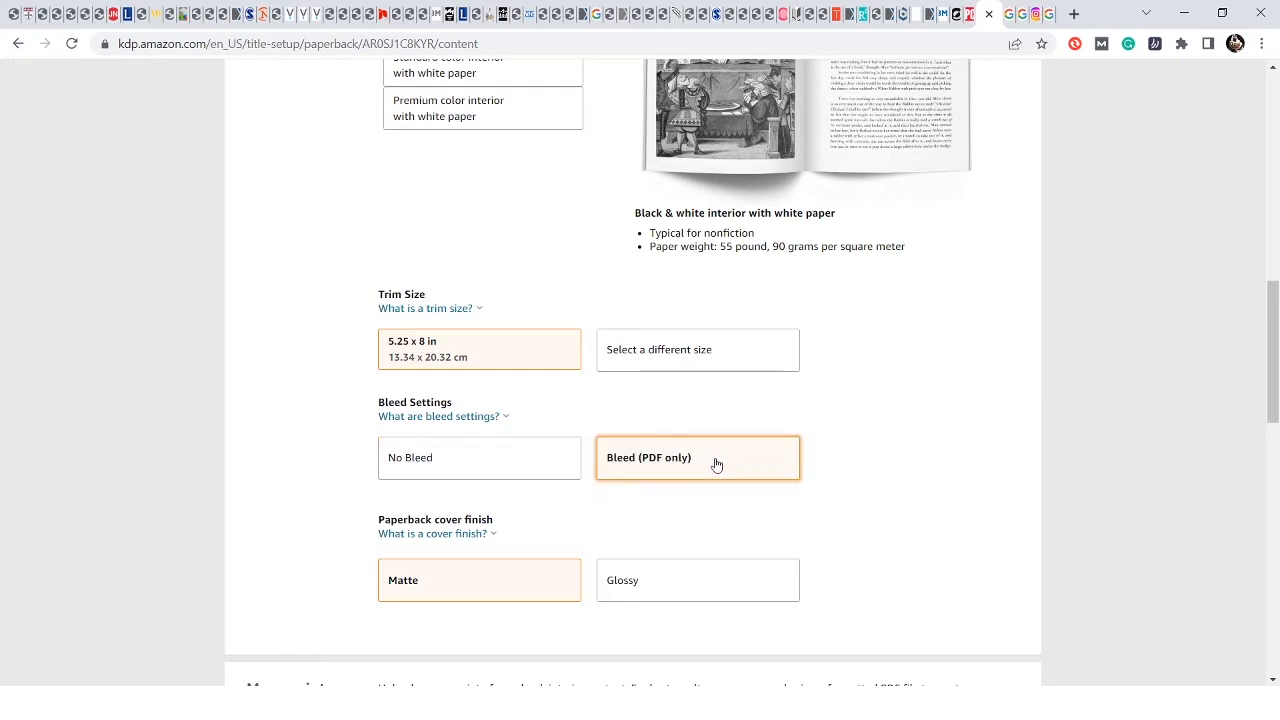
pyautogui.click(506, 463)
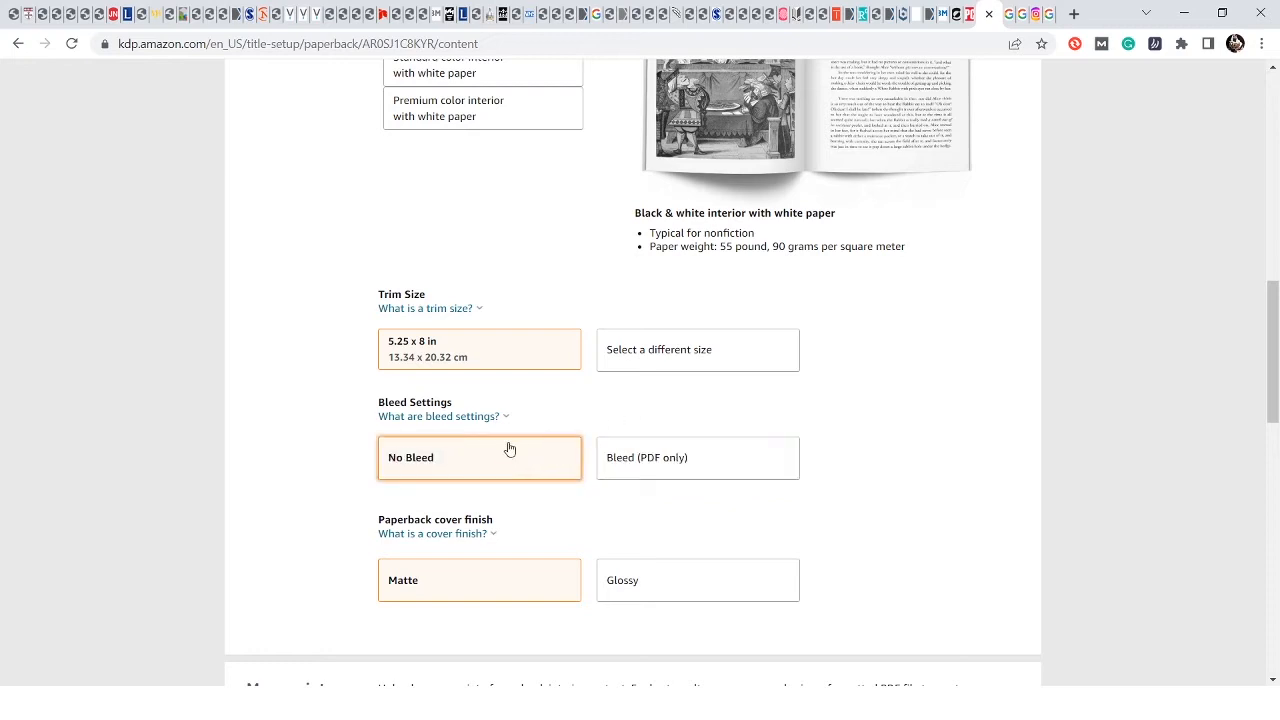
# - Read the cover finish explanation, try Glossy and set the paperback cover finish back to Matte
pyautogui.scroll(-3, 620, 414)
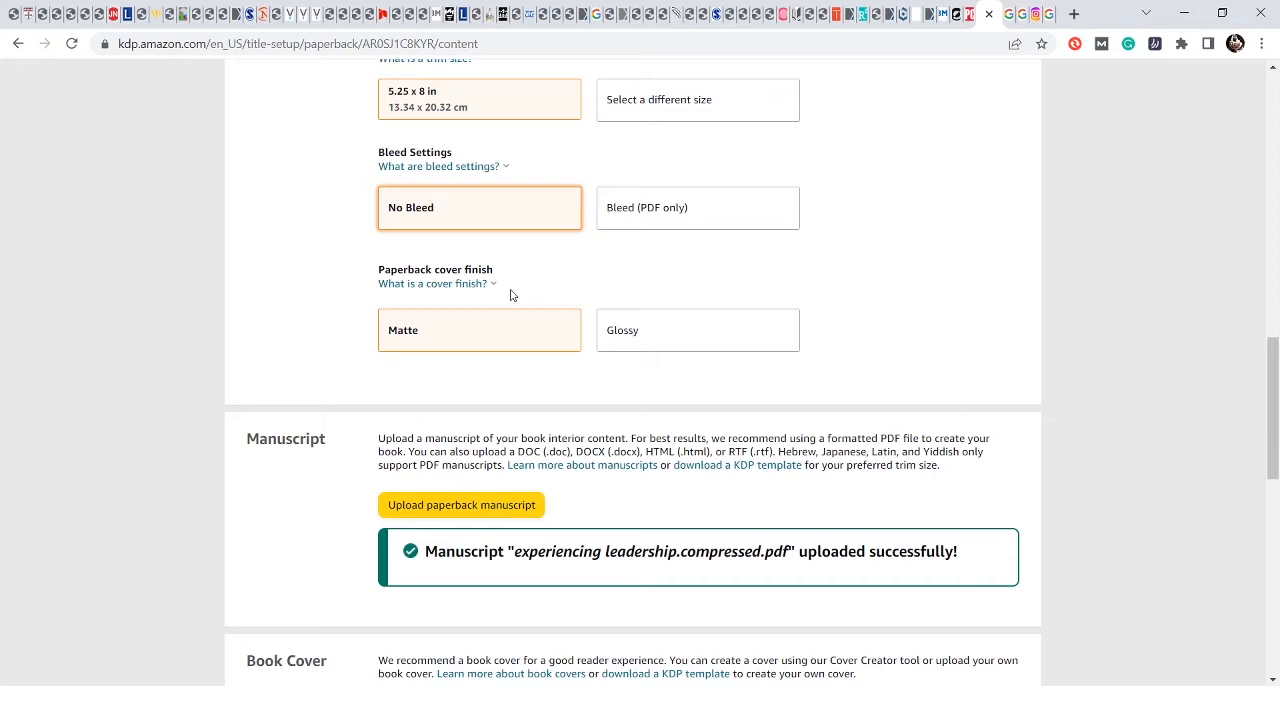
pyautogui.click(441, 286)
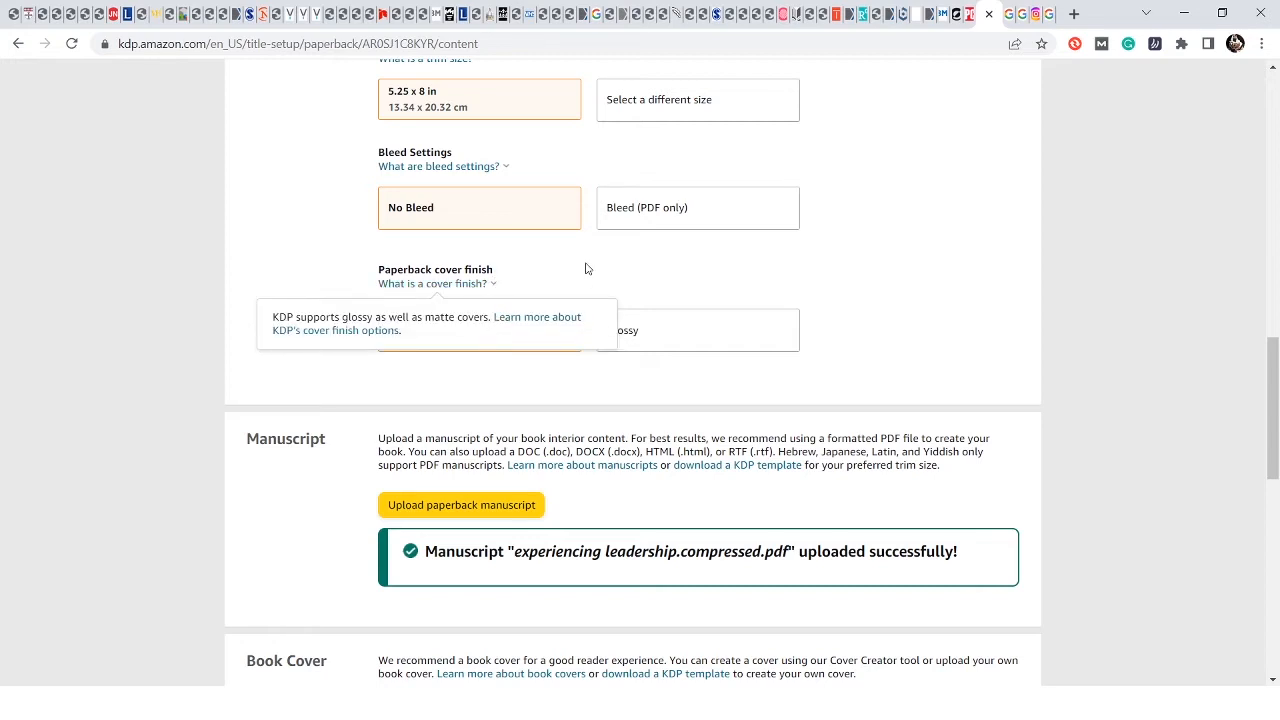
pyautogui.click(541, 338)
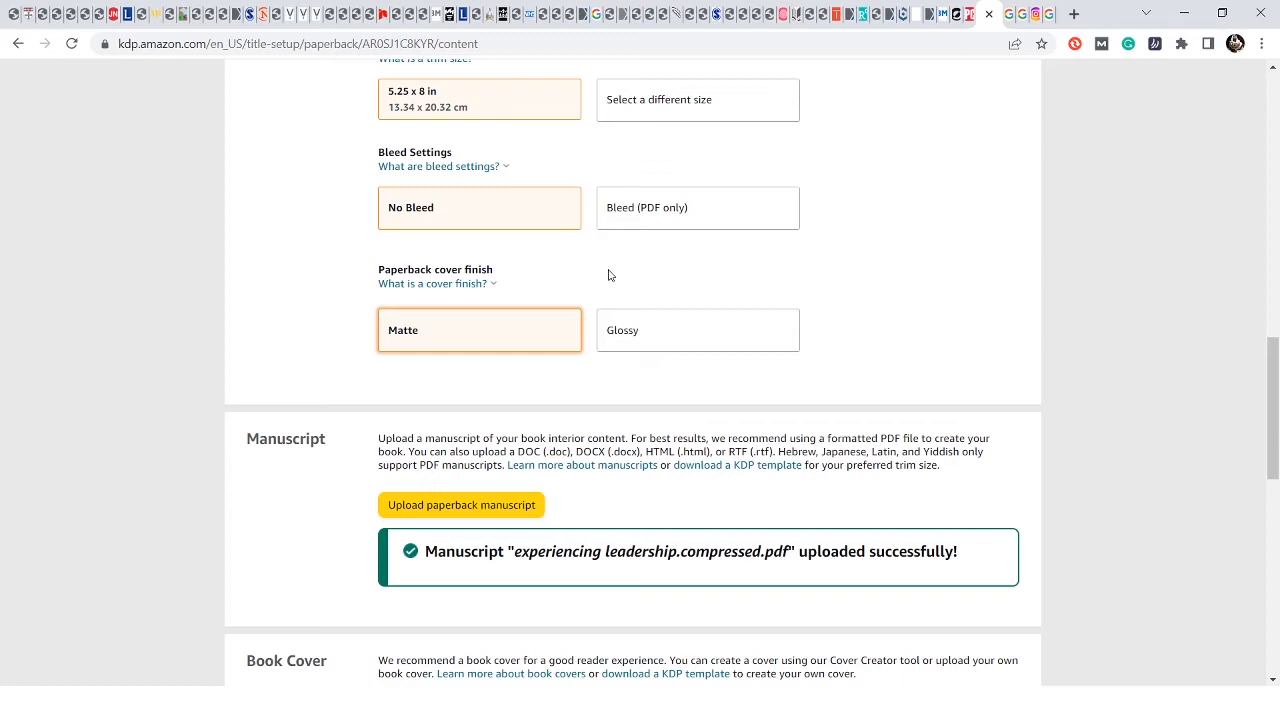
pyautogui.click(692, 331)
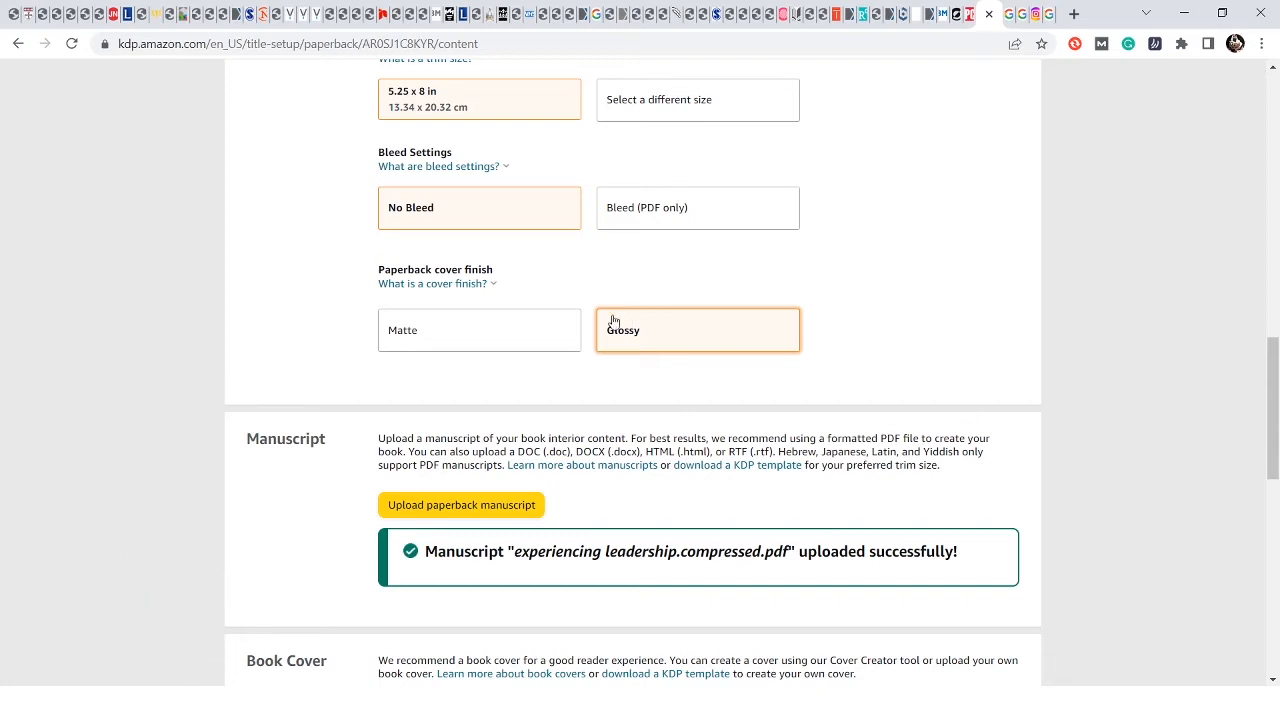
pyautogui.click(520, 330)
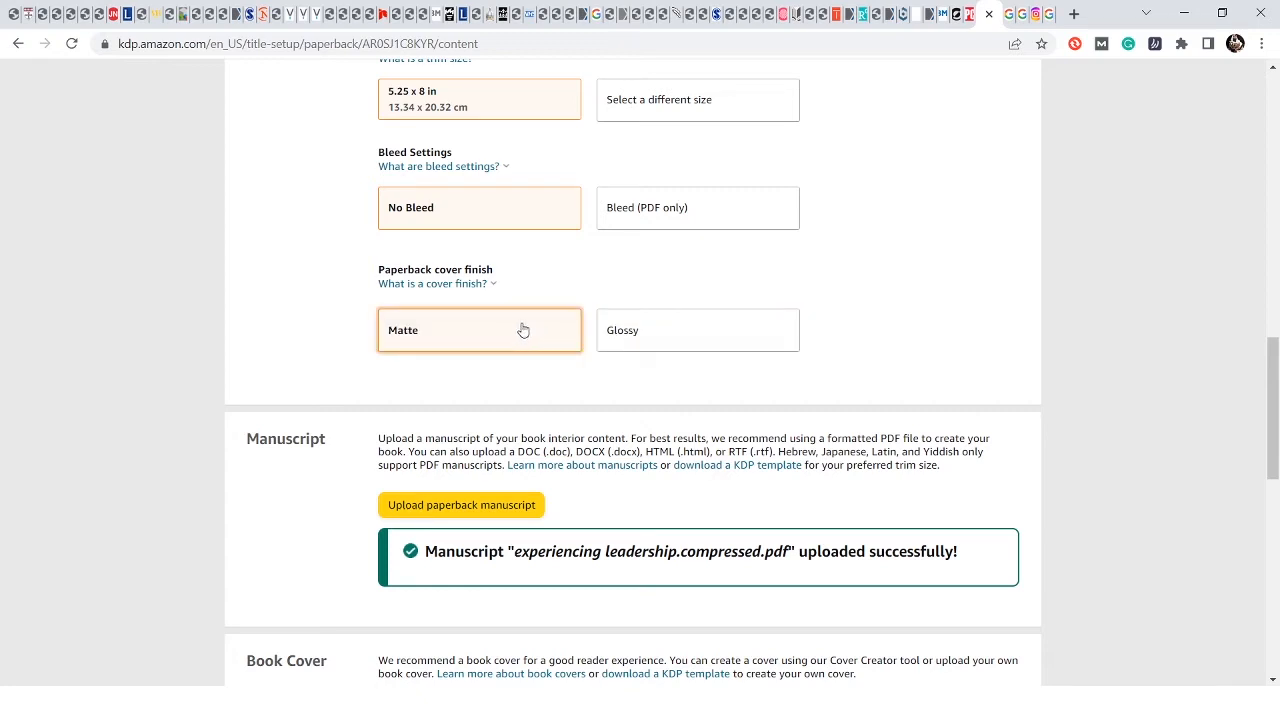
# - Recheck the ink, paper, trim and bleed choices, and compare Glossy once more before reselecting the Matte cover finish
pyautogui.scroll(-2, 823, 282)
pyautogui.scroll(3, 829, 263)
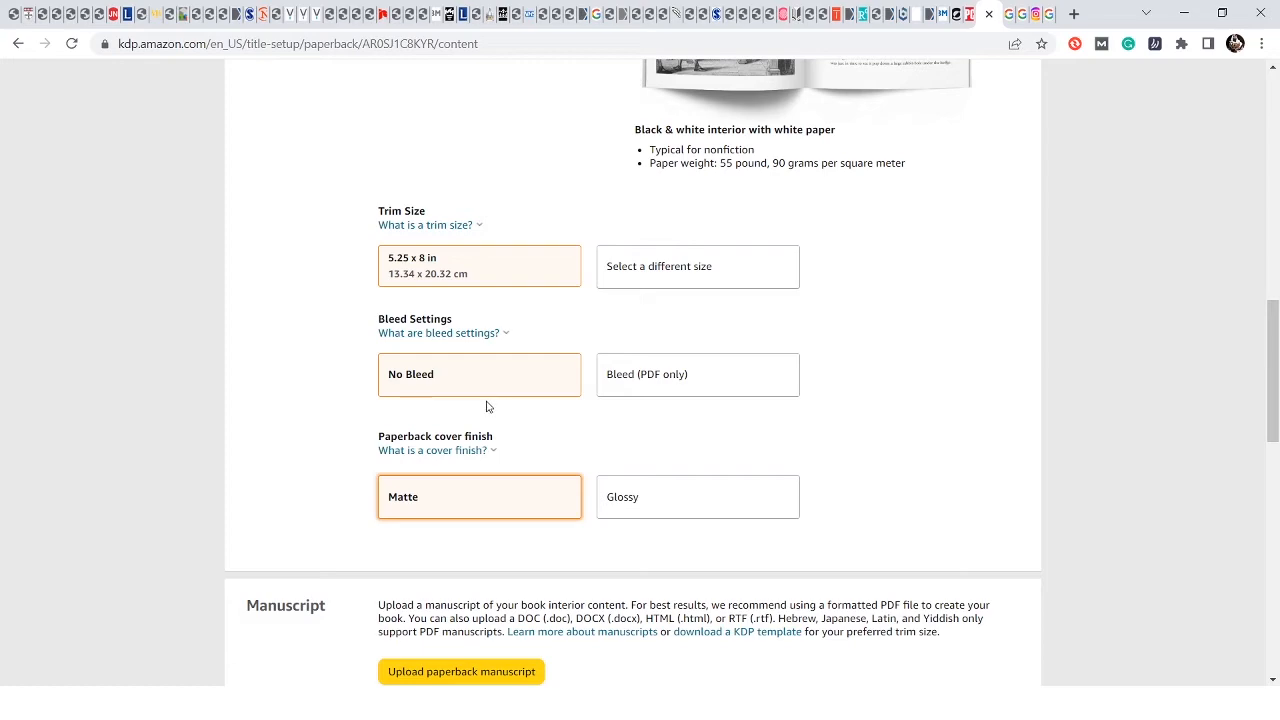
pyautogui.scroll(3, 909, 337)
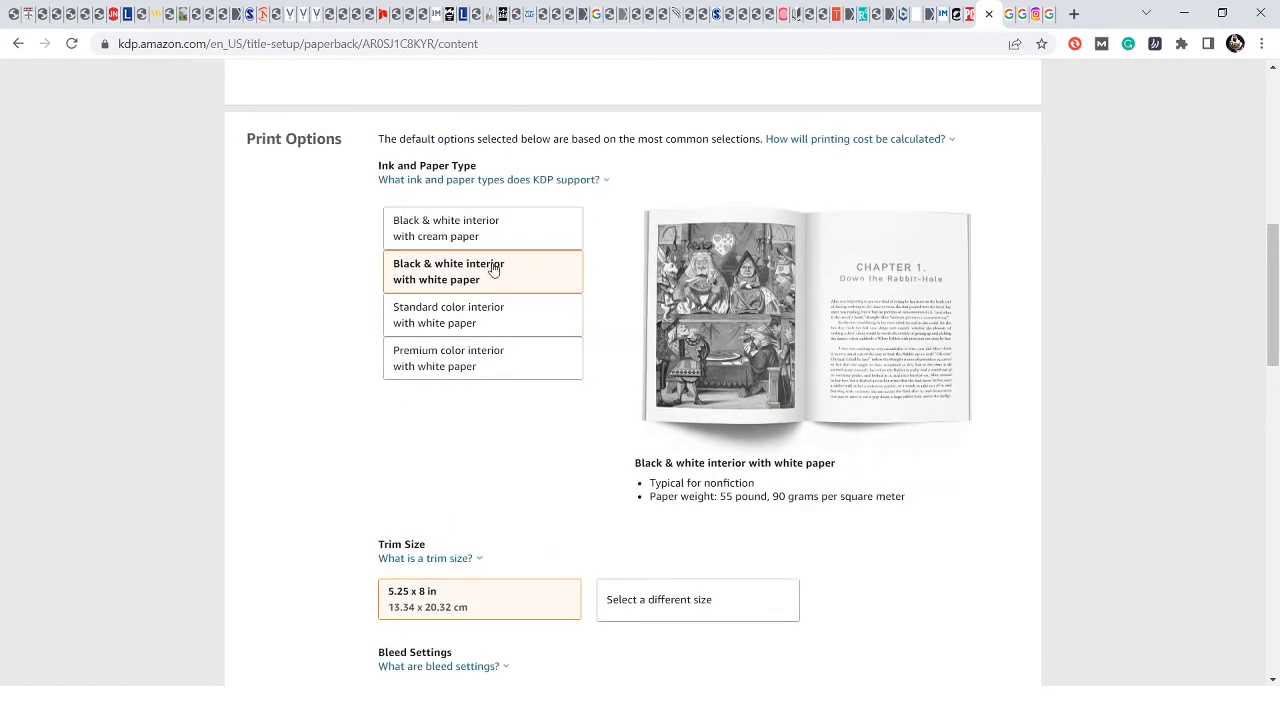
pyautogui.scroll(-4, 775, 440)
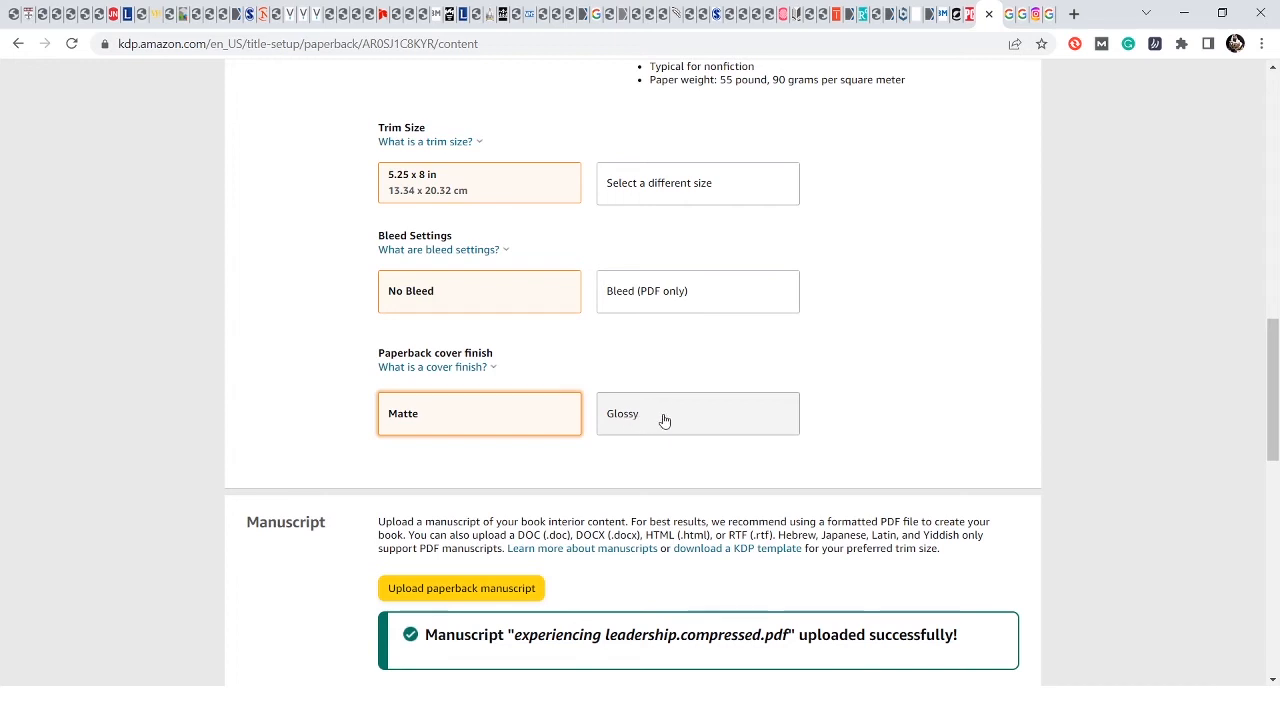
pyautogui.click(664, 420)
pyautogui.click(507, 421)
# - Upload the Word file "experiencing leadership edited" from the Documents folder as the paperback manuscript and go to the Book Preview section
pyautogui.scroll(-3, 846, 406)
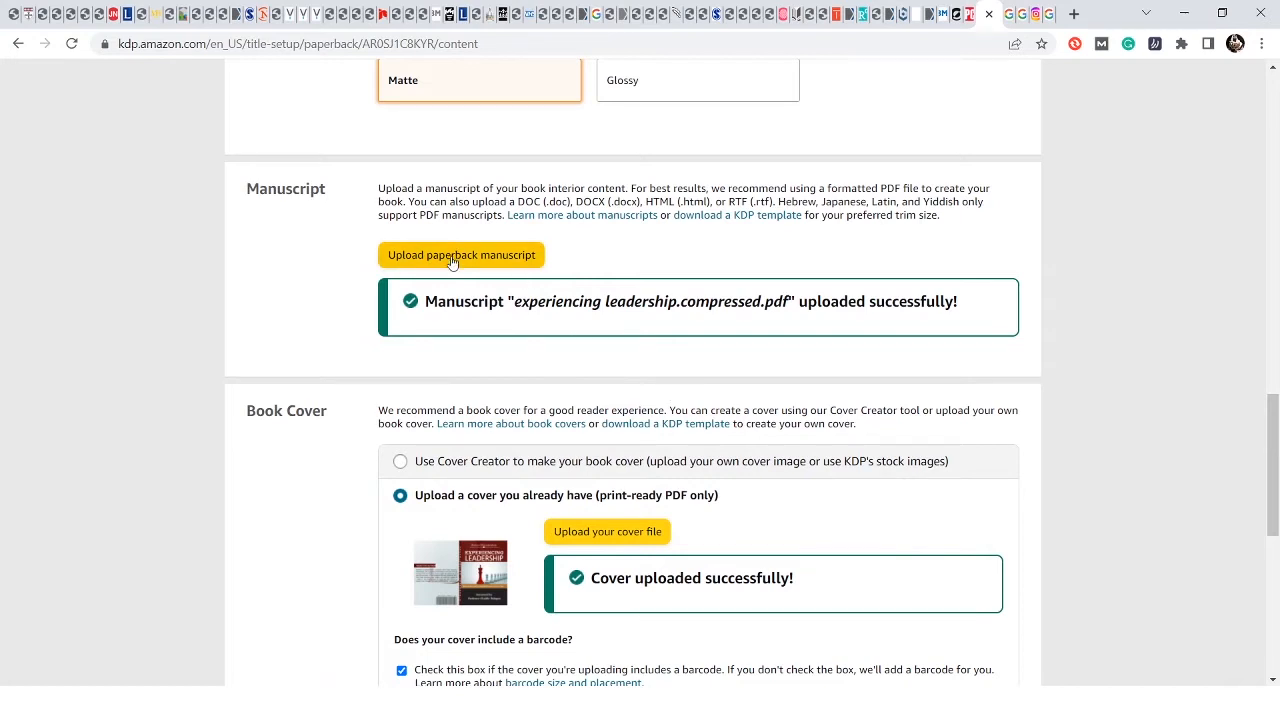
pyautogui.scroll(-1, 875, 460)
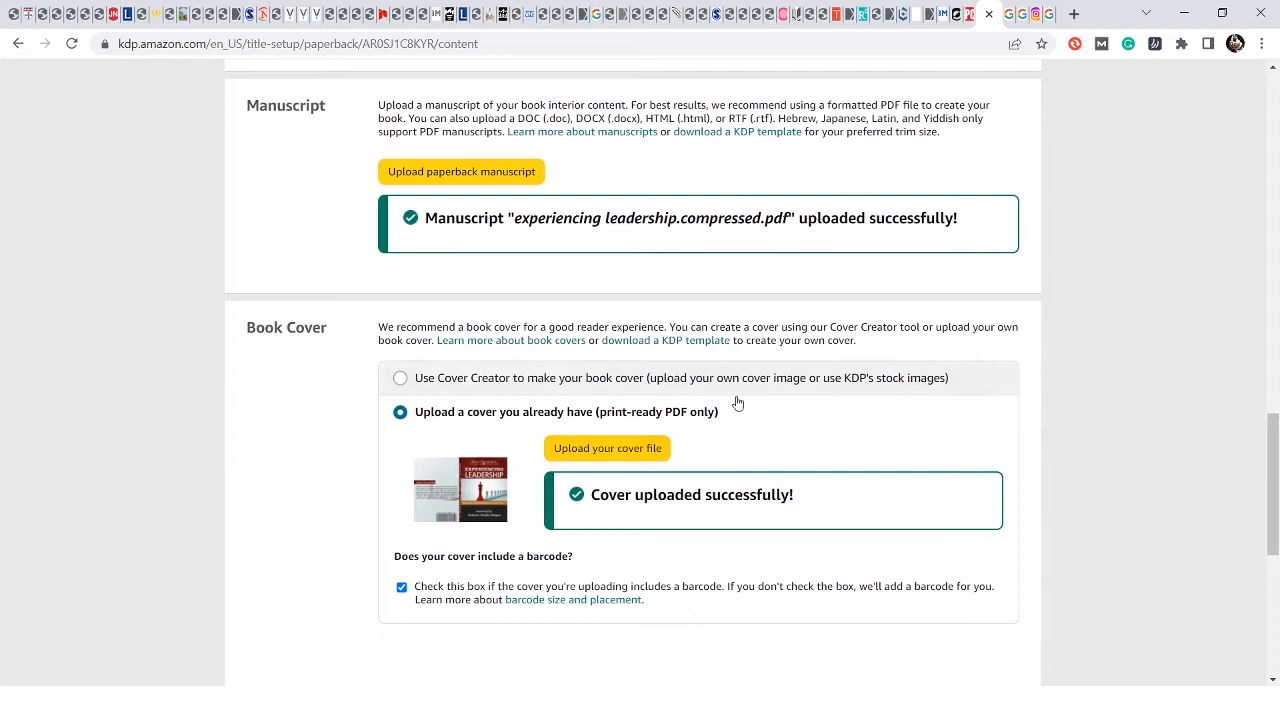
pyautogui.click(449, 174)
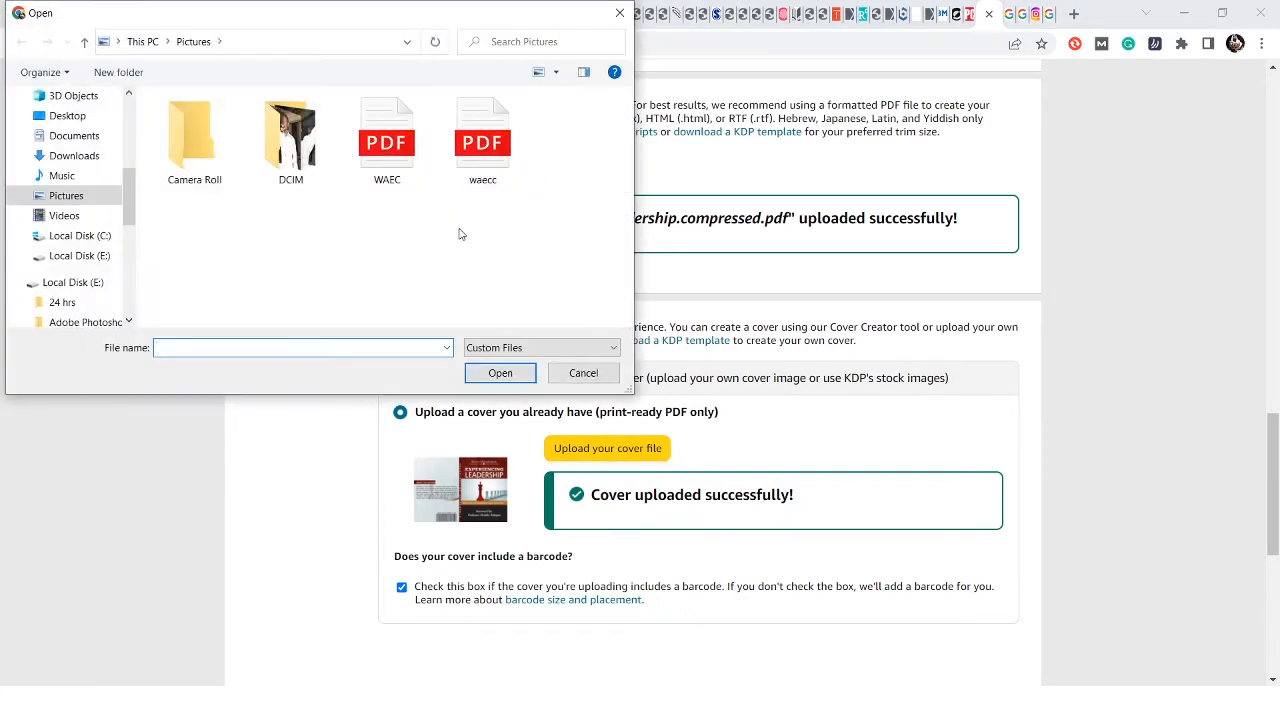
pyautogui.click(72, 138)
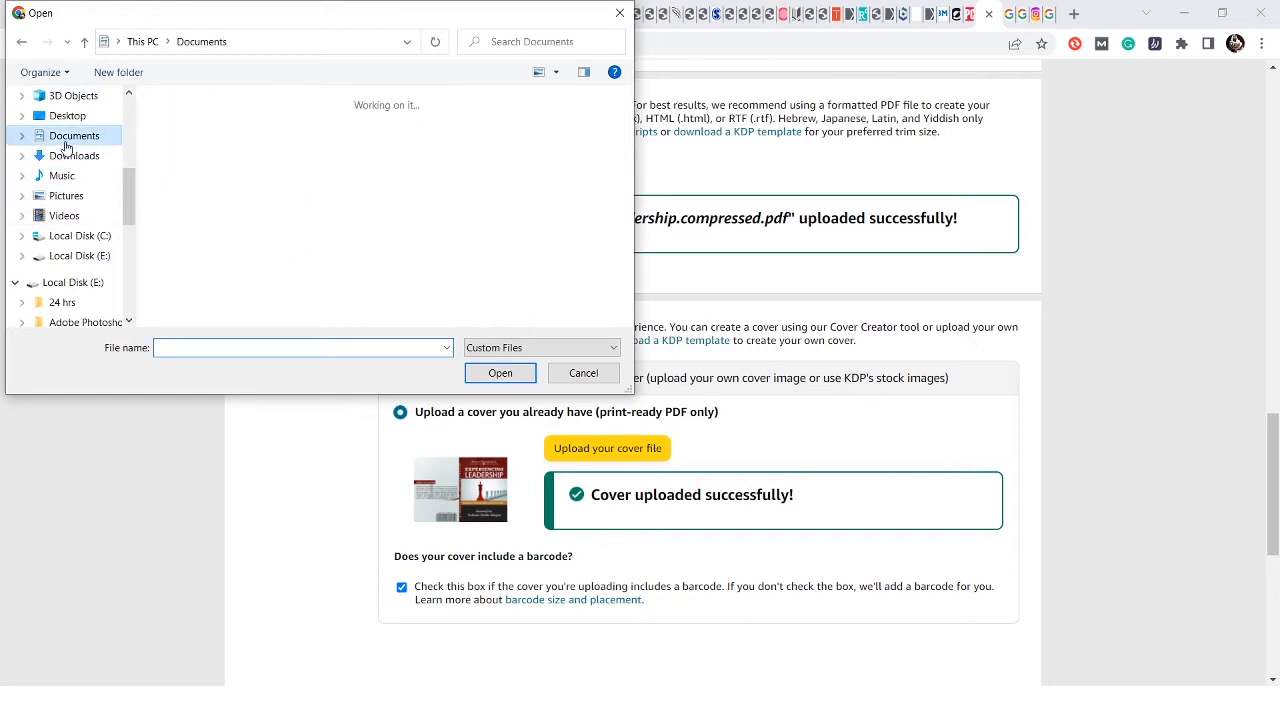
pyautogui.scroll(1, 129, 199)
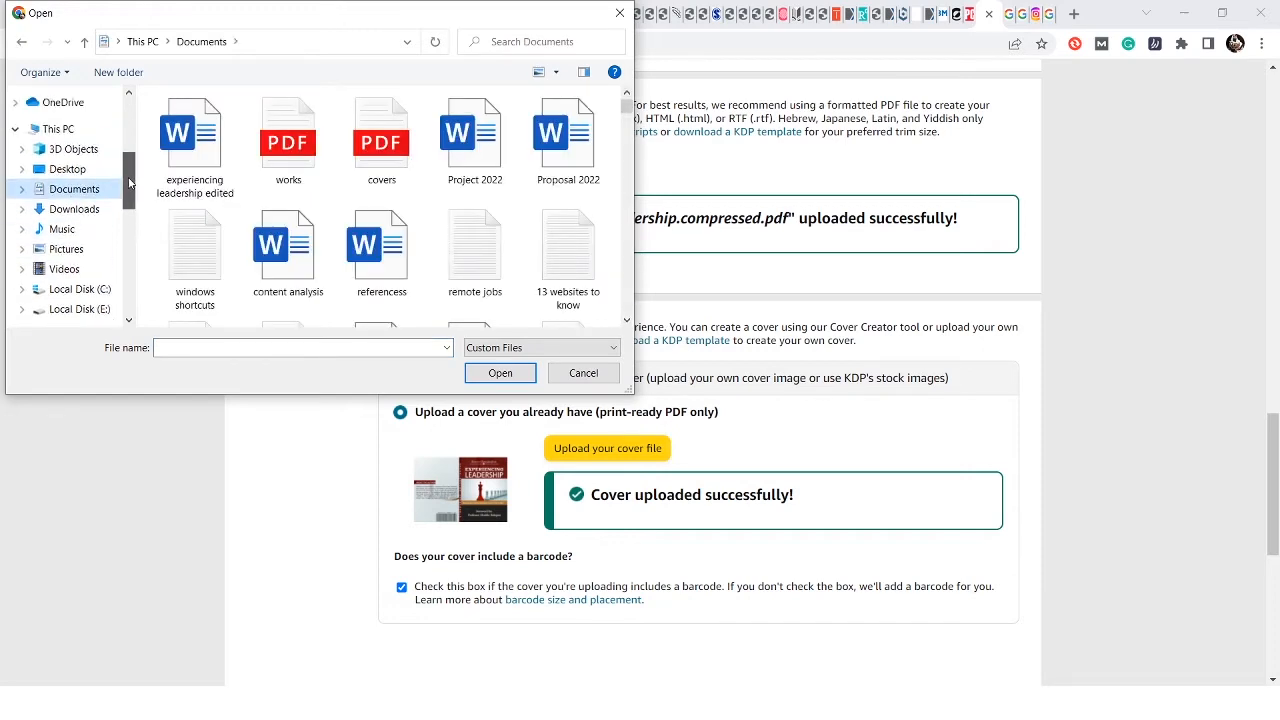
pyautogui.click(204, 140)
pyautogui.doubleClick(204, 140)
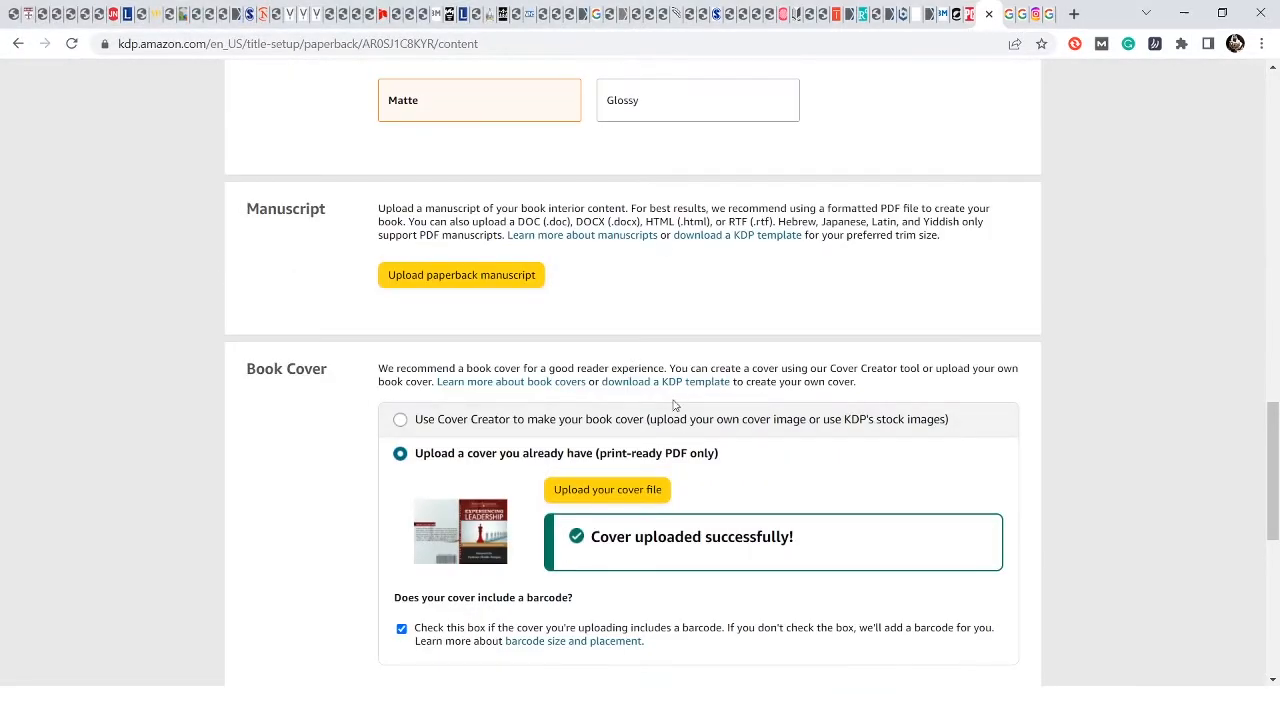
pyautogui.scroll(-2, 614, 309)
pyautogui.scroll(-3, 648, 358)
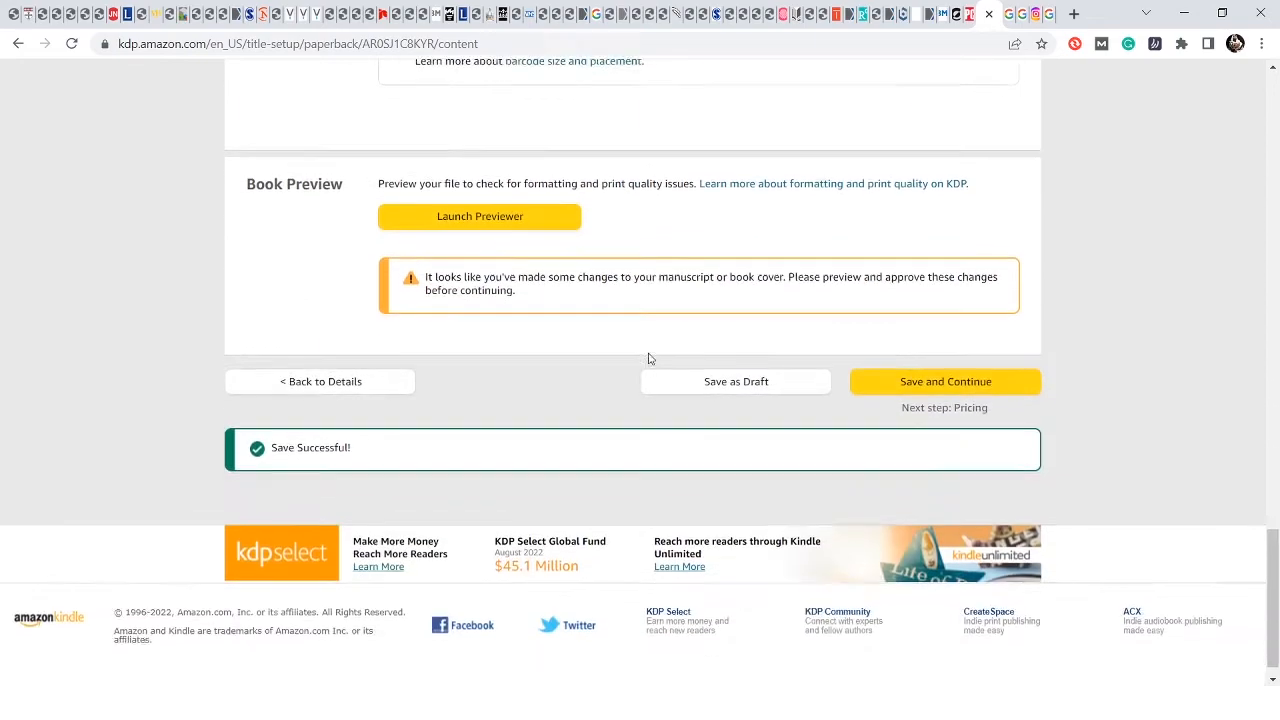
# - Recheck the bleed and cover finish choices and upload "experiencing leadership edited.docx" in the Manuscript section
pyautogui.scroll(6, 574, 274)
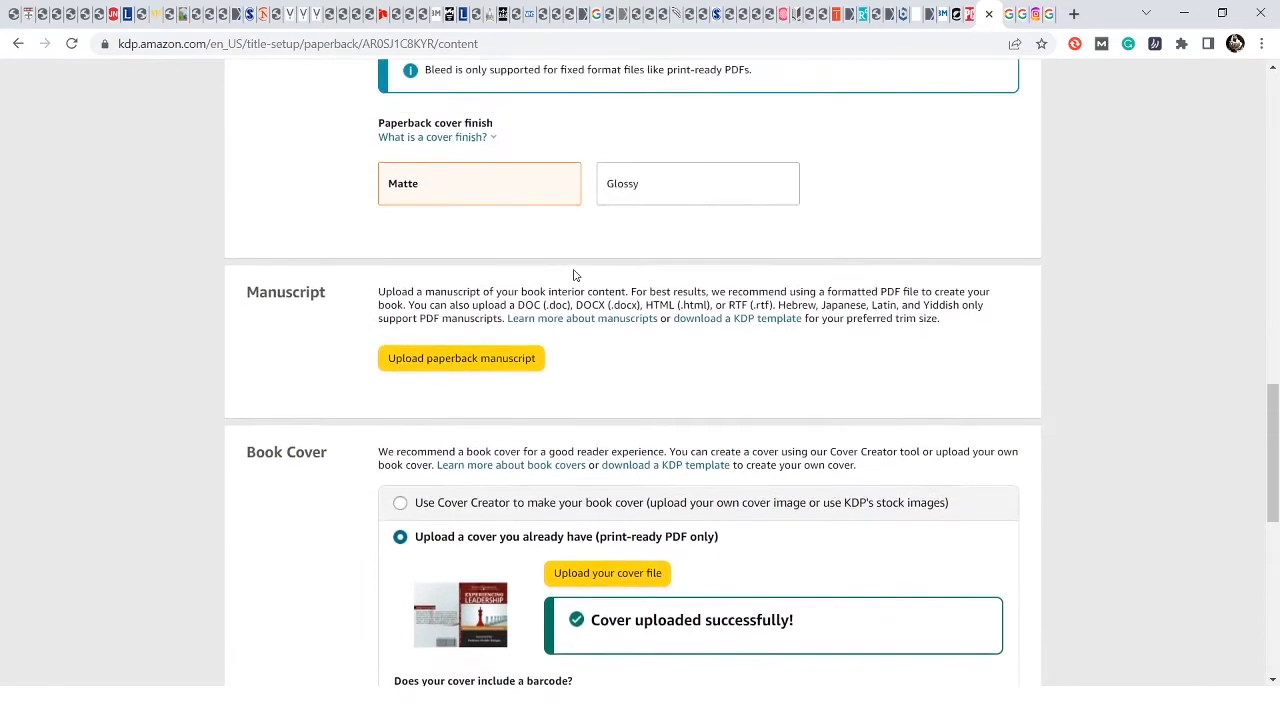
pyautogui.scroll(2, 574, 274)
pyautogui.scroll(-3, 574, 274)
pyautogui.scroll(3, 574, 274)
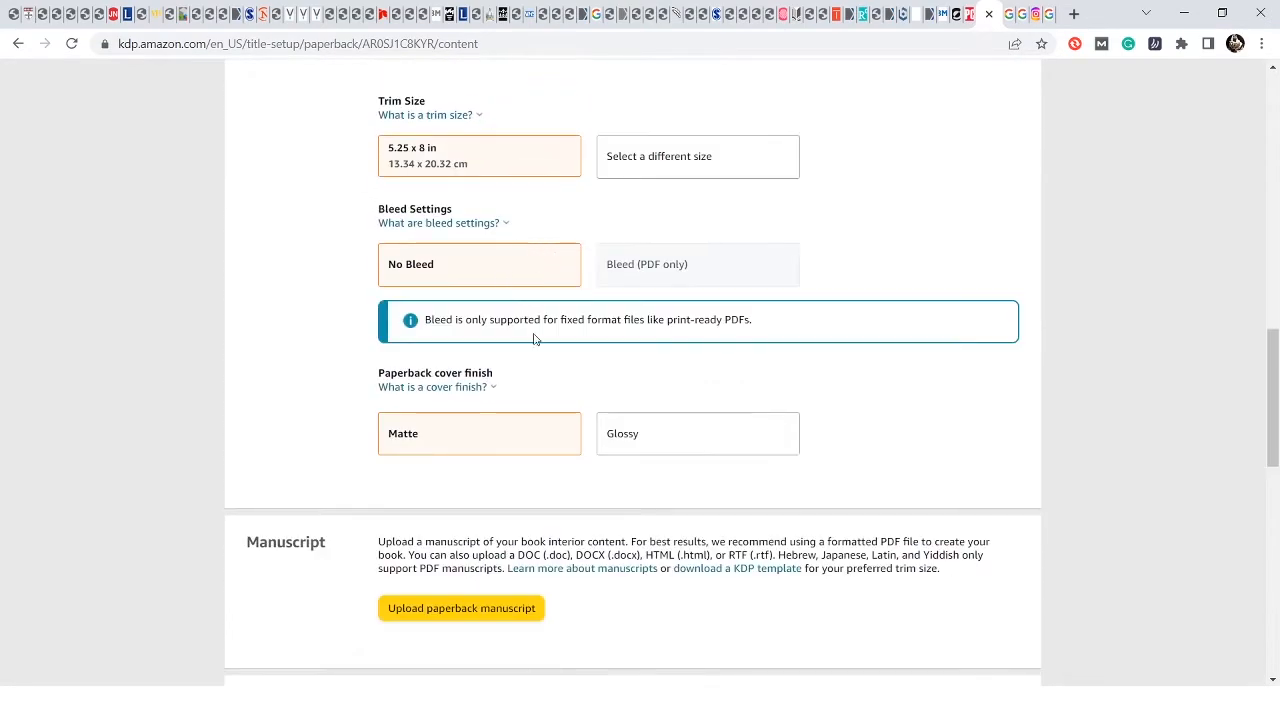
pyautogui.scroll(-3, 550, 344)
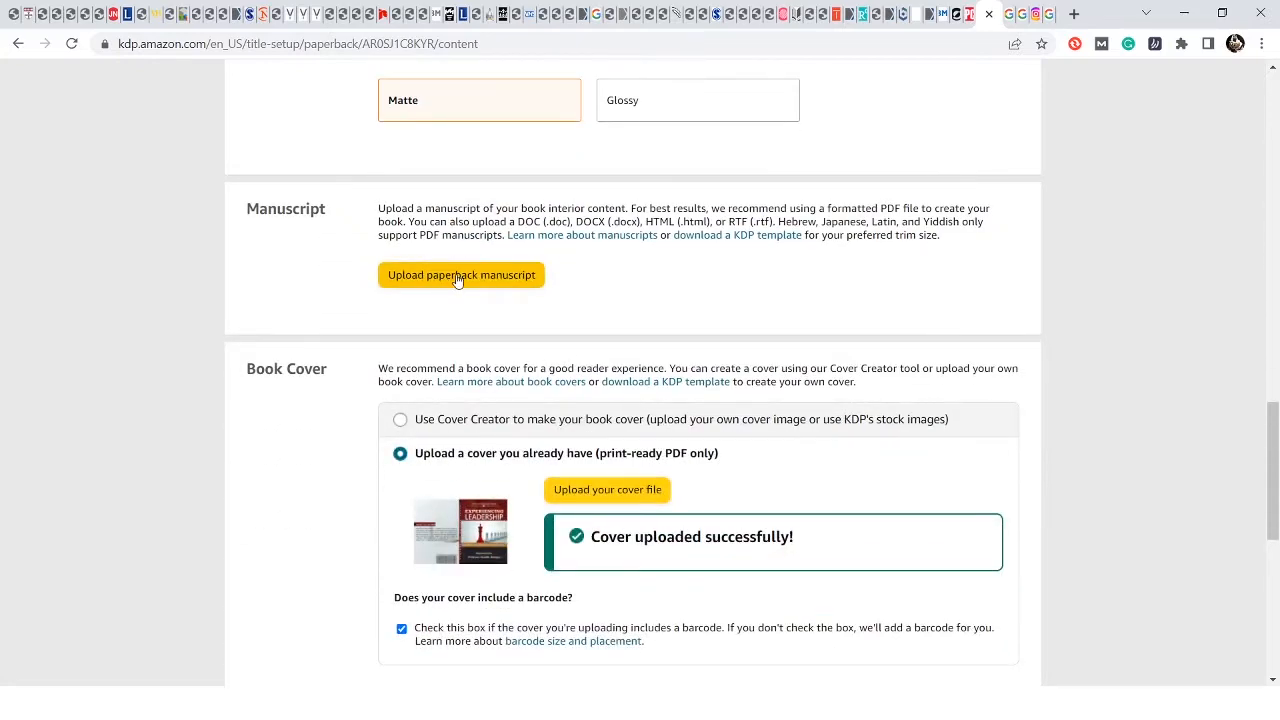
pyautogui.click(459, 277)
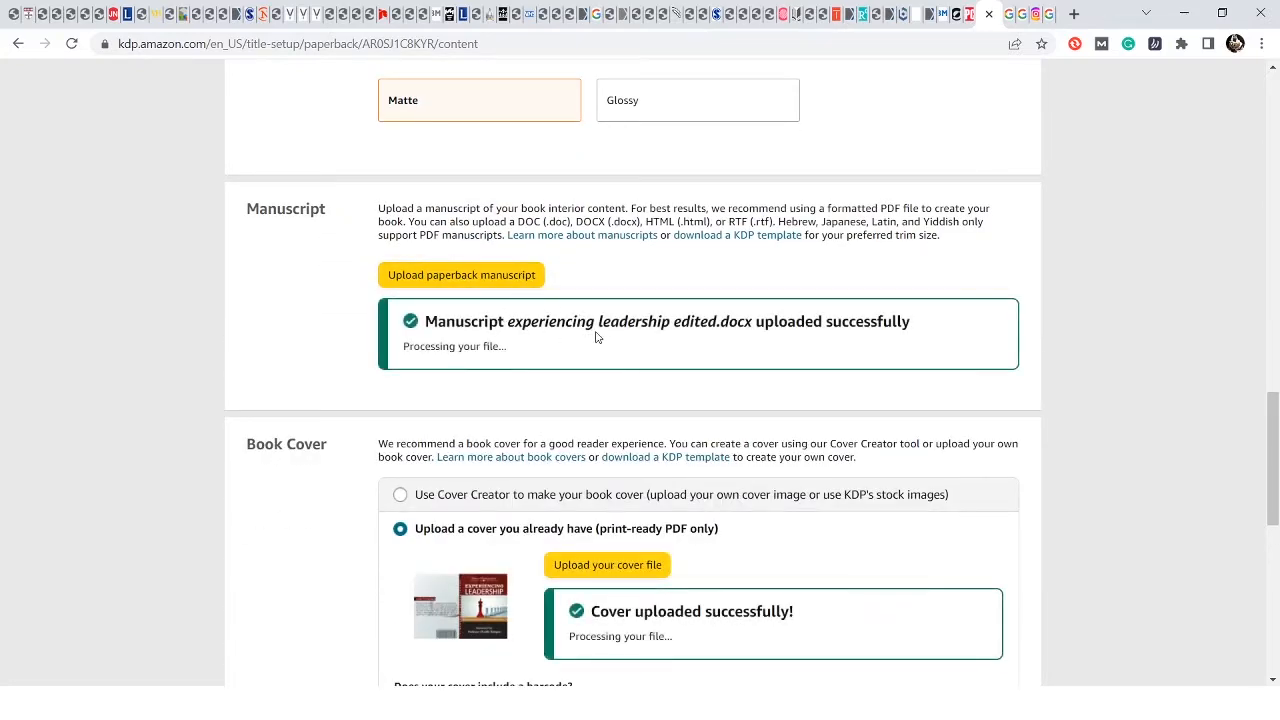
# - Try the Cover Creator option for the book cover and switch back to uploading an existing print-ready PDF cover
pyautogui.scroll(-2, 609, 338)
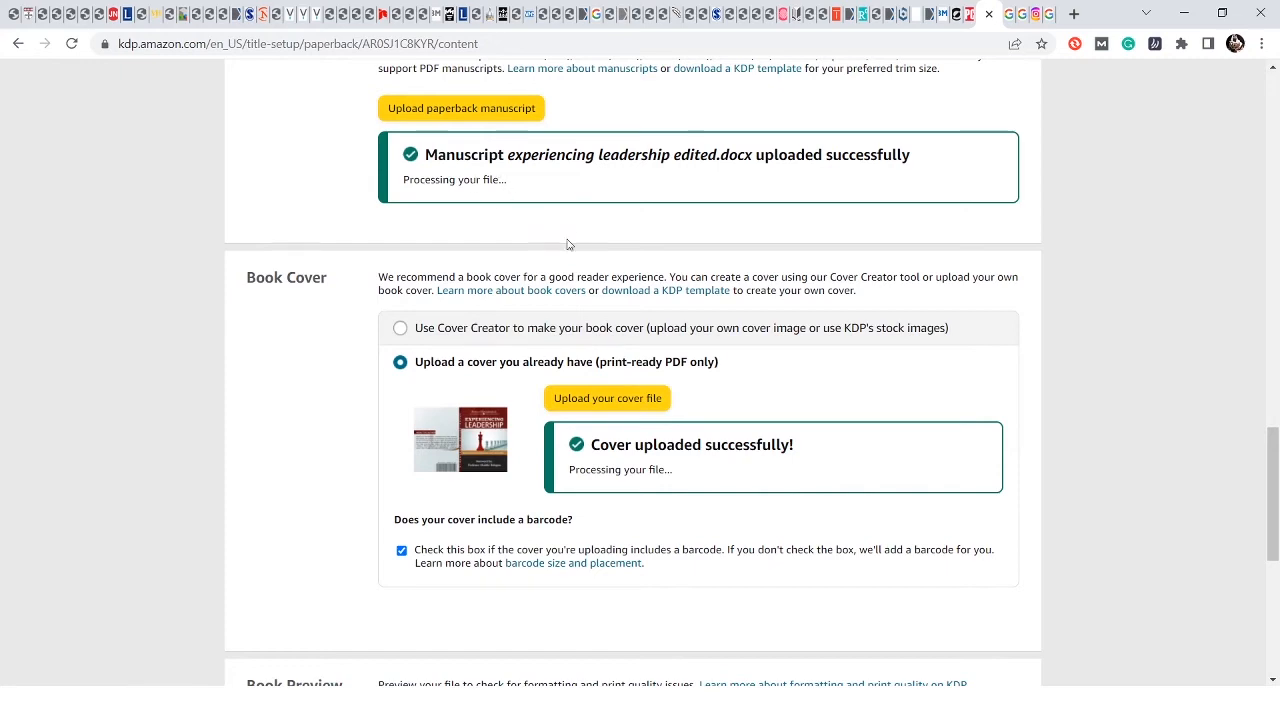
pyautogui.scroll(-2, 600, 240)
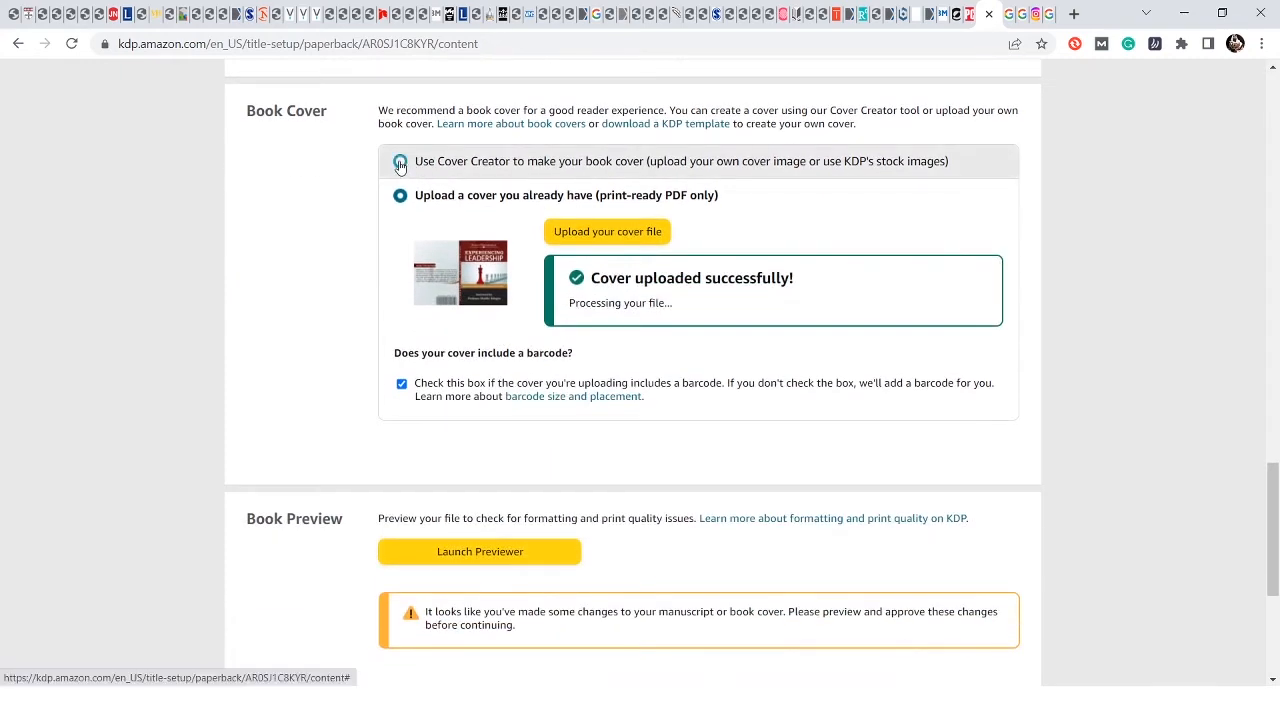
pyautogui.click(400, 163)
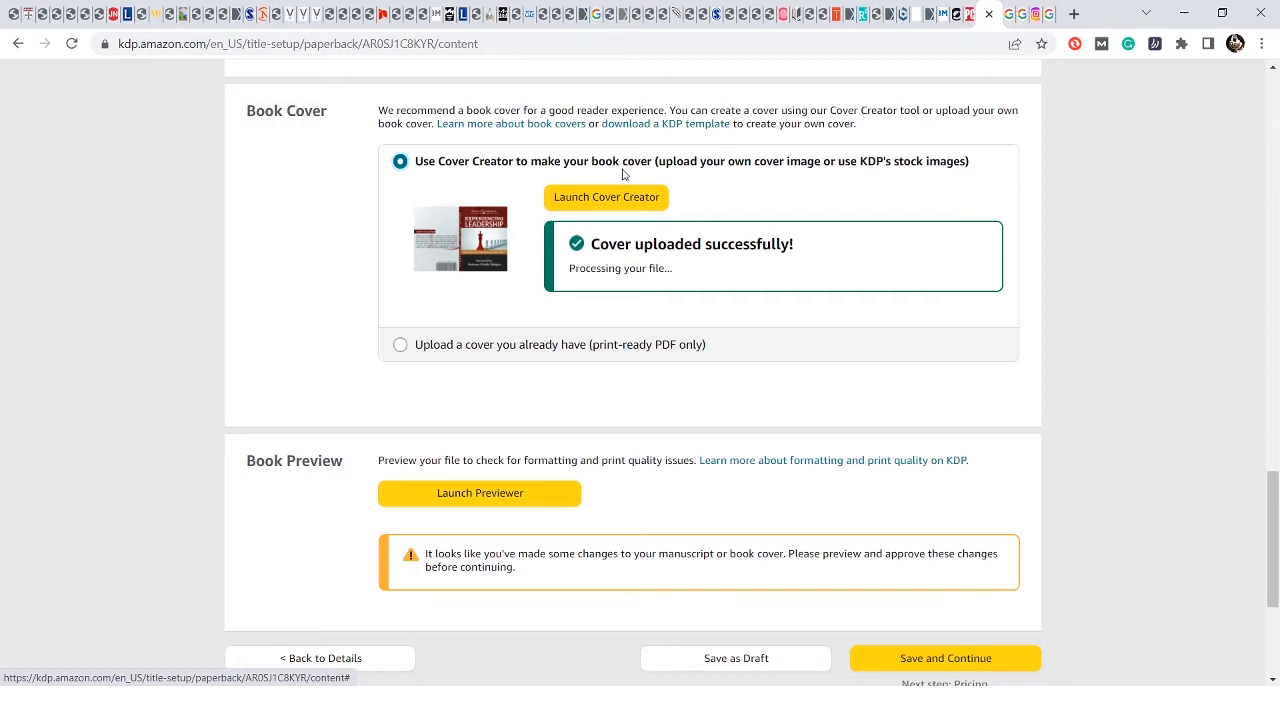
pyautogui.click(401, 346)
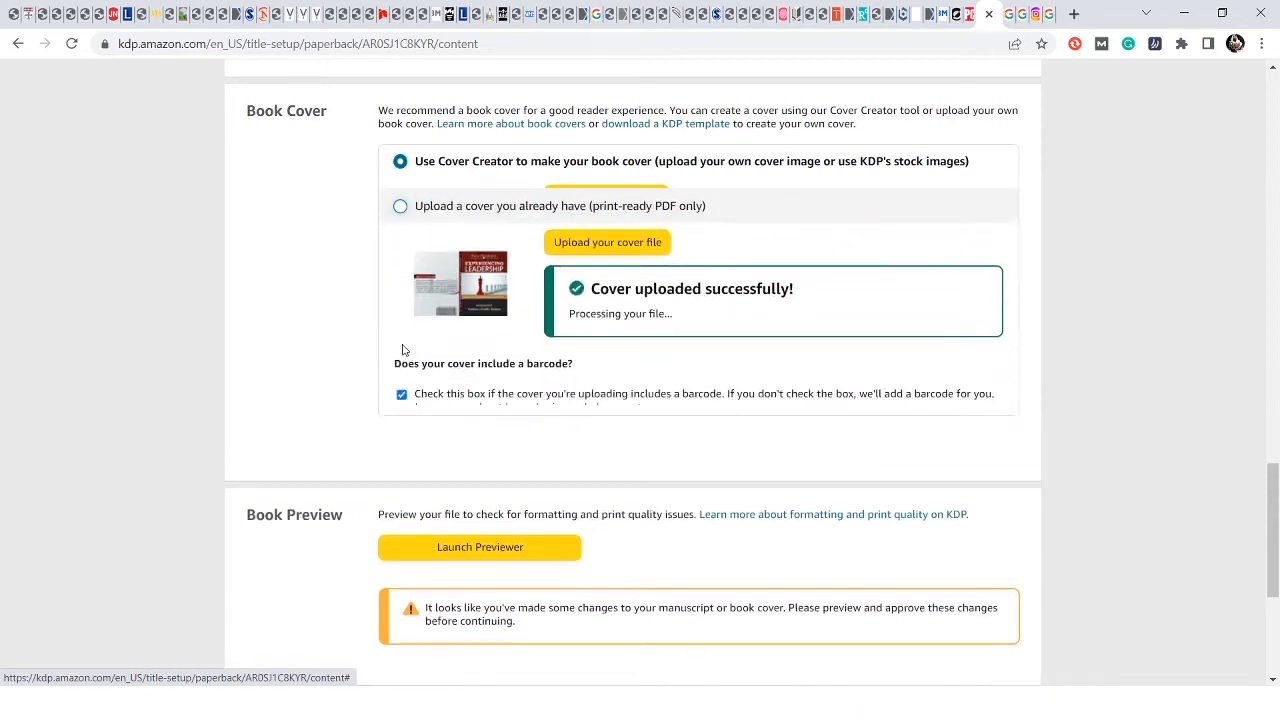
# - Upload the PDF file "works" from the Documents folder as the paperback's print-ready cover
pyautogui.click(600, 238)
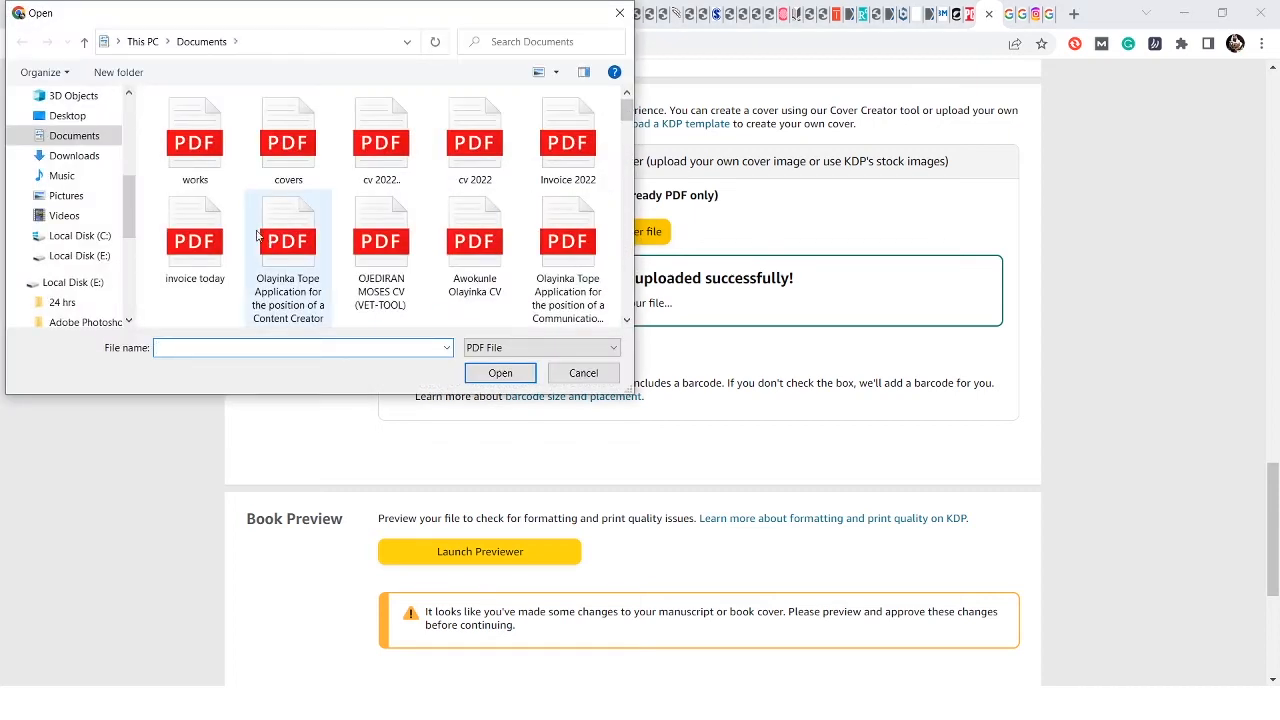
pyautogui.click(76, 140)
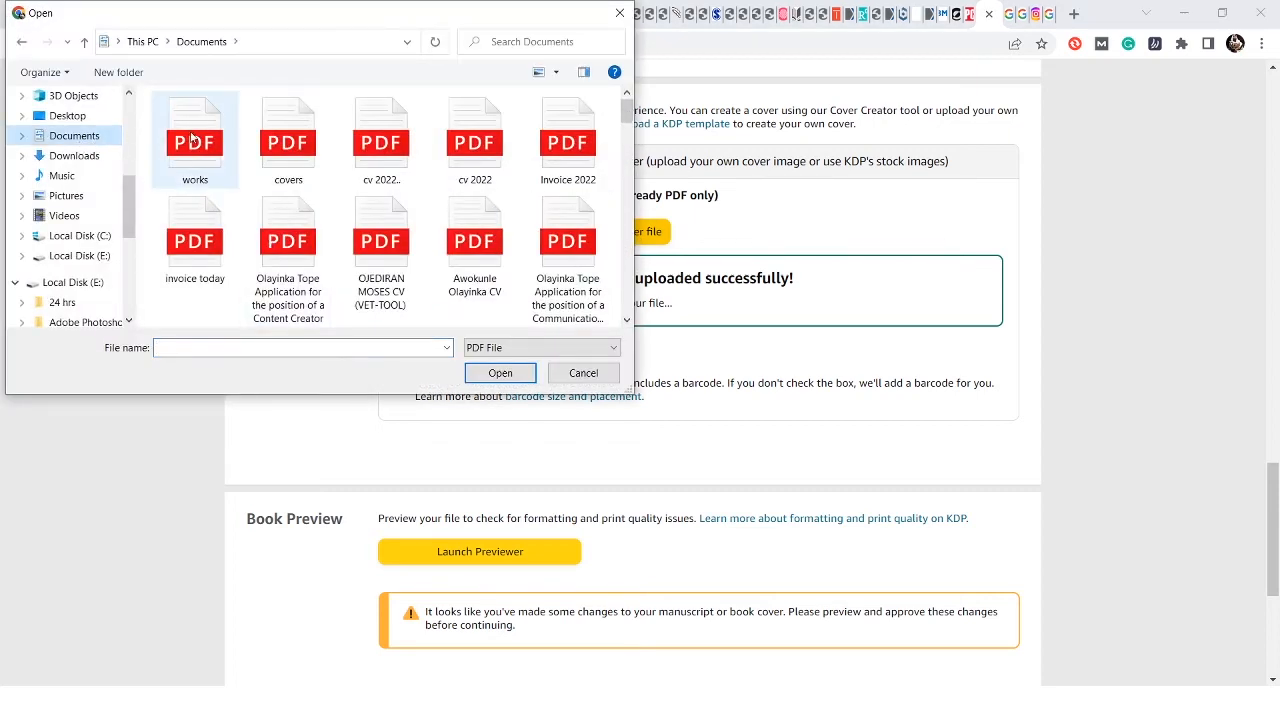
pyautogui.click(193, 138)
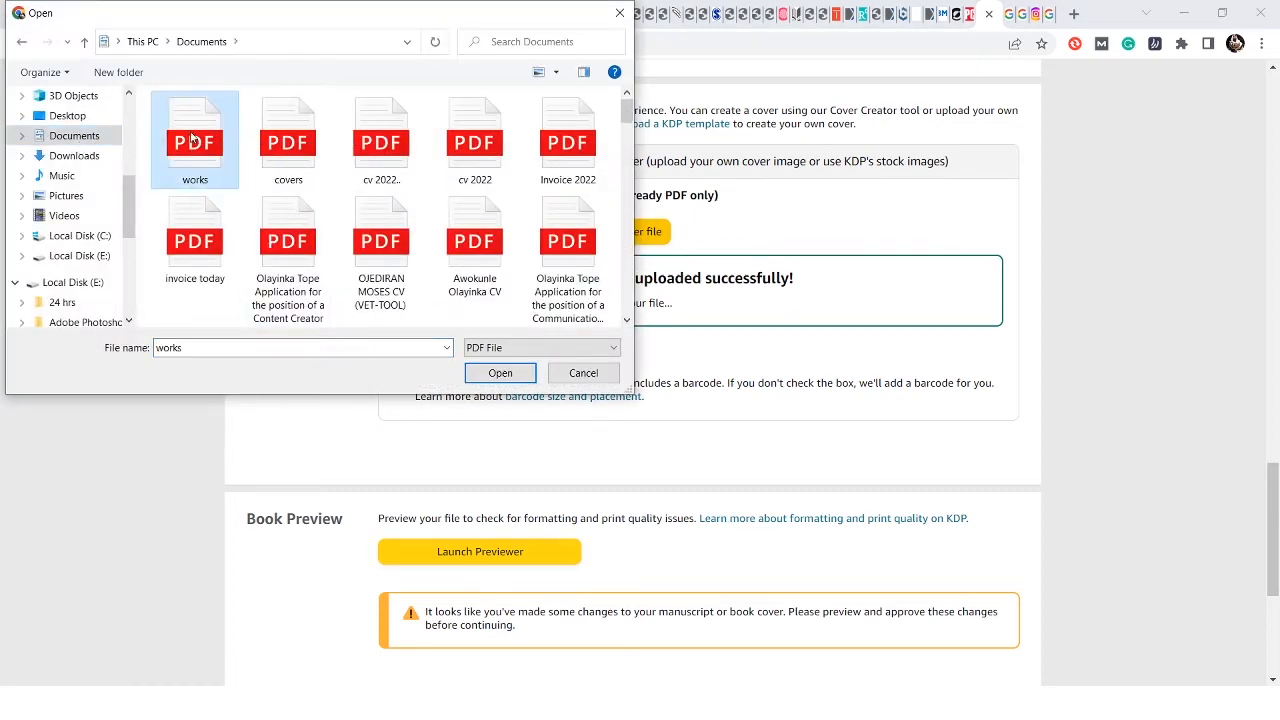
pyautogui.click(481, 373)
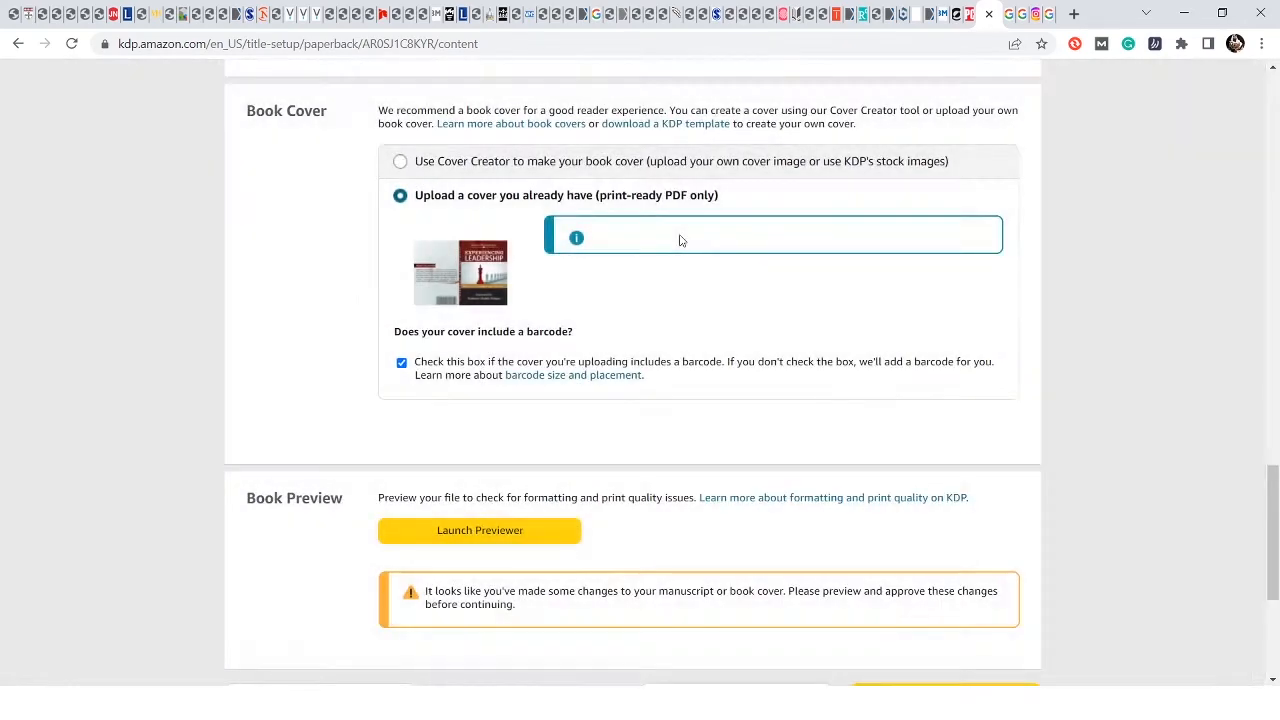
# - Launch the Print Previewer and page forward from the cover through the front matter to pages 10-11
pyautogui.scroll(-3, 711, 264)
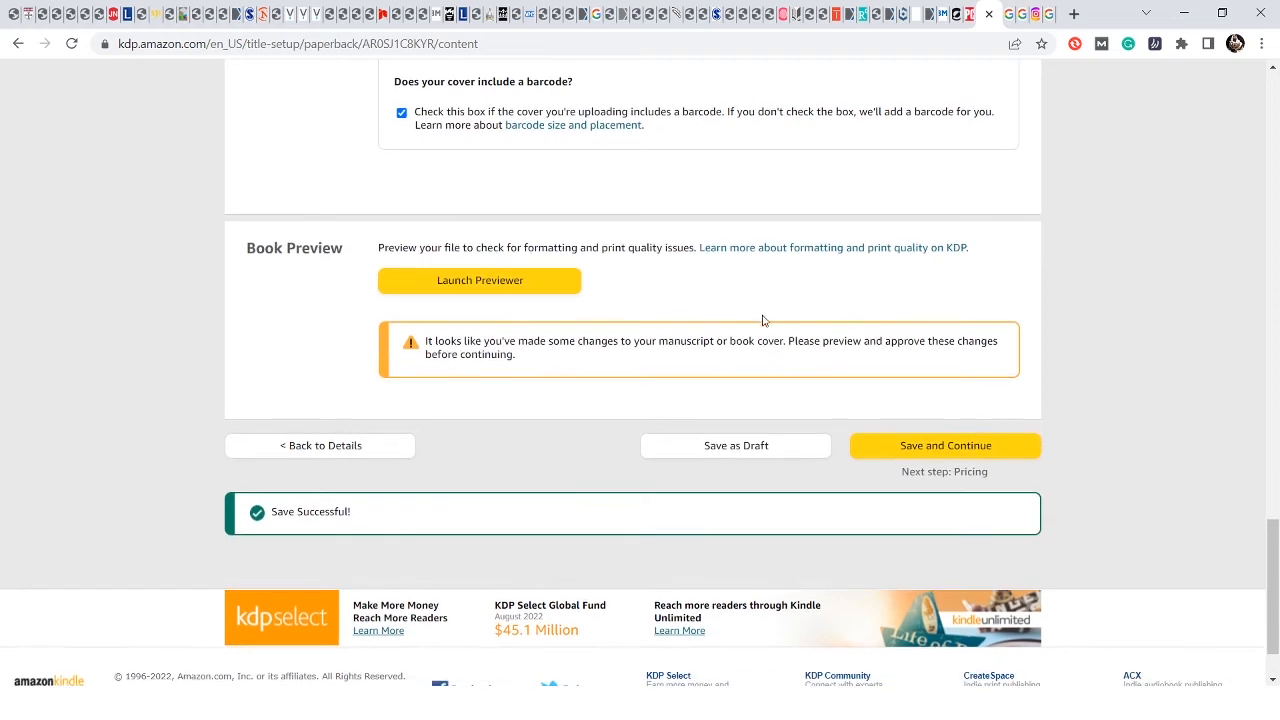
pyautogui.click(489, 280)
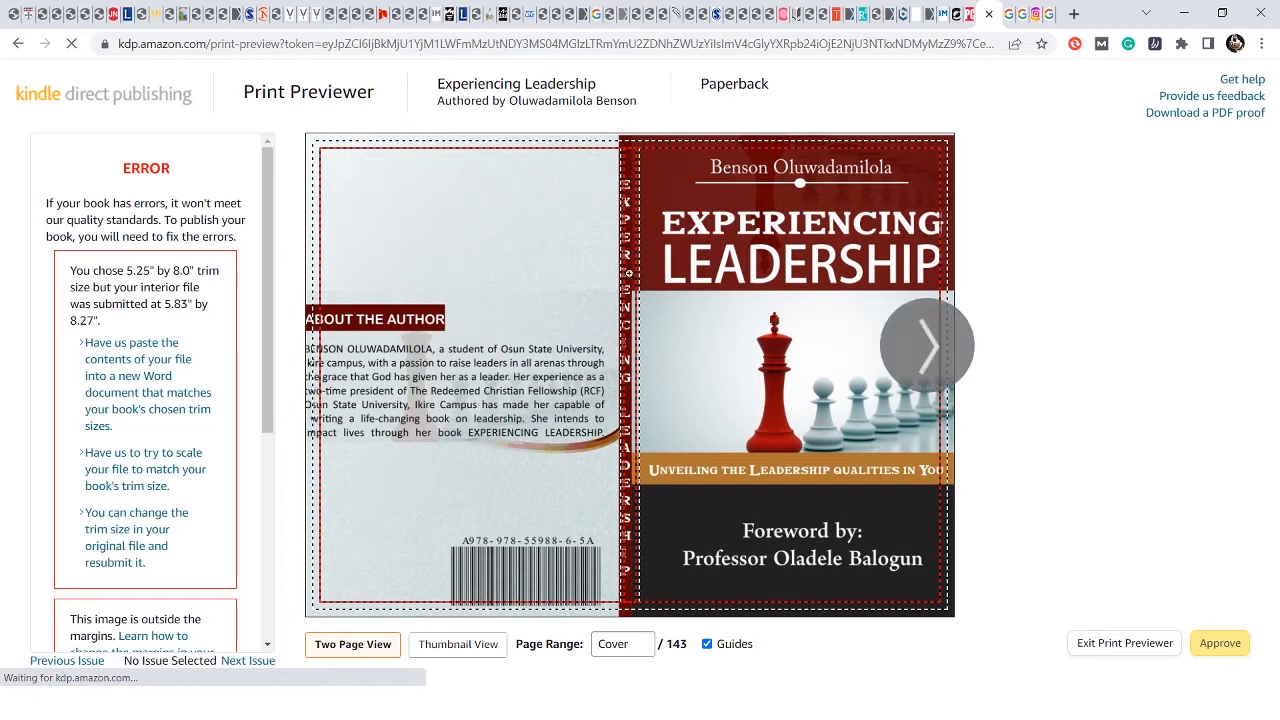
pyautogui.click(925, 358)
pyautogui.click(925, 358)
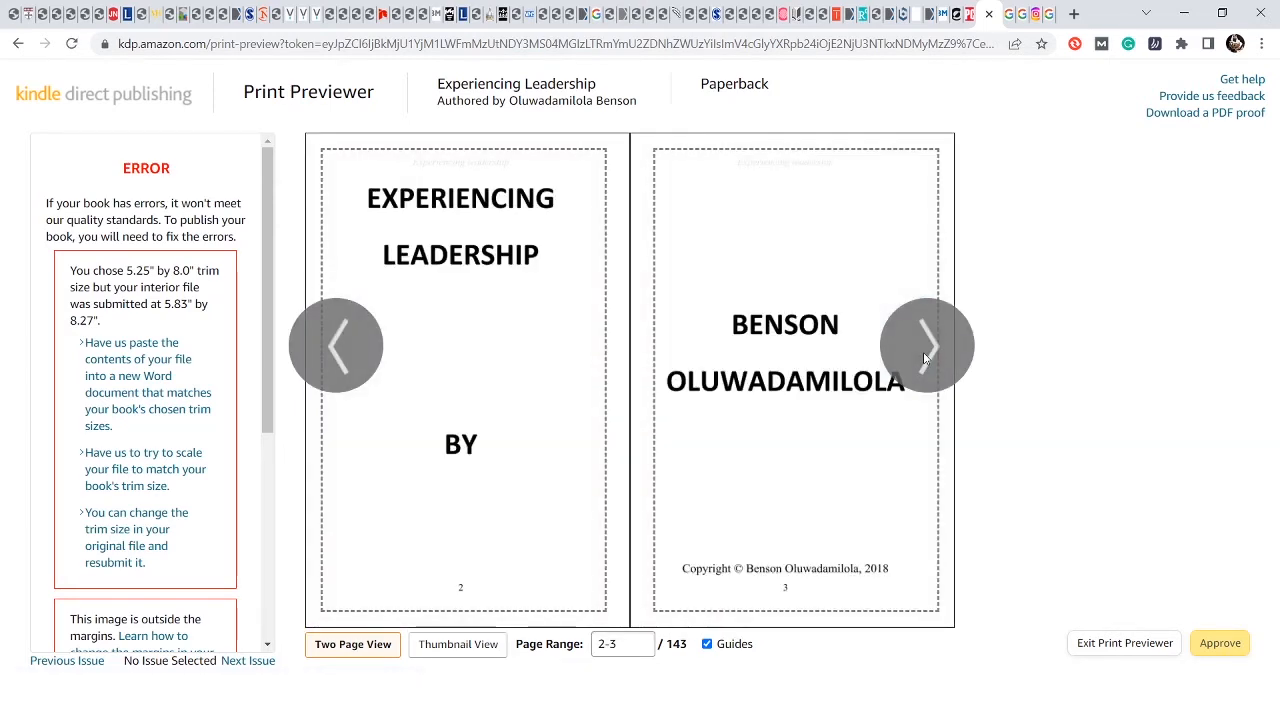
pyautogui.click(925, 358)
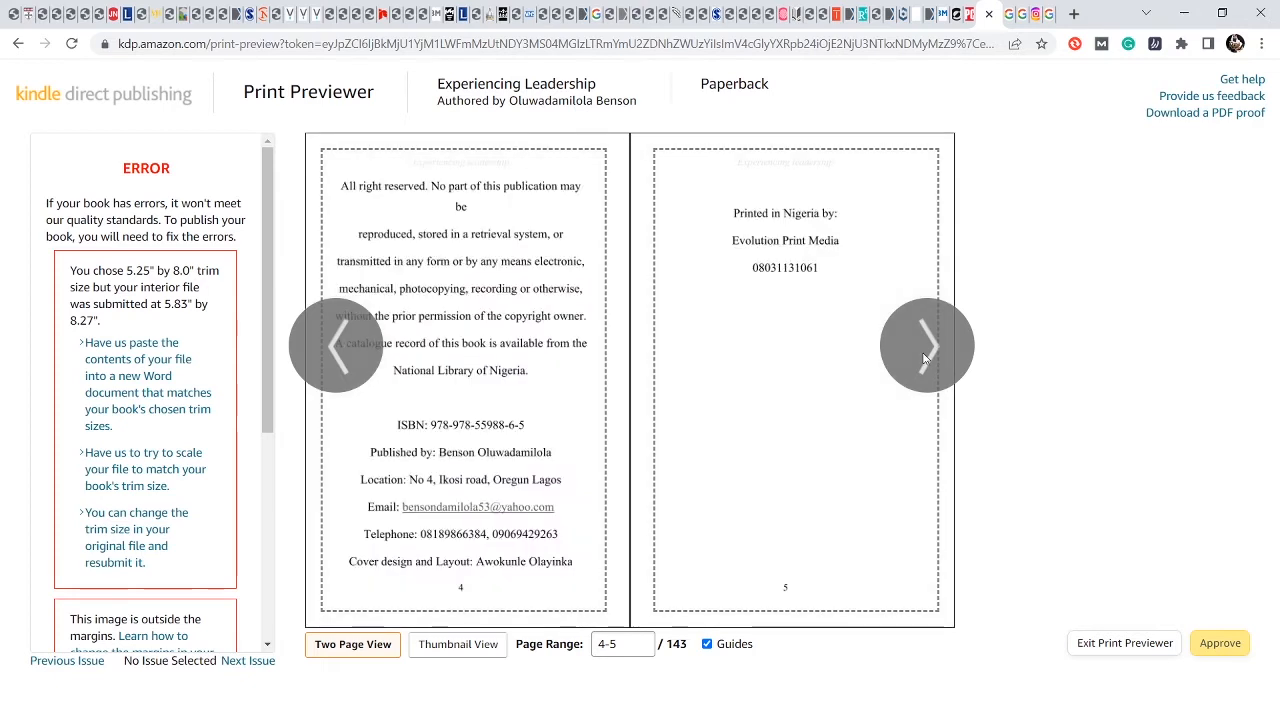
pyautogui.click(925, 358)
pyautogui.click(922, 356)
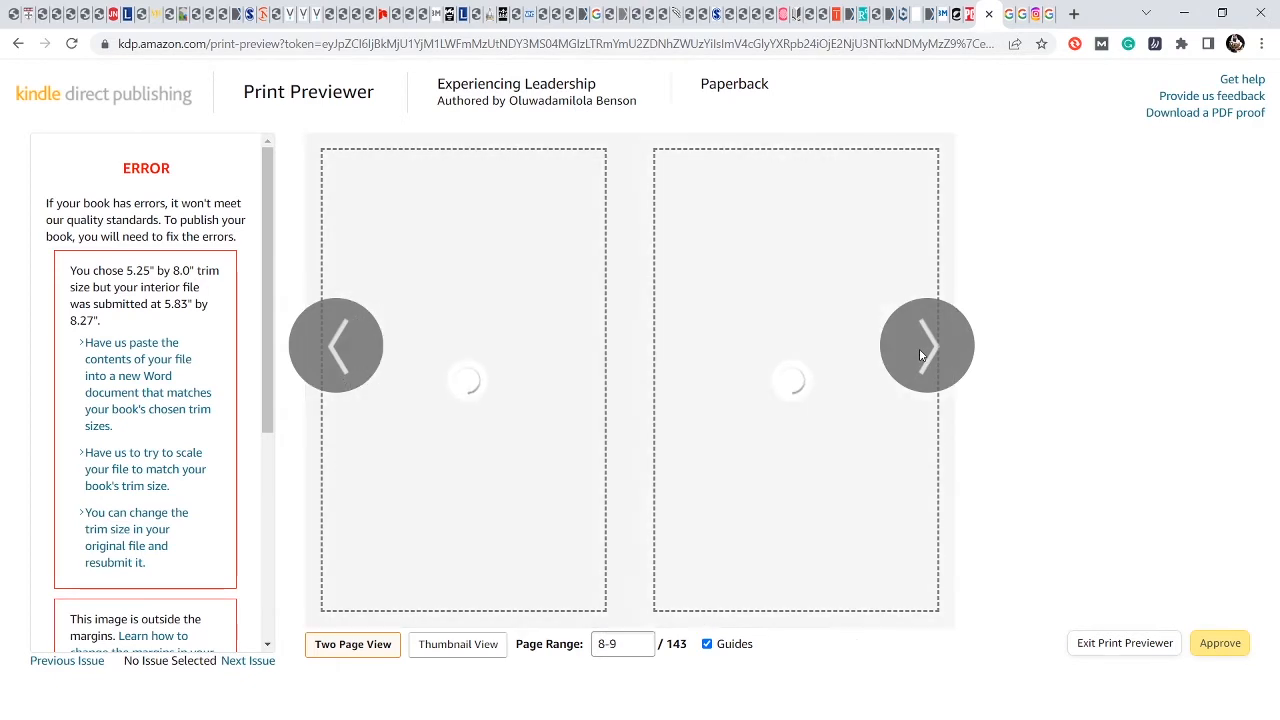
pyautogui.click(918, 355)
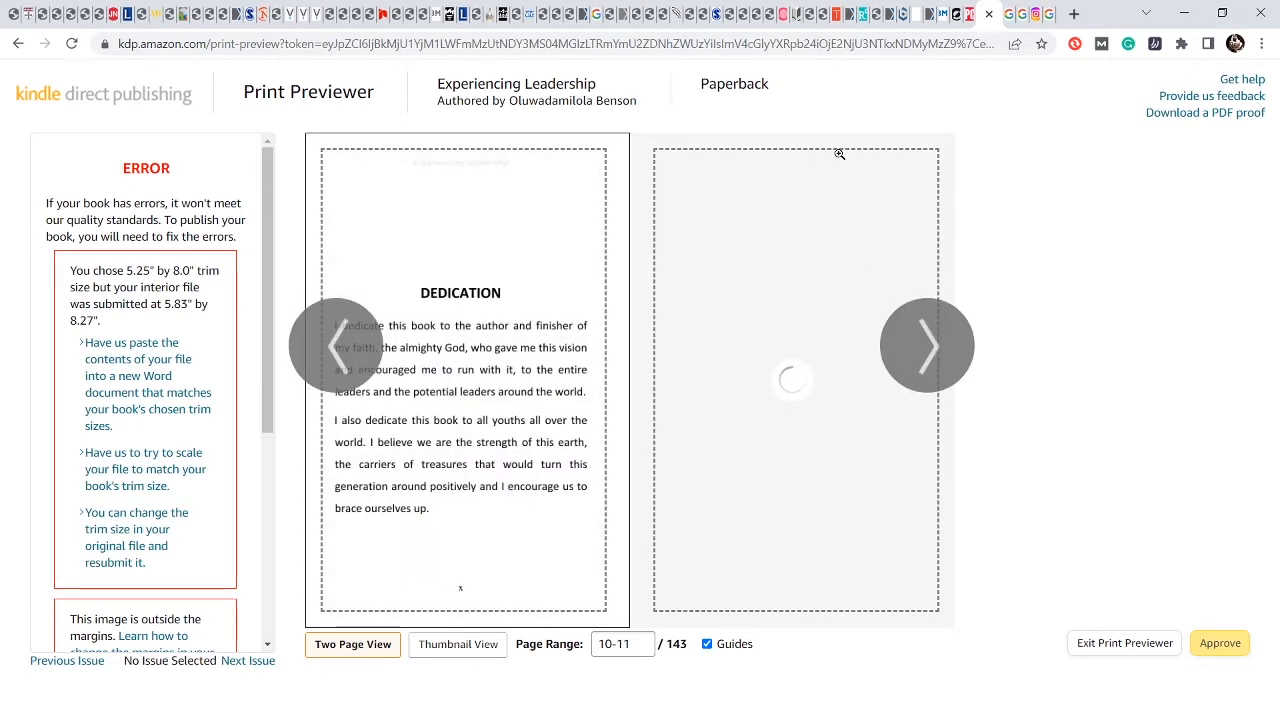
# - Page back to page 1, inspect the error marked on its image, and return to the full cover view
pyautogui.click(340, 347)
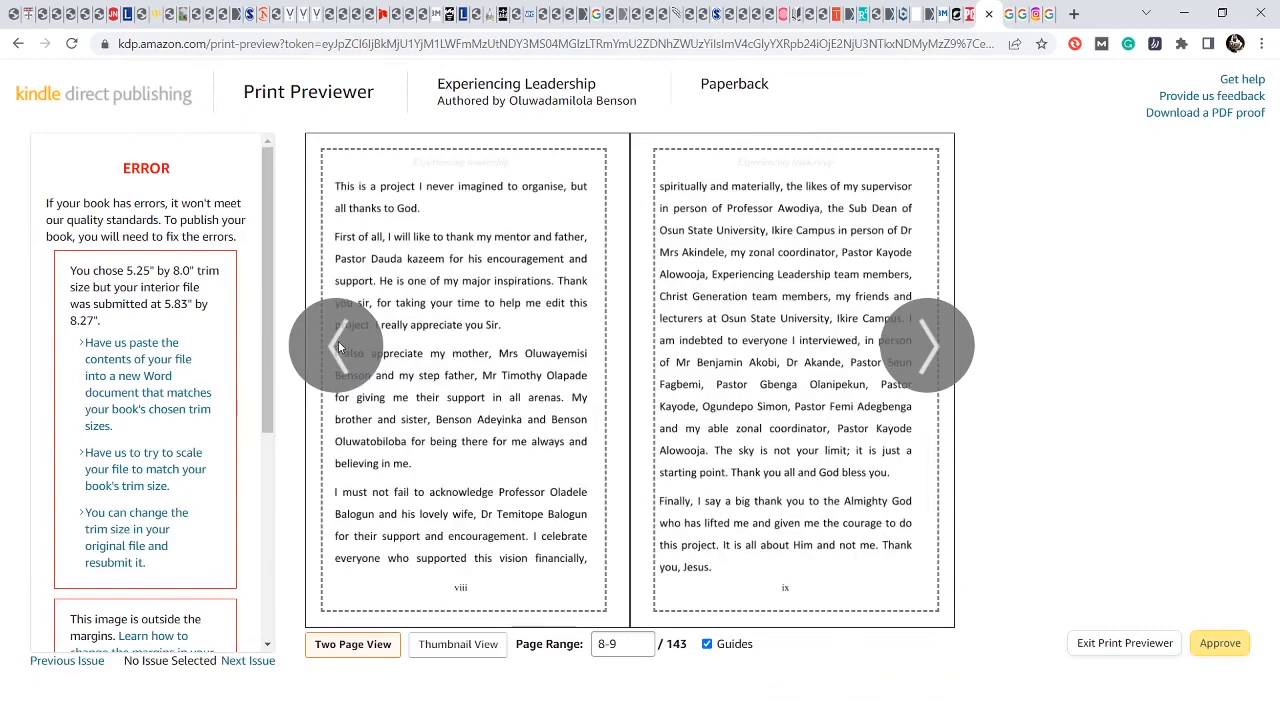
pyautogui.click(340, 347)
pyautogui.click(340, 347)
pyautogui.click(340, 347)
pyautogui.click(340, 347)
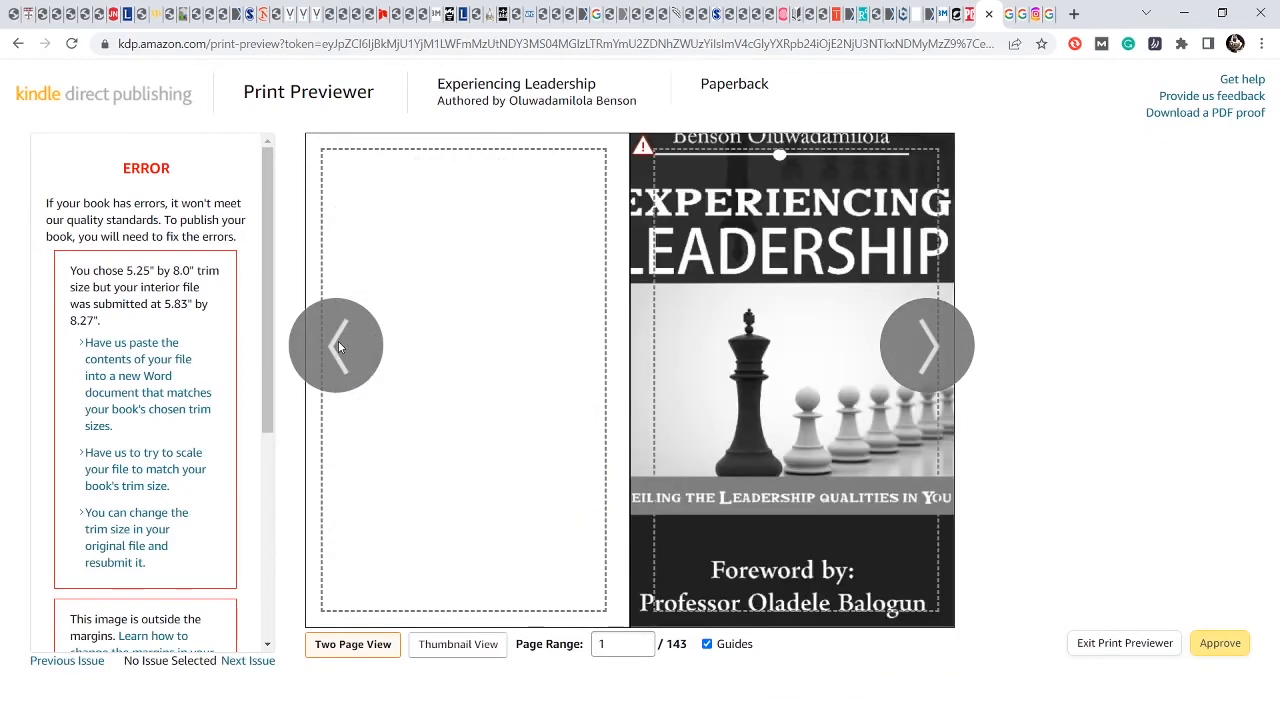
pyautogui.click(645, 148)
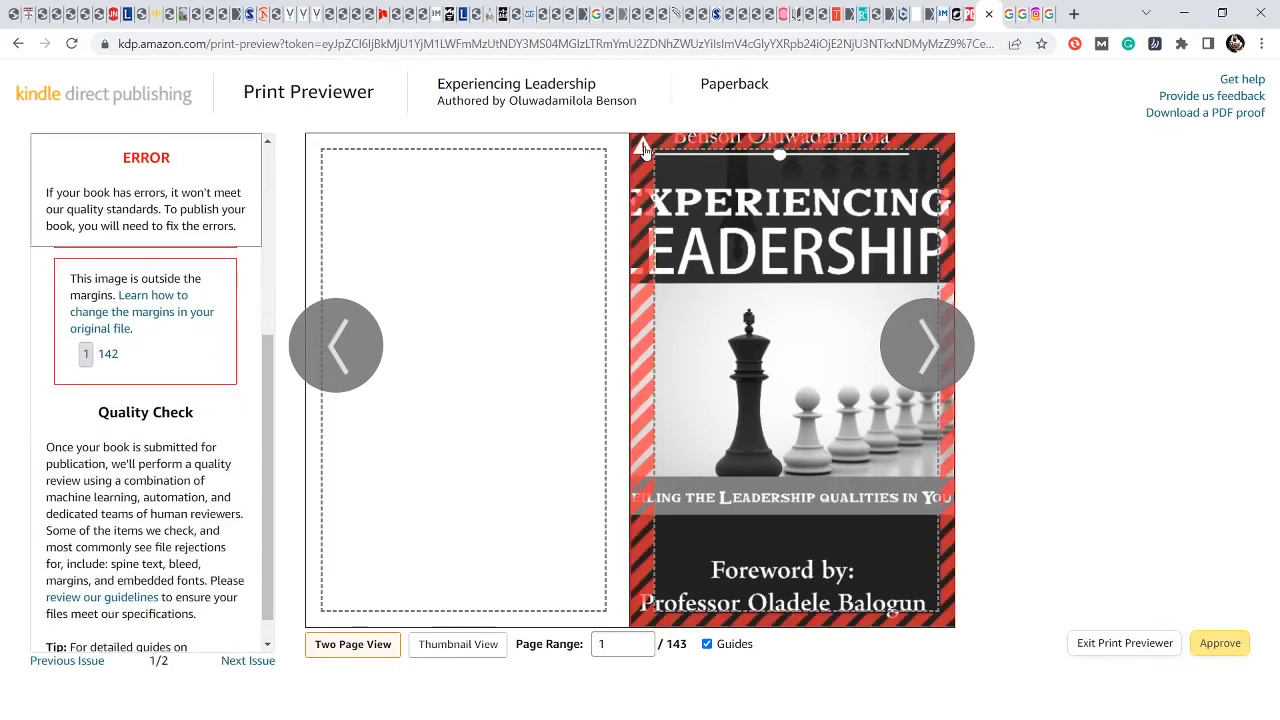
pyautogui.moveTo(734, 271)
pyautogui.click(338, 334)
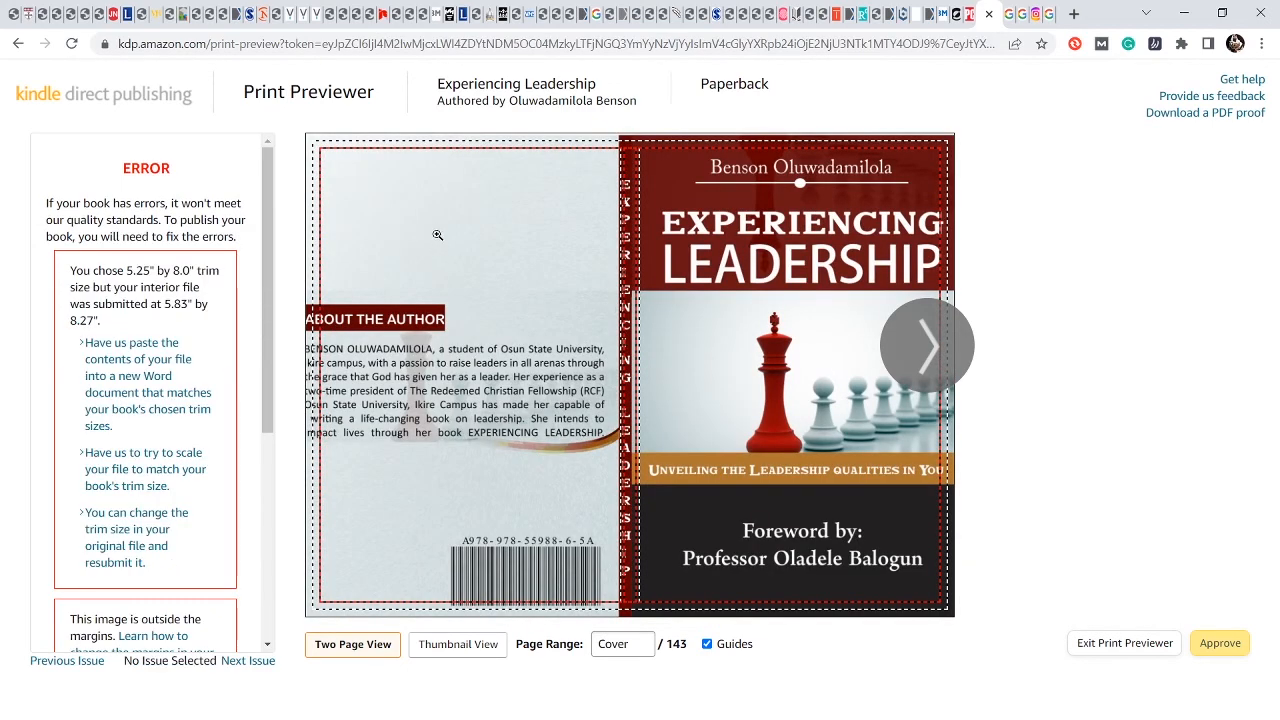
pyautogui.moveTo(360, 247)
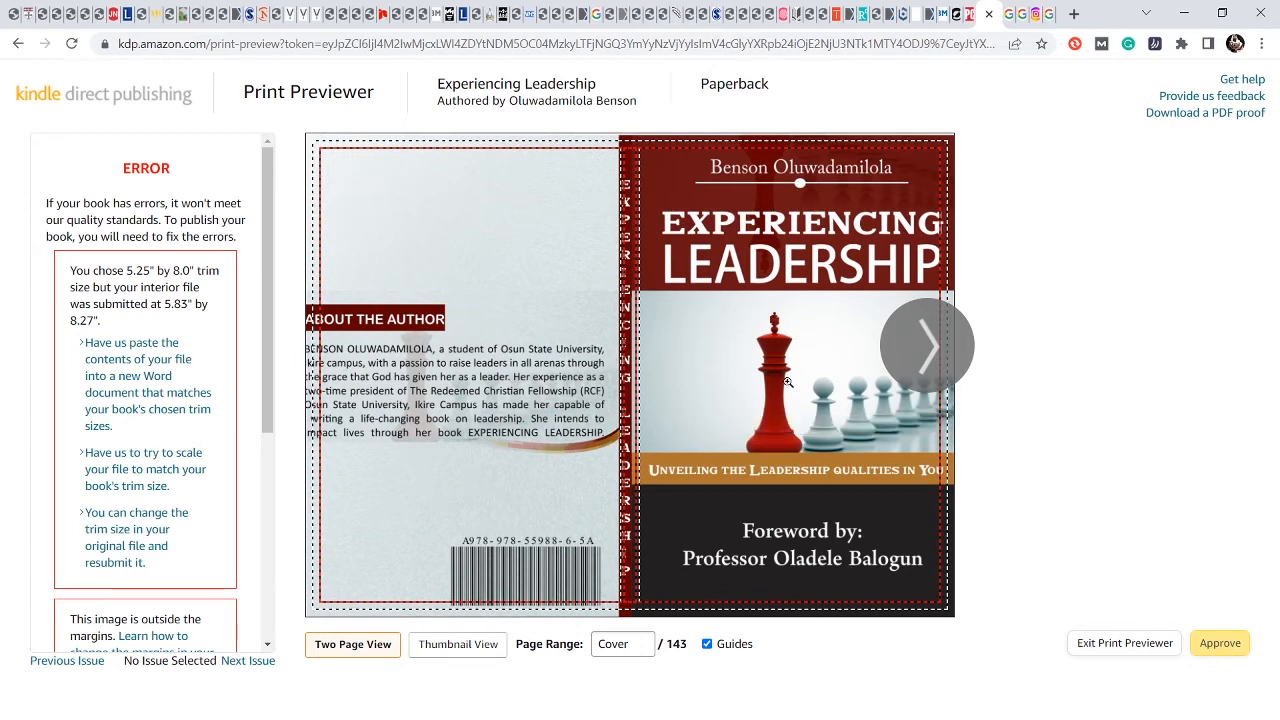
# - Page forward through the book interior to pages 64-65 to check how the text sits within the margins
pyautogui.click(927, 344)
pyautogui.click(920, 338)
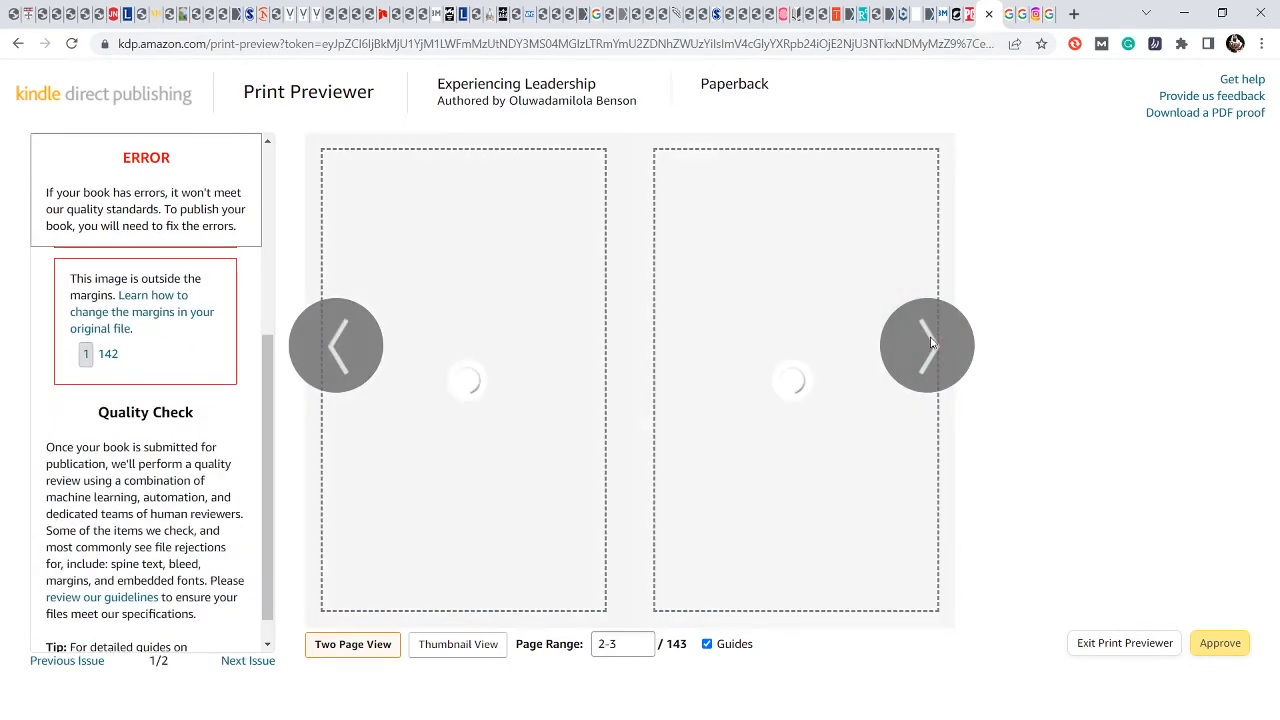
pyautogui.click(916, 334)
pyautogui.click(915, 334)
pyautogui.click(913, 332)
pyautogui.click(911, 331)
pyautogui.click(909, 330)
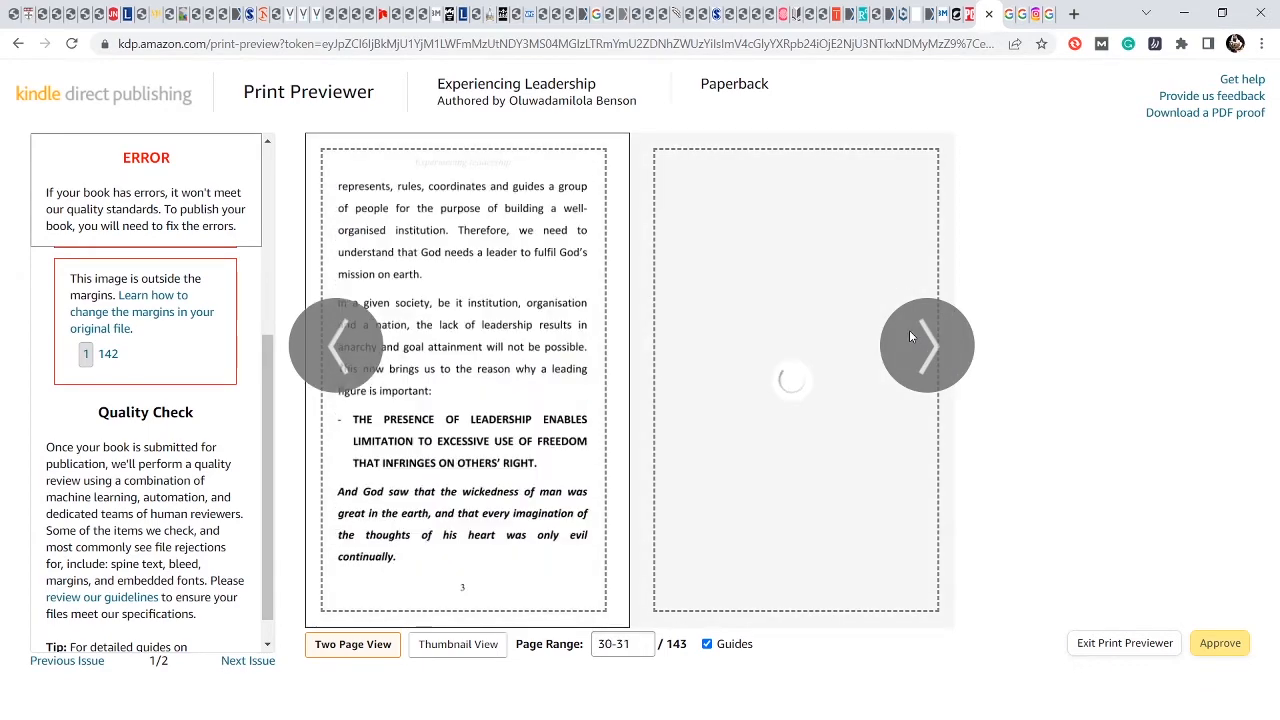
pyautogui.click(909, 330)
pyautogui.click(908, 328)
pyautogui.click(908, 328)
pyautogui.click(908, 328)
pyautogui.click(908, 328)
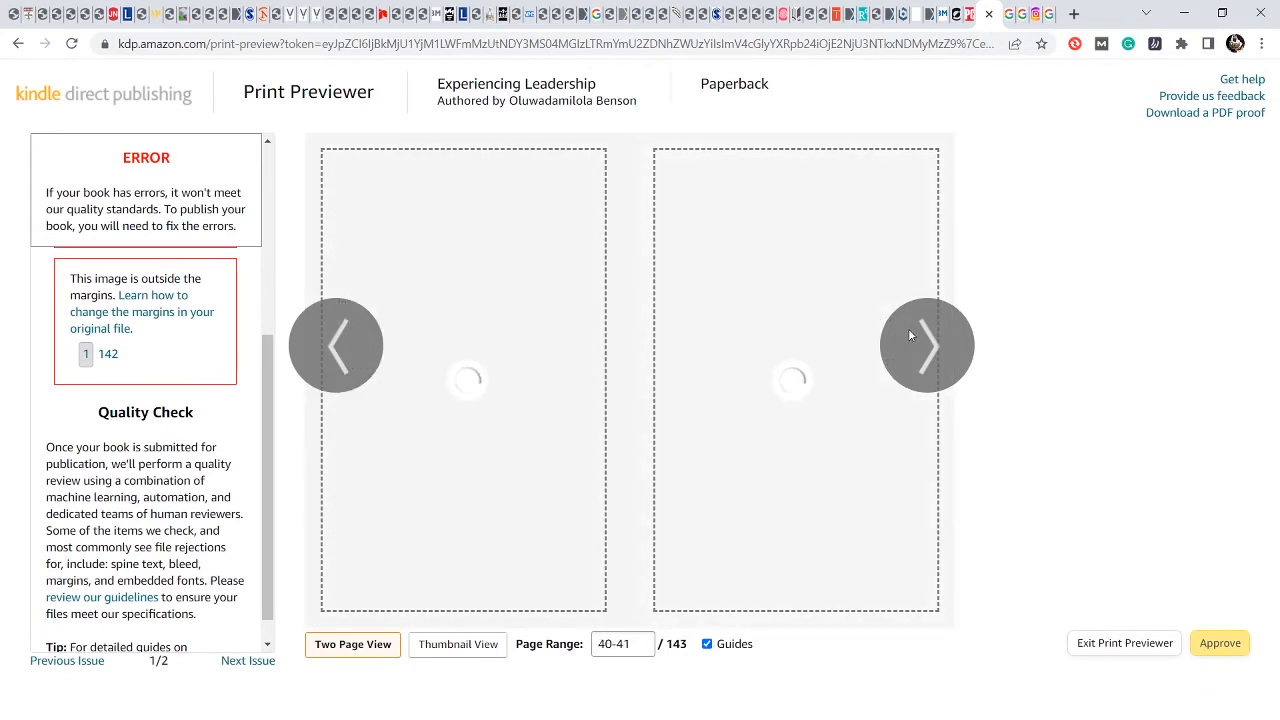
pyautogui.click(908, 328)
pyautogui.click(908, 328)
pyautogui.click(908, 328)
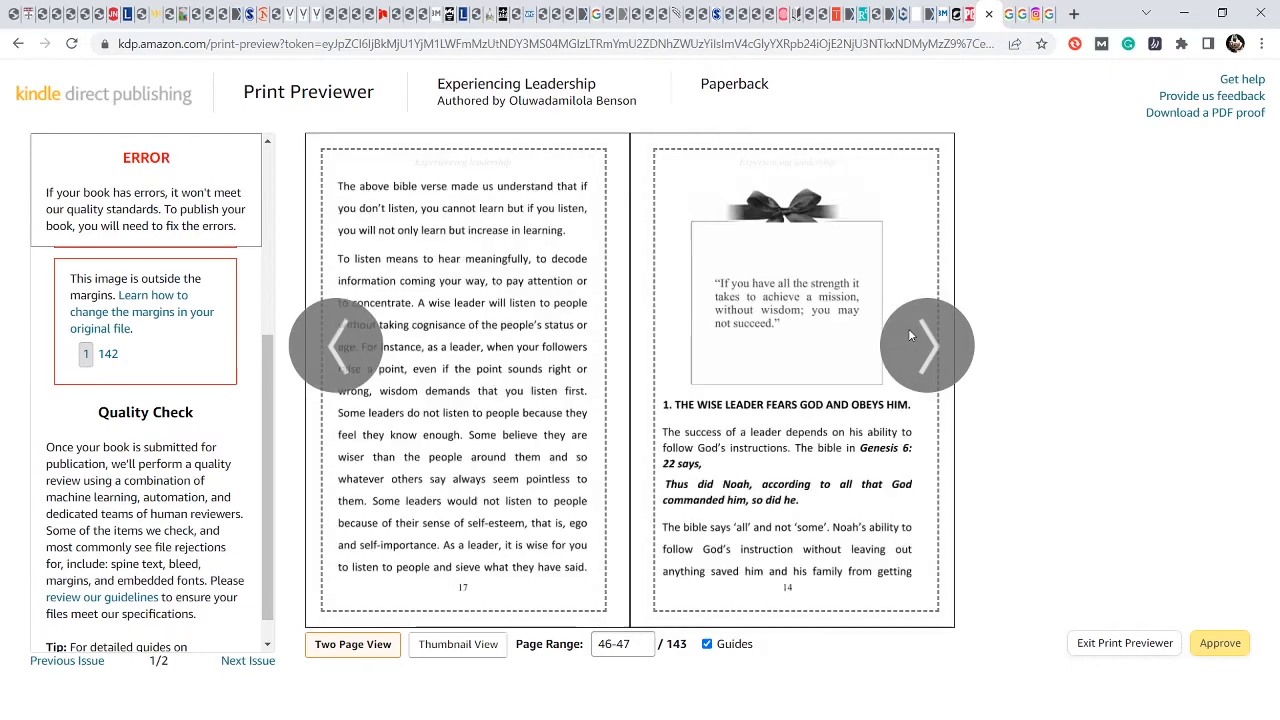
pyautogui.click(908, 328)
pyautogui.click(908, 328)
pyautogui.click(908, 328)
pyautogui.click(908, 328)
pyautogui.click(908, 328)
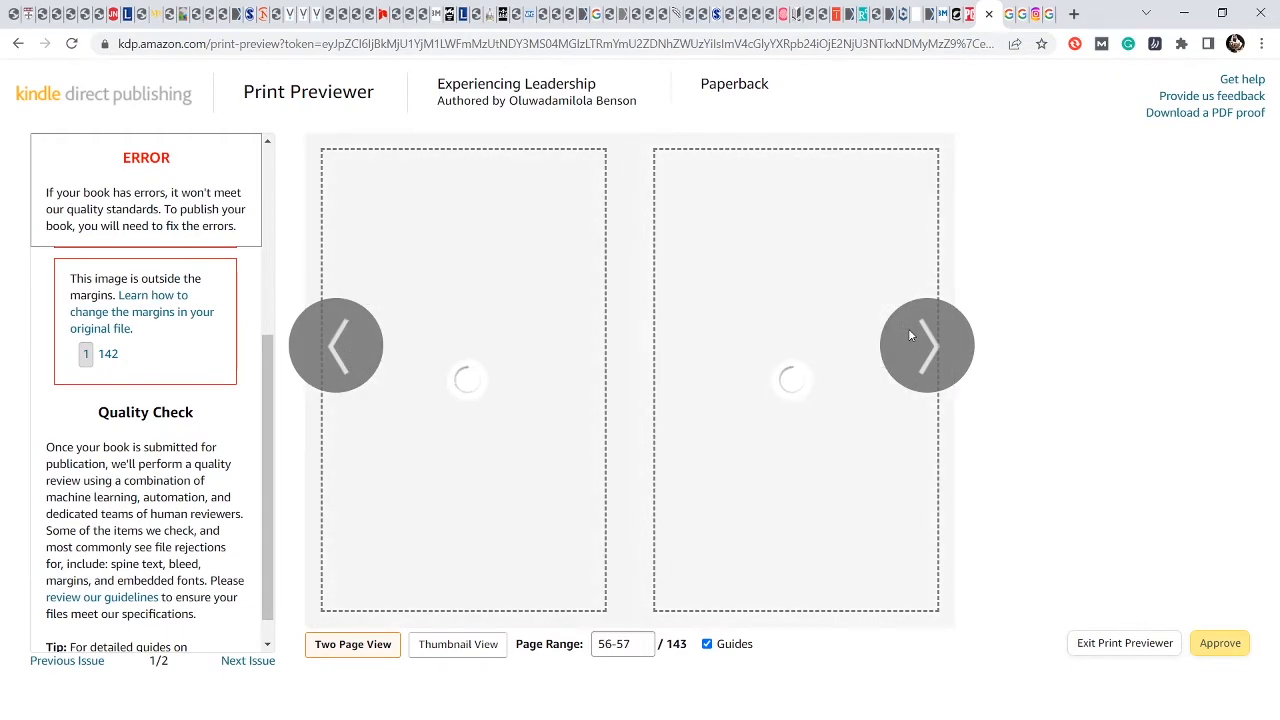
pyautogui.click(909, 335)
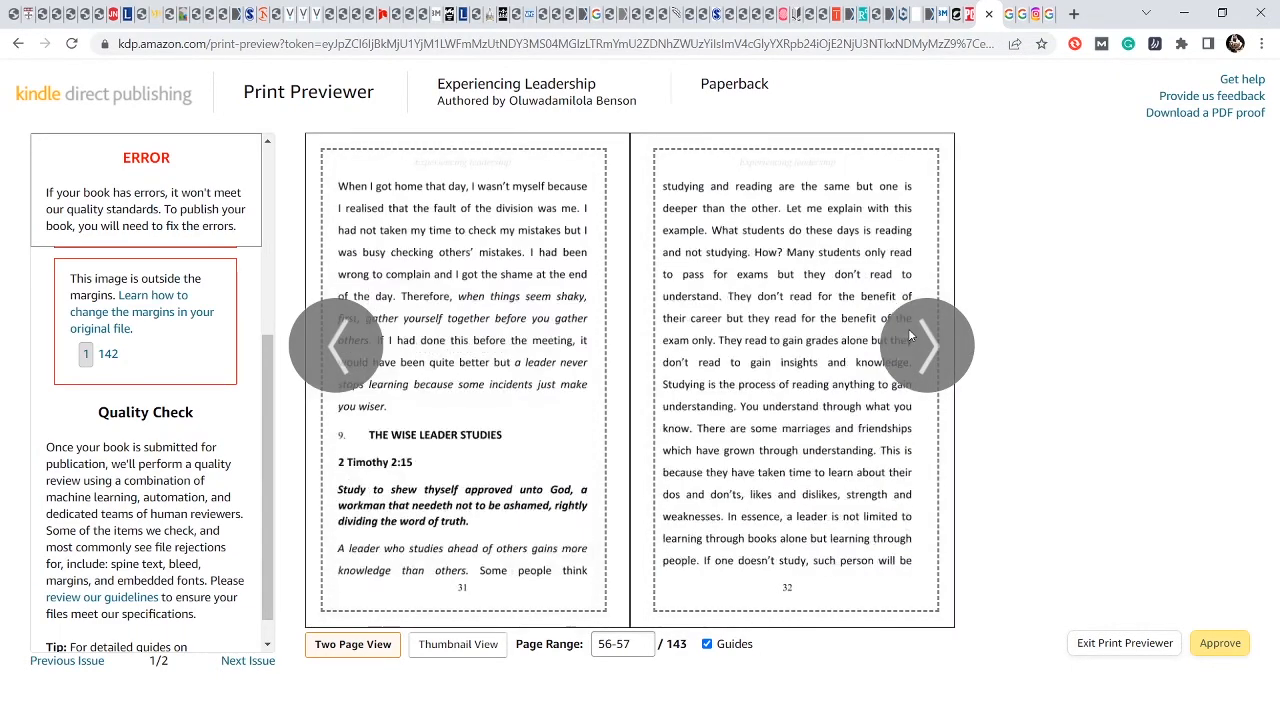
pyautogui.click(909, 335)
pyautogui.click(909, 335)
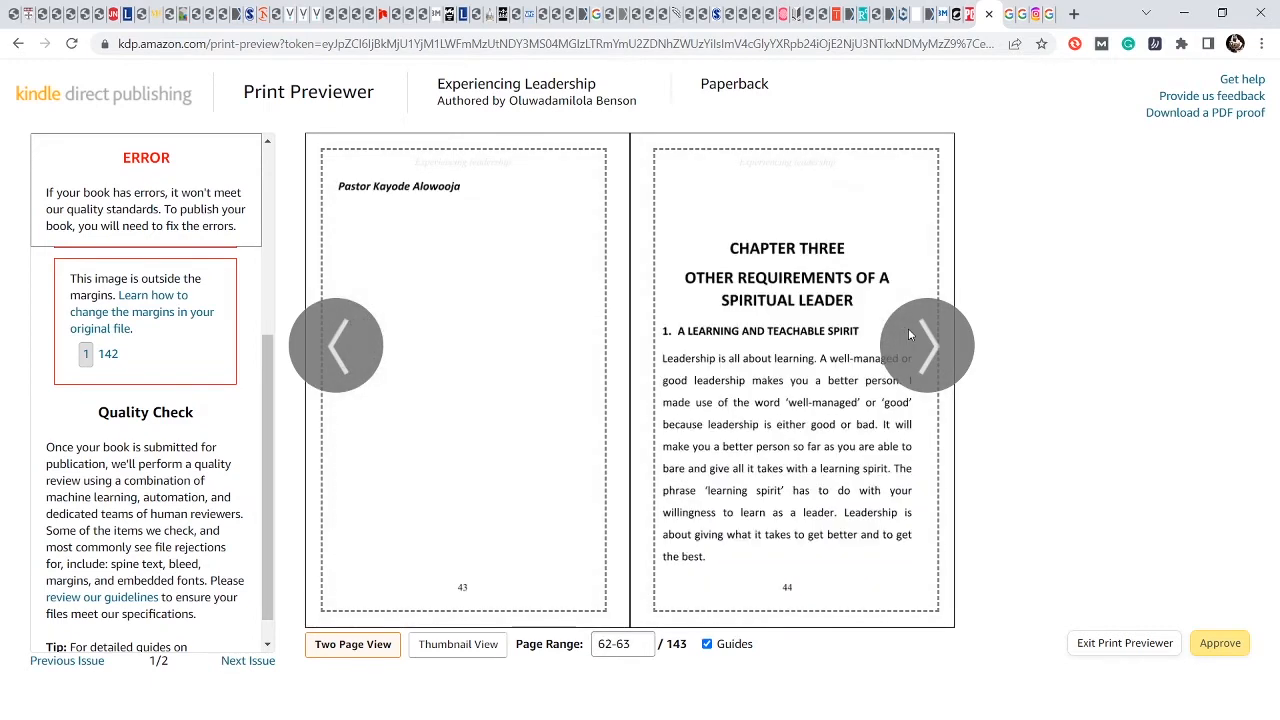
pyautogui.click(908, 330)
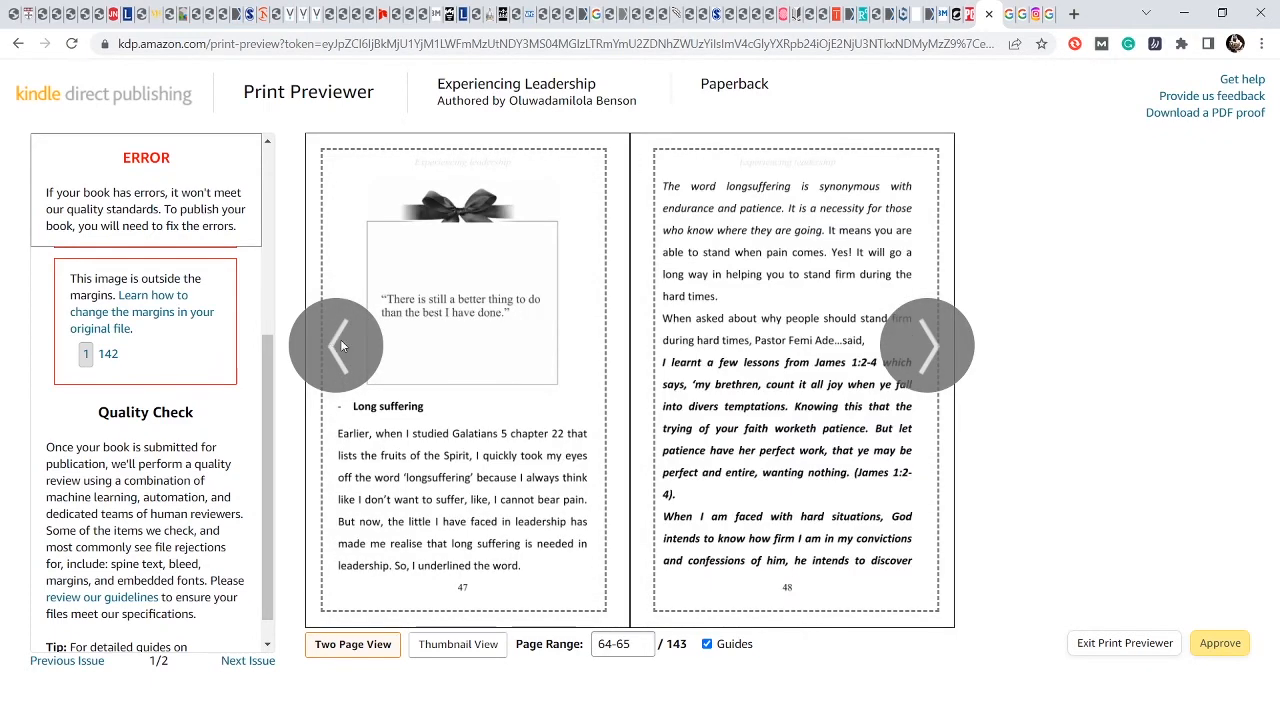
# - Switch to the manuscript in Word, go to the first page, then shrink and reposition the front-cover image within the margins
pyautogui.hotkey('alt', 'Tab')
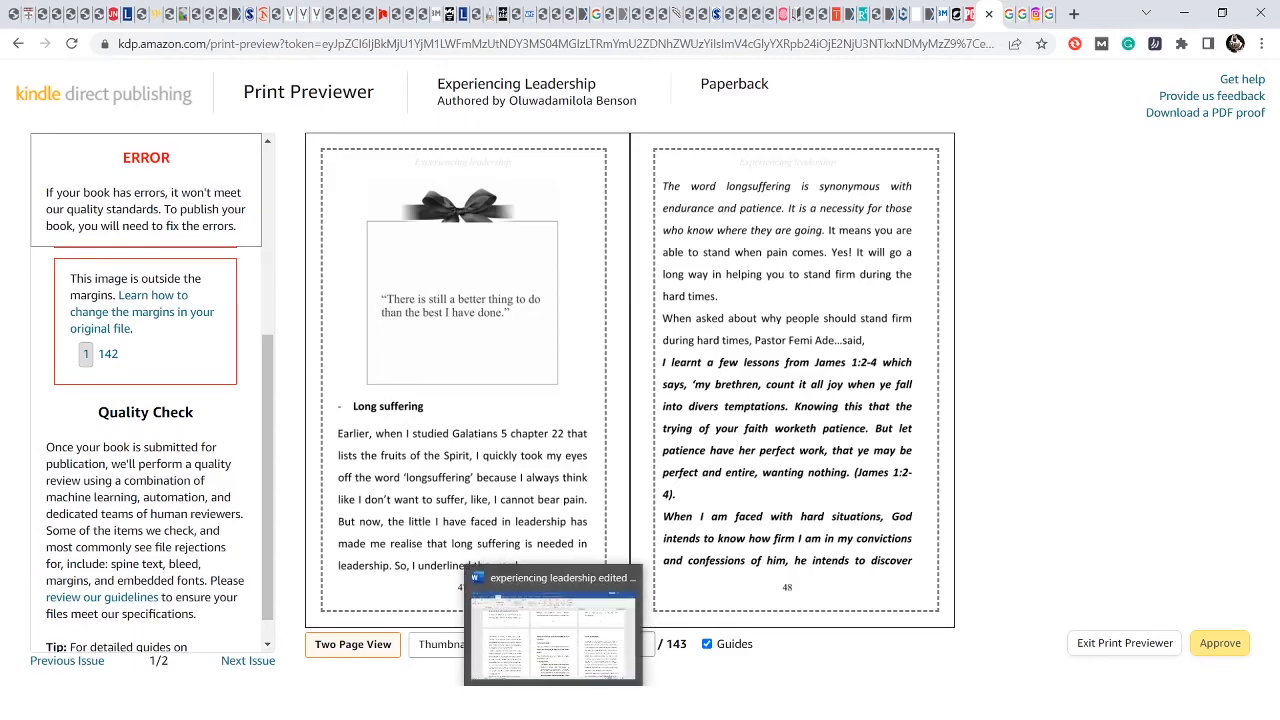
pyautogui.scroll(1, 1010, 441)
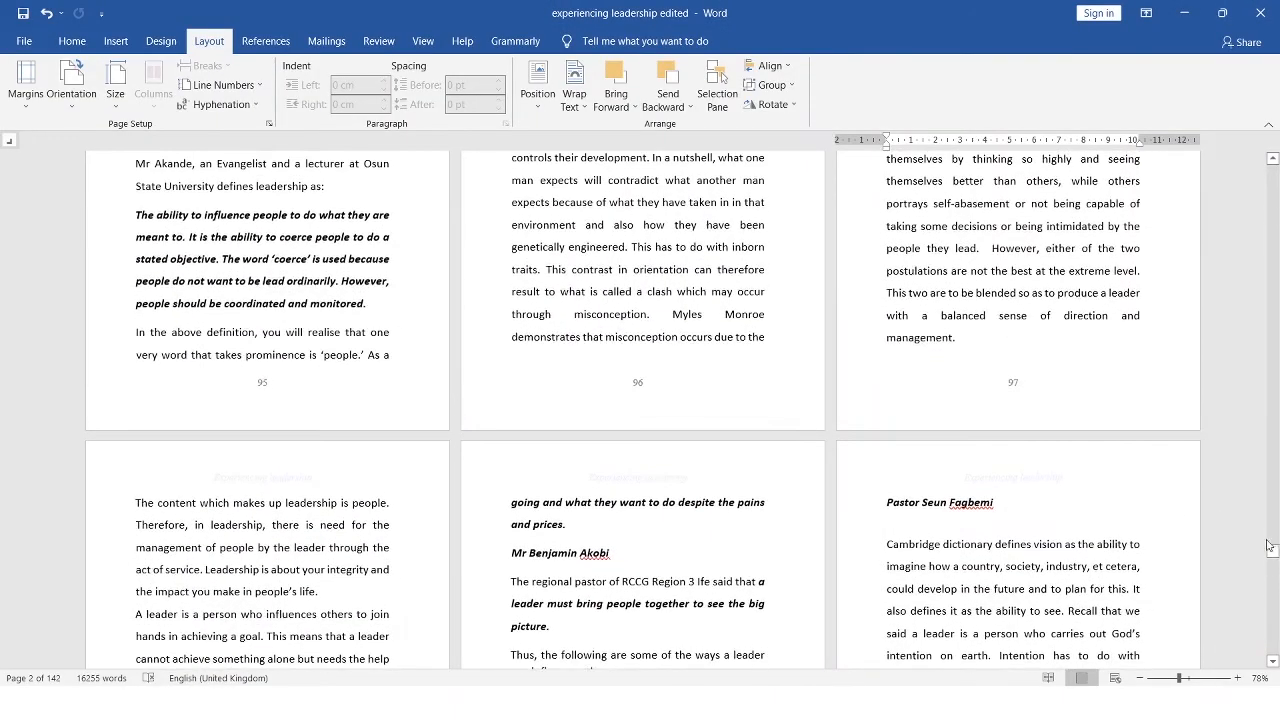
pyautogui.moveTo(1272, 555); pyautogui.dragTo(1272, 162)
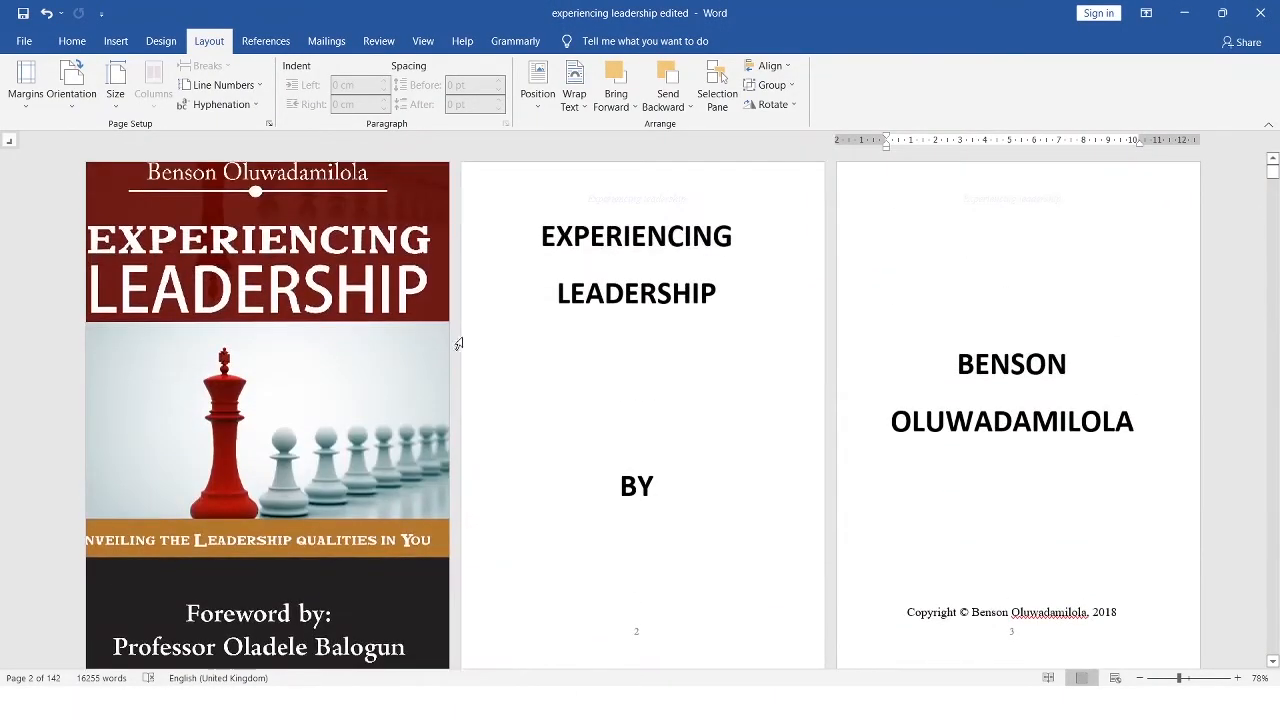
pyautogui.click(290, 375)
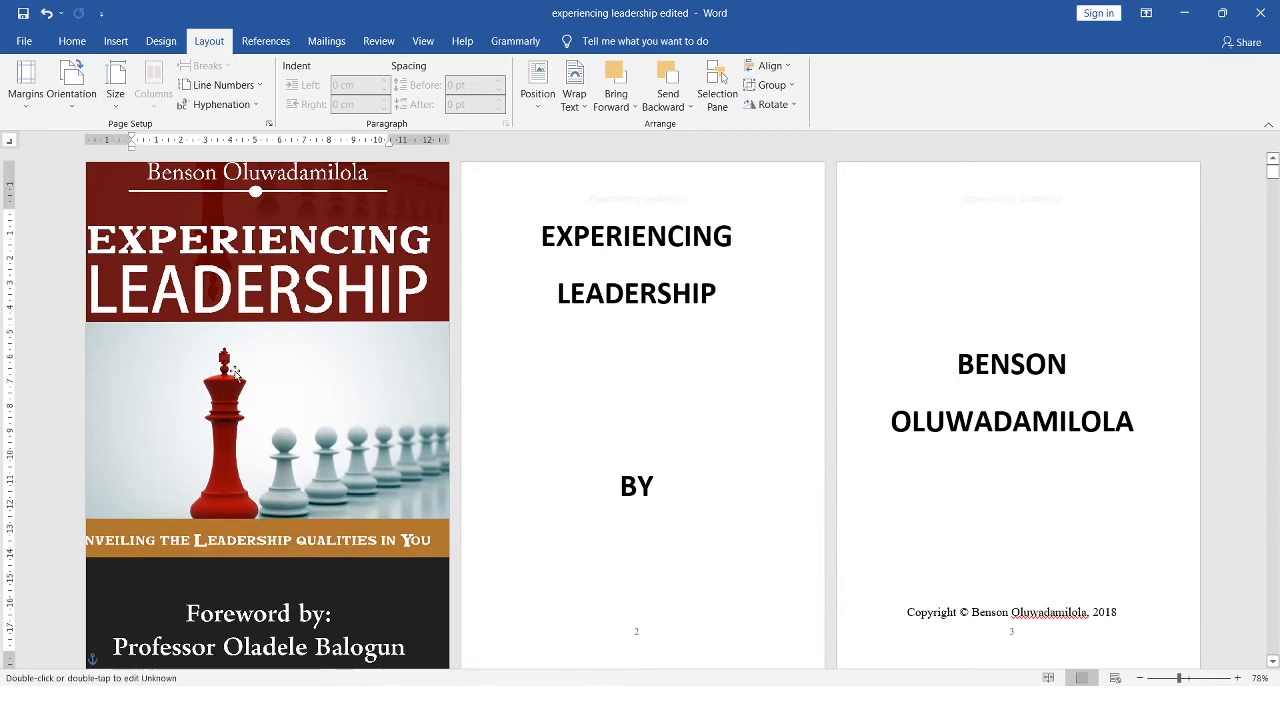
pyautogui.moveTo(247, 409); pyautogui.dragTo(262, 427)
pyautogui.moveTo(122, 196); pyautogui.dragTo(188, 288)
pyautogui.moveTo(332, 406); pyautogui.dragTo(242, 318)
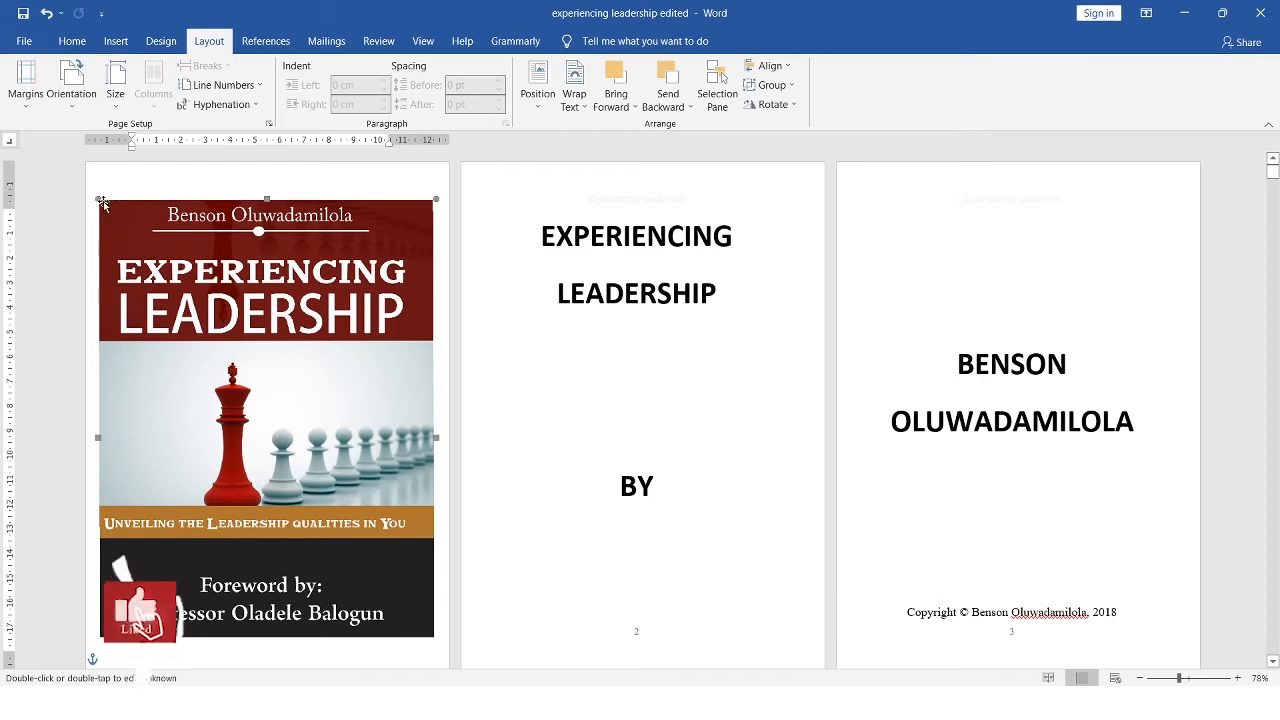
pyautogui.moveTo(97, 197); pyautogui.dragTo(131, 245)
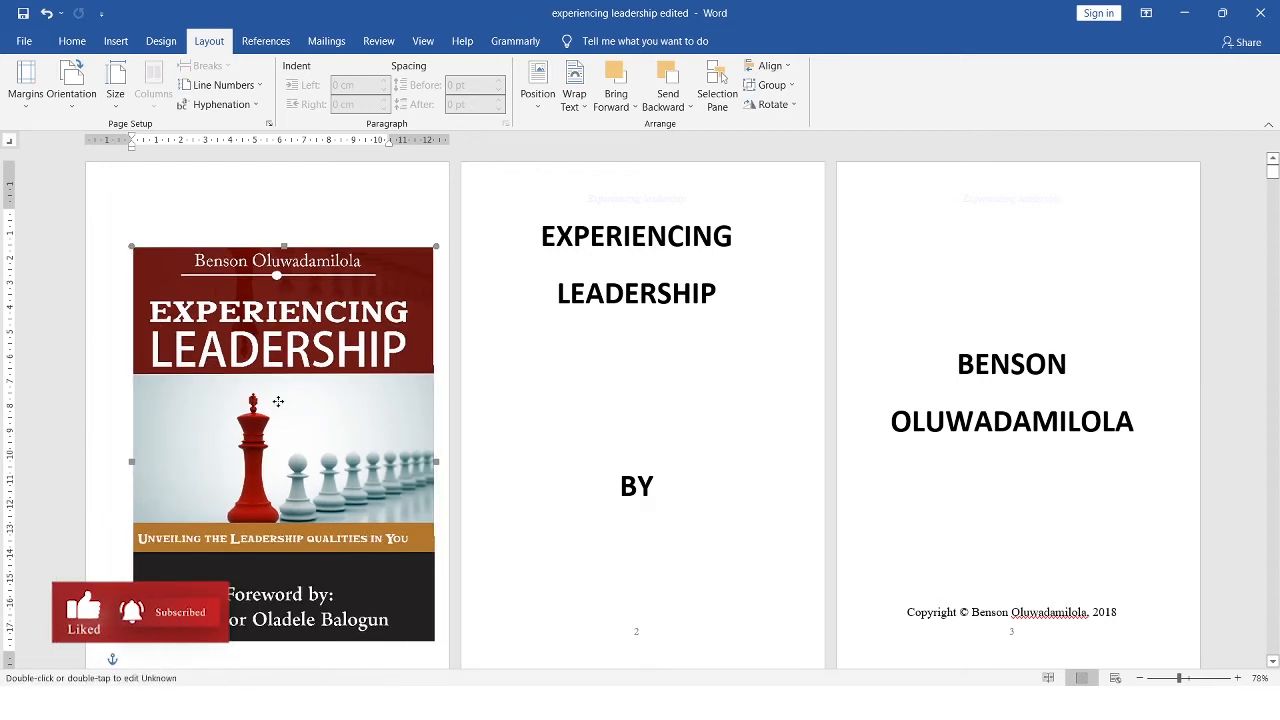
pyautogui.moveTo(300, 416); pyautogui.dragTo(276, 381)
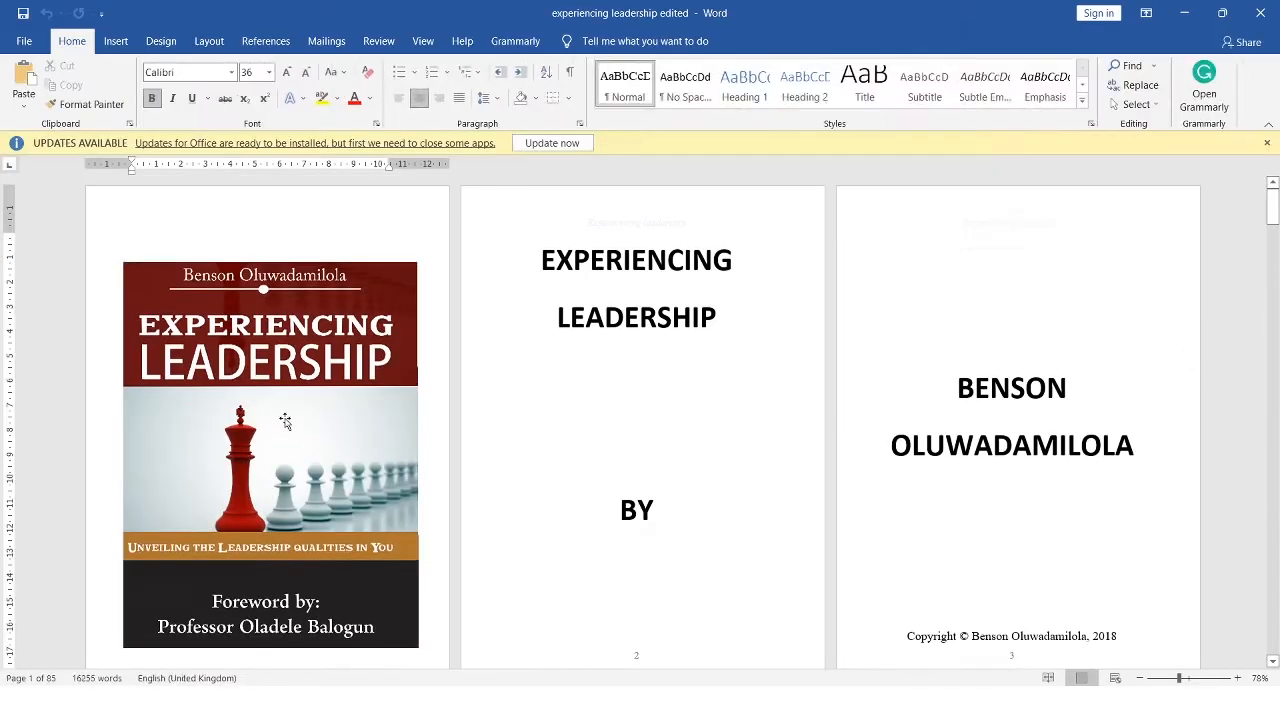
# - Scale the front-cover image on page 1 down further from its corners to clear the page margins
pyautogui.click(285, 421)
pyautogui.moveTo(418, 262); pyautogui.dragTo(411, 277)
pyautogui.moveTo(123, 277); pyautogui.dragTo(131, 288)
pyautogui.scroll(-2, 300, 450)
pyautogui.moveTo(411, 566); pyautogui.dragTo(396, 545)
pyautogui.moveTo(131, 545); pyautogui.dragTo(142, 529)
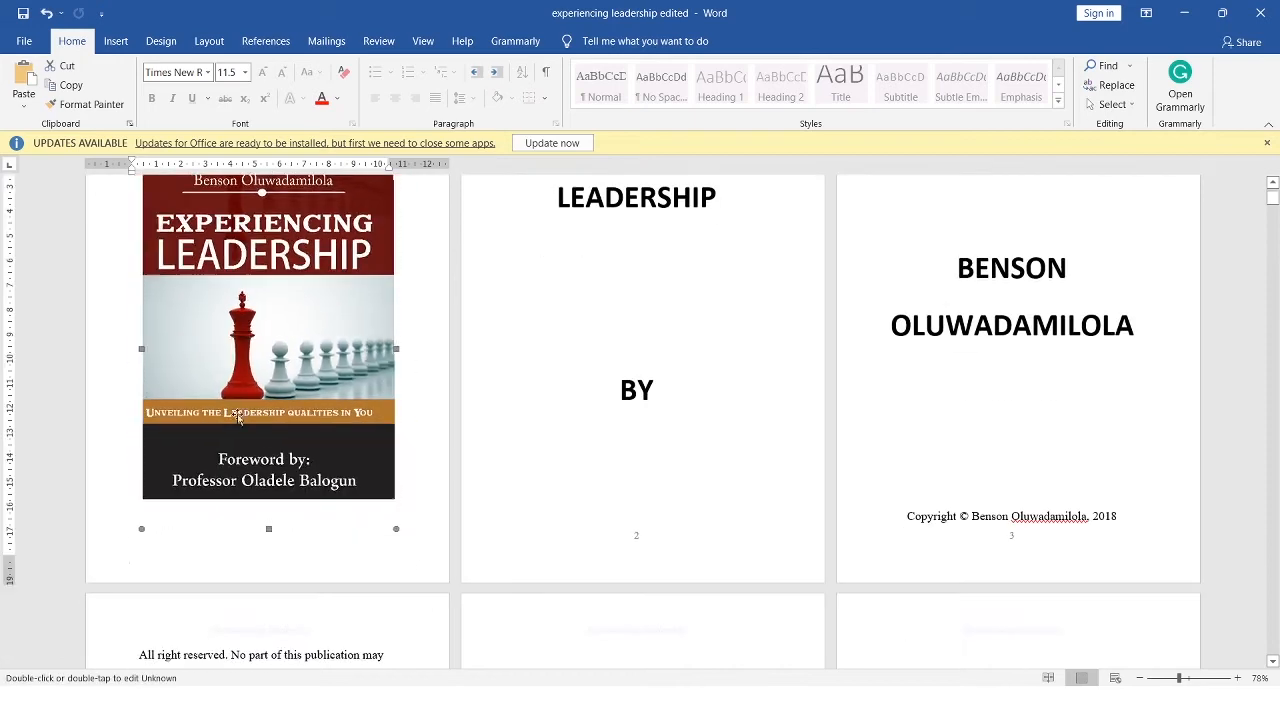
pyautogui.scroll(2, 240, 420)
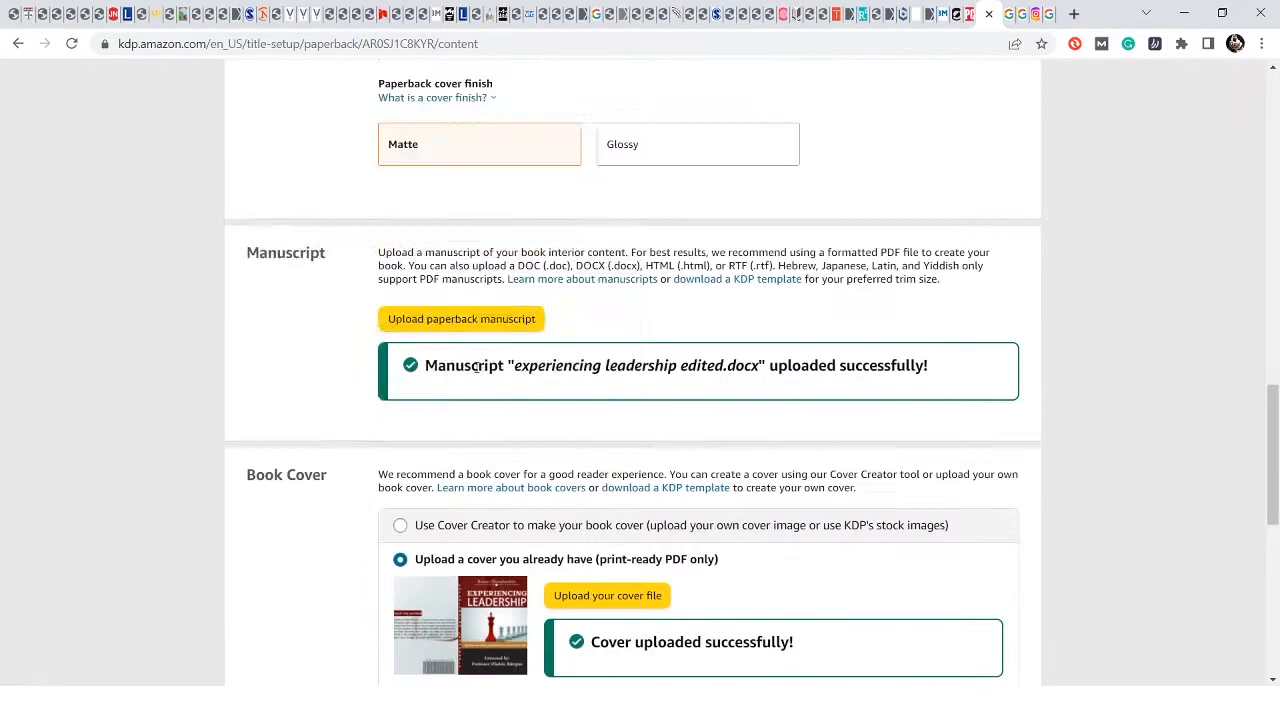
# - Upload the revised manuscript again on KDP, check the cover and flagged issues in Print Previewer, and exit the preview
pyautogui.doubleClick(276, 156)
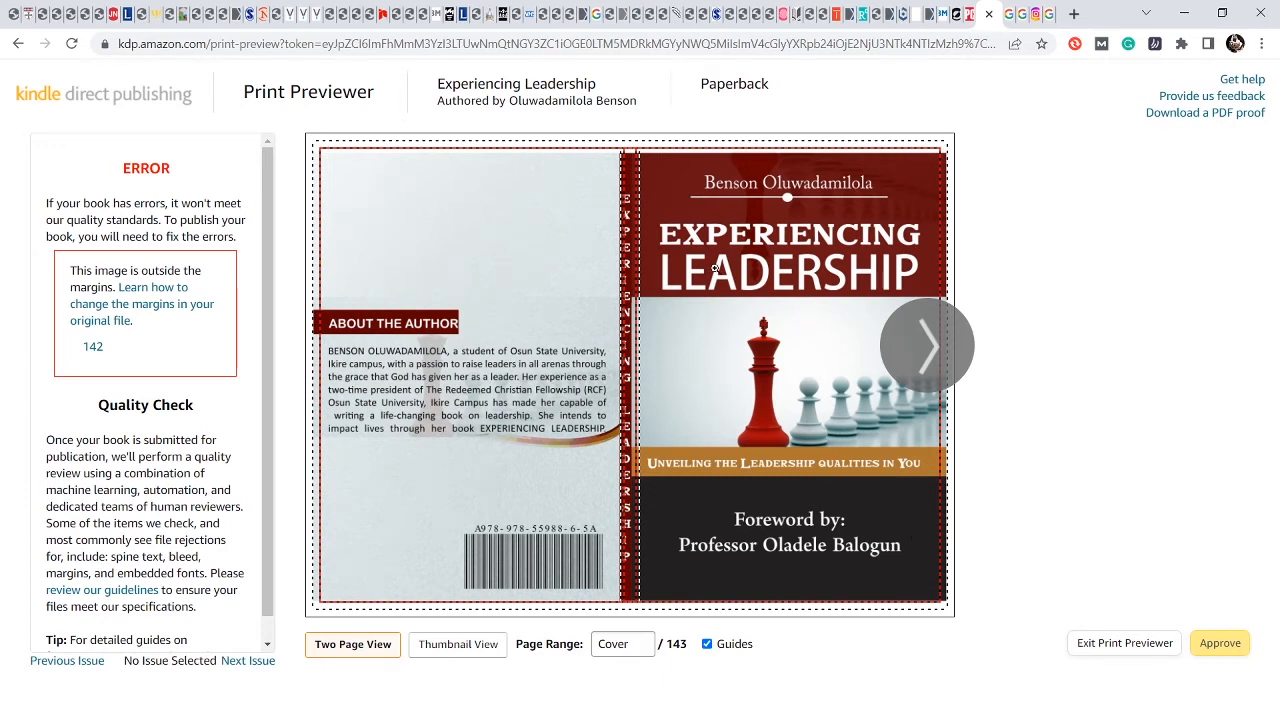
pyautogui.moveTo(715, 268)
pyautogui.click(1123, 645)
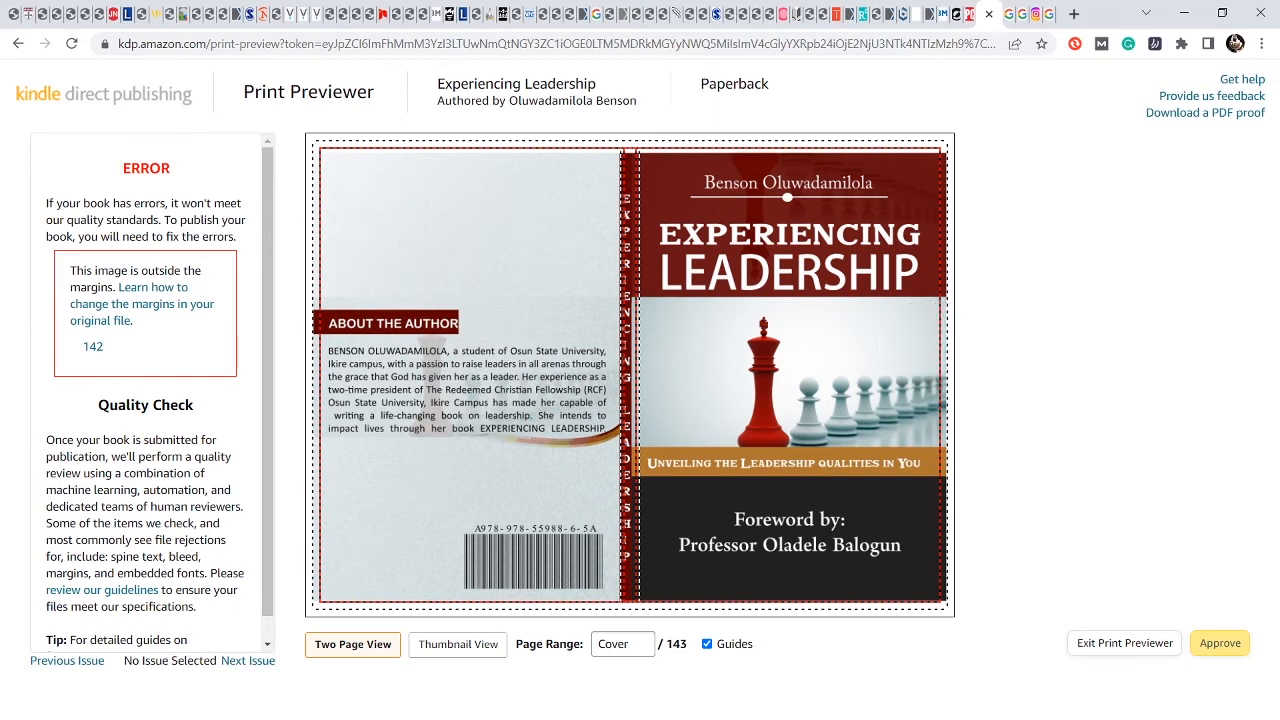
pyautogui.moveTo(678, 702)
pyautogui.click(672, 635)
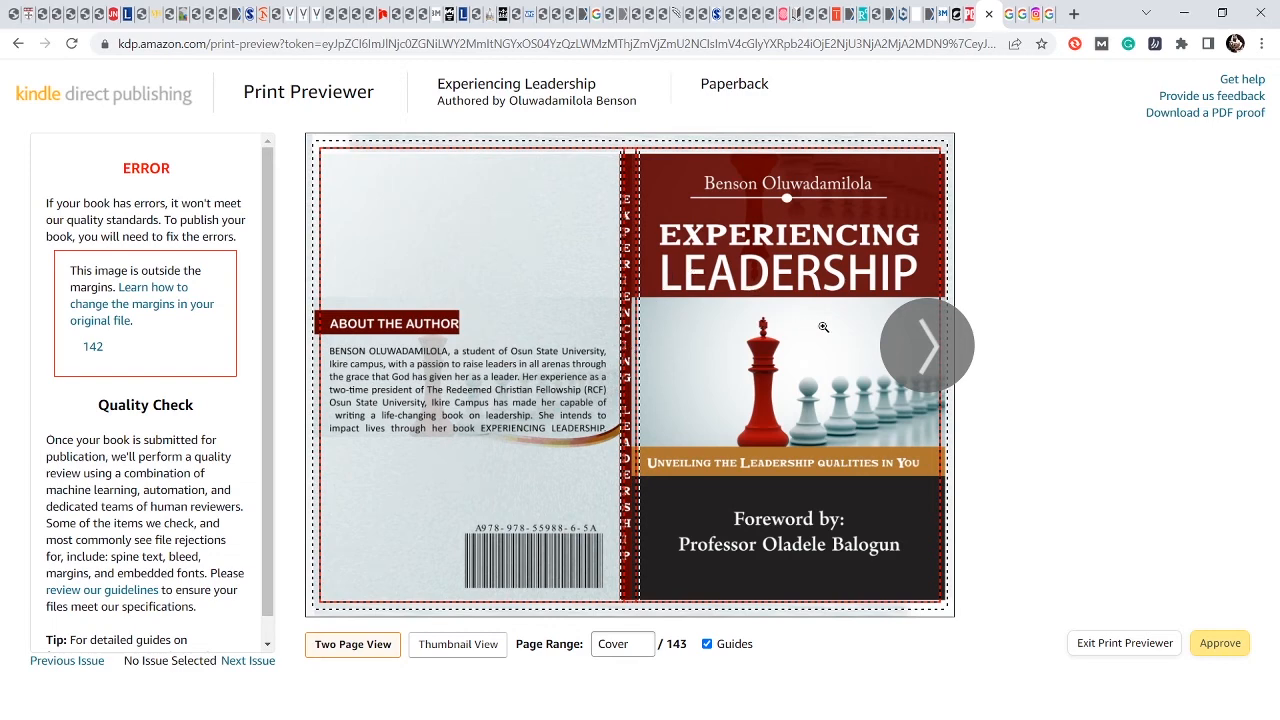
# - Go to the last page of the Word manuscript and shrink the back-cover image to fit inside the margins
pyautogui.click(487, 644)
pyautogui.moveTo(1240, 195); pyautogui.dragTo(1240, 590)
pyautogui.click(411, 513)
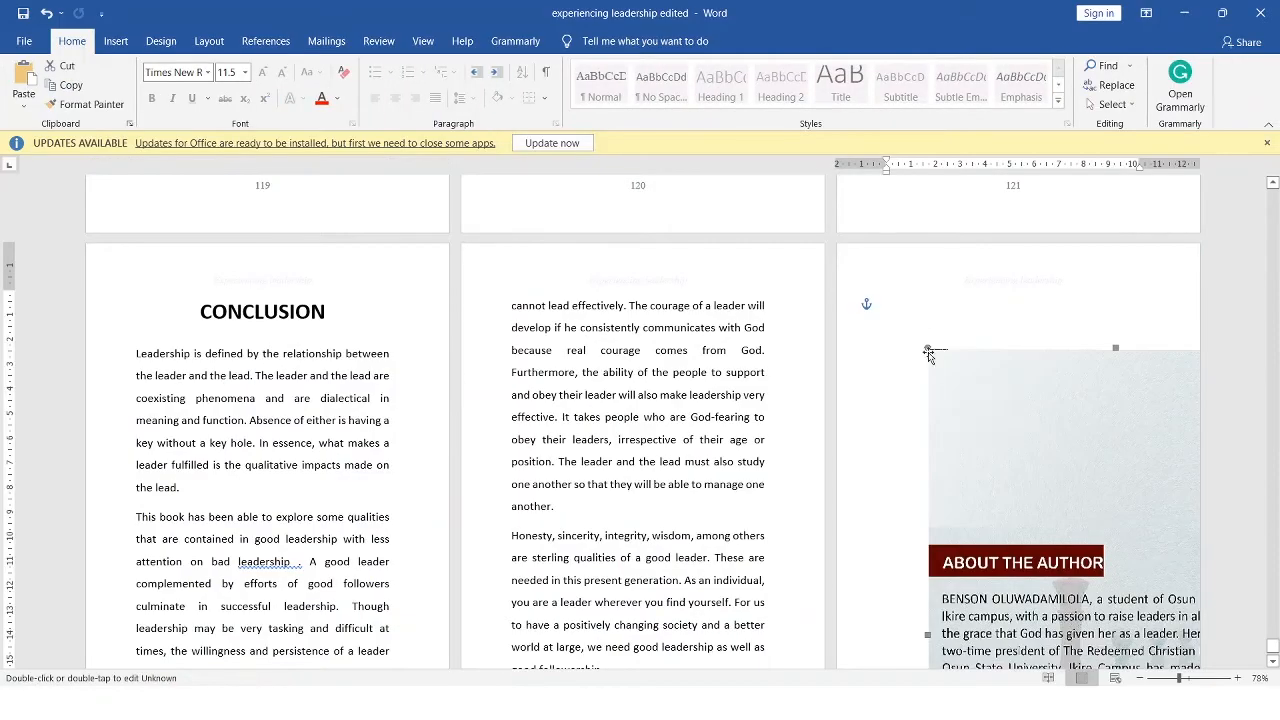
pyautogui.moveTo(928, 349); pyautogui.dragTo(1016, 480)
pyautogui.moveTo(1099, 516); pyautogui.dragTo(954, 317)
pyautogui.moveTo(872, 284); pyautogui.dragTo(914, 317)
pyautogui.moveTo(1005, 446); pyautogui.dragTo(1002, 420)
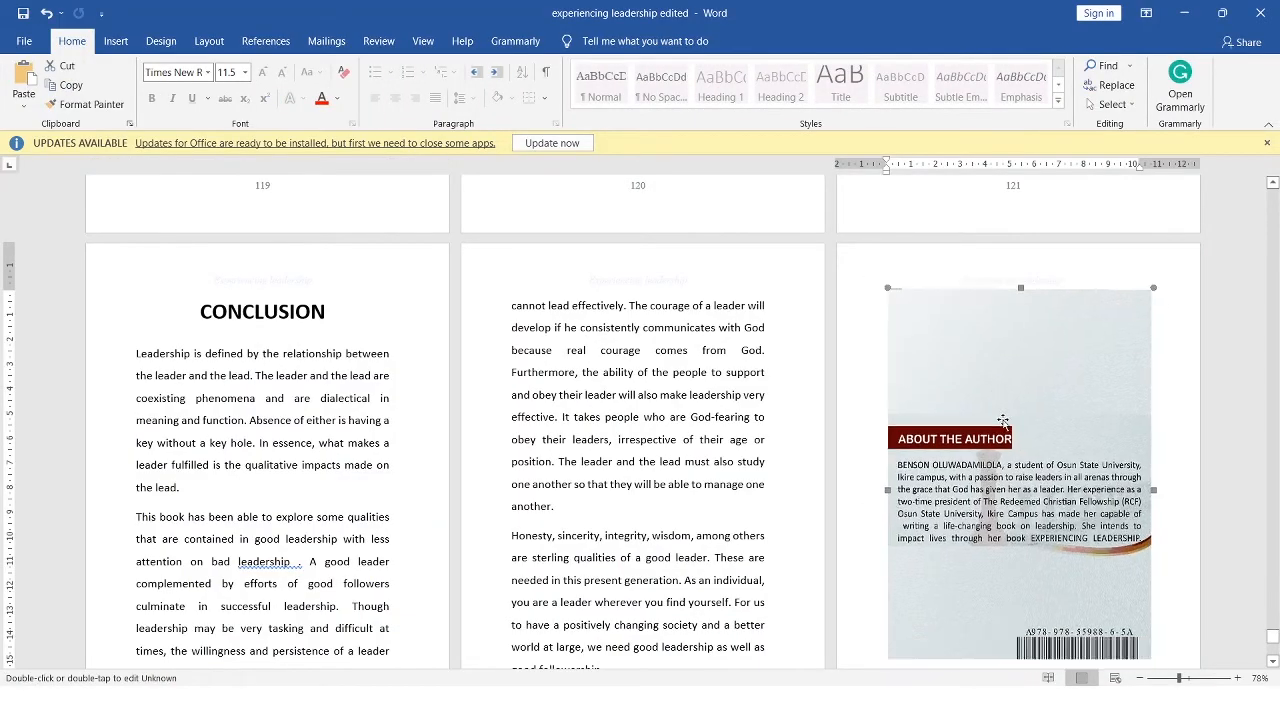
# - Delete the back-cover image and its leftover empty page after the conclusion
pyautogui.scroll(-3, 1046, 453)
pyautogui.press('Delete')
pyautogui.click(981, 348)
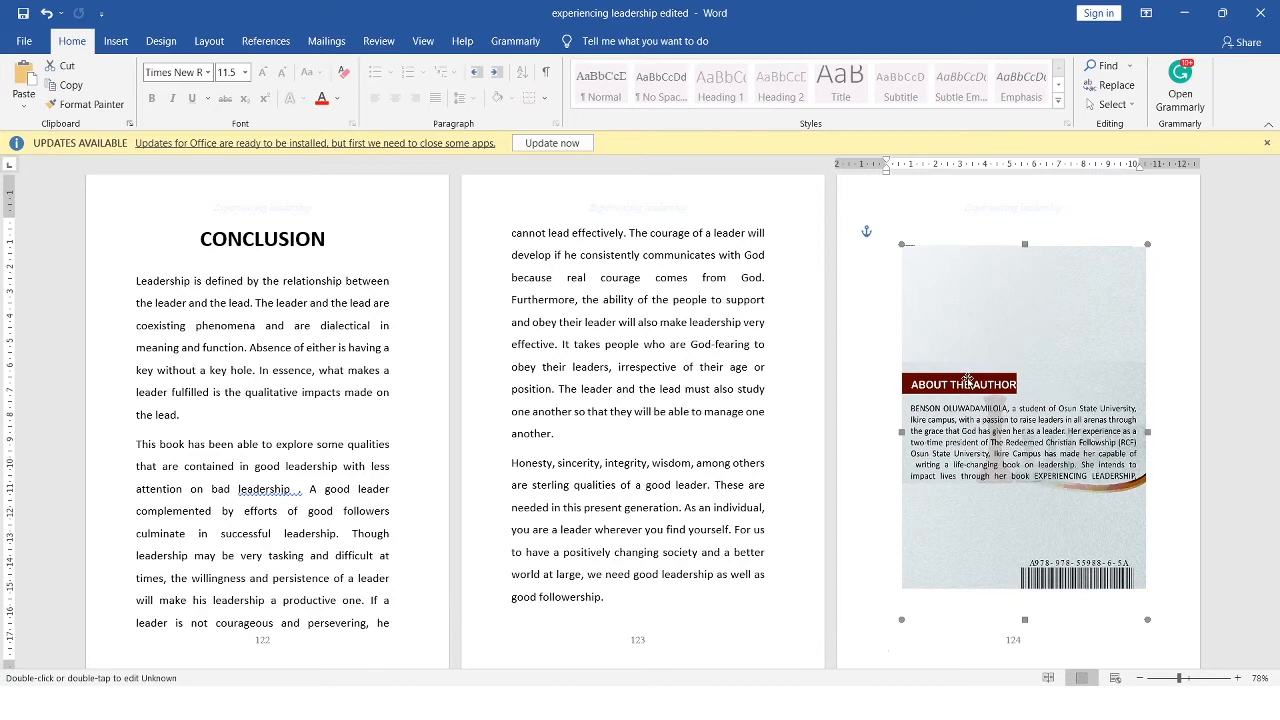
pyautogui.press('Delete')
pyautogui.press('BackSpace')
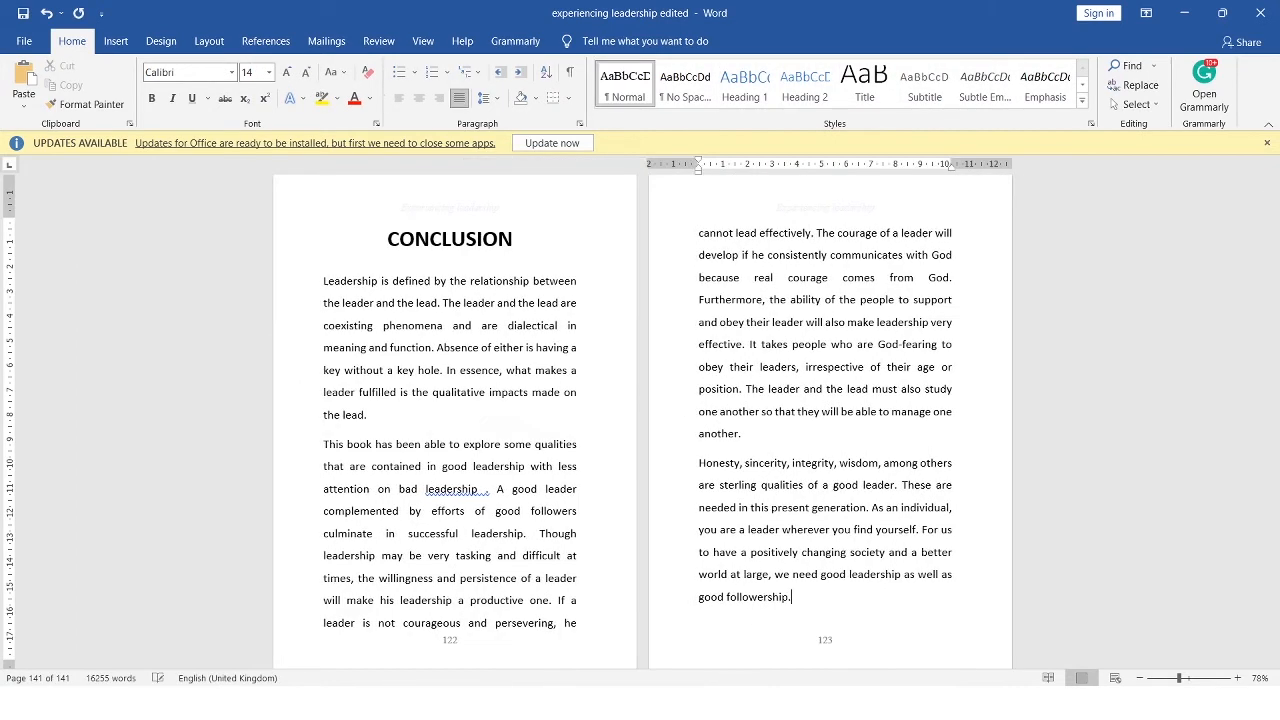
pyautogui.scroll(3, 1018, 460)
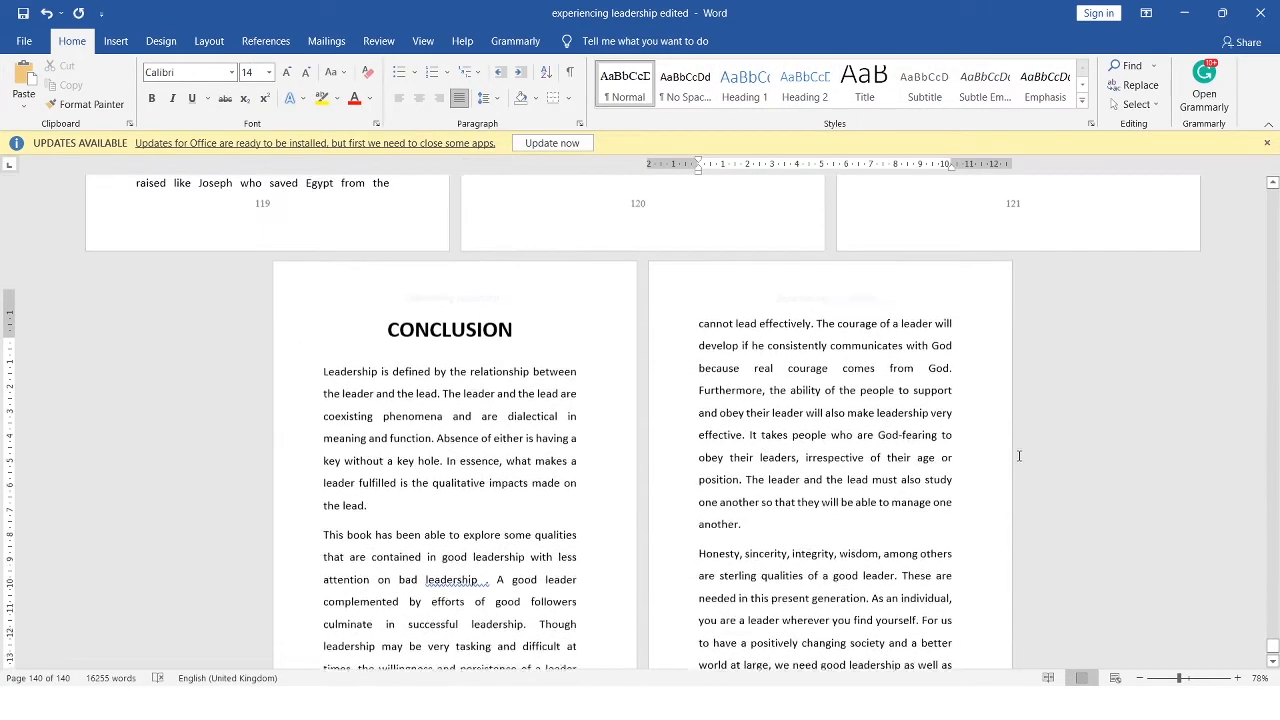
pyautogui.scroll(3, 1126, 582)
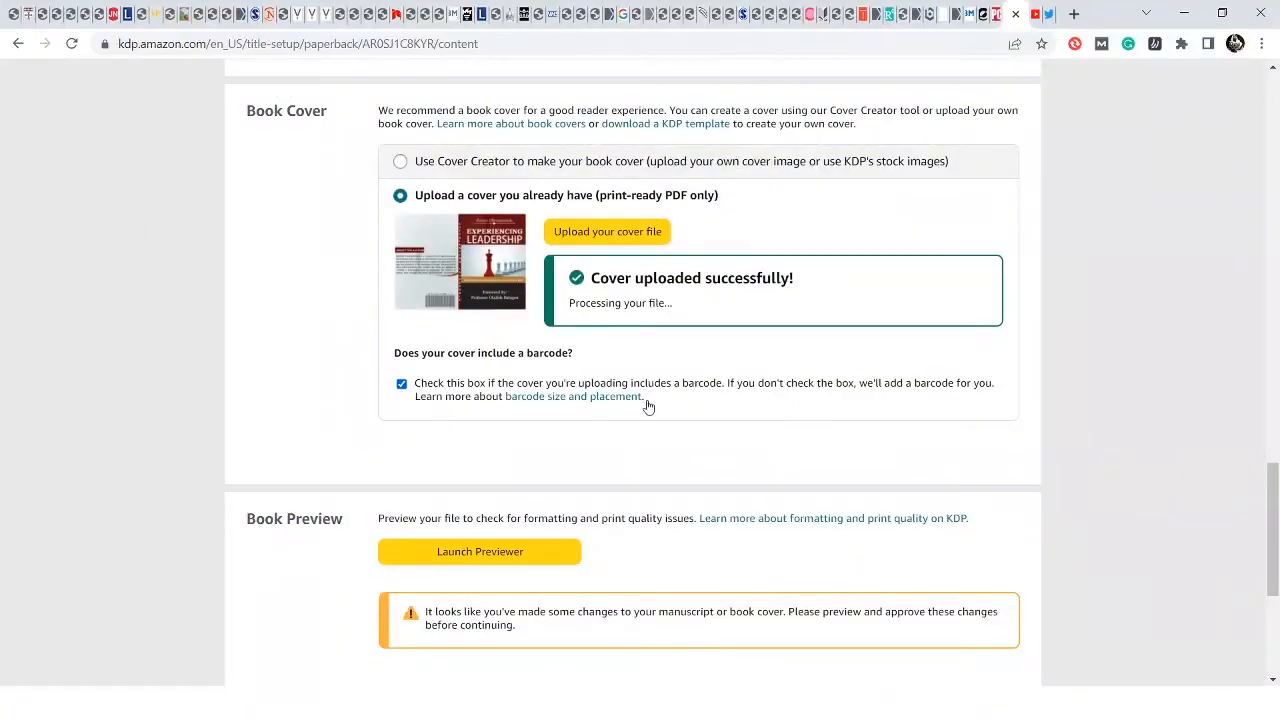
# - Upload "experiencing leadership edited" from the Documents folder as the new paperback manuscript on KDP
pyautogui.scroll(-2, 646, 403)
pyautogui.scroll(2, 646, 406)
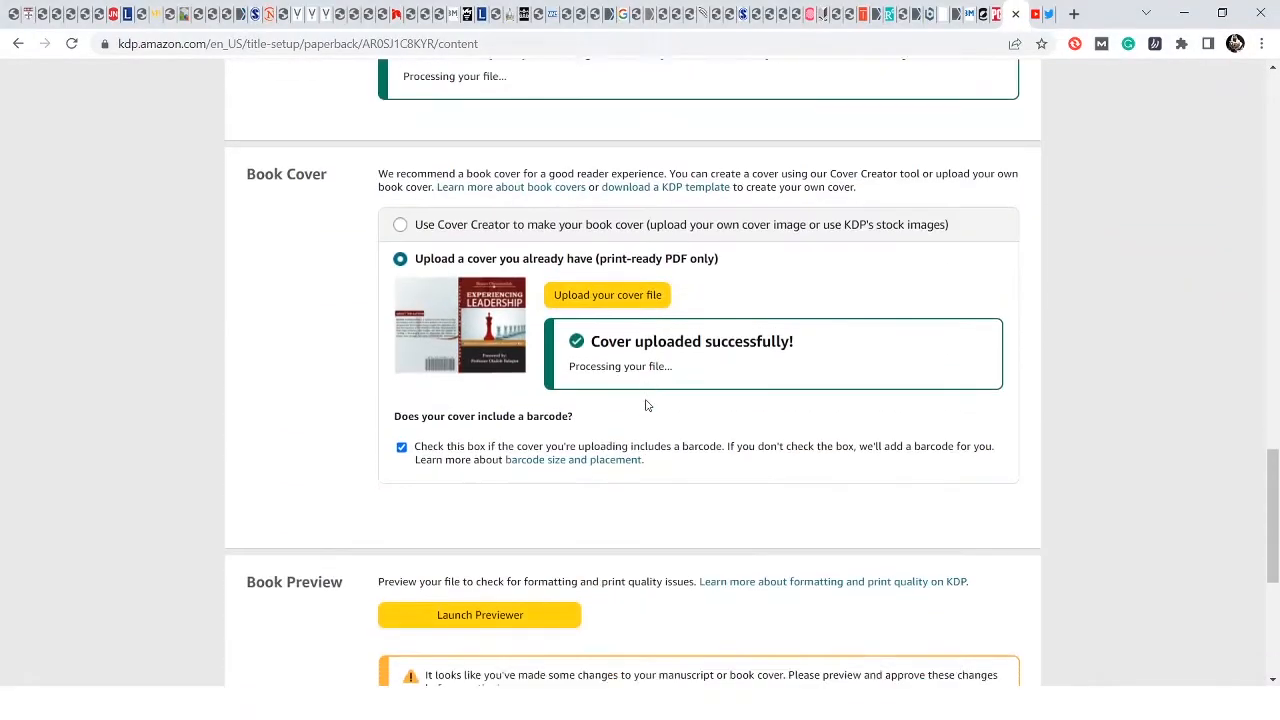
pyautogui.scroll(-2, 600, 395)
pyautogui.scroll(6, 566, 390)
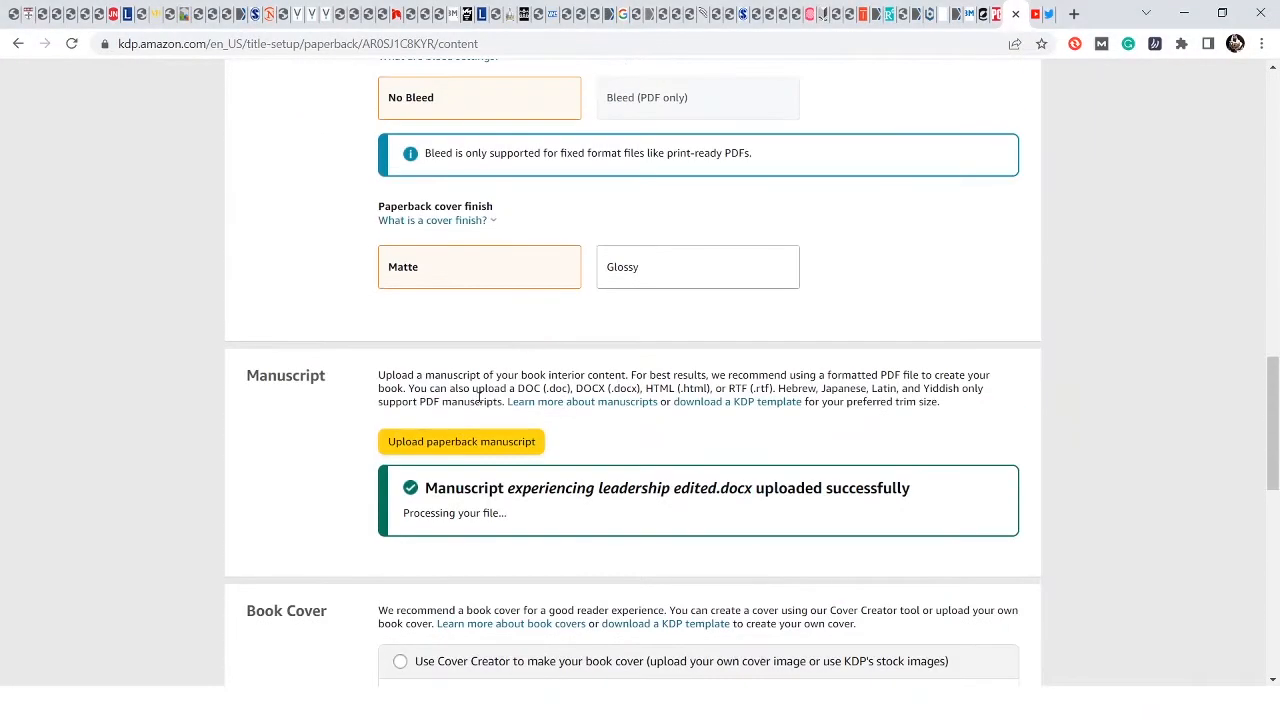
pyautogui.click(466, 438)
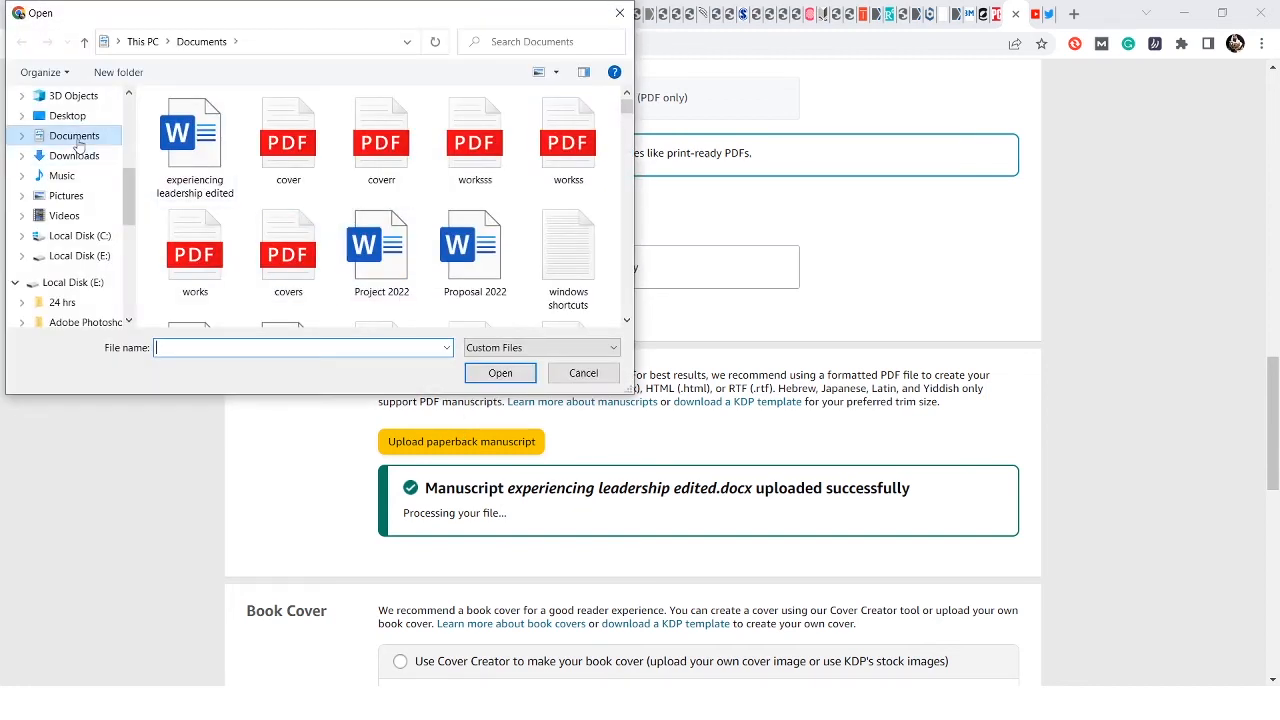
pyautogui.doubleClick(192, 140)
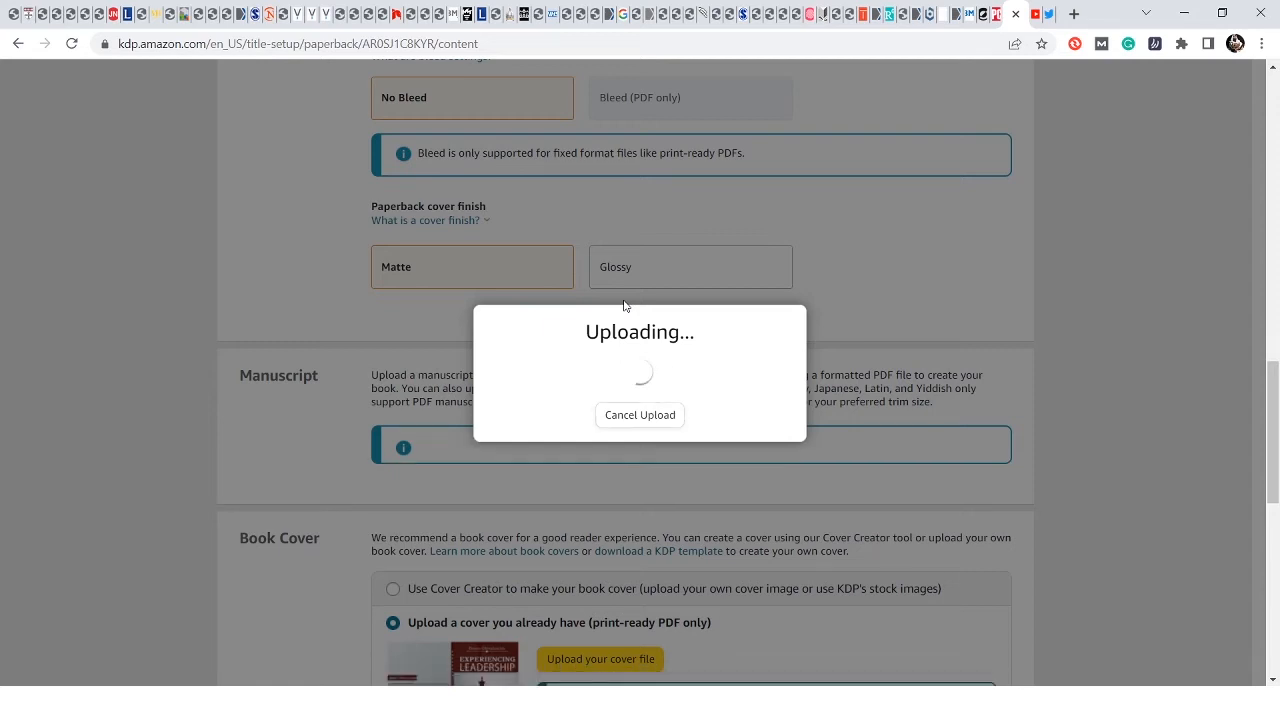
# - Launch the Print Previewer for the updated book, check it for errors, and approve the proof
pyautogui.scroll(-1, 635, 348)
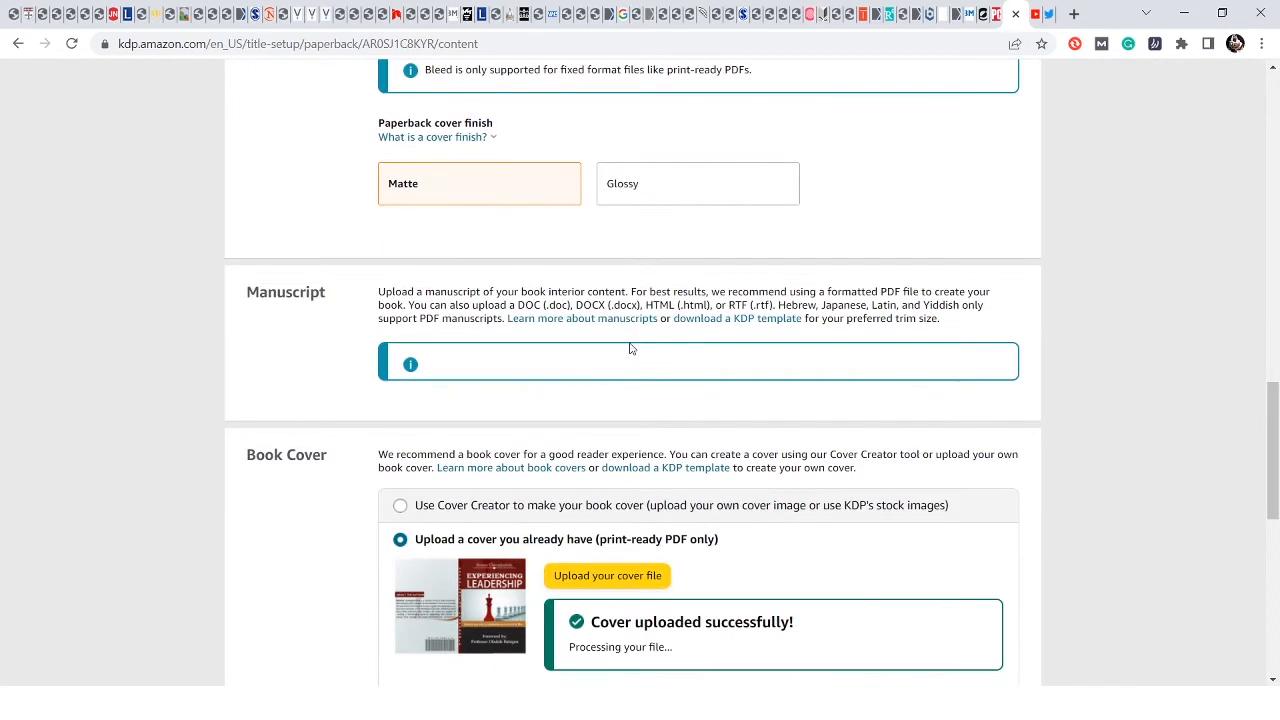
pyautogui.scroll(-9, 627, 378)
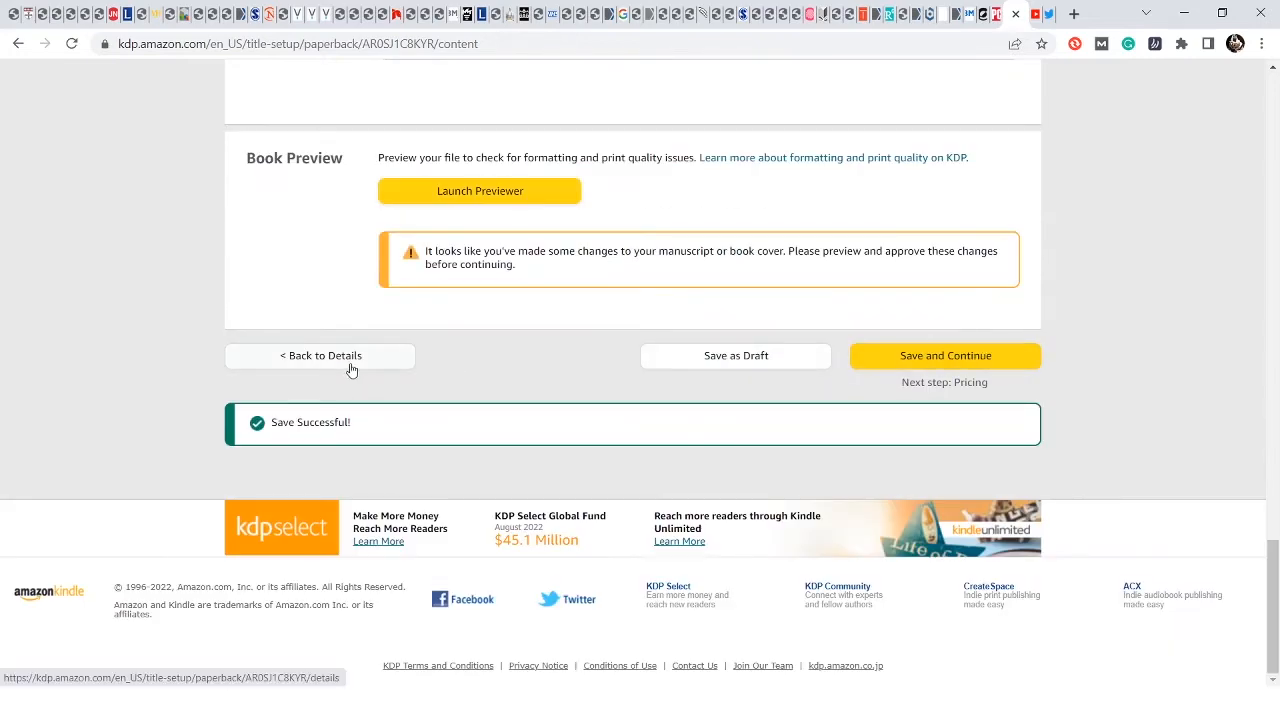
pyautogui.click(480, 191)
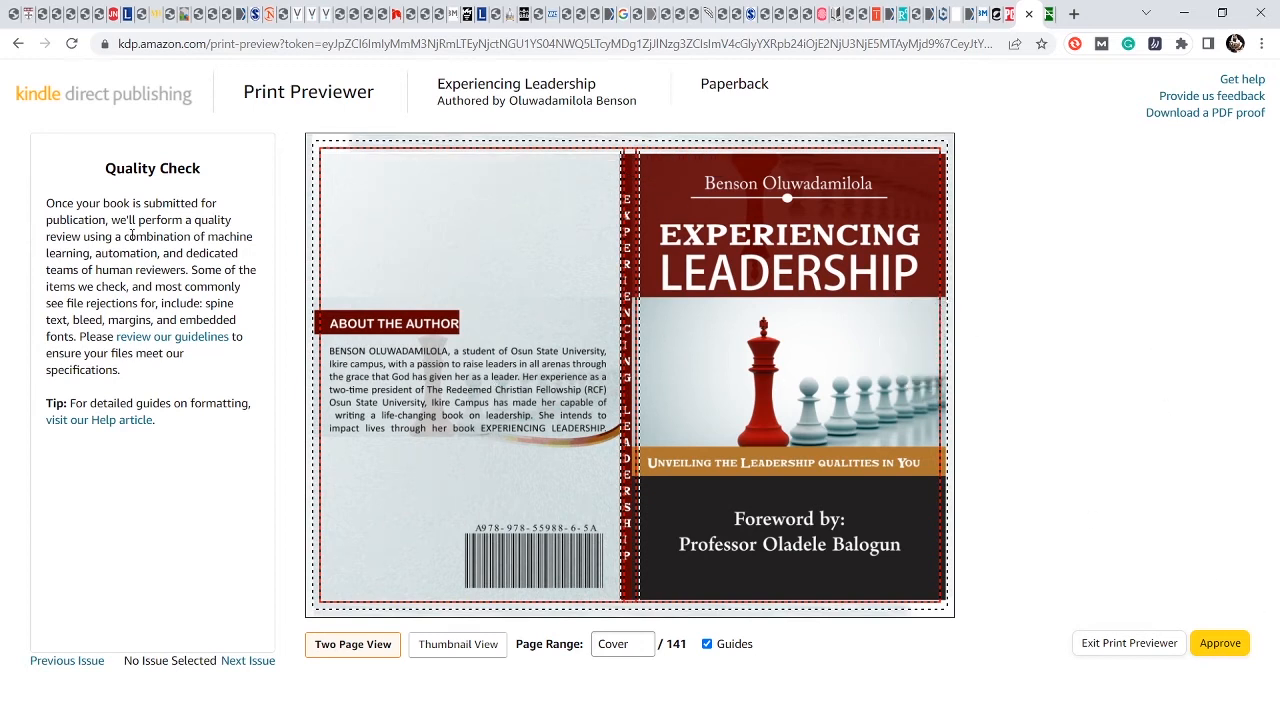
pyautogui.click(1212, 645)
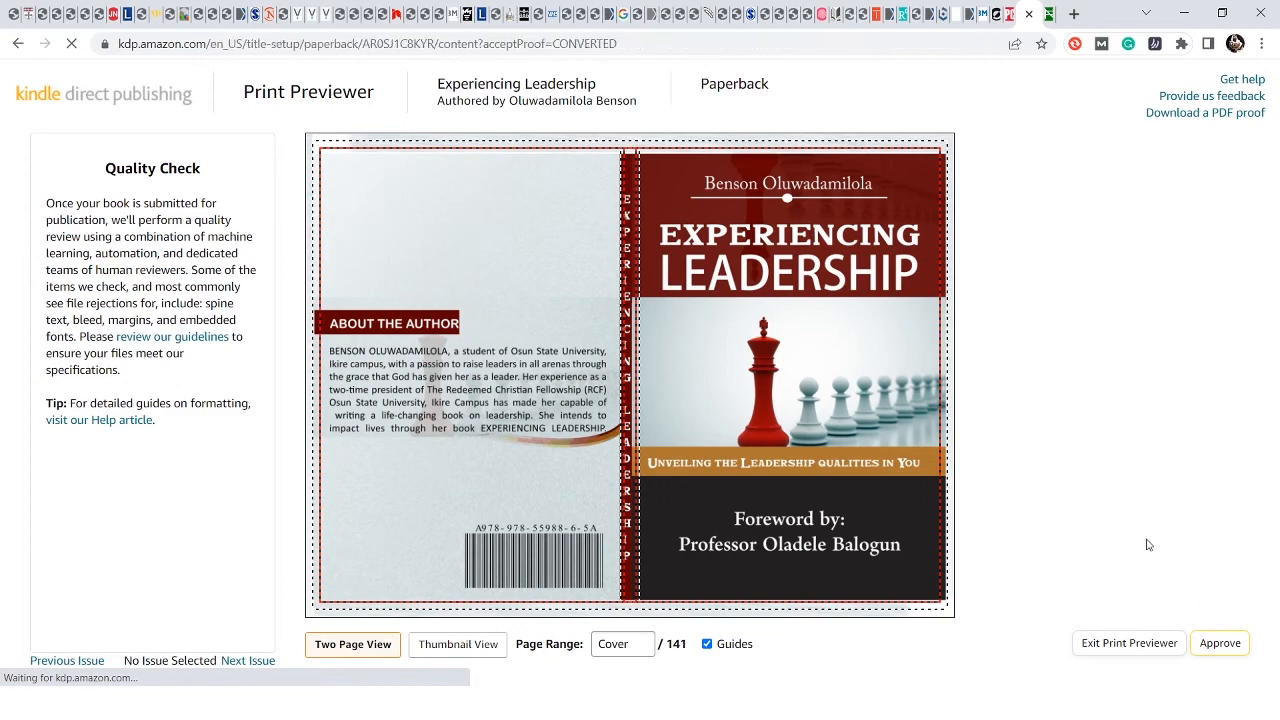
# - Review the Paperback Content page, checking the section statuses, uploaded files, print summary and printing costs
pyautogui.scroll(-12, 809, 470)
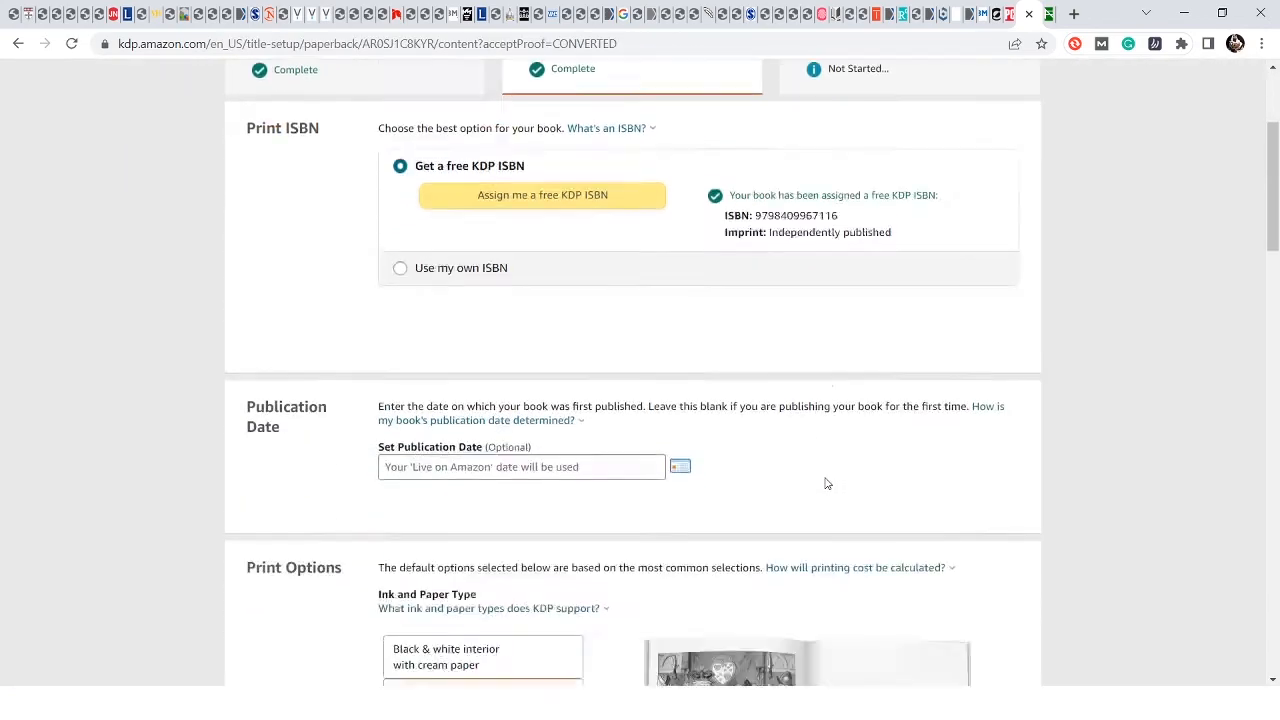
pyautogui.scroll(5, 810, 448)
pyautogui.scroll(10, 810, 440)
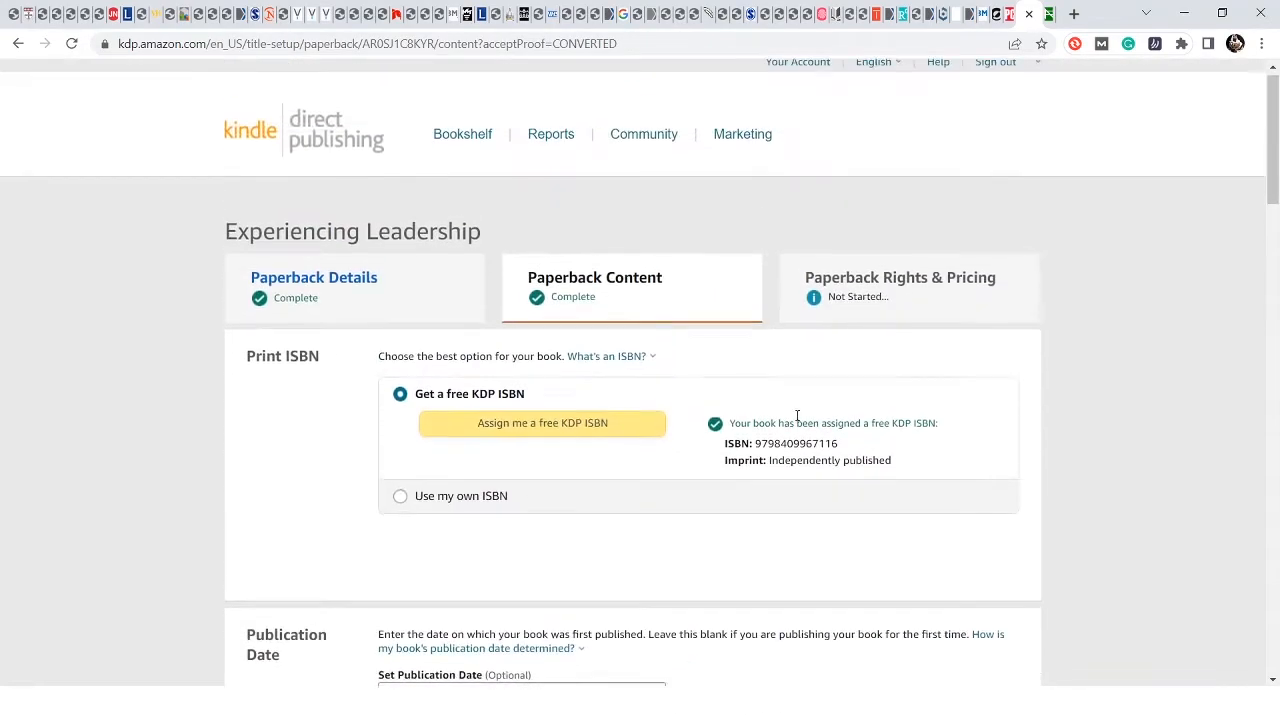
pyautogui.scroll(-10, 786, 400)
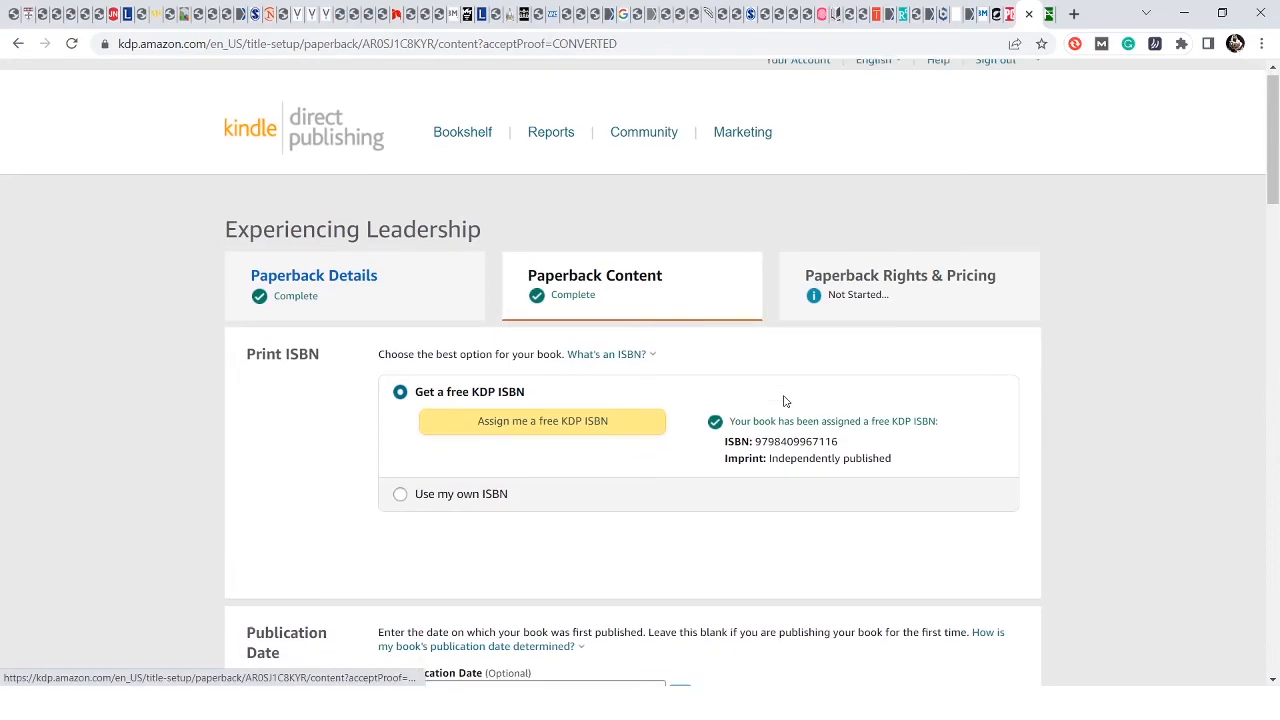
pyautogui.scroll(-5, 786, 400)
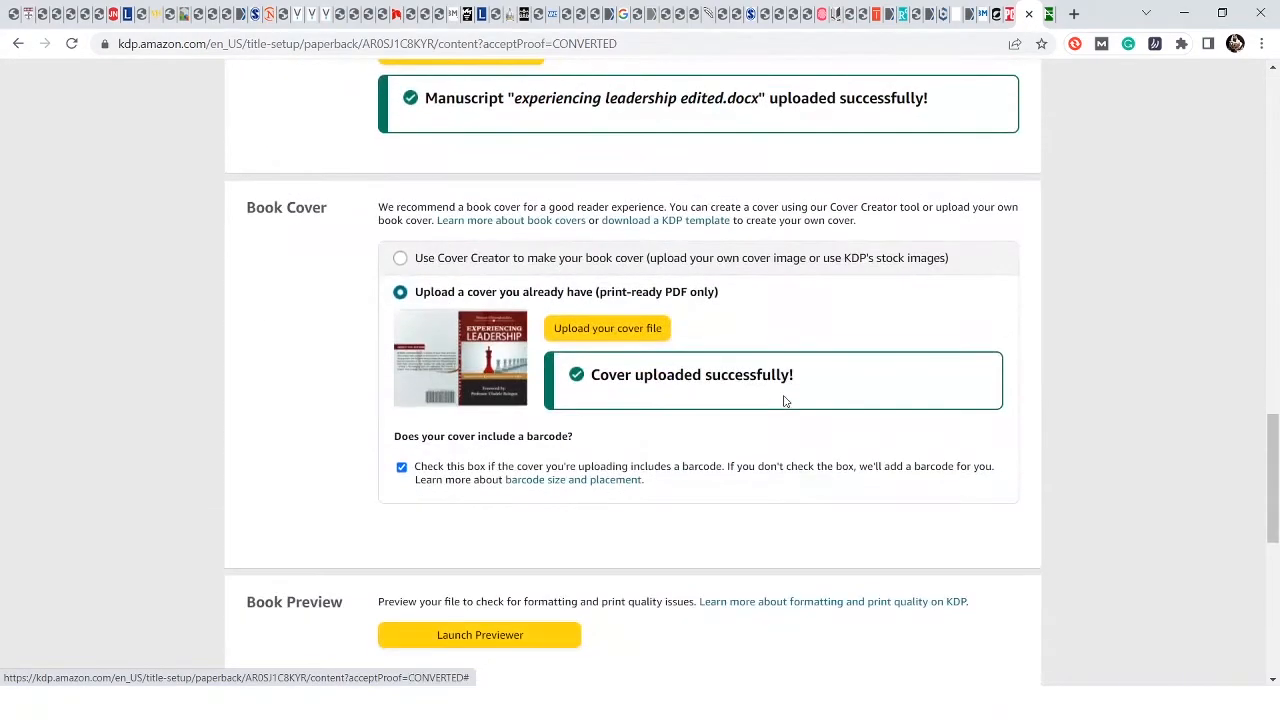
pyautogui.scroll(-4, 810, 372)
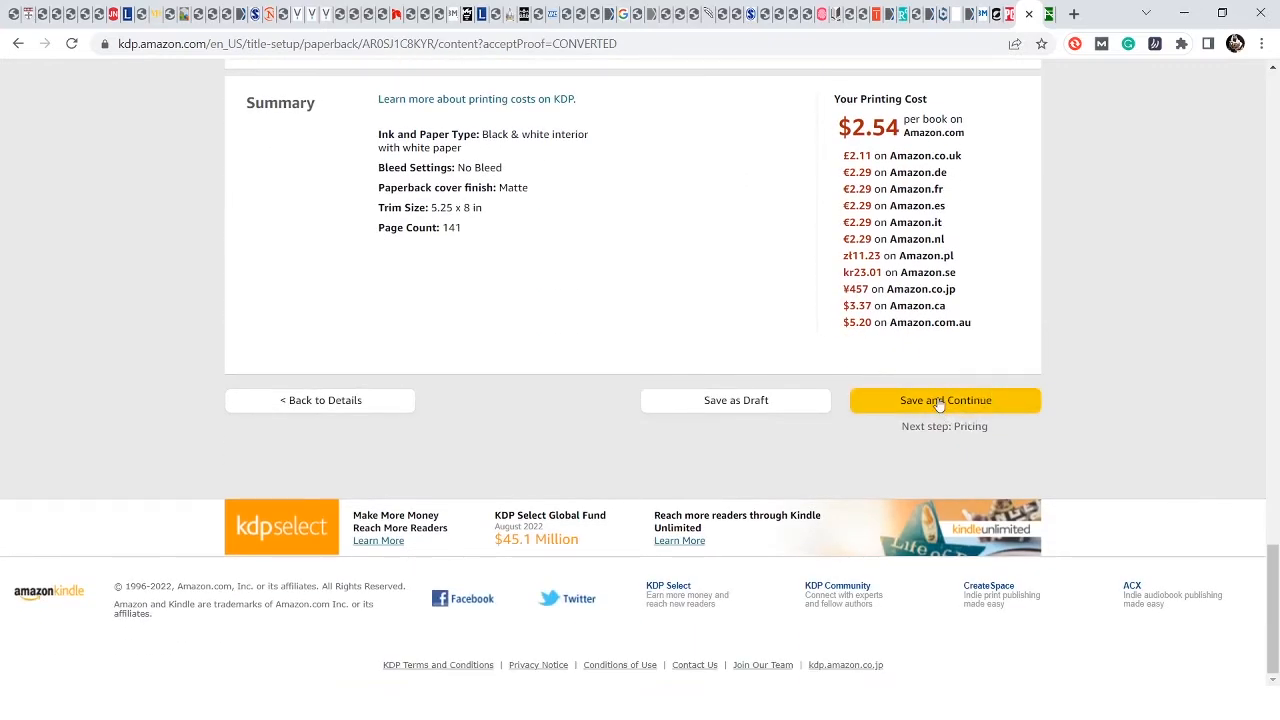
pyautogui.scroll(1, 915, 403)
pyautogui.scroll(3, 915, 403)
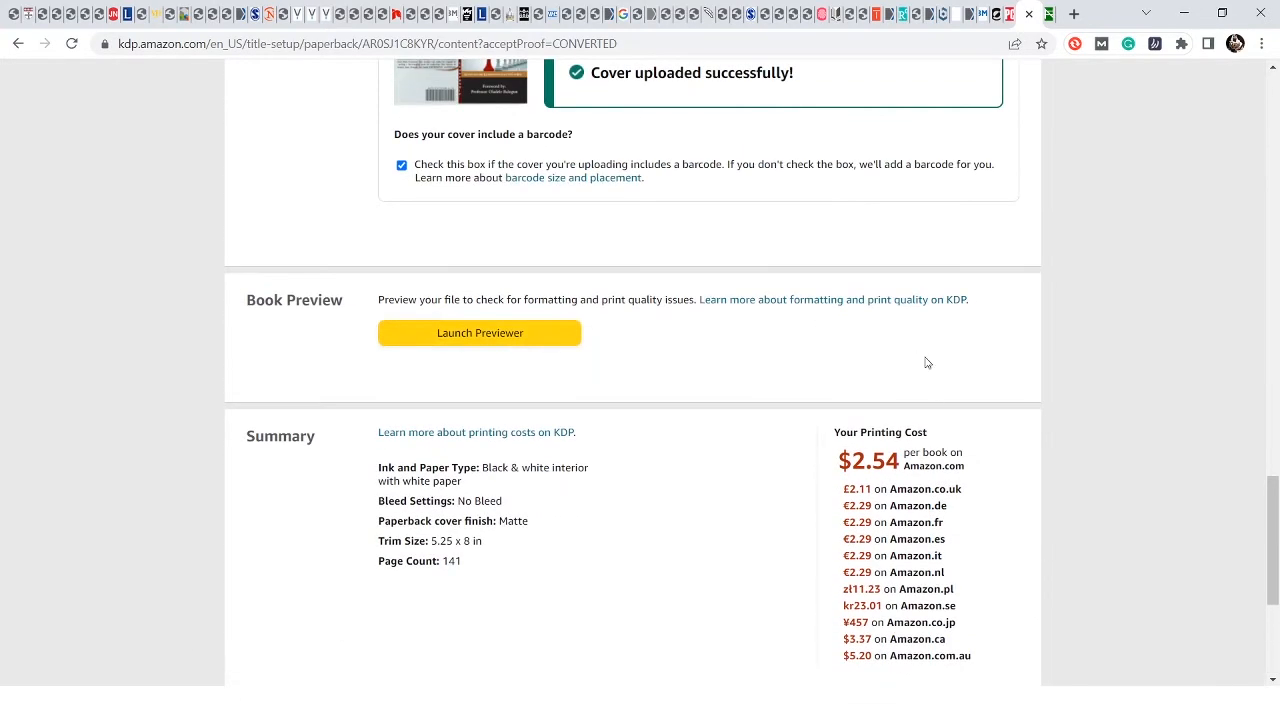
pyautogui.scroll(-2, 965, 412)
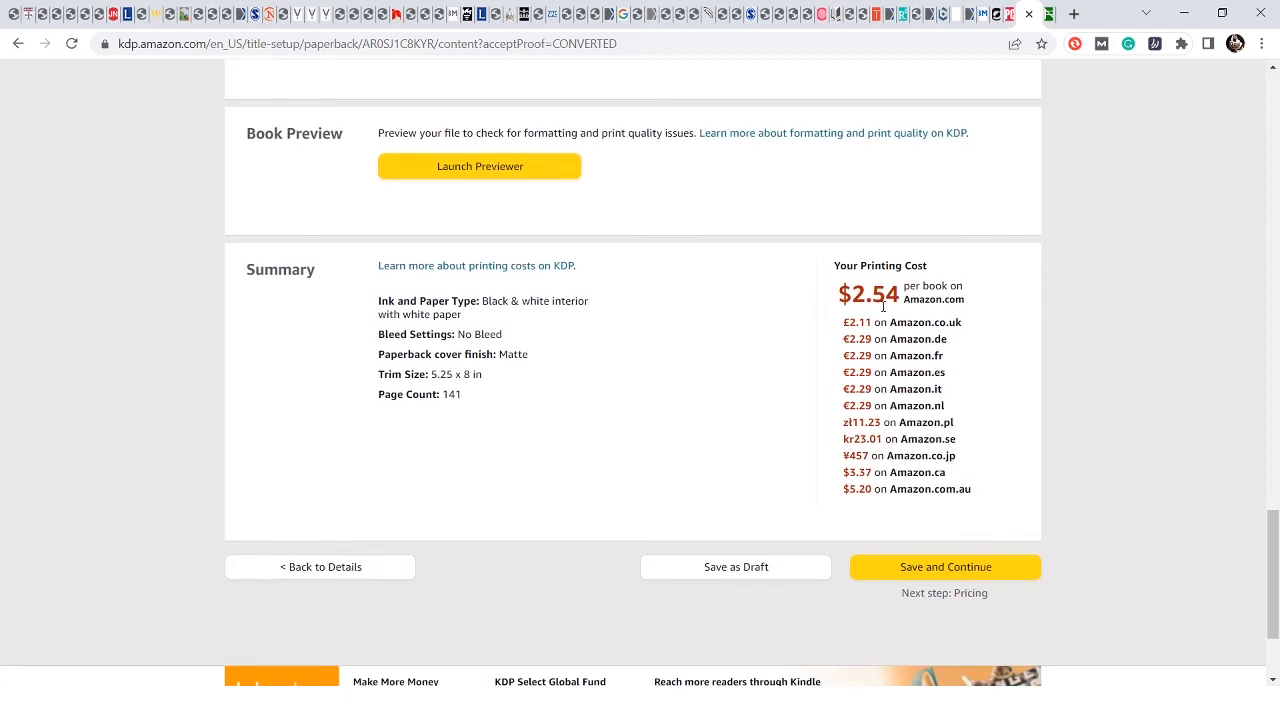
# - Save the paperback content, continue to Rights & Pricing, and set the distribution rights to individual territories
pyautogui.click(964, 566)
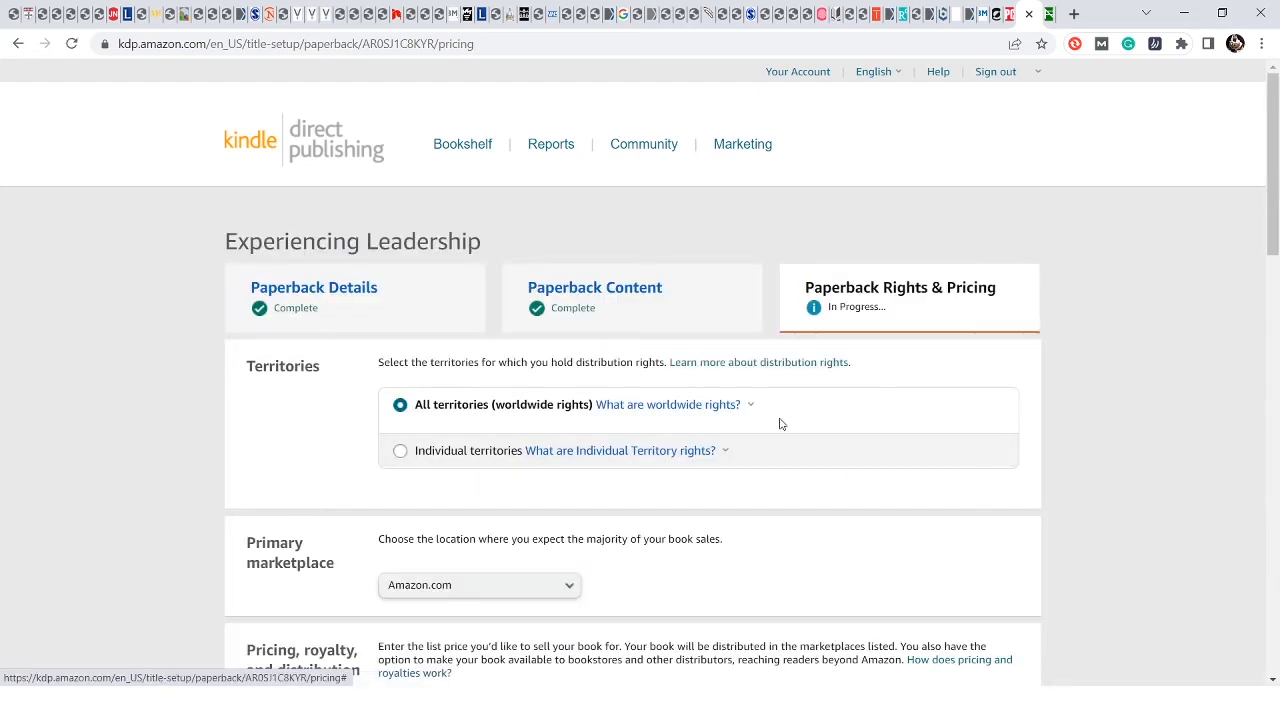
pyautogui.click(399, 452)
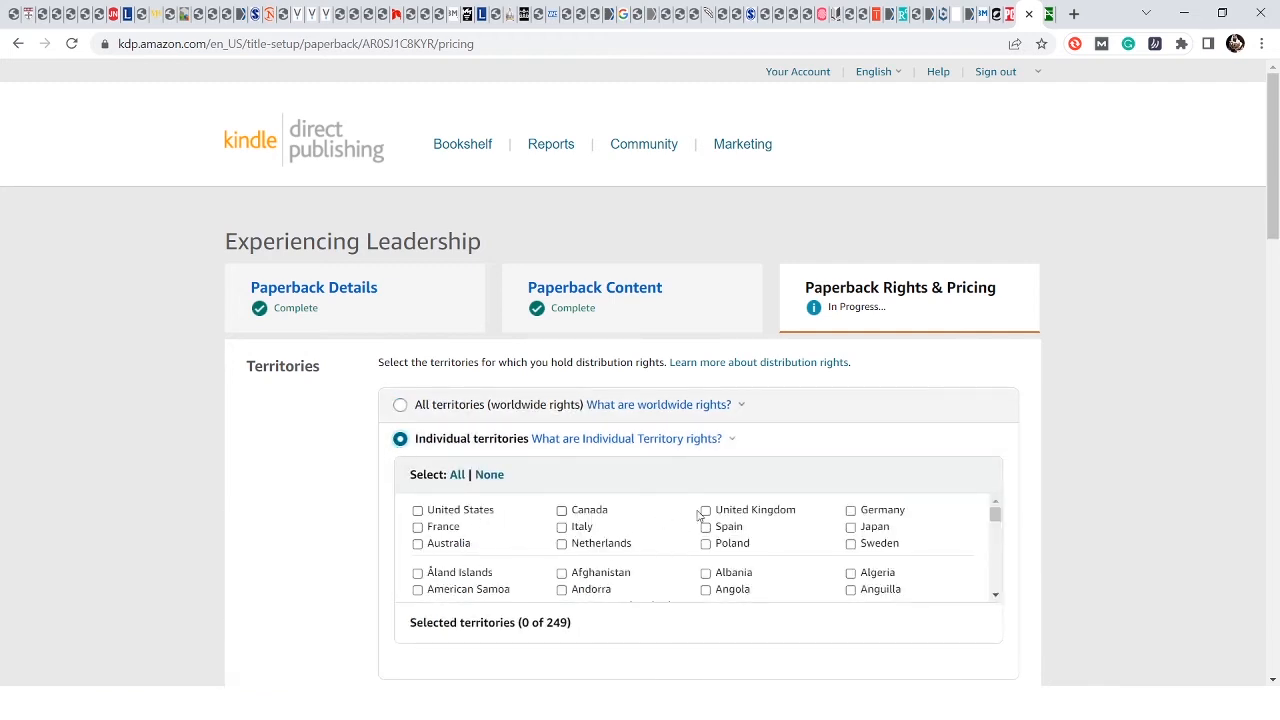
# - Set the distribution rights to all territories (worldwide rights) and keep Amazon.com as the primary marketplace
pyautogui.click(401, 406)
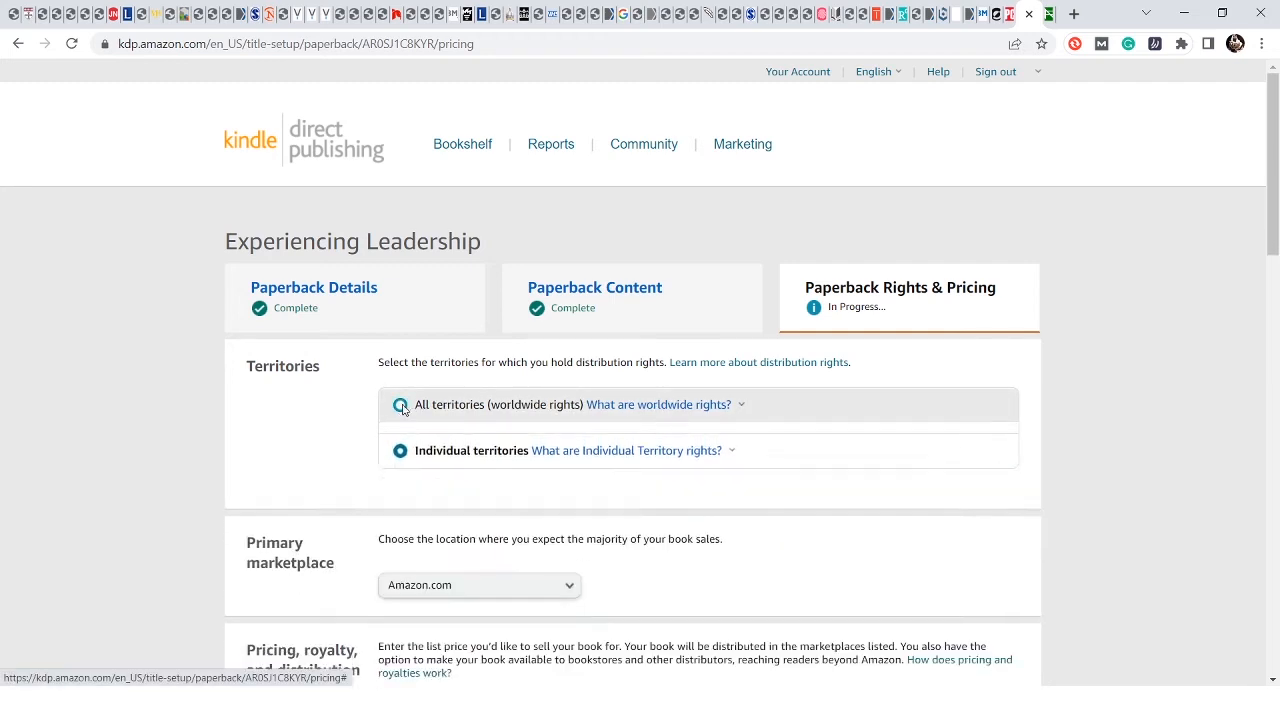
pyautogui.scroll(-1, 880, 437)
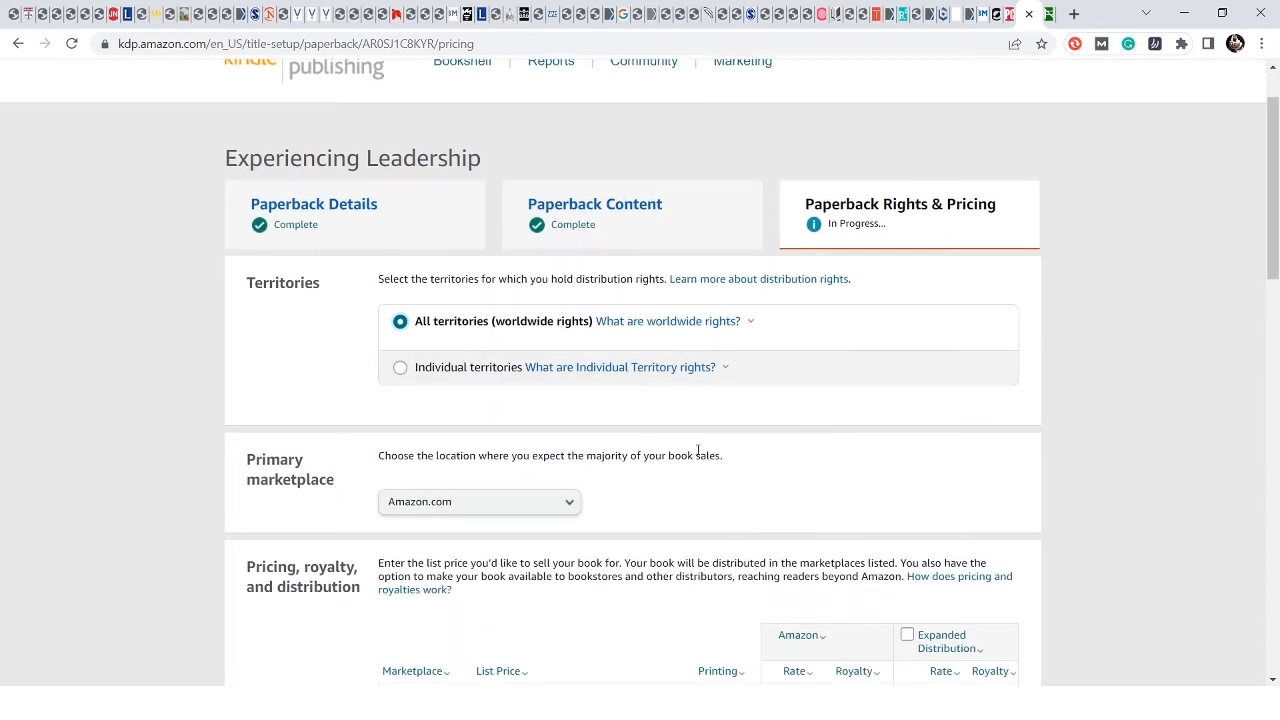
pyautogui.scroll(-1, 697, 451)
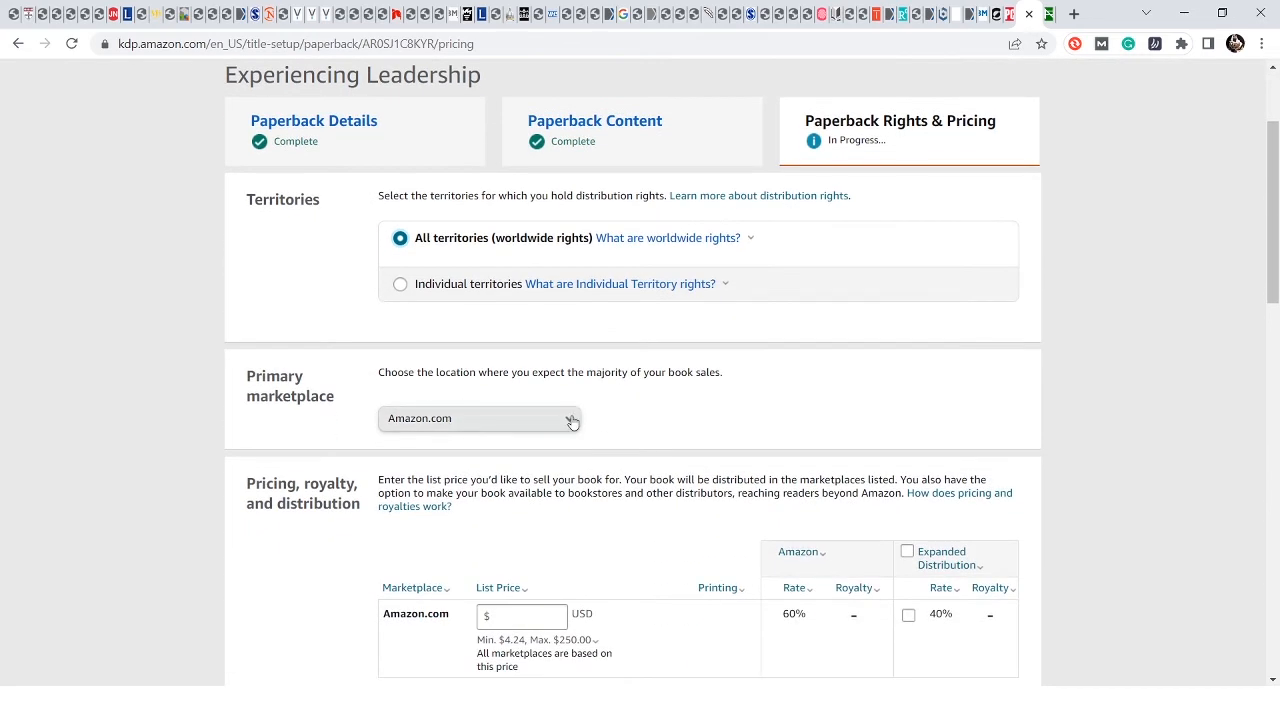
pyautogui.click(567, 421)
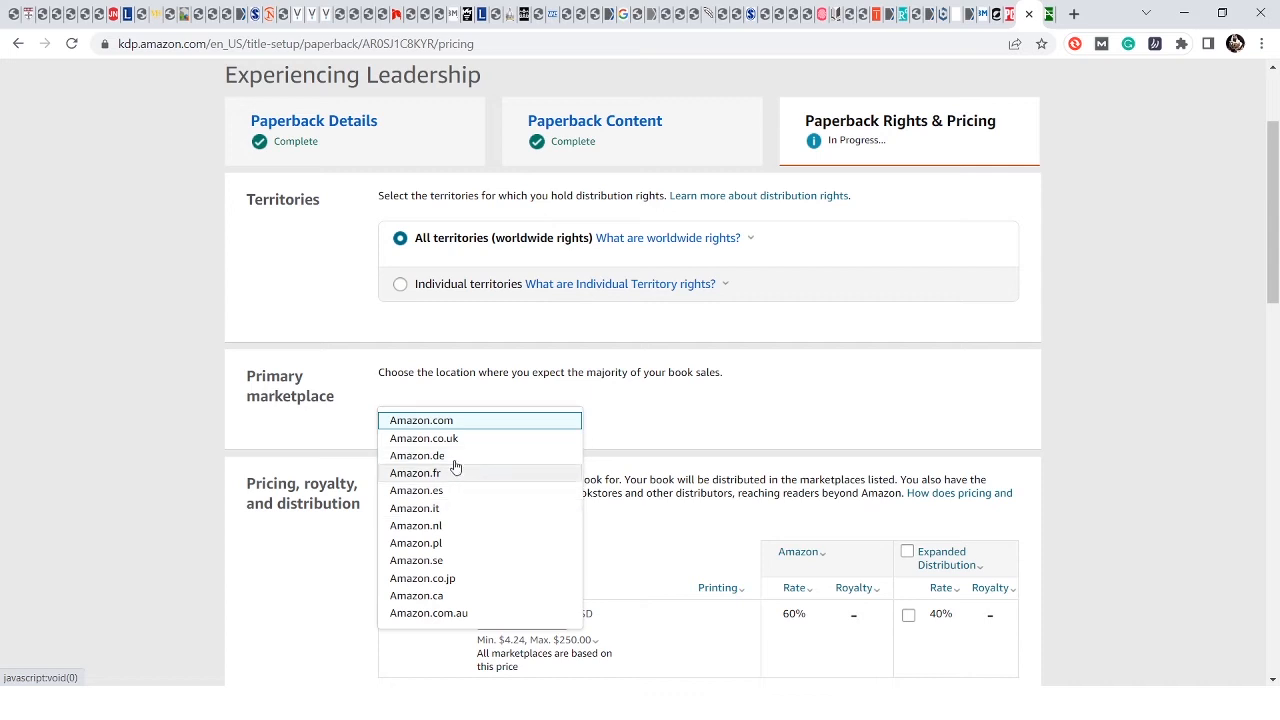
pyautogui.scroll(-3, 423, 563)
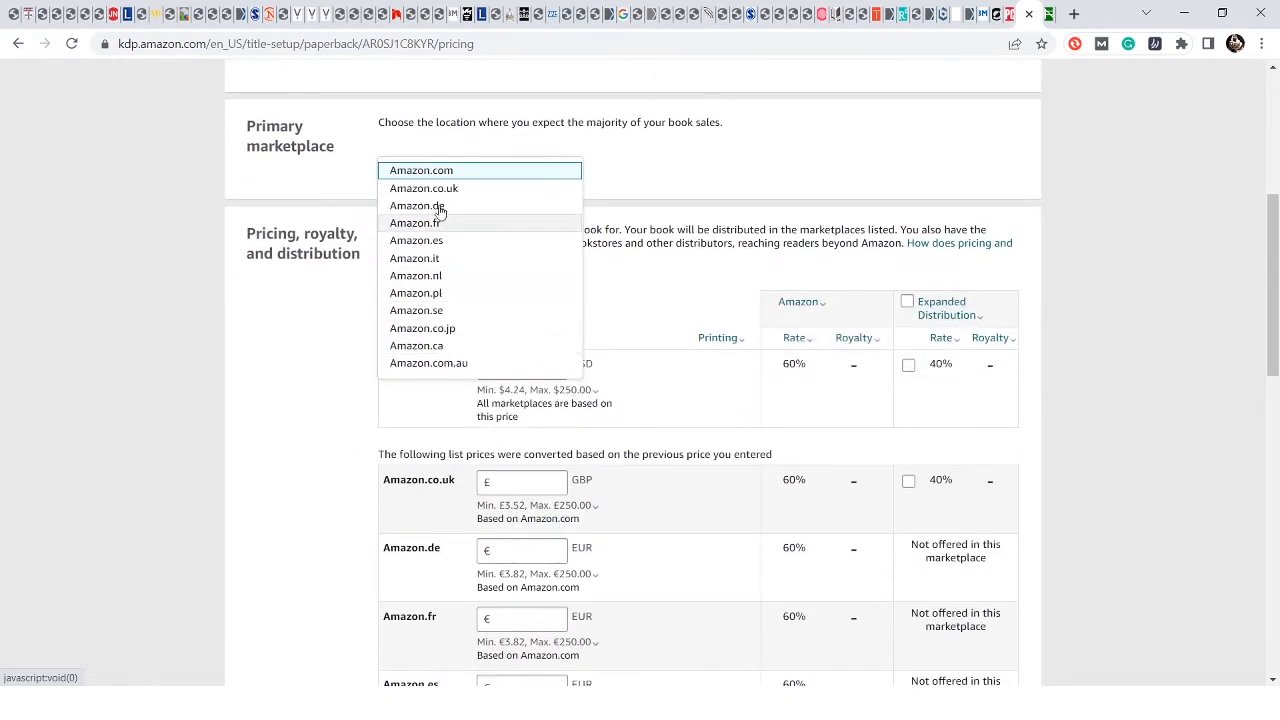
pyautogui.click(774, 138)
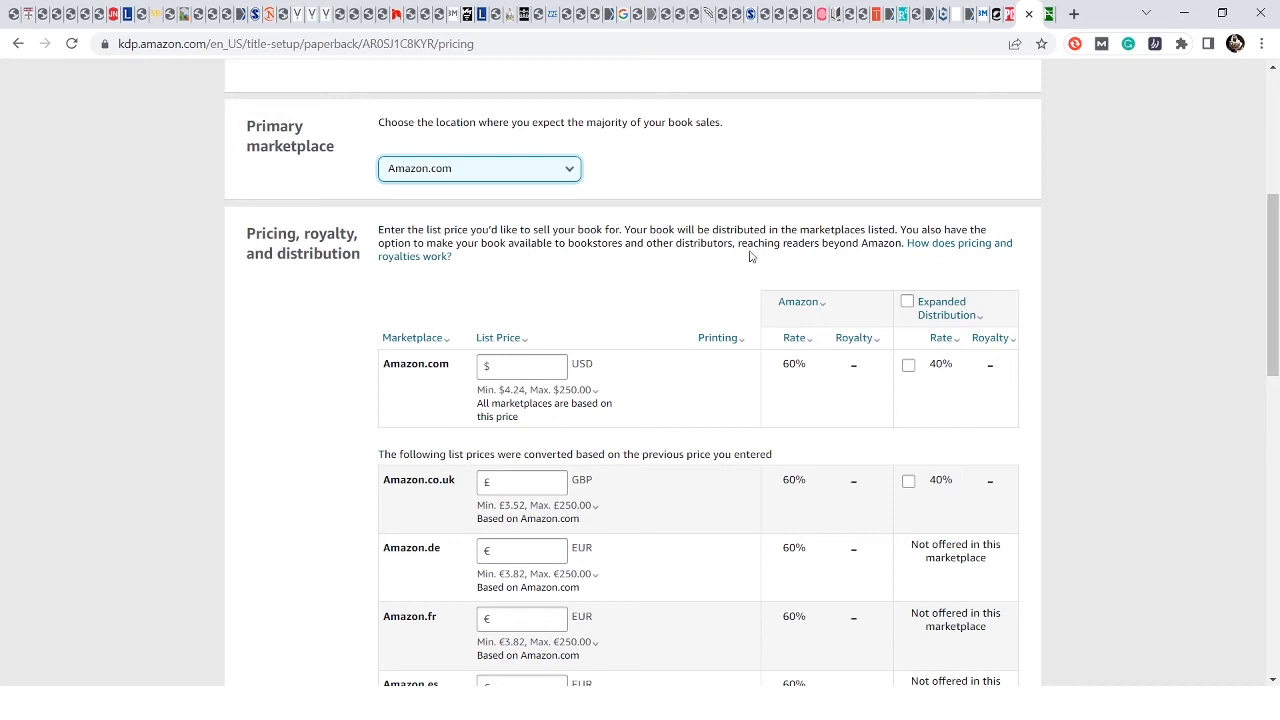
pyautogui.scroll(-1, 590, 245)
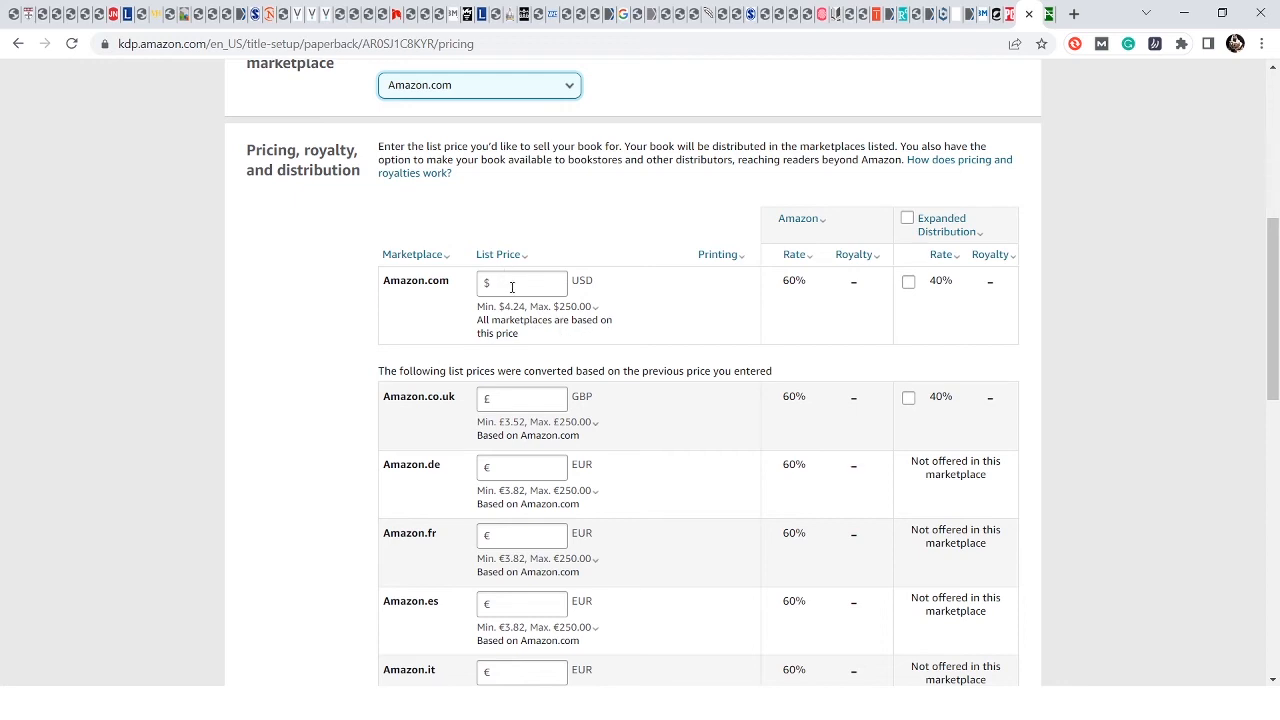
pyautogui.click(796, 254)
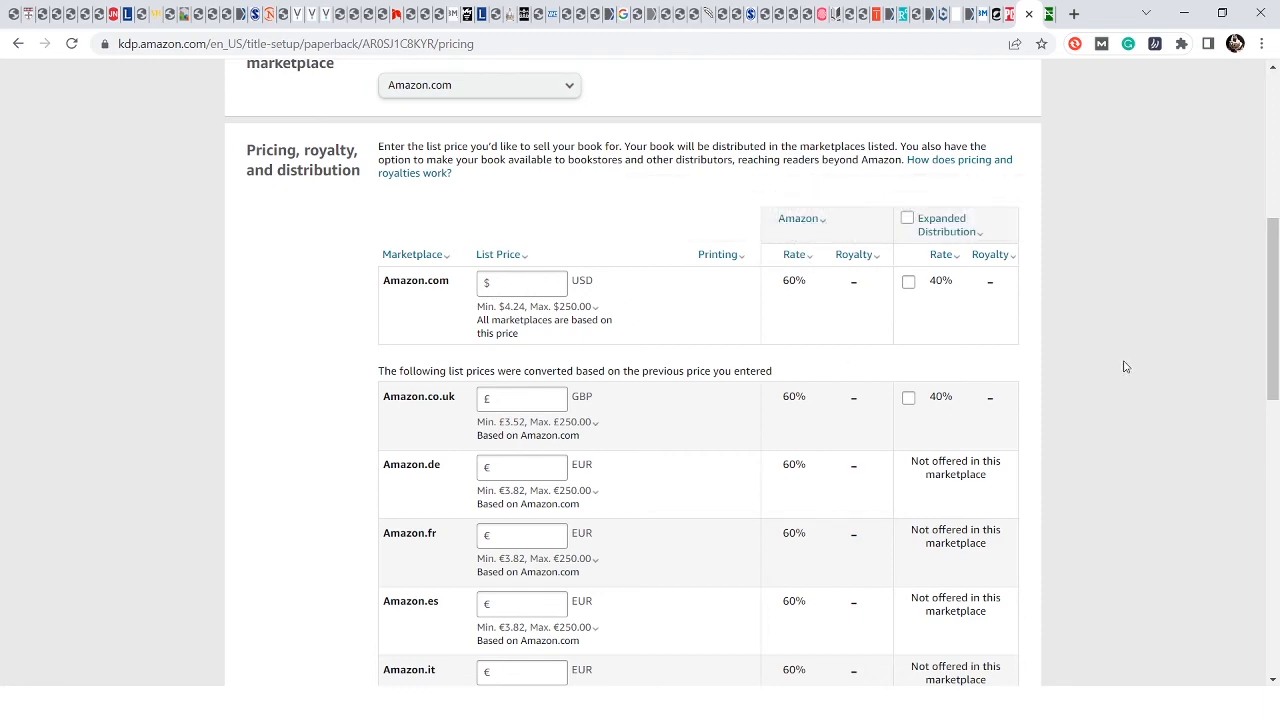
# - Look over the Rights & Pricing page, then return to the Bookshelf, saving the unsaved changes
pyautogui.scroll(-9, 1115, 364)
pyautogui.scroll(4, 1100, 355)
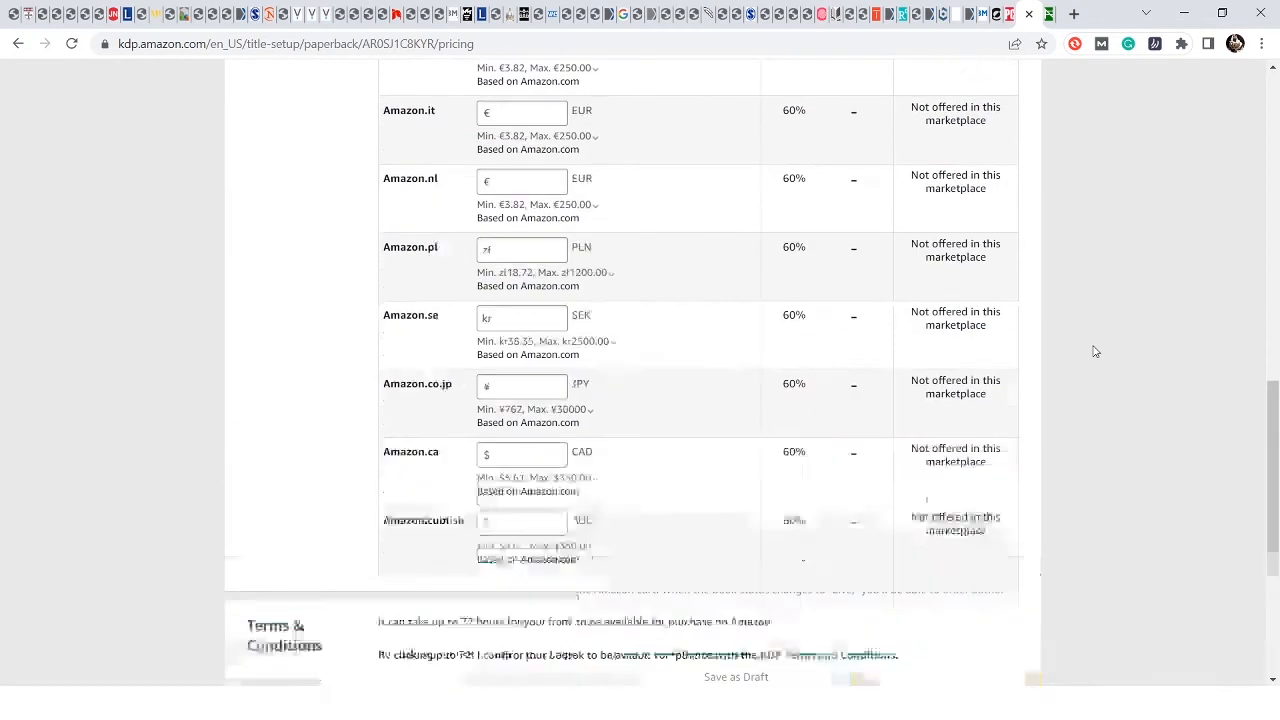
pyautogui.scroll(10, 1095, 351)
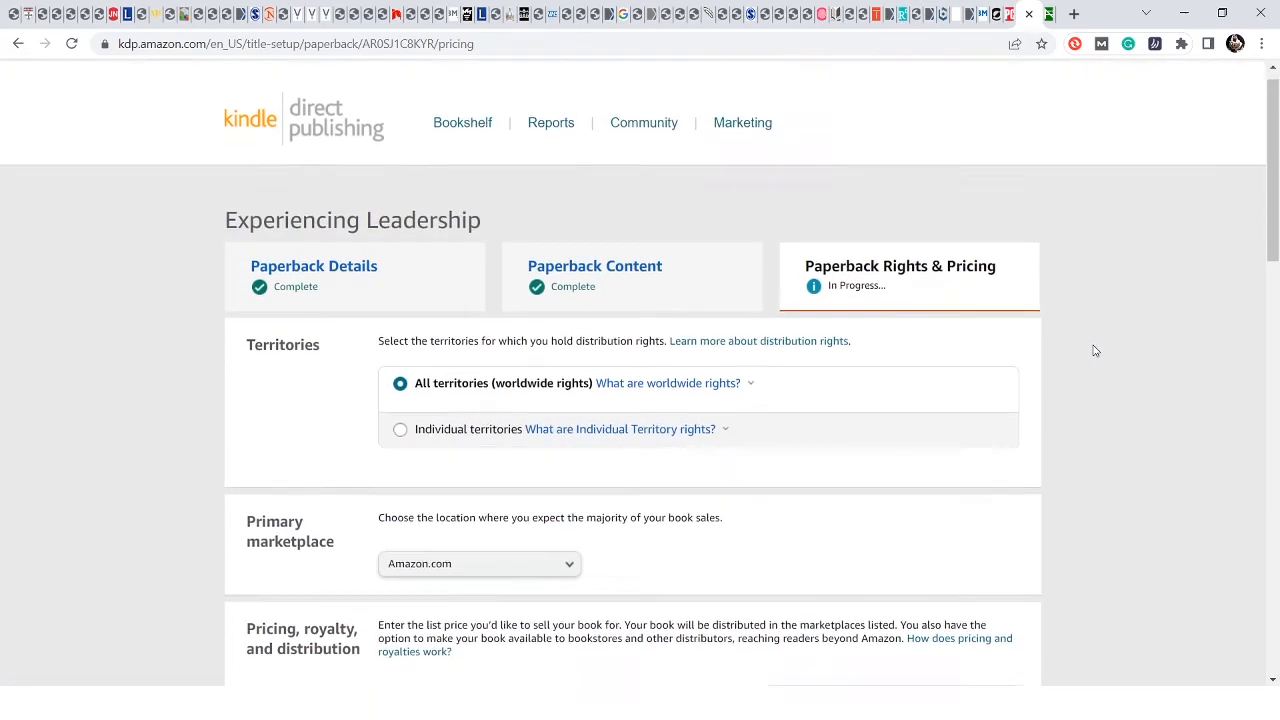
pyautogui.scroll(-1, 1095, 351)
pyautogui.scroll(2, 1095, 351)
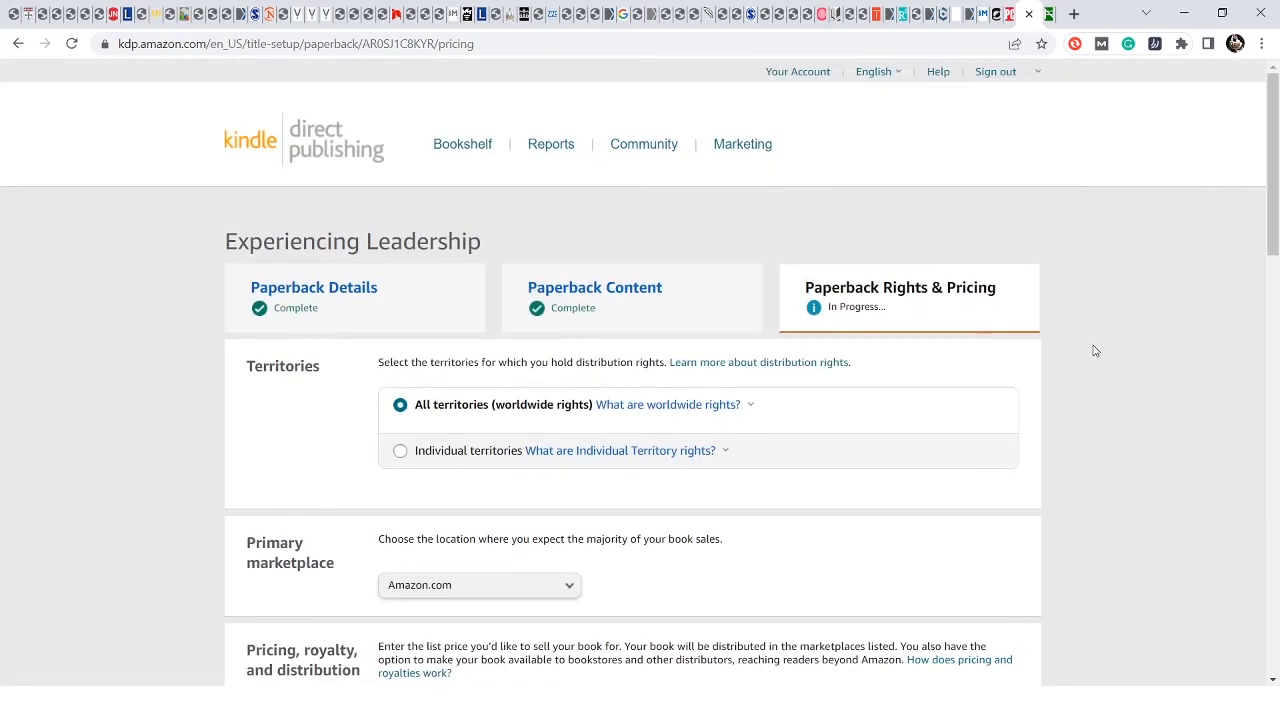
pyautogui.click(453, 147)
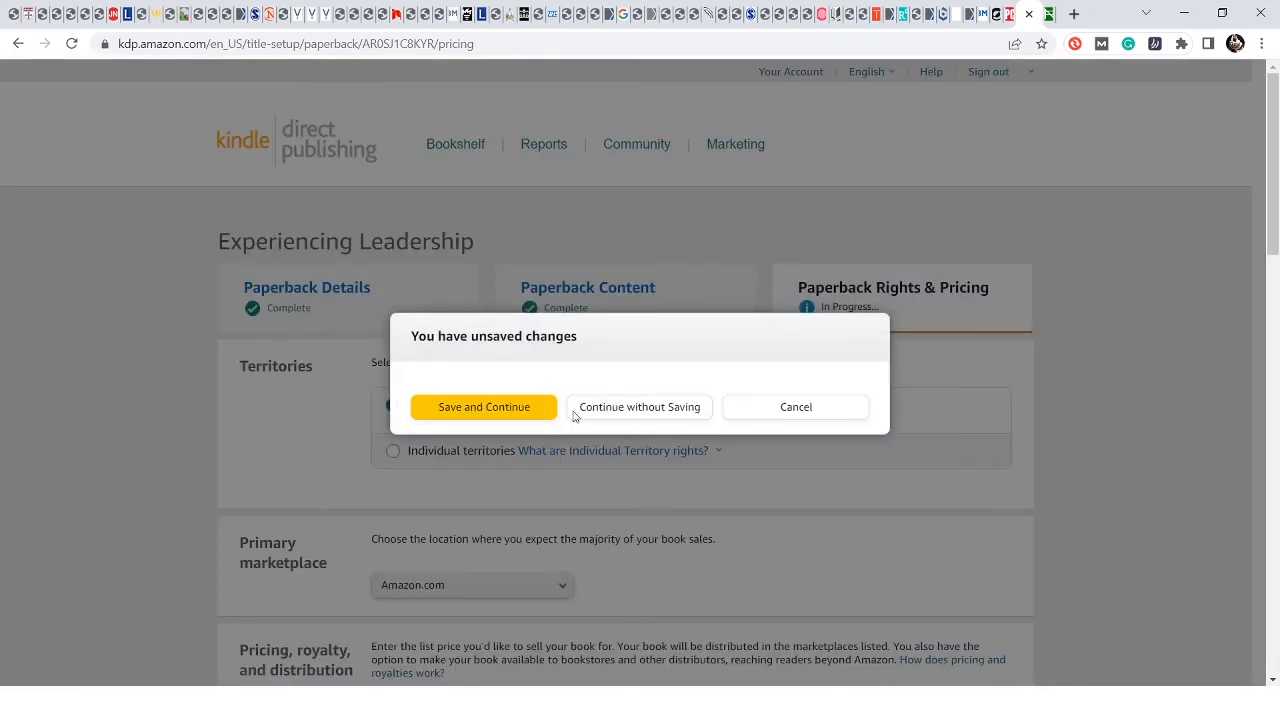
pyautogui.click(514, 412)
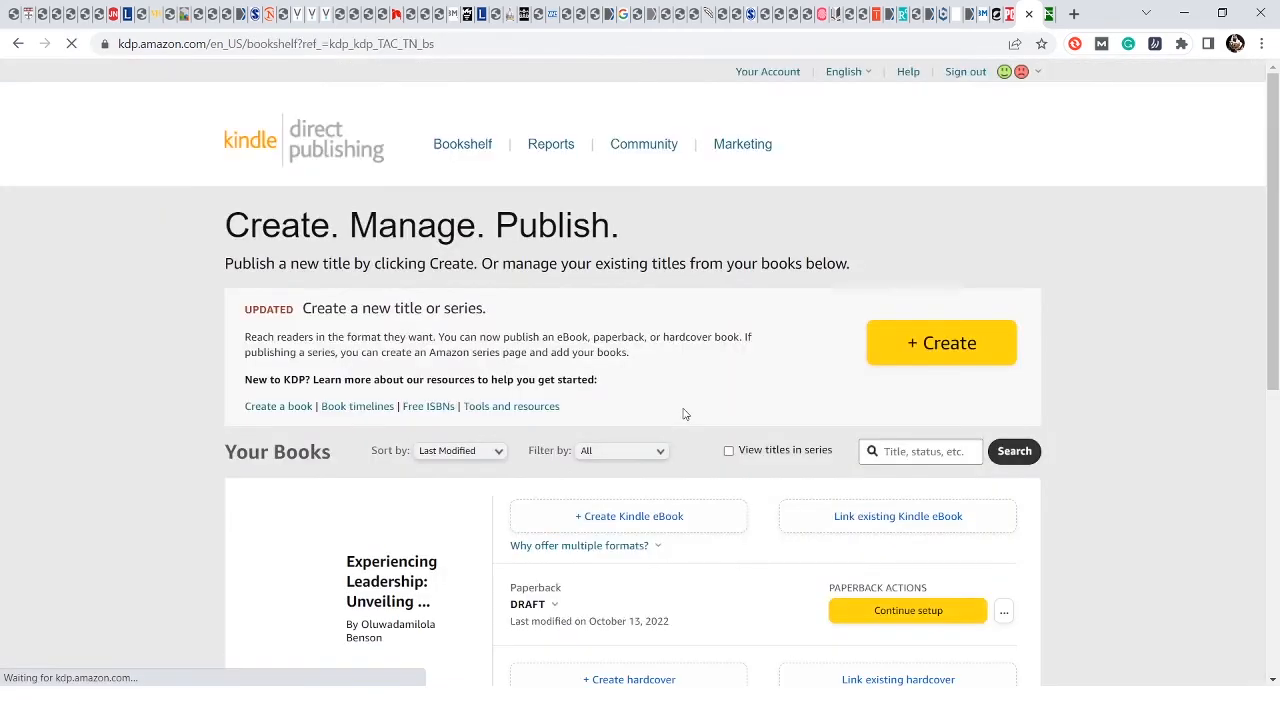
# - Check the existing Kindle eBook's publishing status and its Amazon marketplace links on the Bookshelf
pyautogui.scroll(-6, 684, 413)
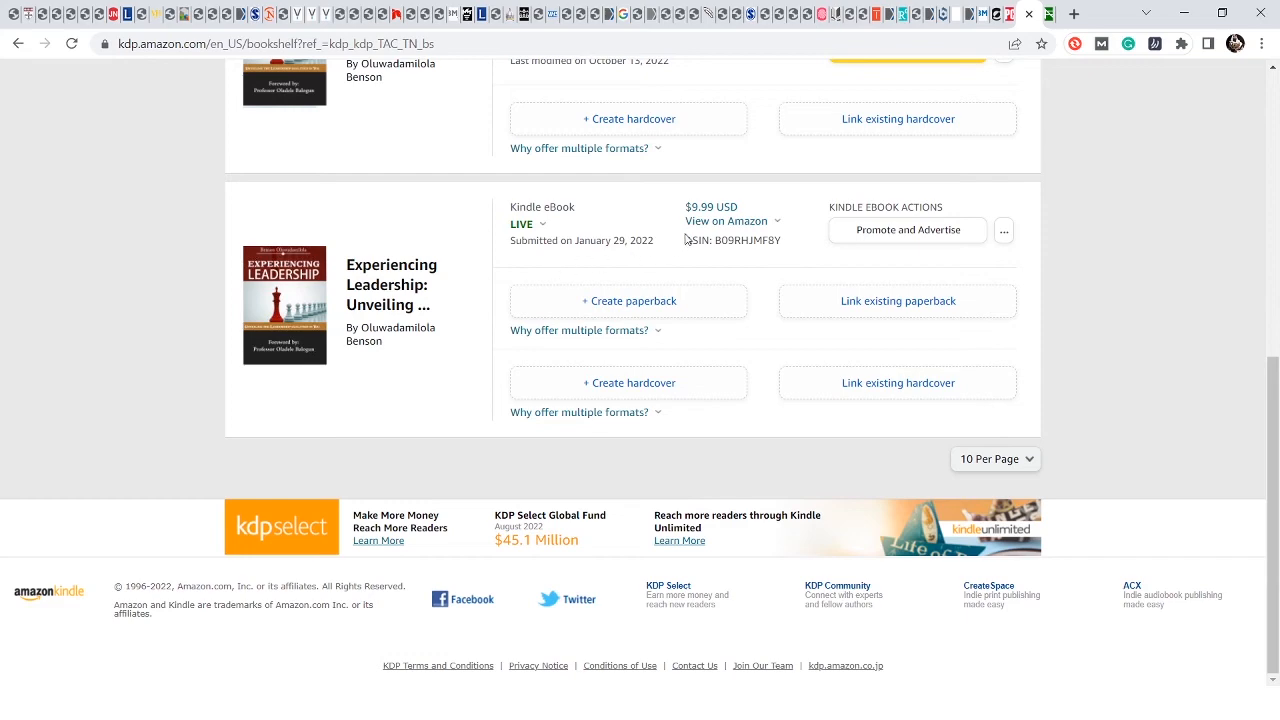
pyautogui.click(521, 225)
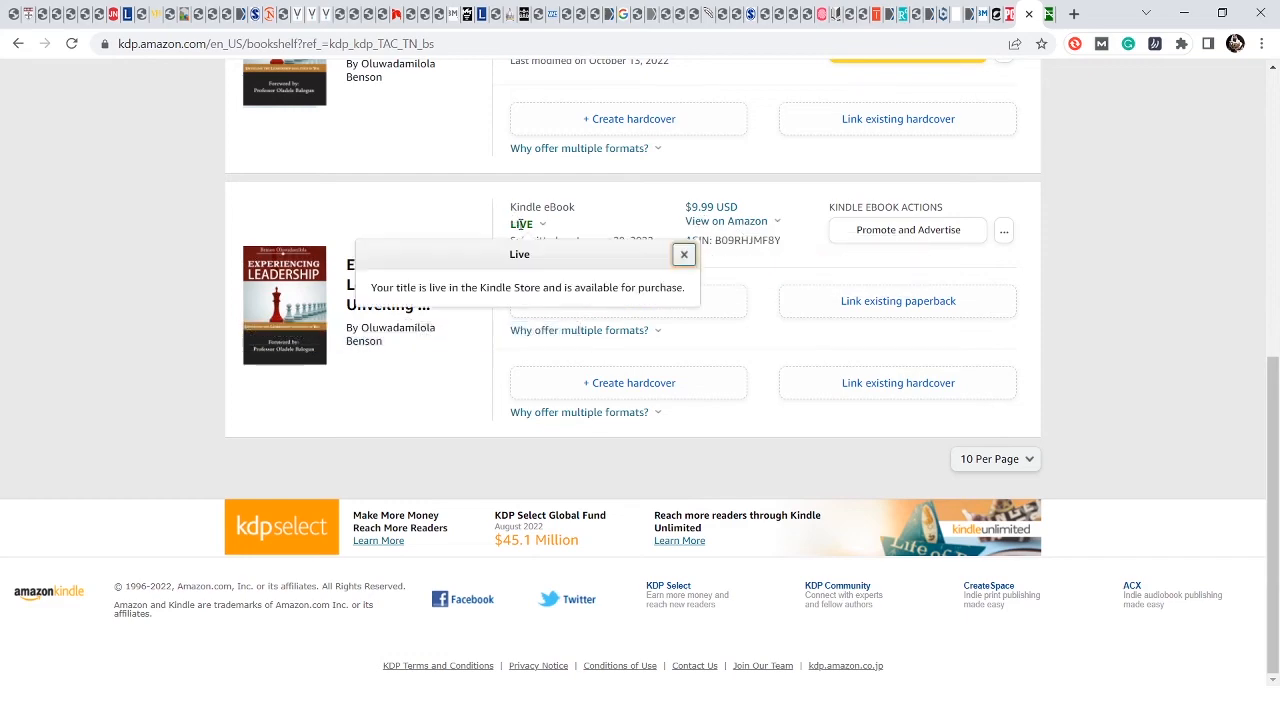
pyautogui.click(722, 221)
pyautogui.scroll(3, 560, 370)
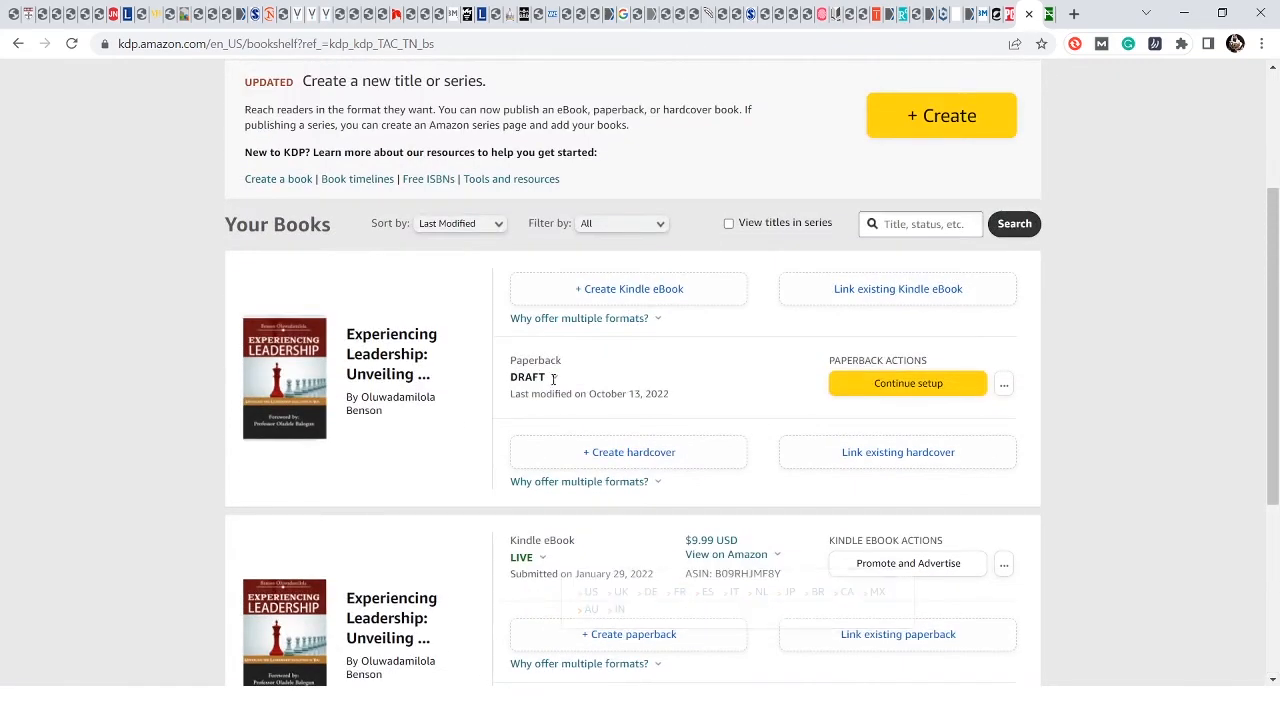
# - Resume the paperback draft's setup and save through the Details and Content pages to reach Rights & Pricing
pyautogui.click(887, 383)
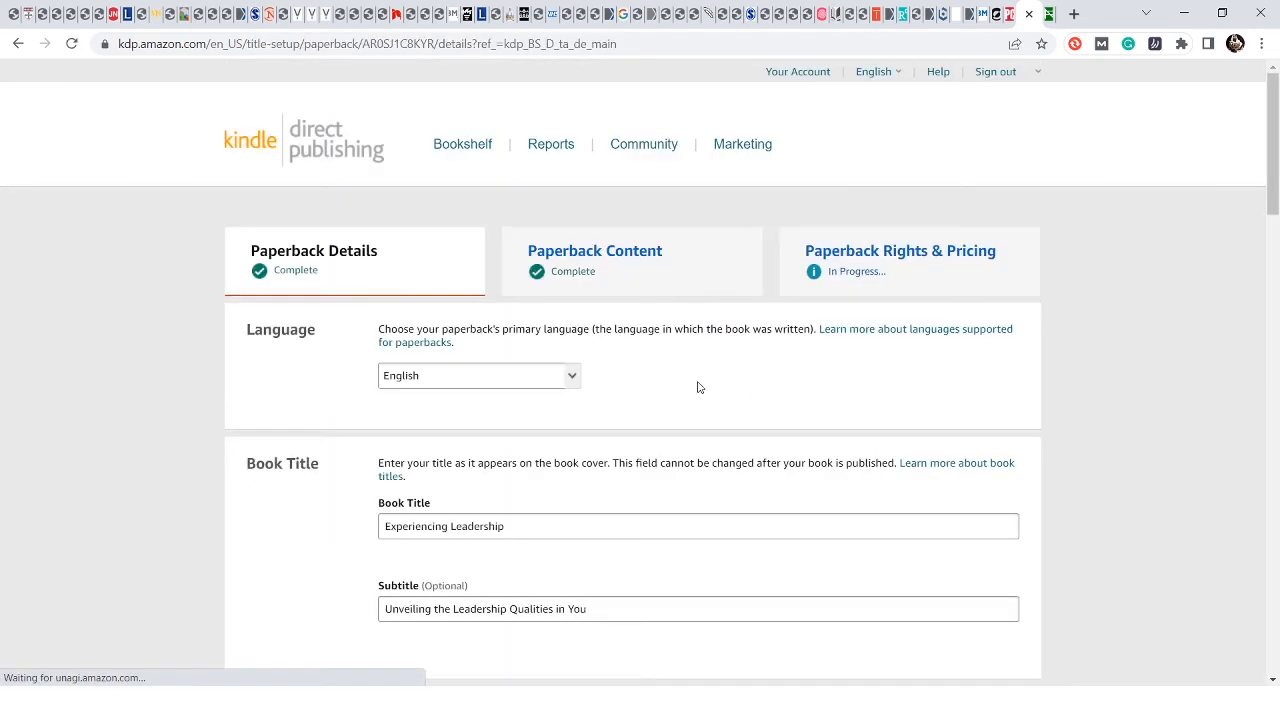
pyautogui.scroll(-1, 699, 387)
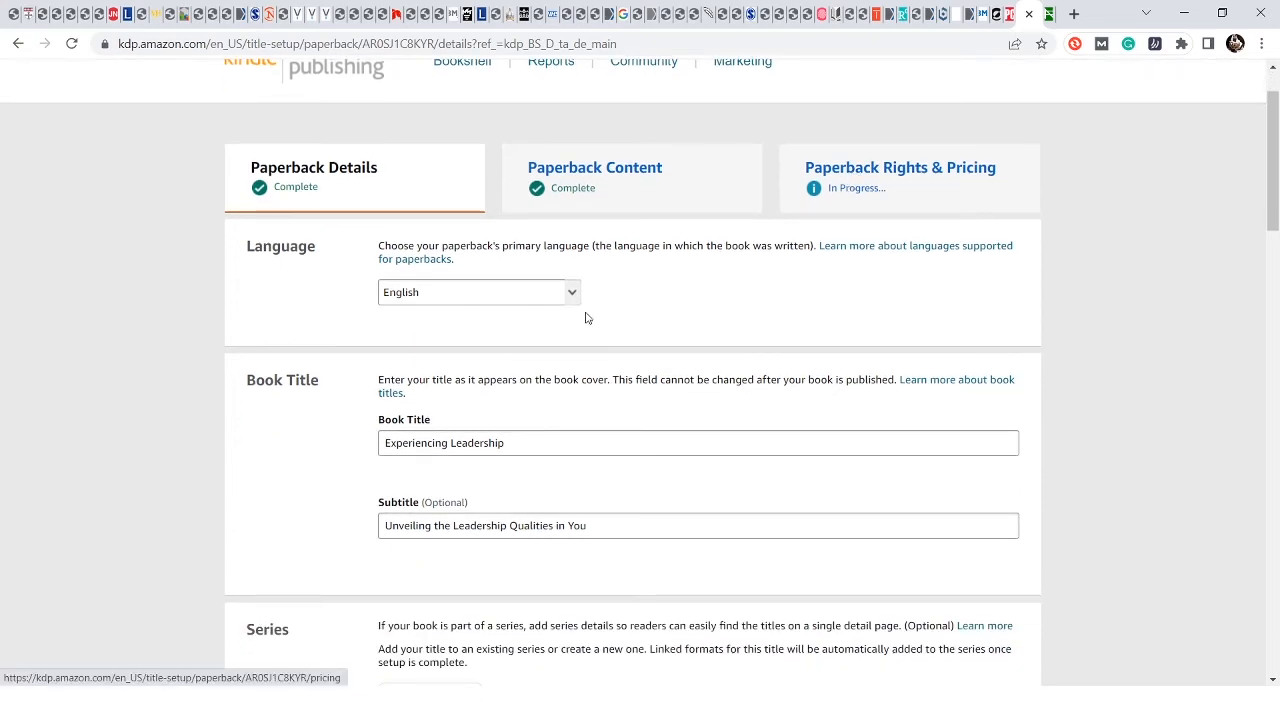
pyautogui.click(653, 183)
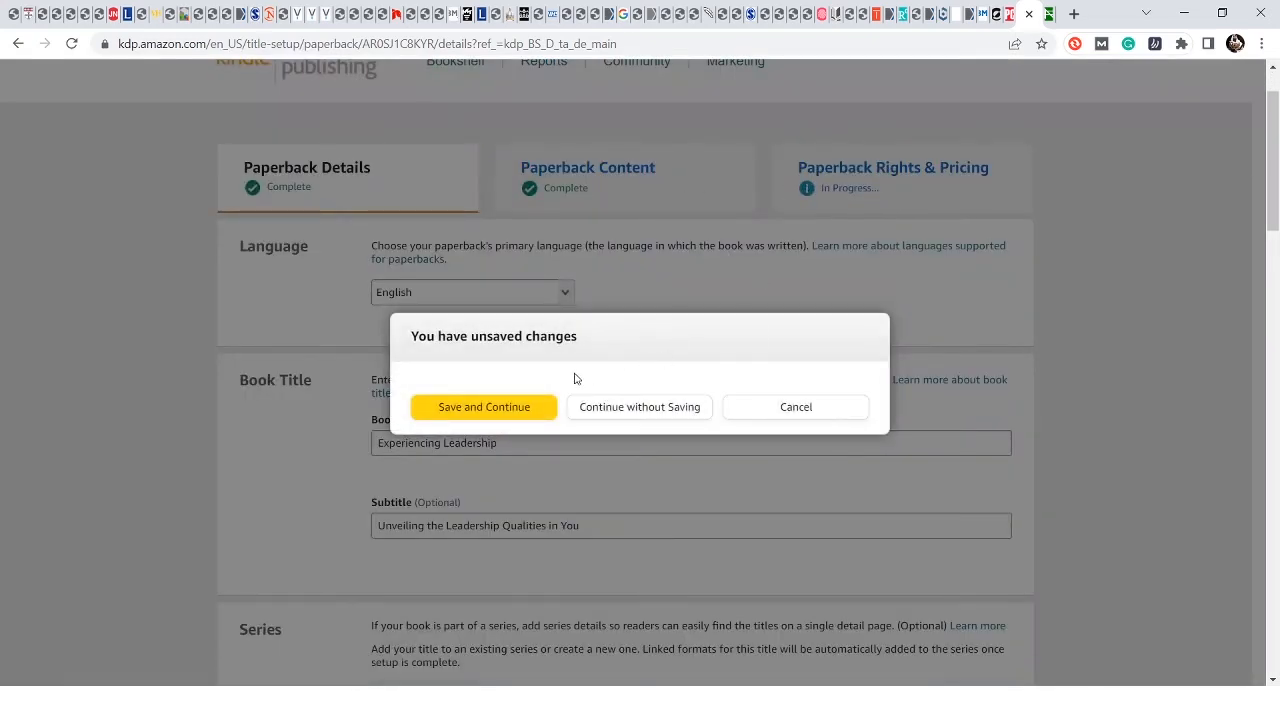
pyautogui.click(548, 406)
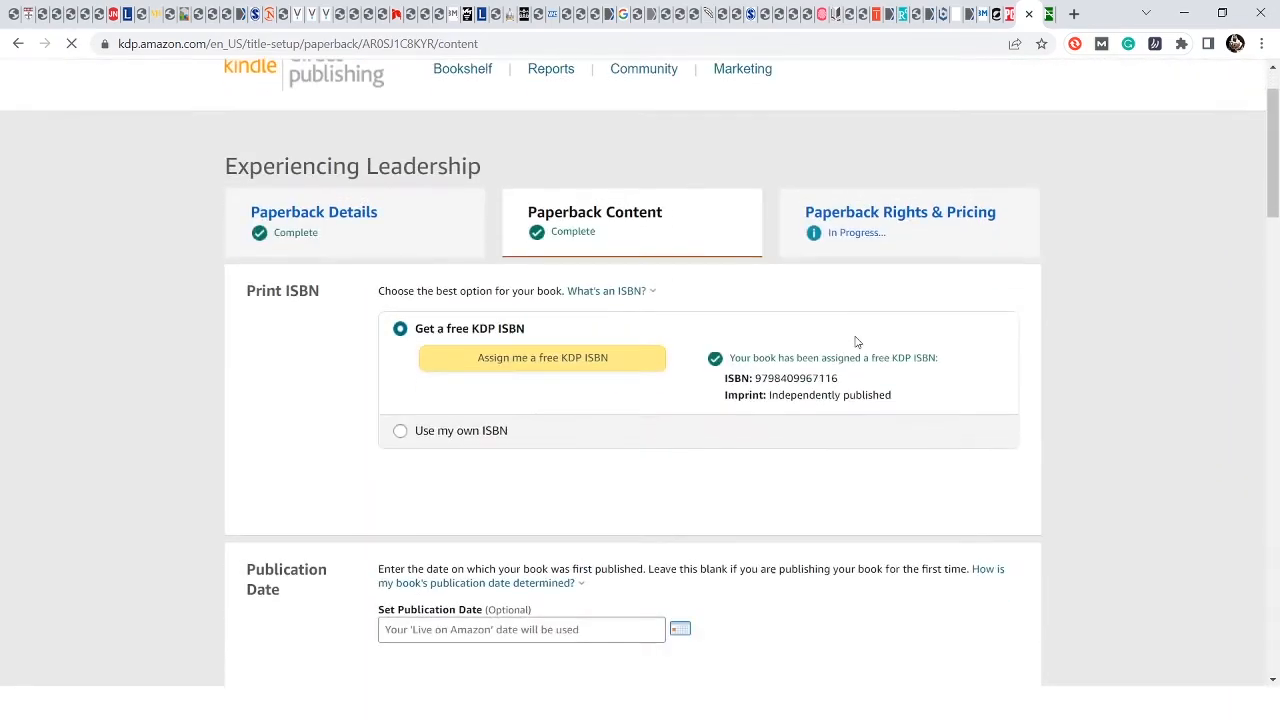
pyautogui.scroll(-15, 856, 342)
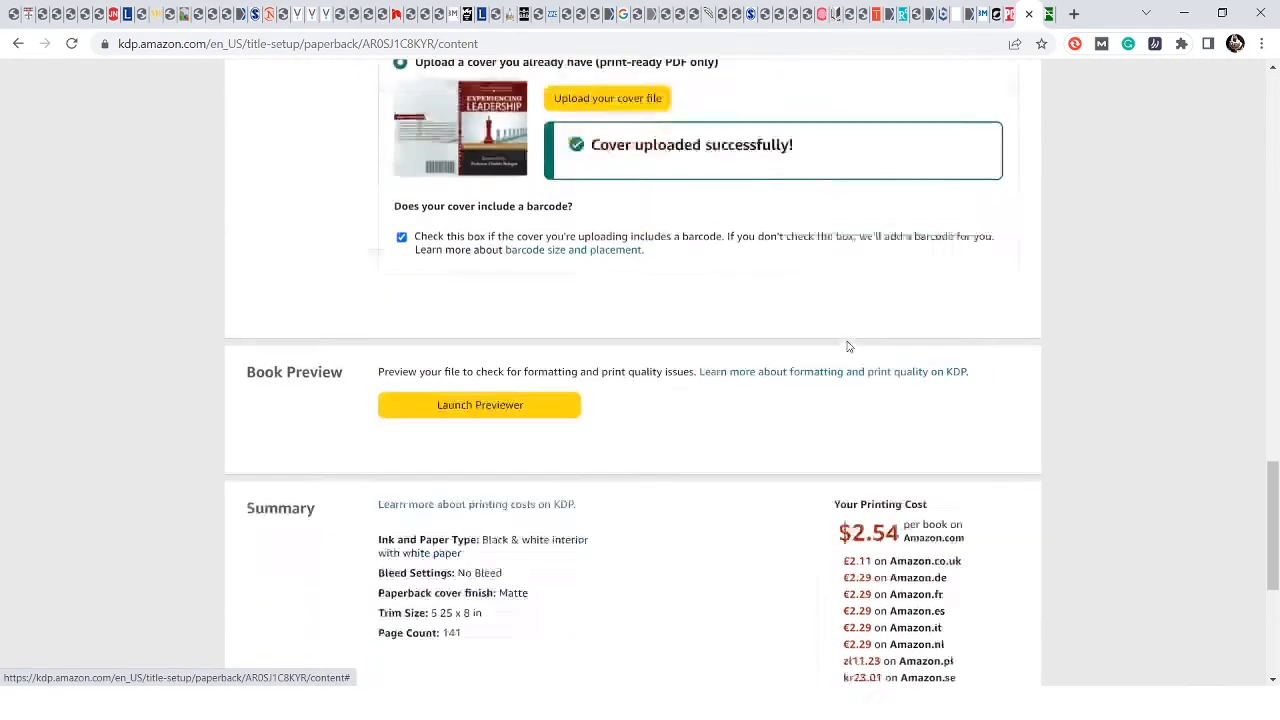
pyautogui.scroll(-3, 848, 346)
pyautogui.click(912, 540)
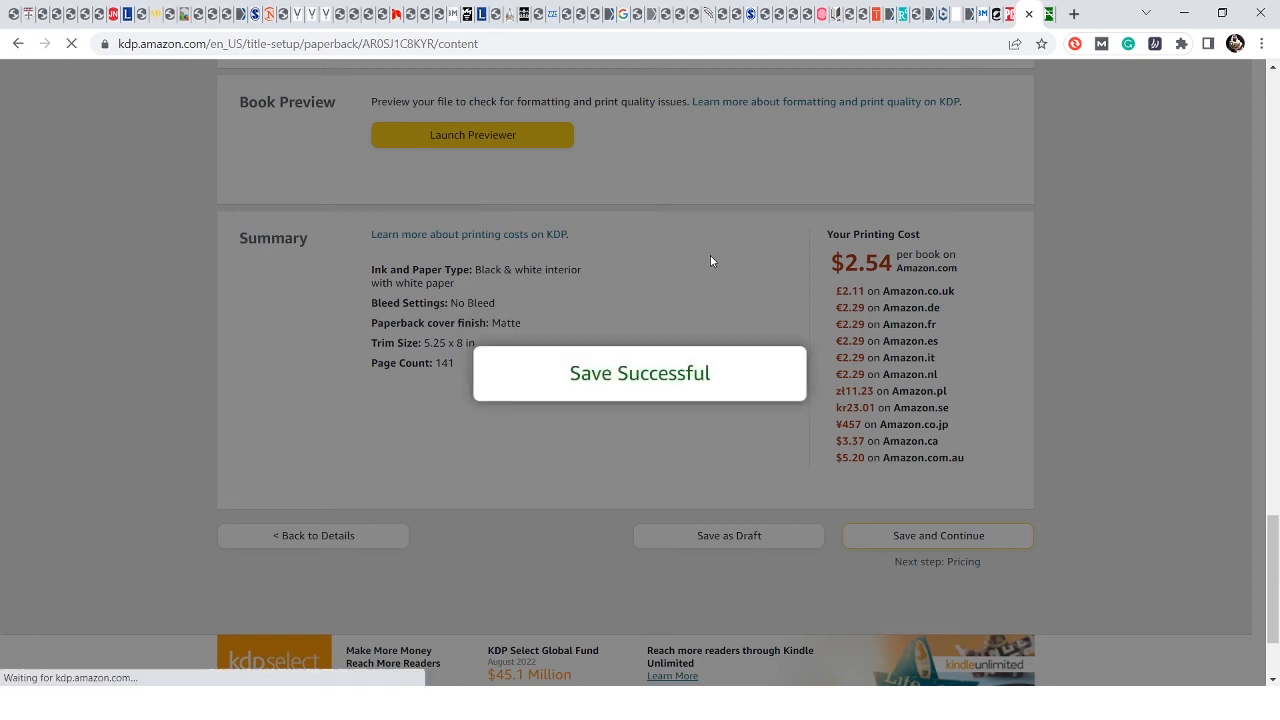
# - Set the Amazon.com list price of the paperback to 9.99 USD
pyautogui.scroll(-3, 702, 249)
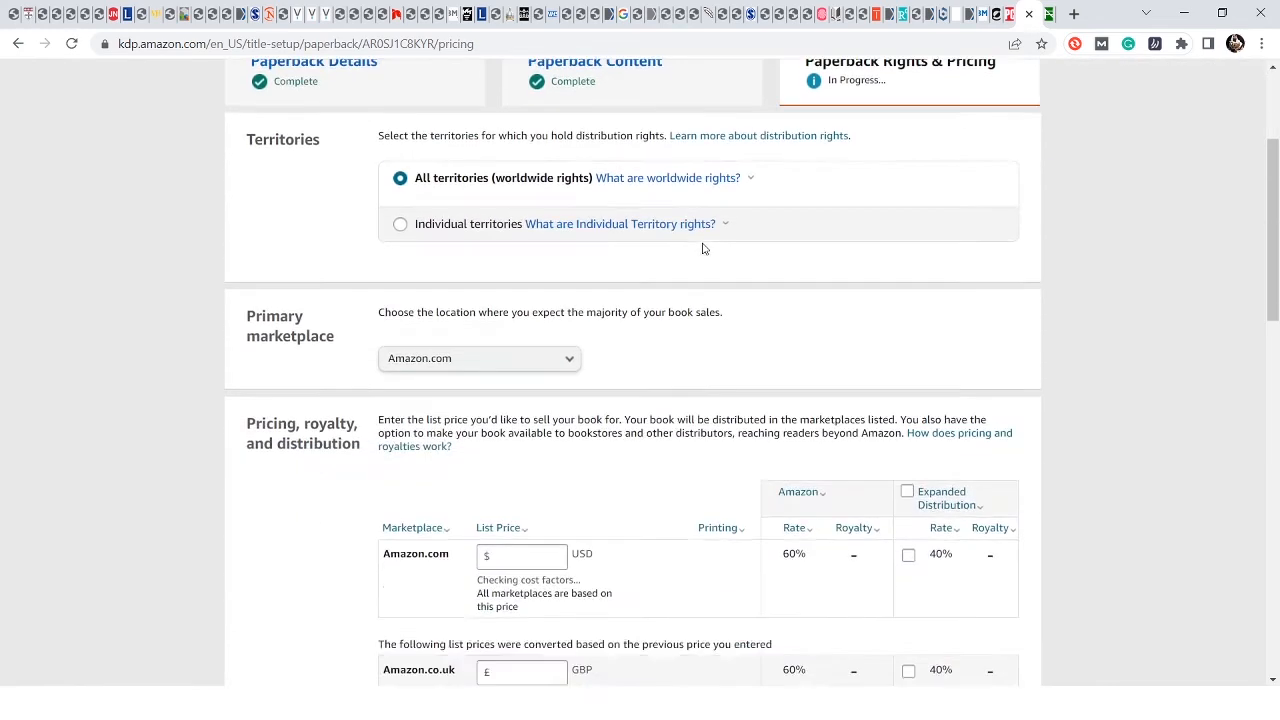
pyautogui.scroll(-1, 486, 266)
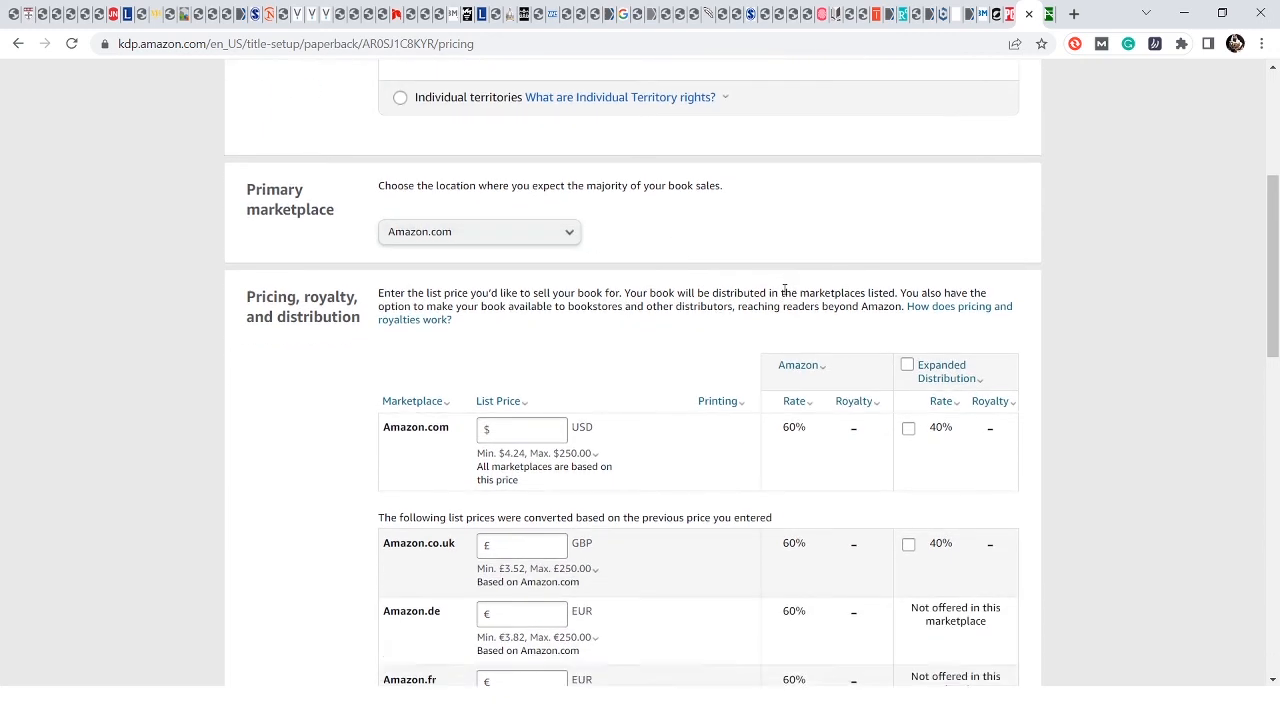
pyautogui.scroll(-1, 599, 271)
pyautogui.click(516, 284)
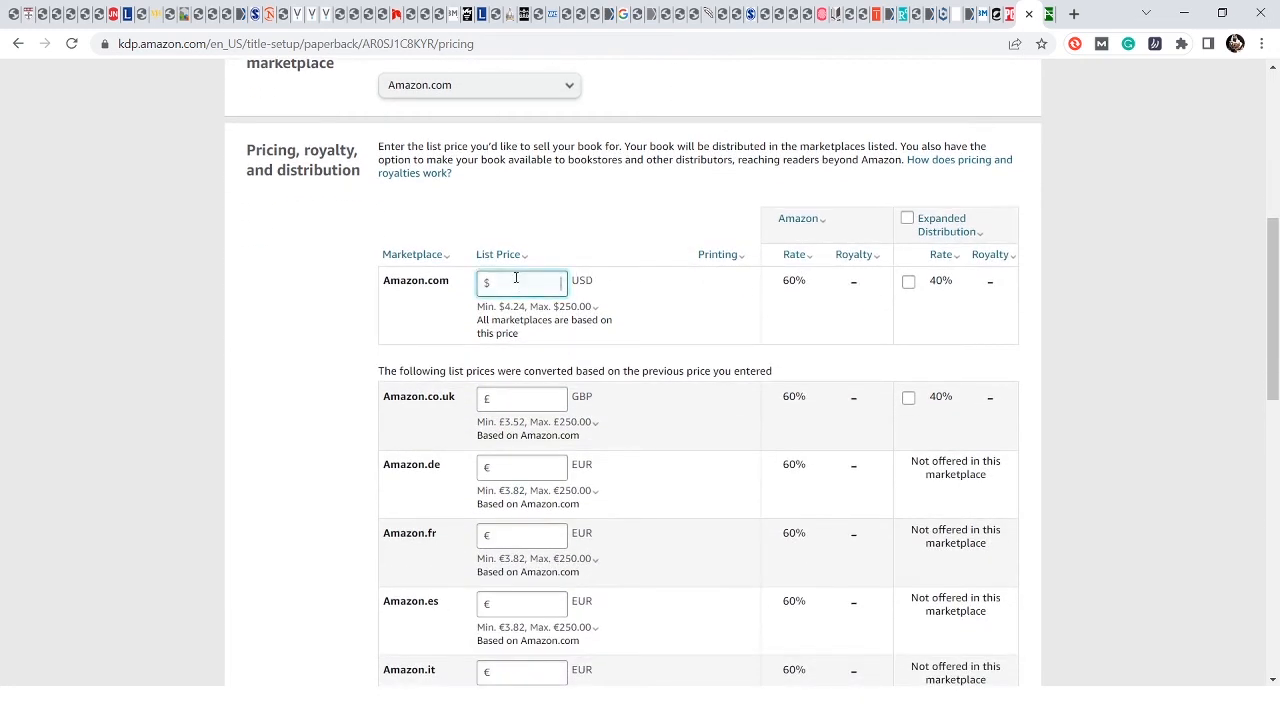
pyautogui.click(511, 307)
pyautogui.click(505, 320)
pyautogui.click(509, 304)
pyautogui.click(563, 261)
pyautogui.click(545, 286)
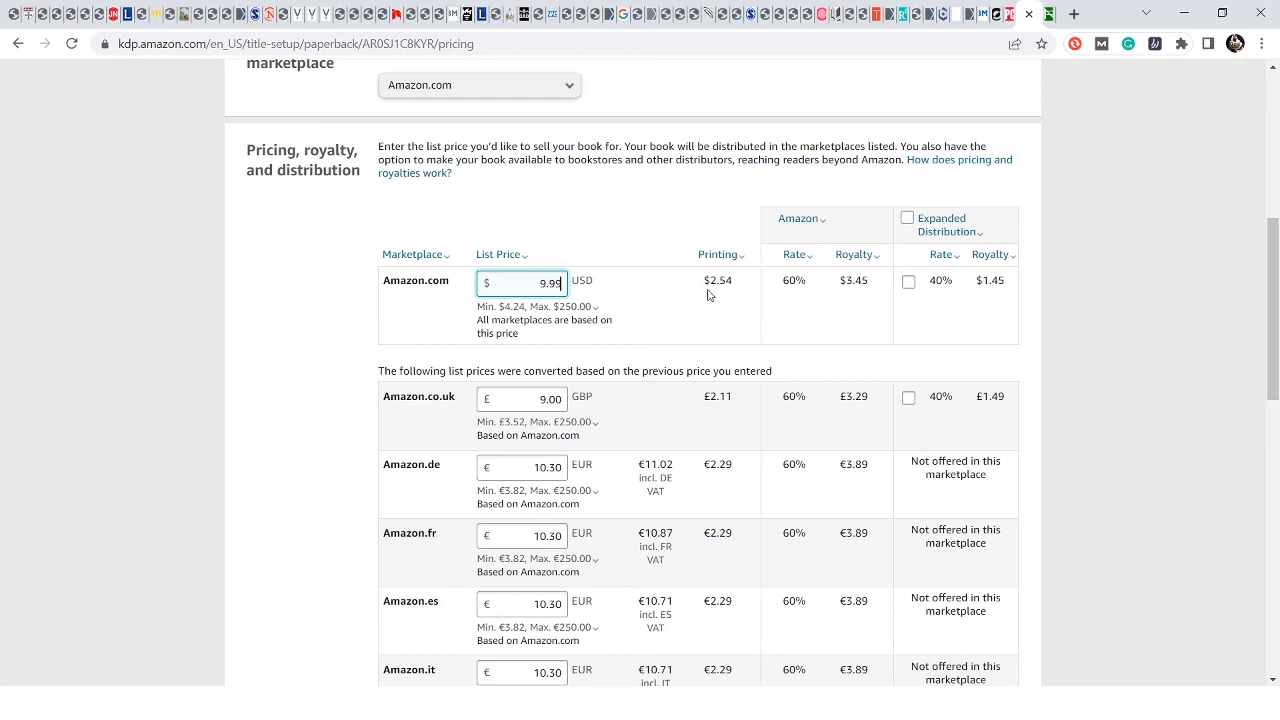
pyautogui.click(600, 307)
pyautogui.click(630, 247)
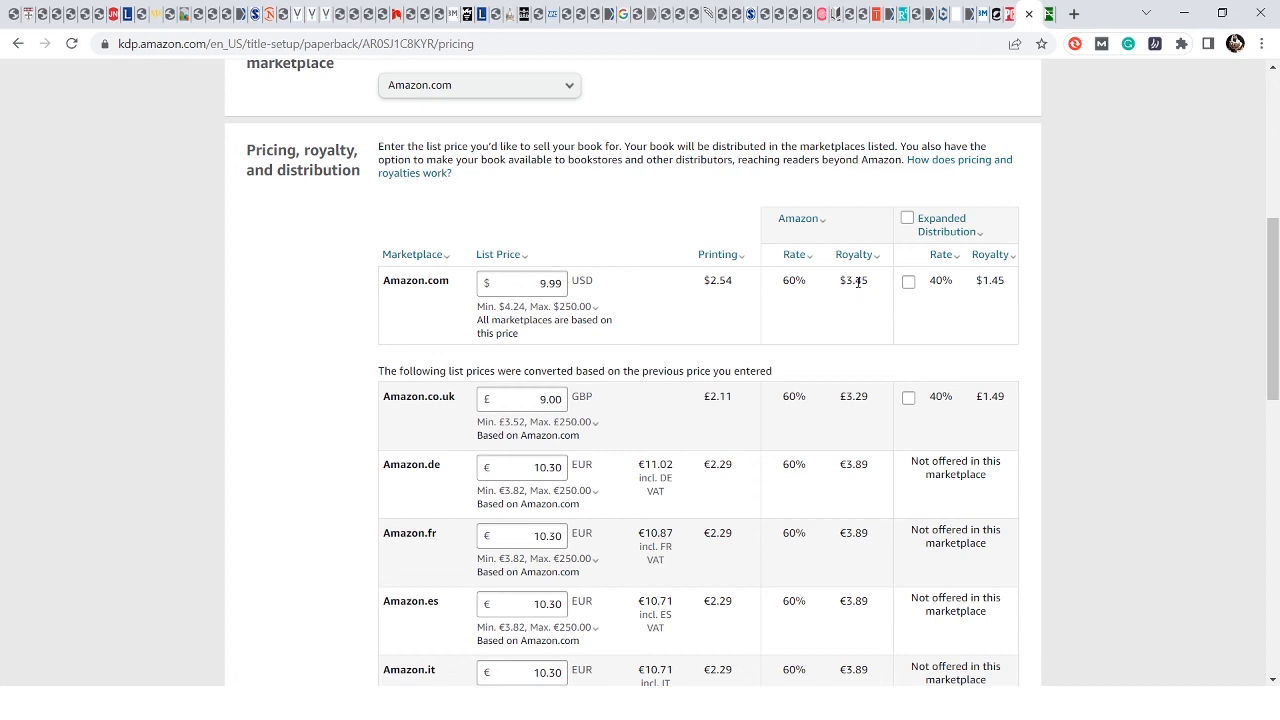
# - Examine the royalty rates, printing costs and converted prices for each marketplace, plus the terms and proof-ordering information
pyautogui.moveTo(809, 260)
pyautogui.moveTo(868, 256)
pyautogui.scroll(-1, 883, 369)
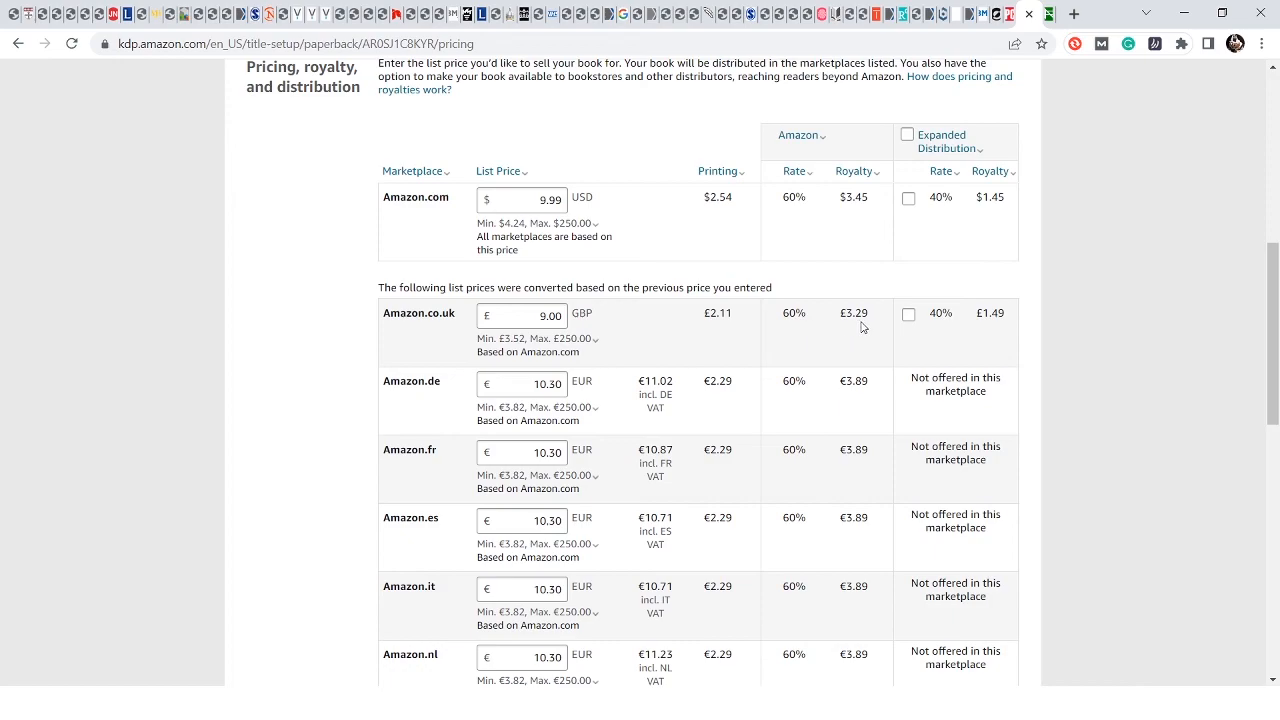
pyautogui.scroll(-3, 862, 327)
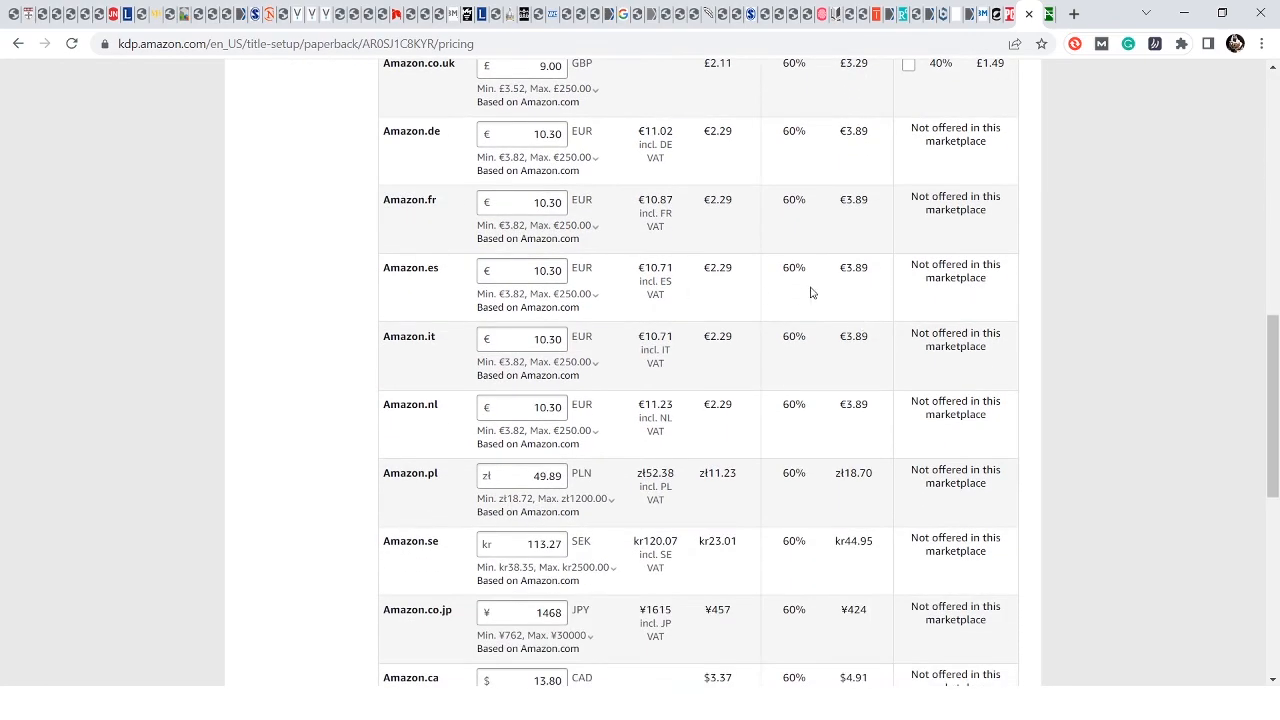
pyautogui.scroll(-6, 811, 292)
pyautogui.scroll(3, 811, 195)
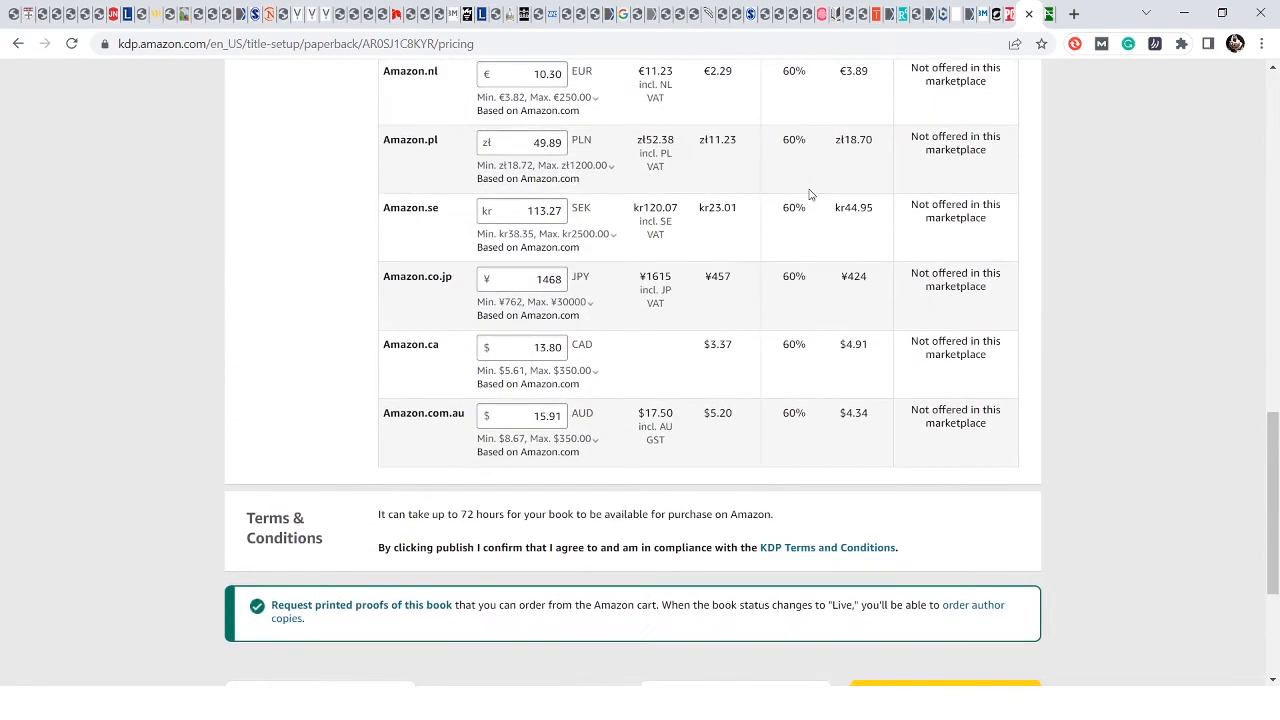
pyautogui.scroll(-2, 811, 195)
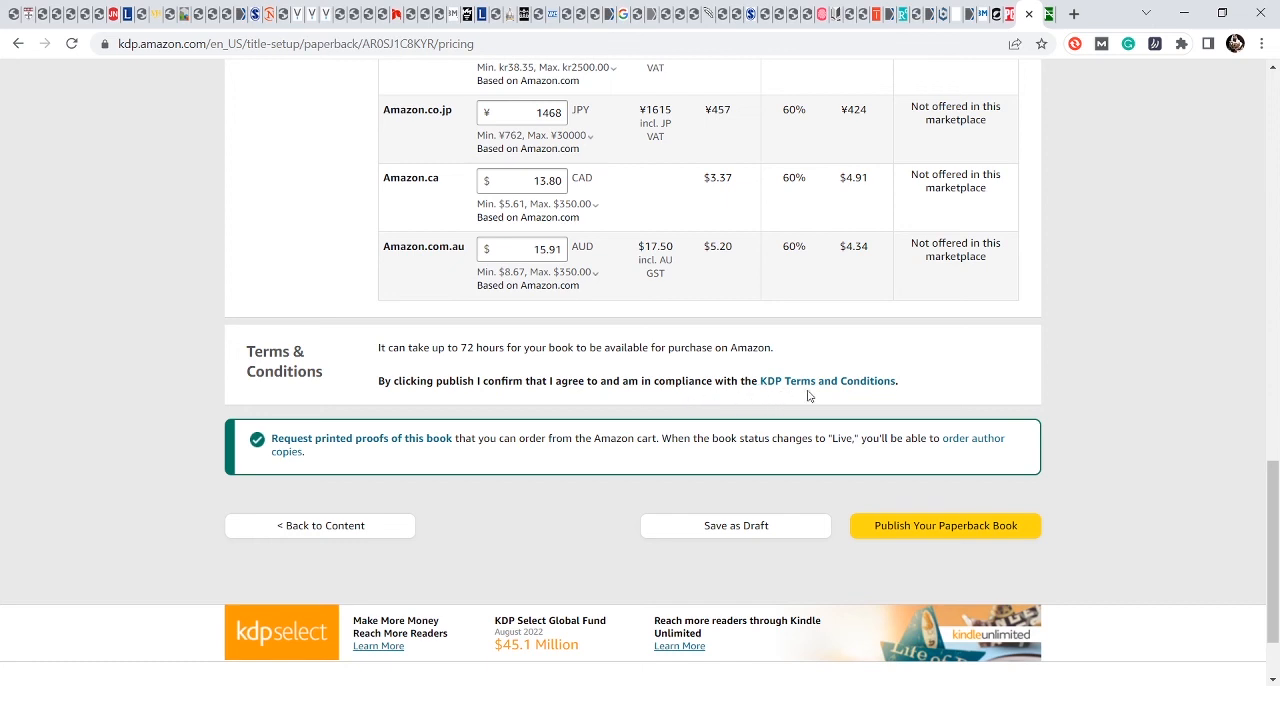
pyautogui.scroll(-2, 960, 347)
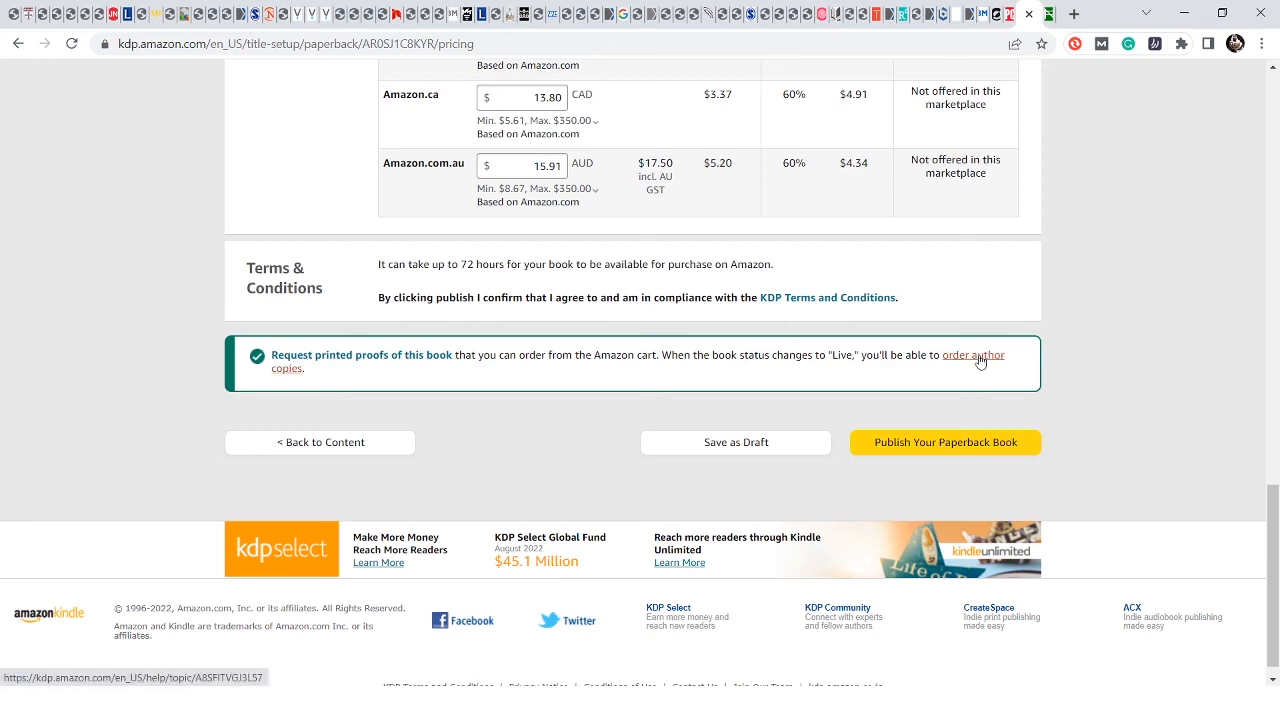
pyautogui.scroll(10, 1148, 230)
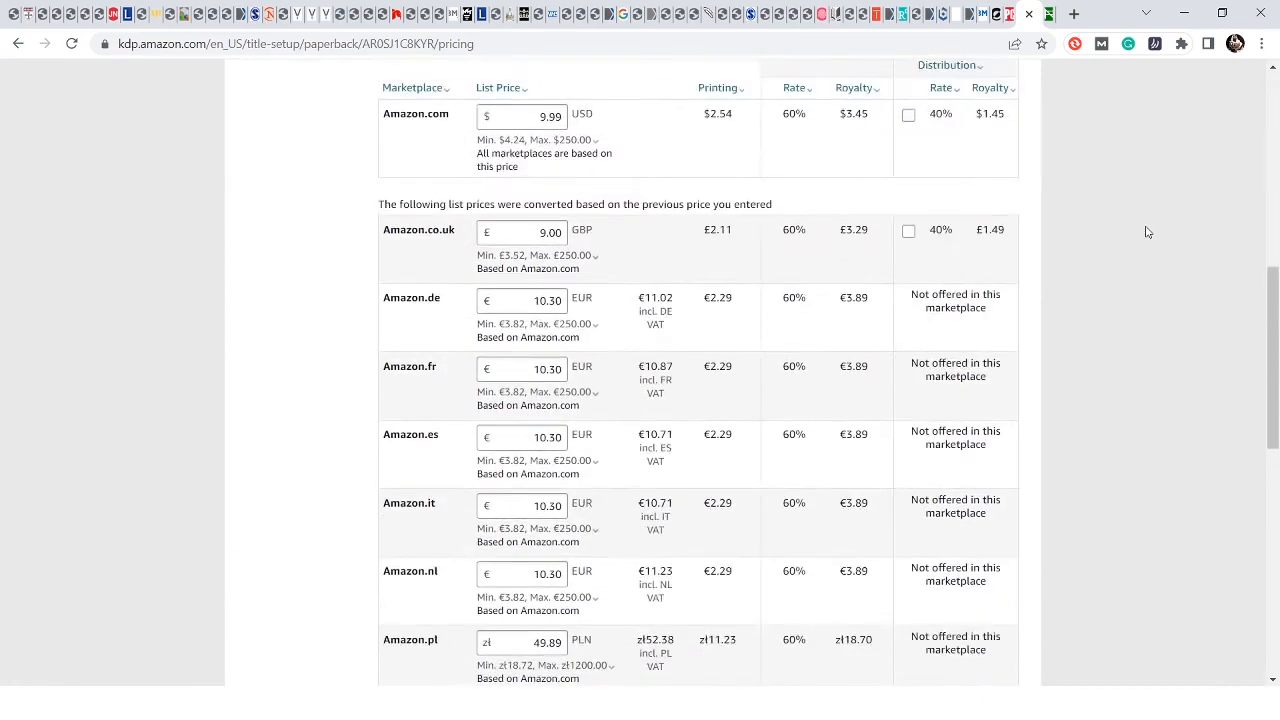
pyautogui.scroll(2, 1146, 230)
pyautogui.scroll(-3, 903, 314)
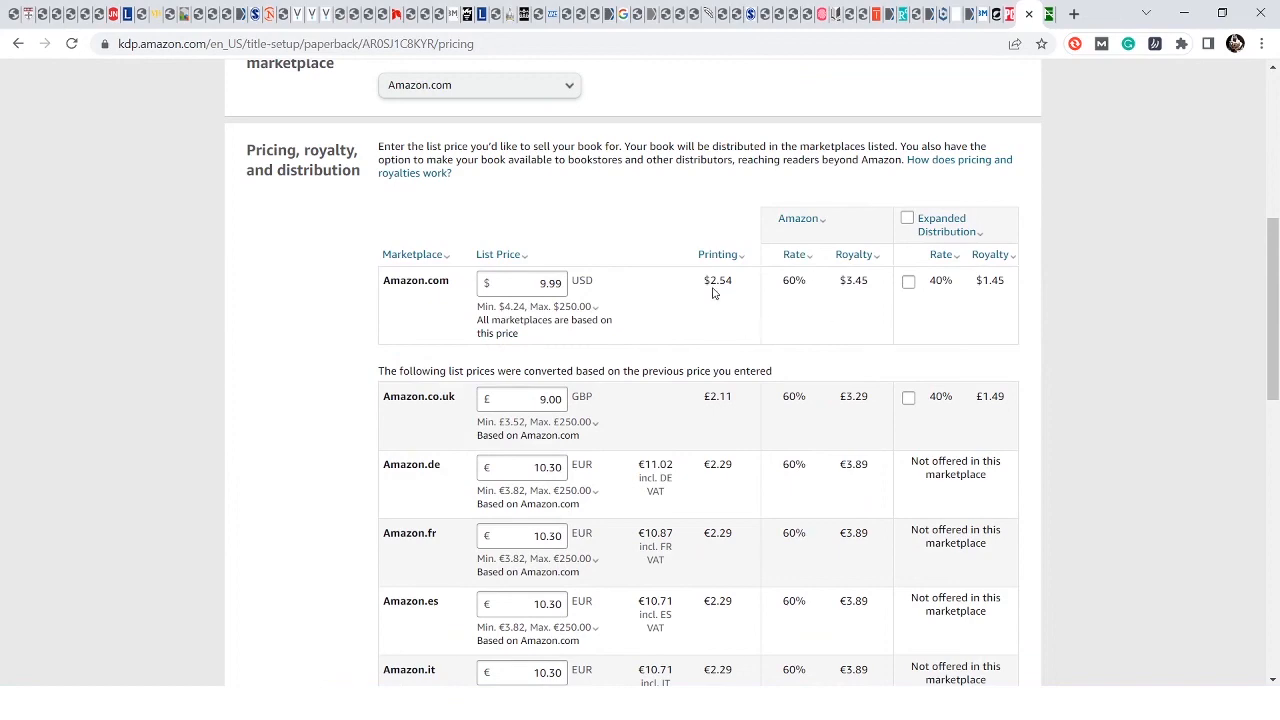
pyautogui.scroll(-10, 1062, 296)
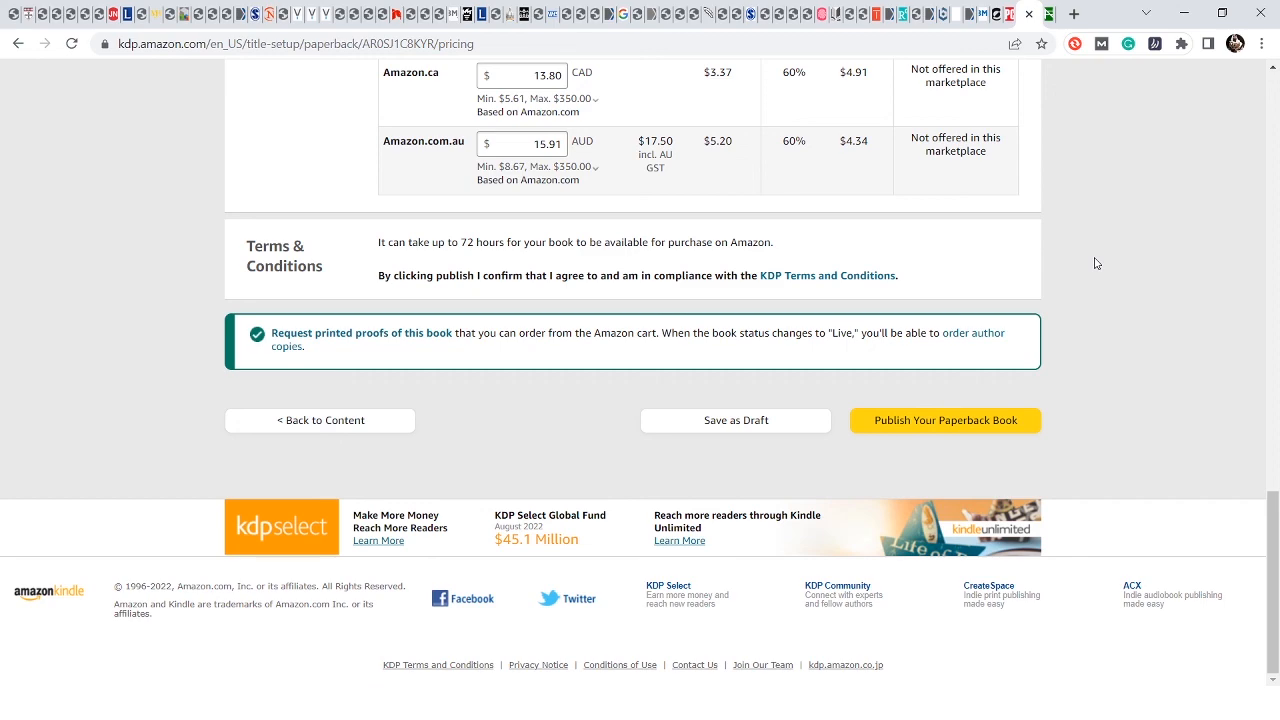
# - Publish the paperback book, read the submission confirmation, and close it
pyautogui.scroll(1, 1086, 300)
pyautogui.scroll(-1, 1088, 303)
pyautogui.click(922, 419)
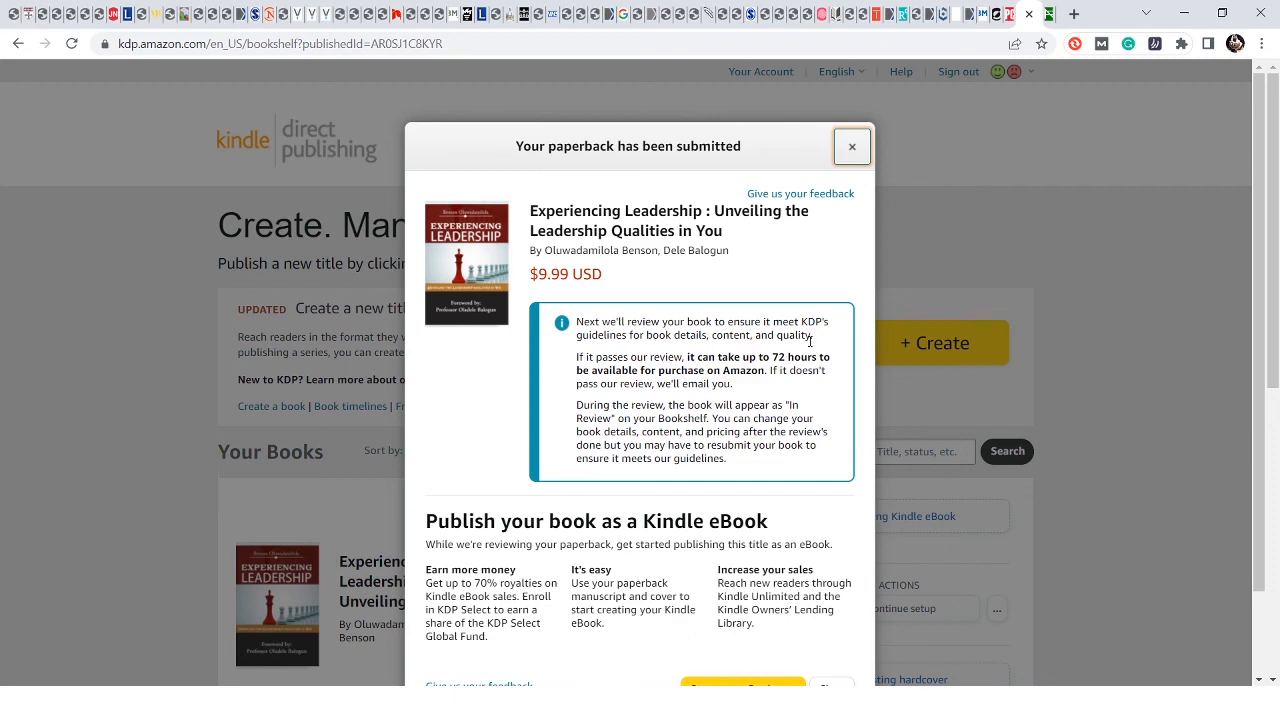
pyautogui.scroll(-1, 810, 340)
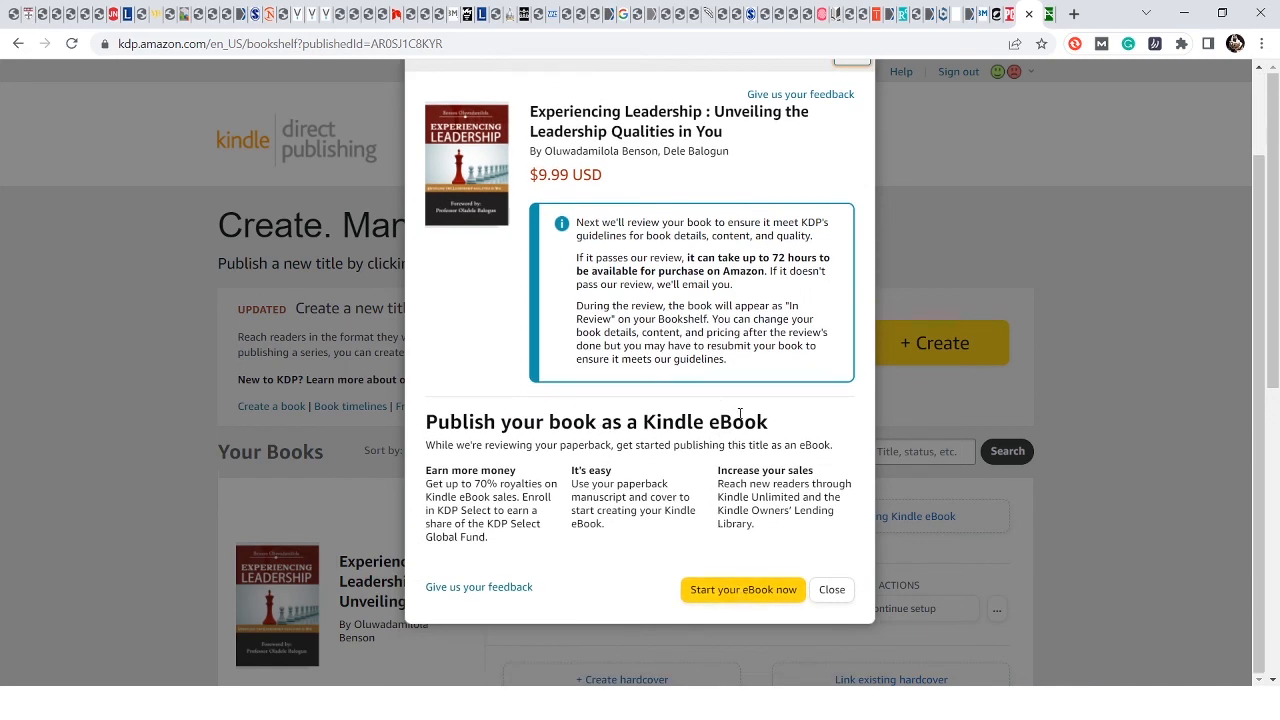
pyautogui.scroll(1, 736, 494)
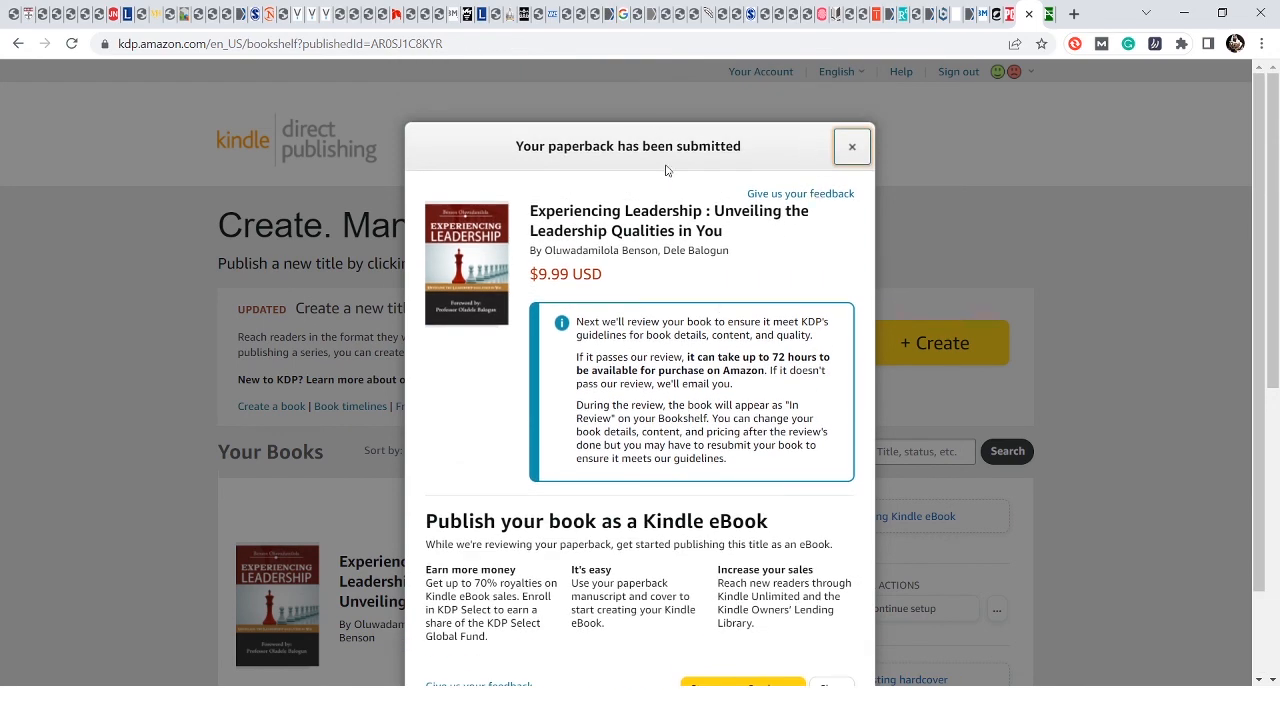
pyautogui.scroll(-1, 770, 330)
pyautogui.click(832, 590)
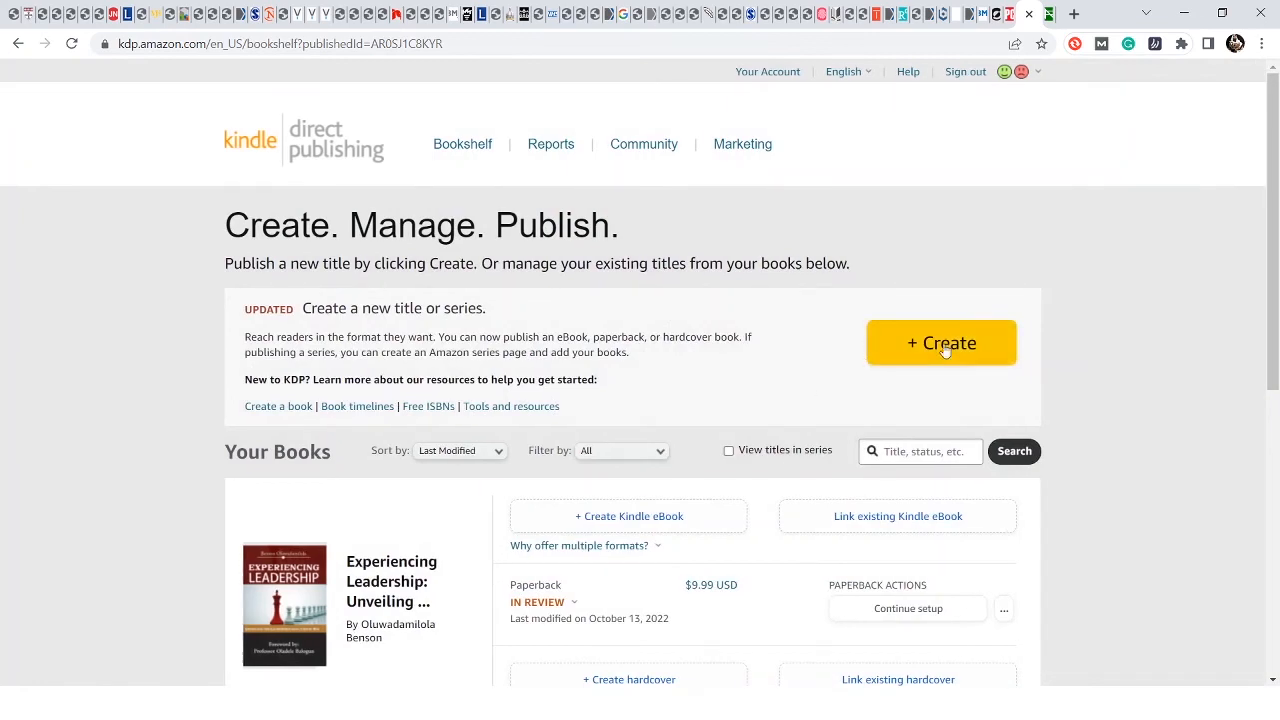